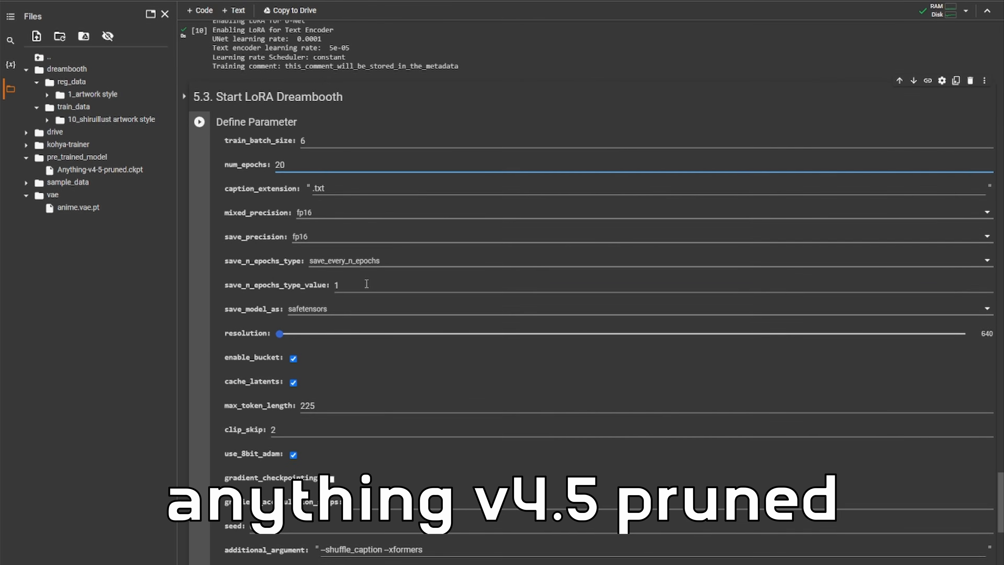
double_click(363, 270)
scroll(363, 270, "up", 5)
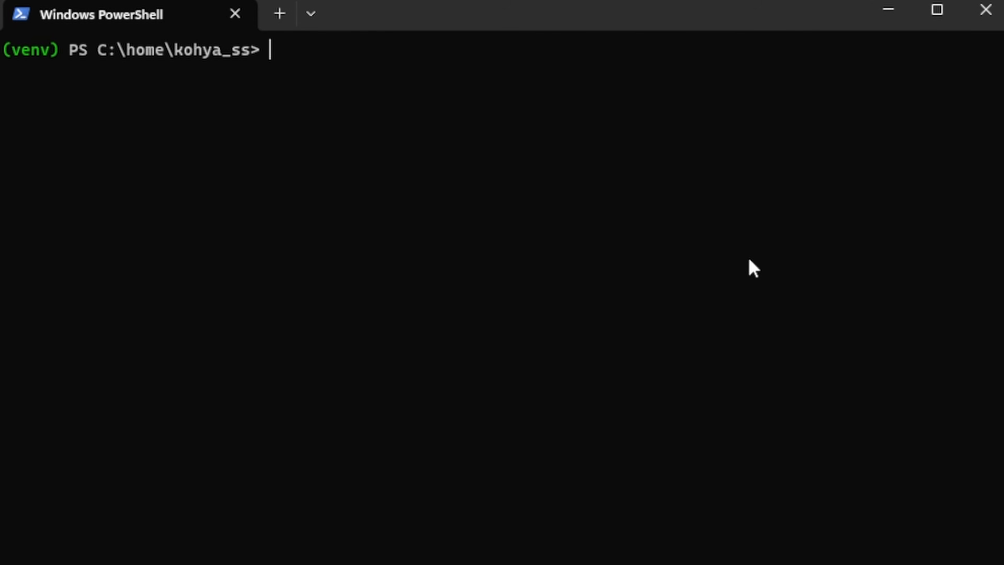
- List the kohya_ss folder contents and run the gui launch script to start the kohya GUI
type("ls")
key("Return")
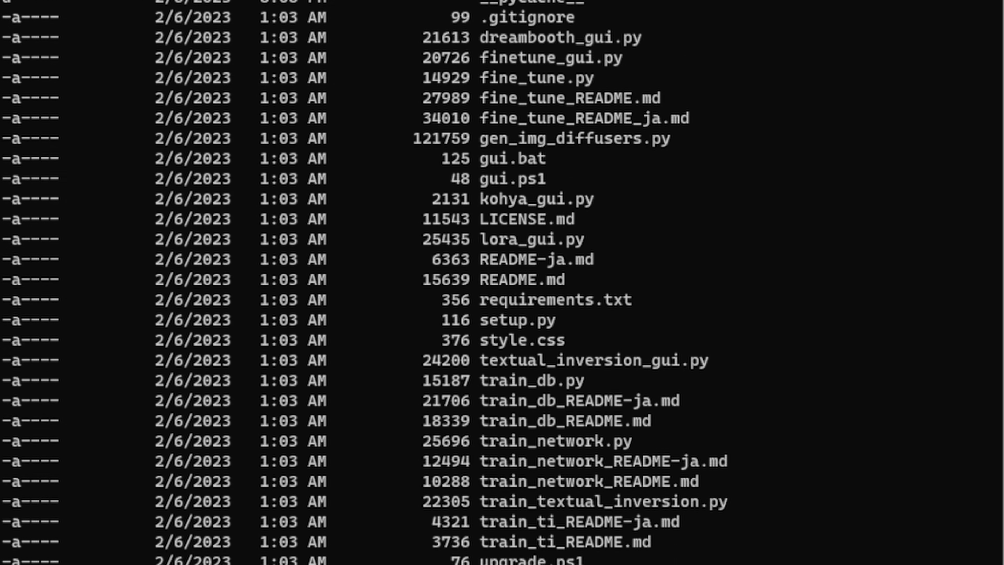
type("./")
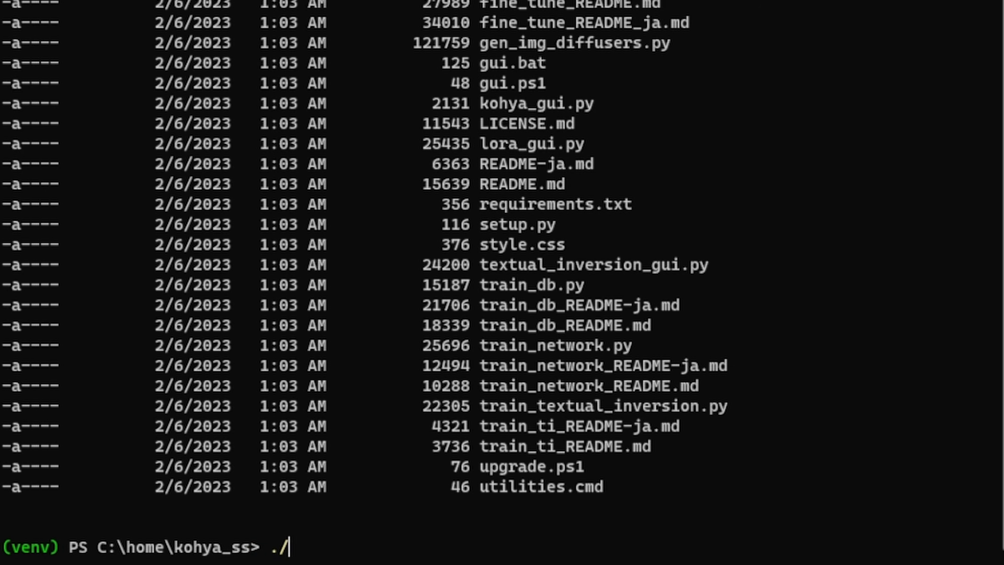
type("gui")
key("Tab")
key("Tab")
key("Return")
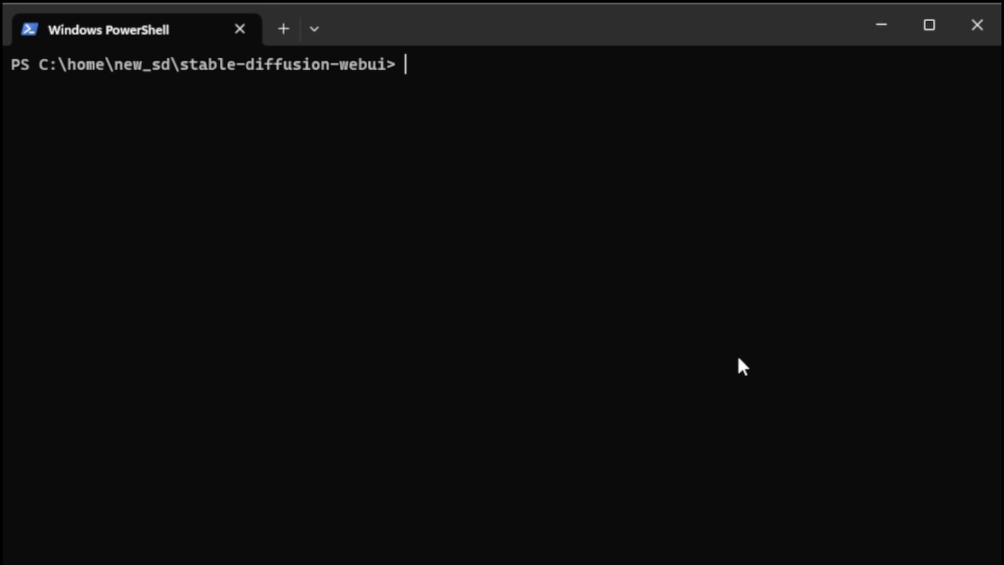
- Run nvidia-smi in the stable-diffusion-webui folder to check the GPU status
type("nvidia-sm")
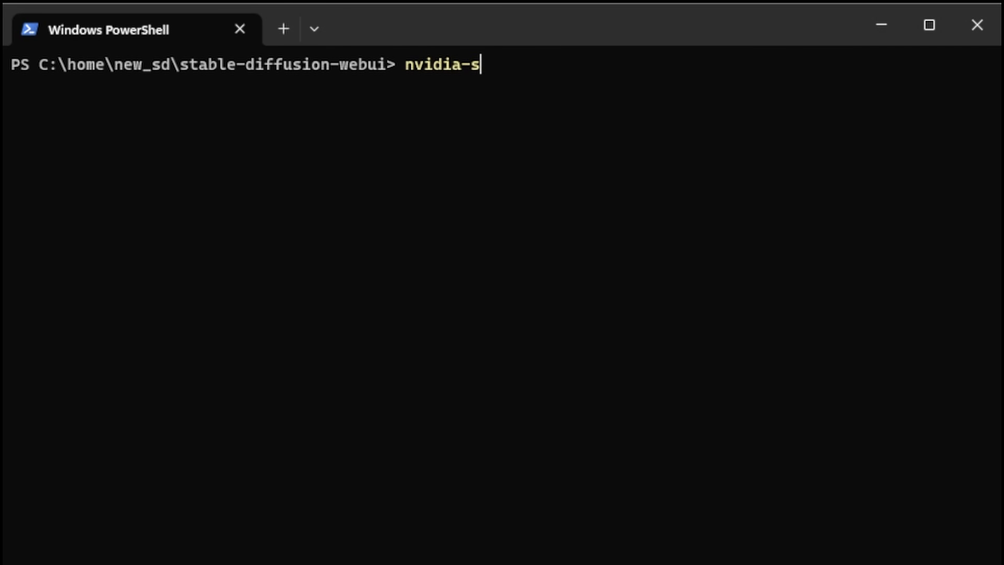
type("i")
key("Return")
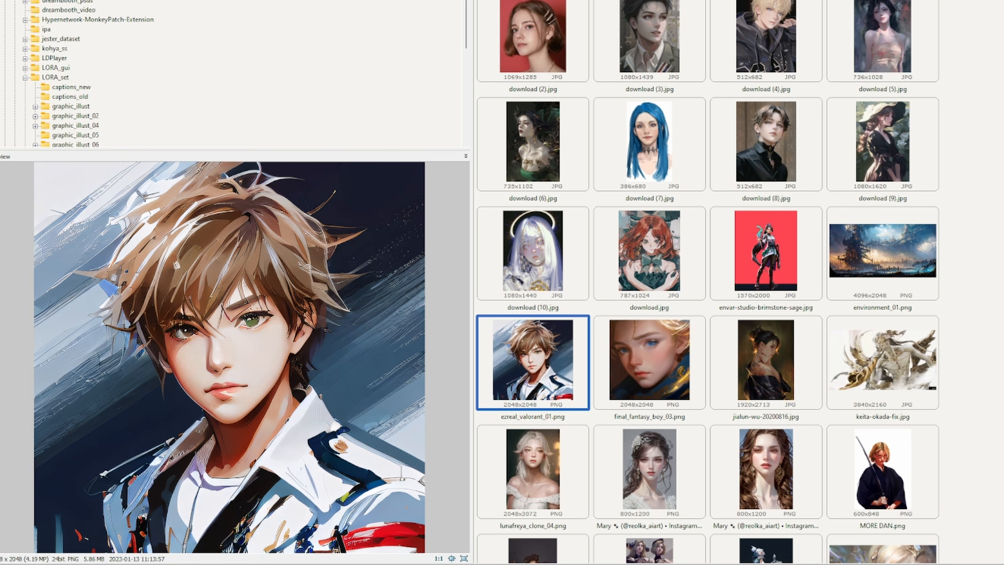
- Browse the LORA_set image thumbnails, previewing several candidate training images
scroll(707, 277, "up", 10)
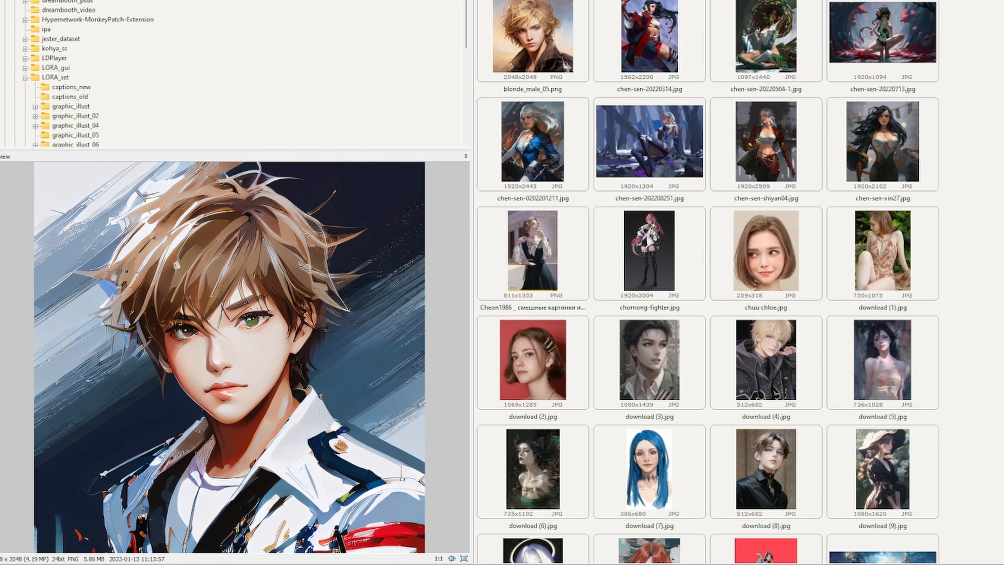
left_click(533, 89)
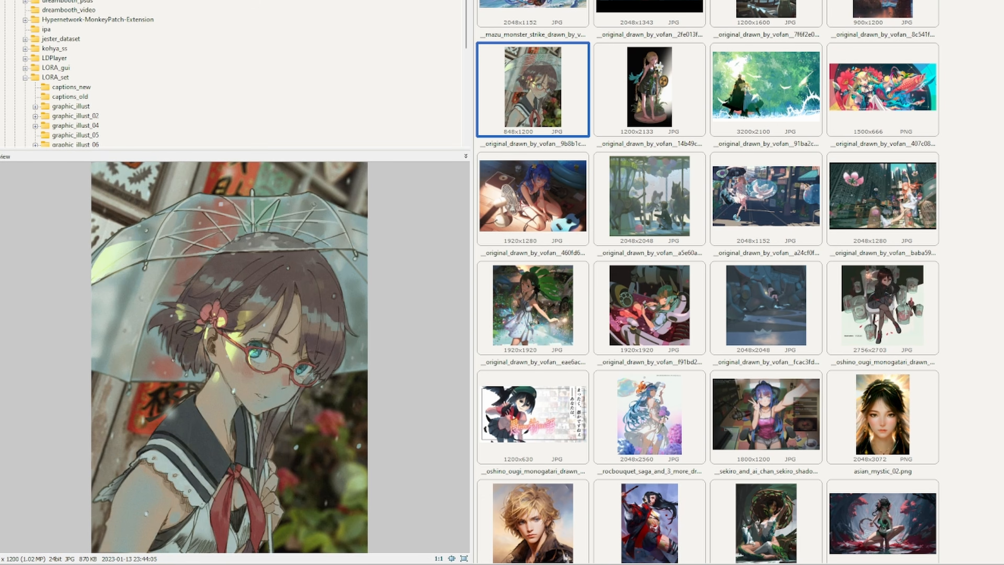
left_click(533, 11)
left_click(539, 196)
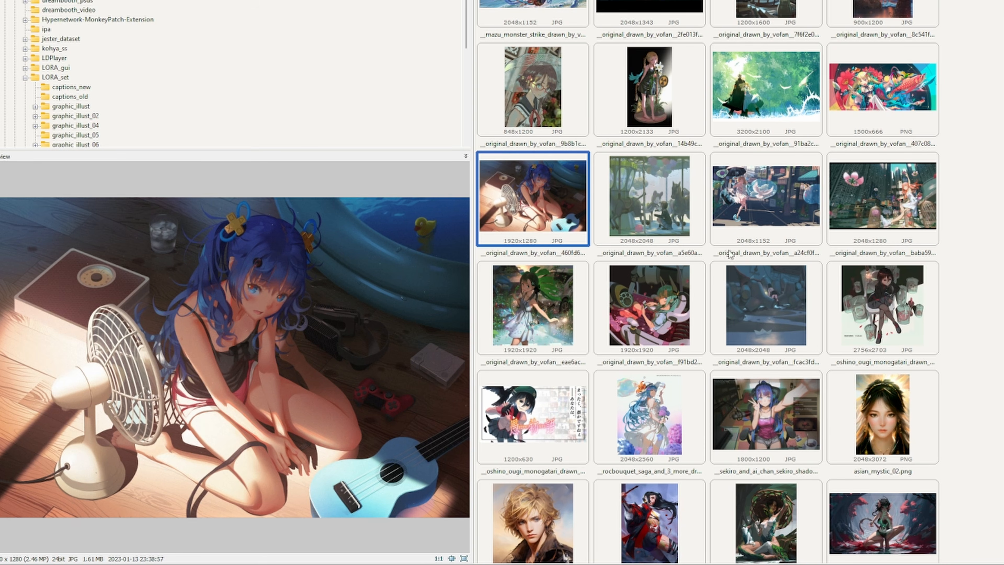
scroll(688, 214, "down", 3)
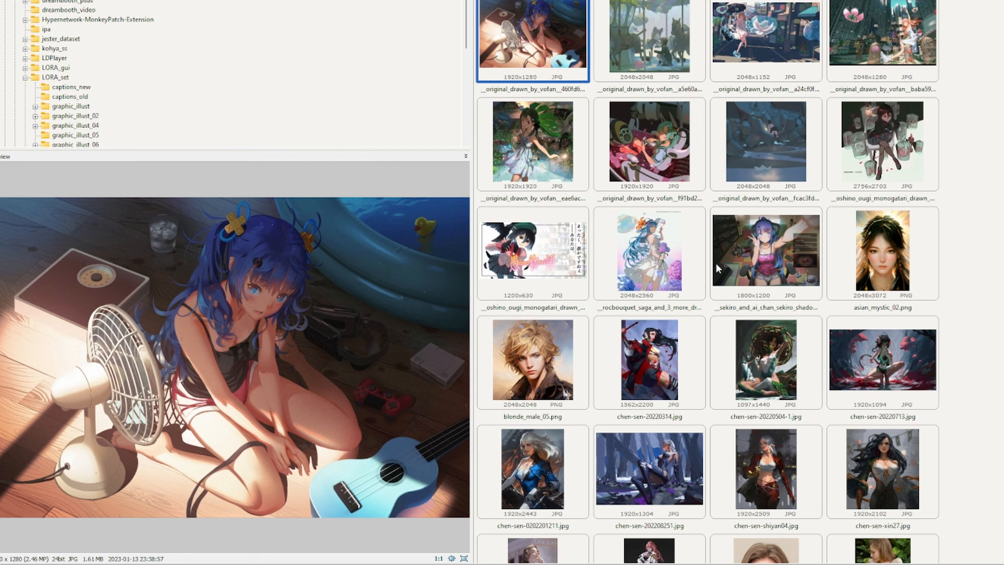
left_click(522, 271)
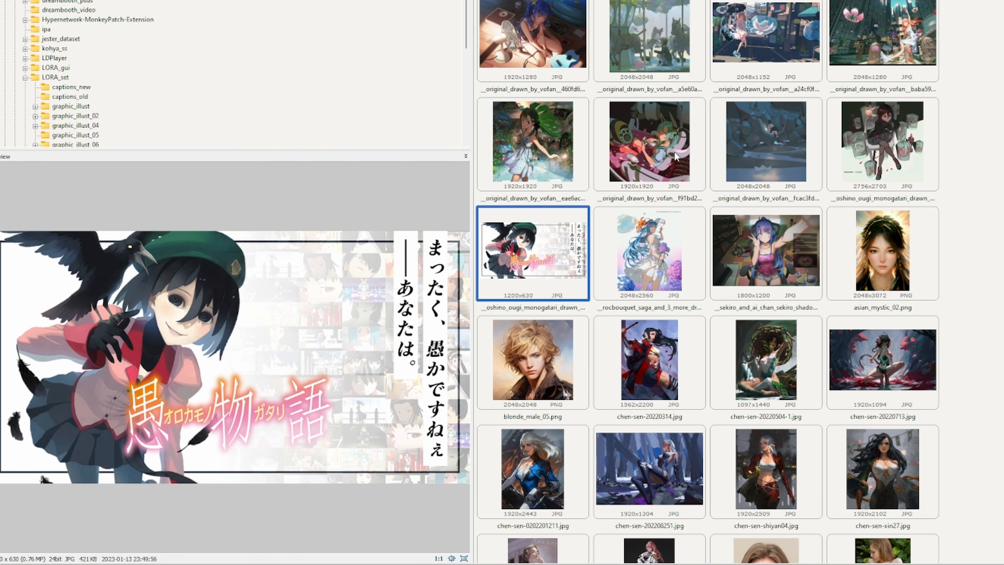
scroll(635, 208, "down", 3)
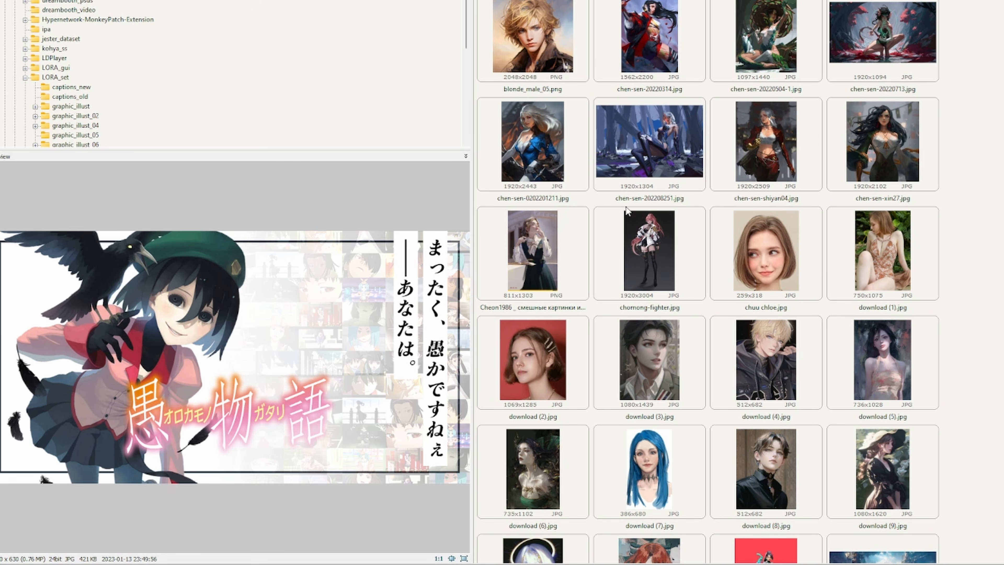
scroll(625, 209, "down", 2)
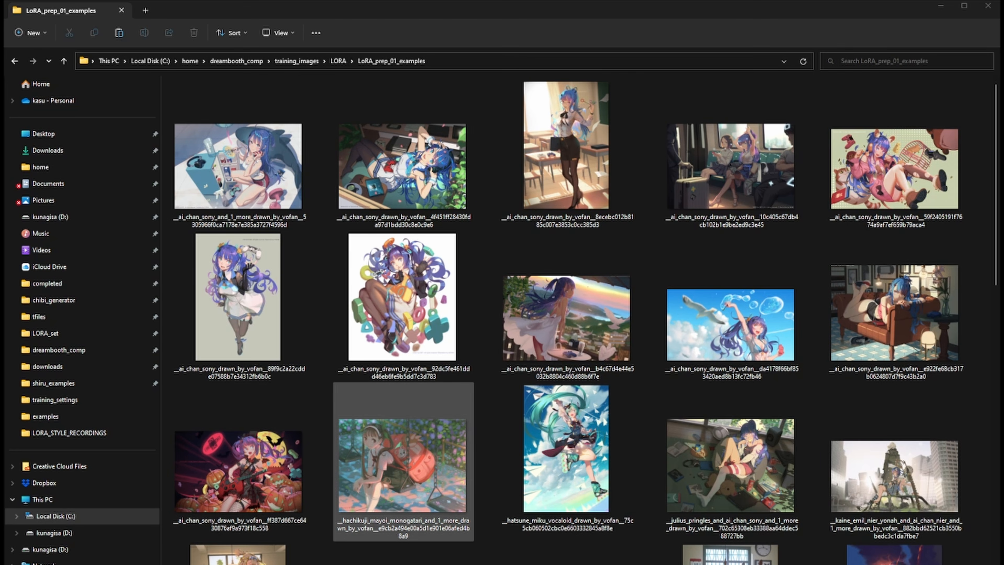
- Select all images in the LoRA_prep_01_examples folder and batch rename them to graphic_illust
key("ctrl+a")
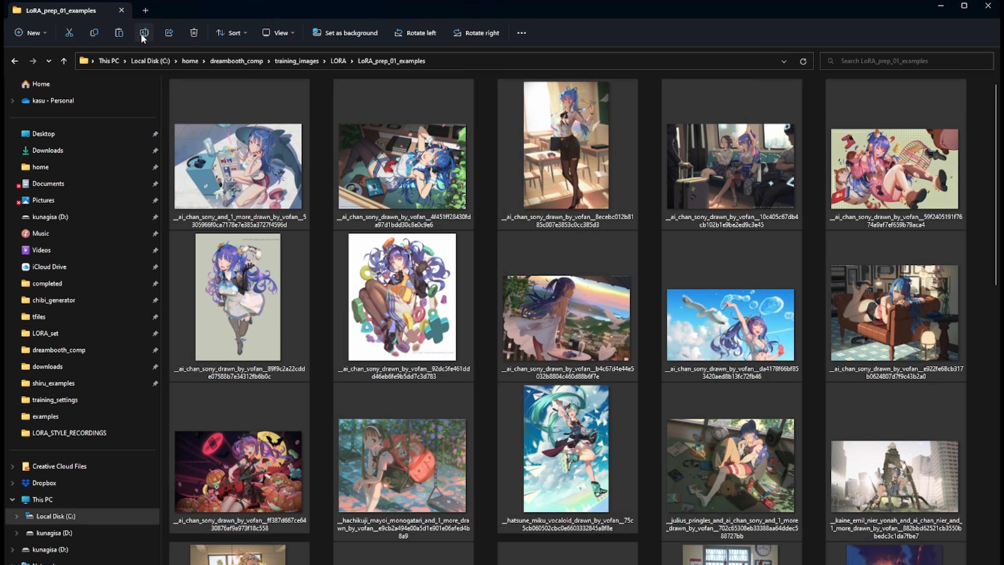
left_click(144, 34)
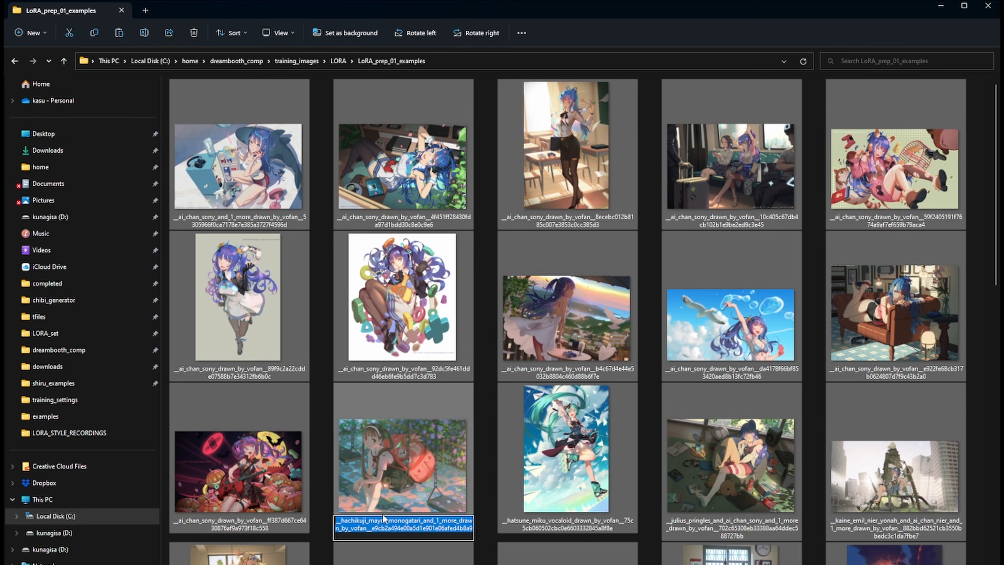
type("graphic_")
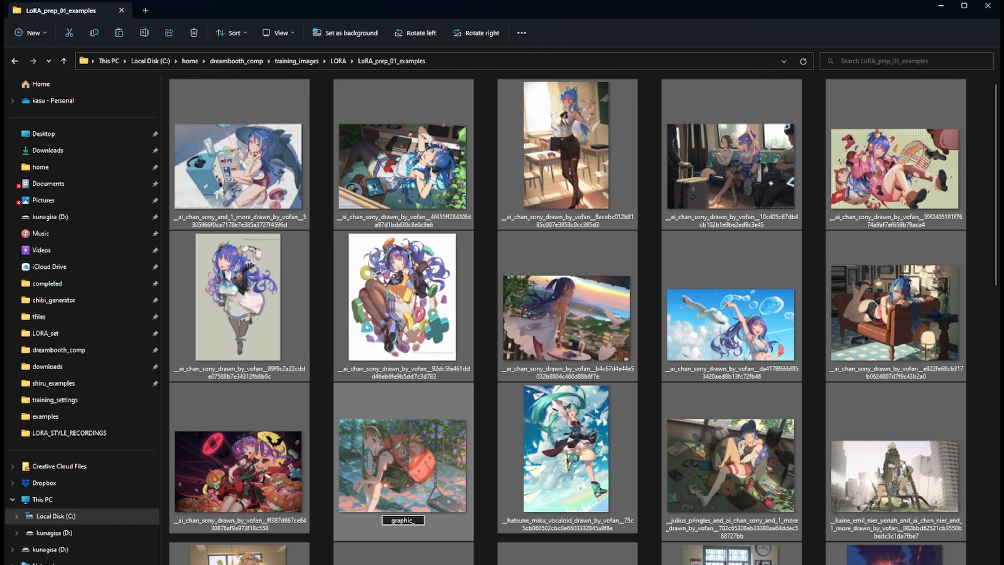
type("illust")
key("Return")
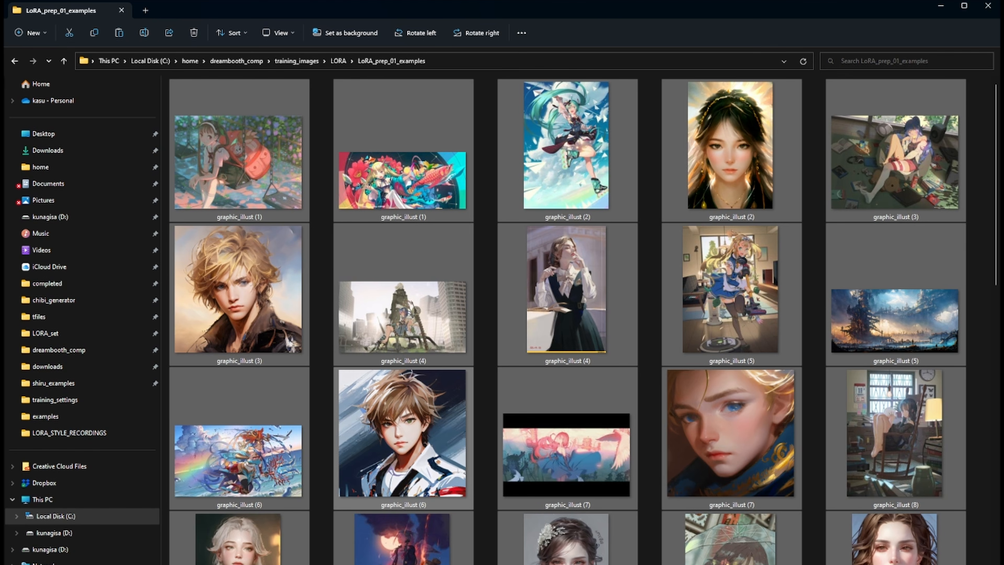
- Inspect the renamed graphic_illust images, selecting individual thumbnails that share the same number
left_click(240, 317)
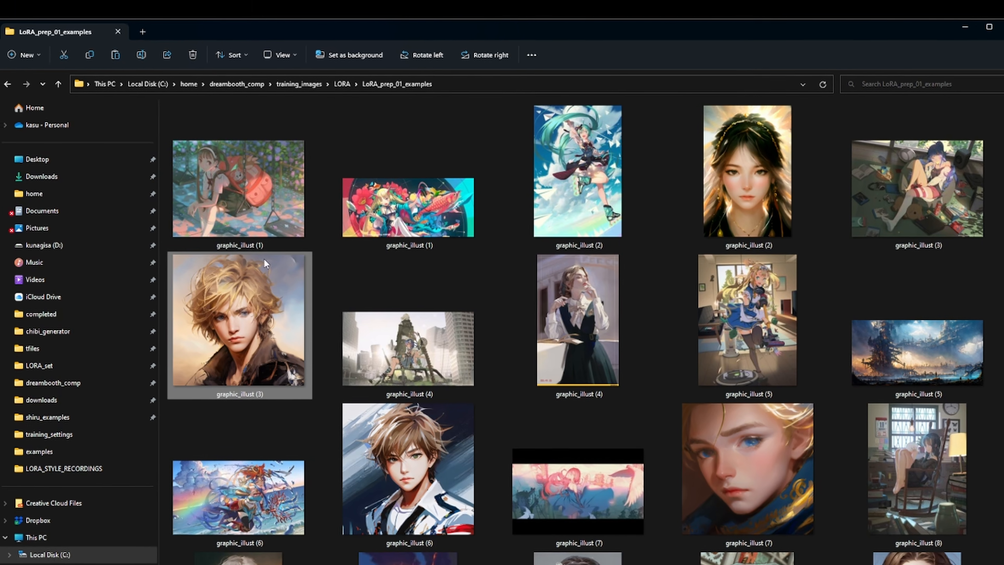
left_click(241, 177)
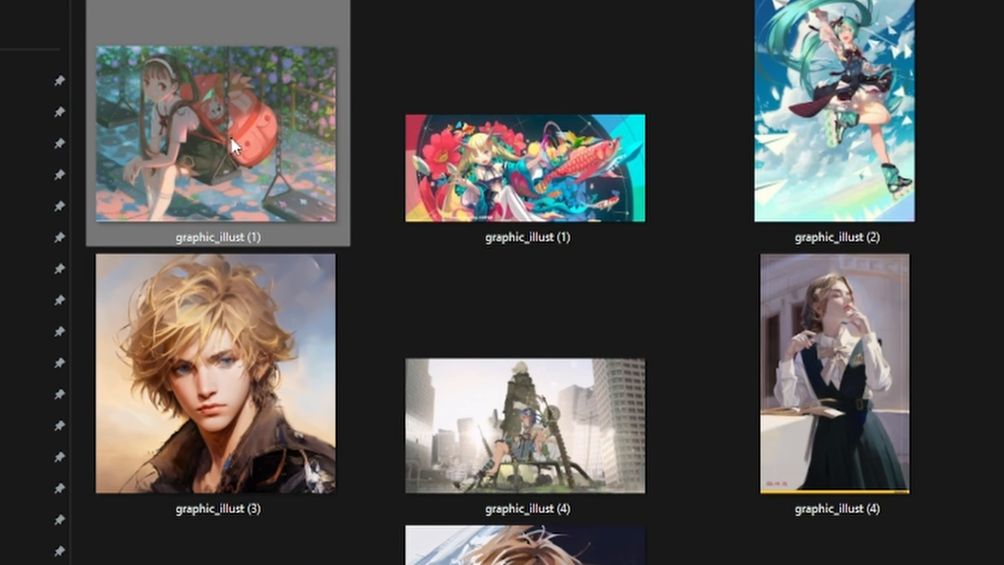
left_click(409, 211)
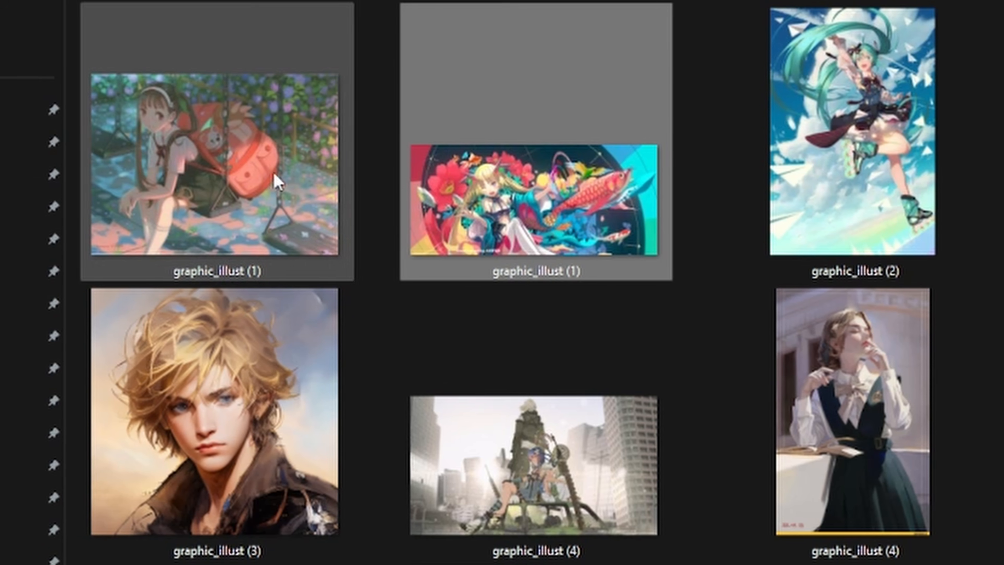
left_click(214, 266)
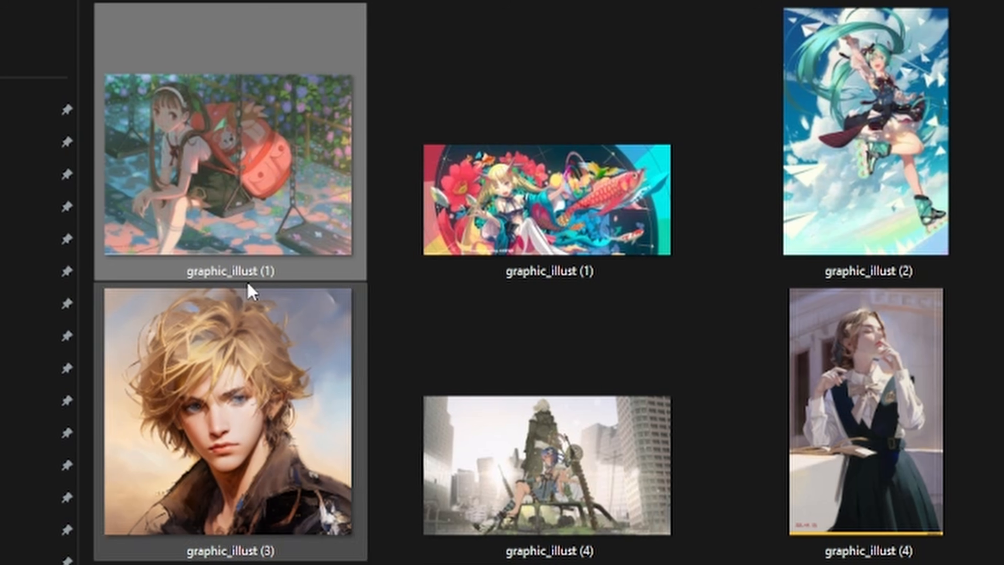
left_click(479, 238)
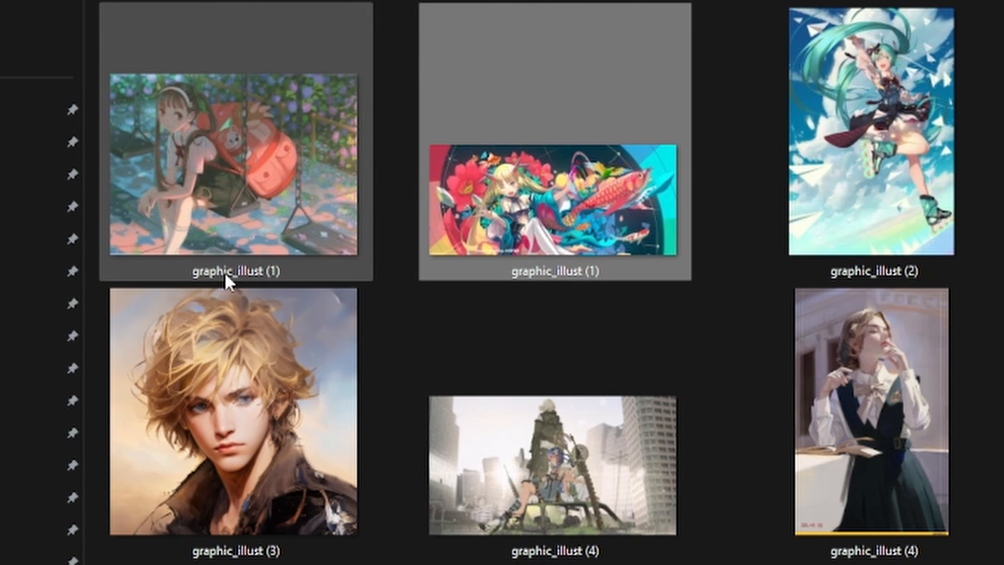
left_click(234, 202)
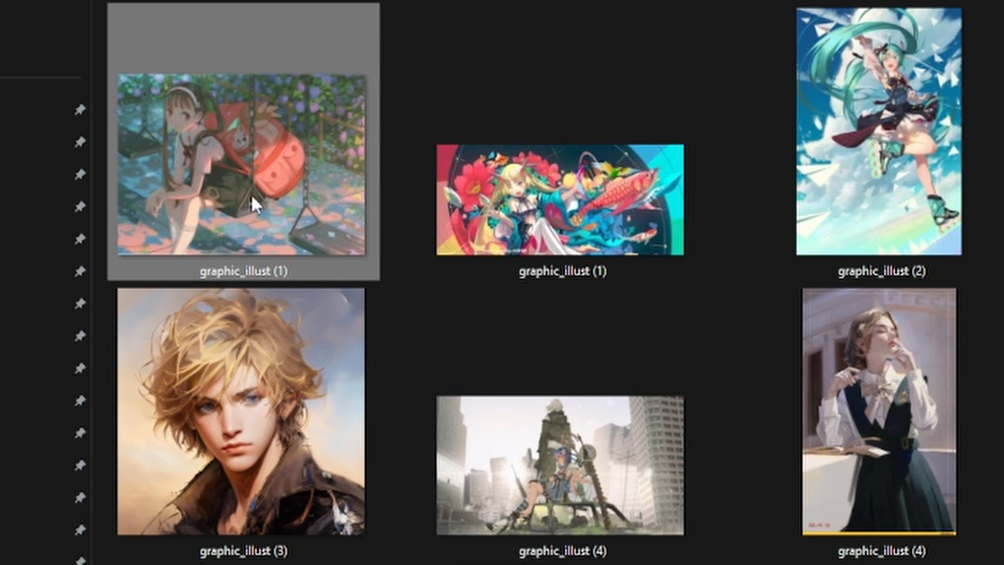
left_click(532, 201)
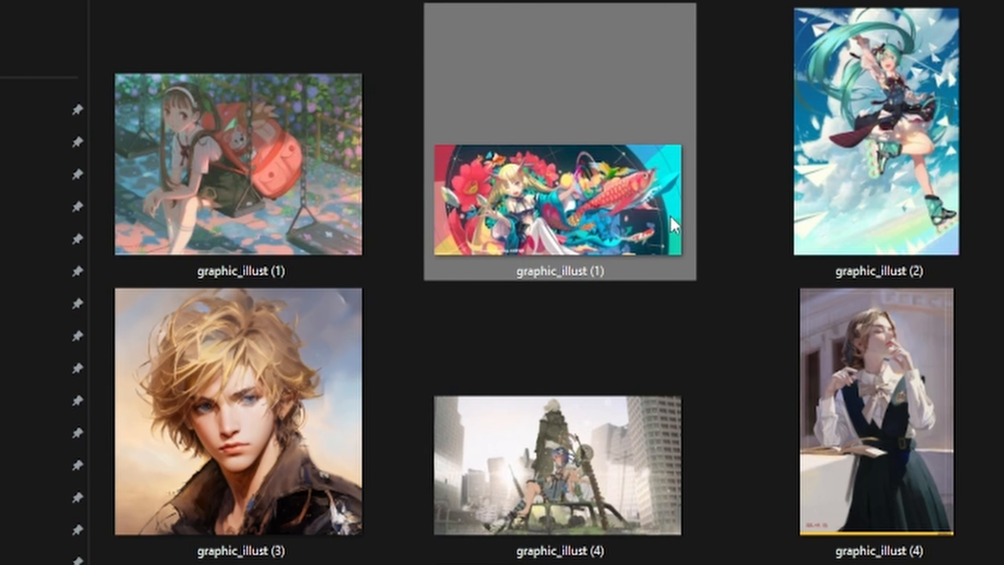
left_click(801, 210)
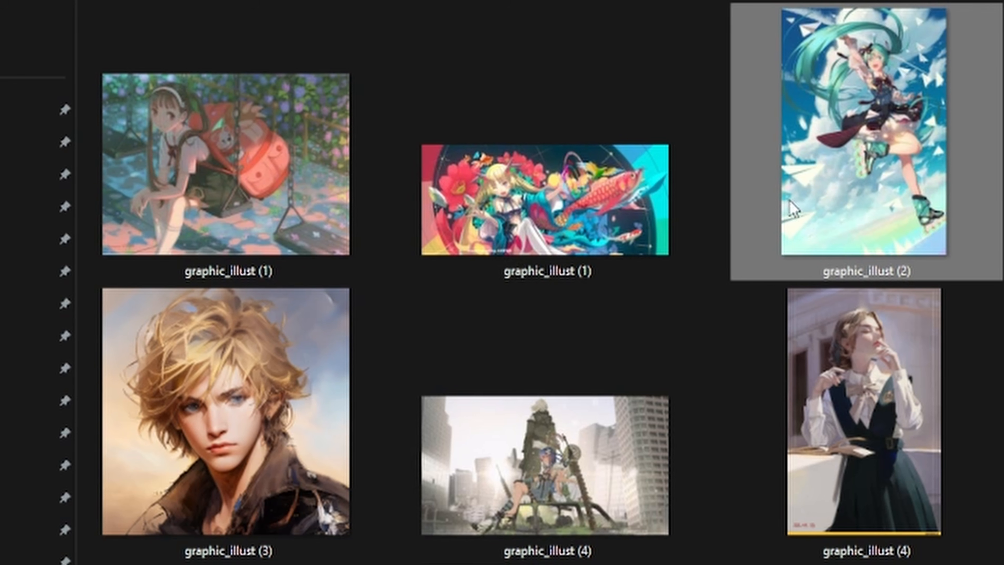
left_click(949, 317)
left_click(945, 168)
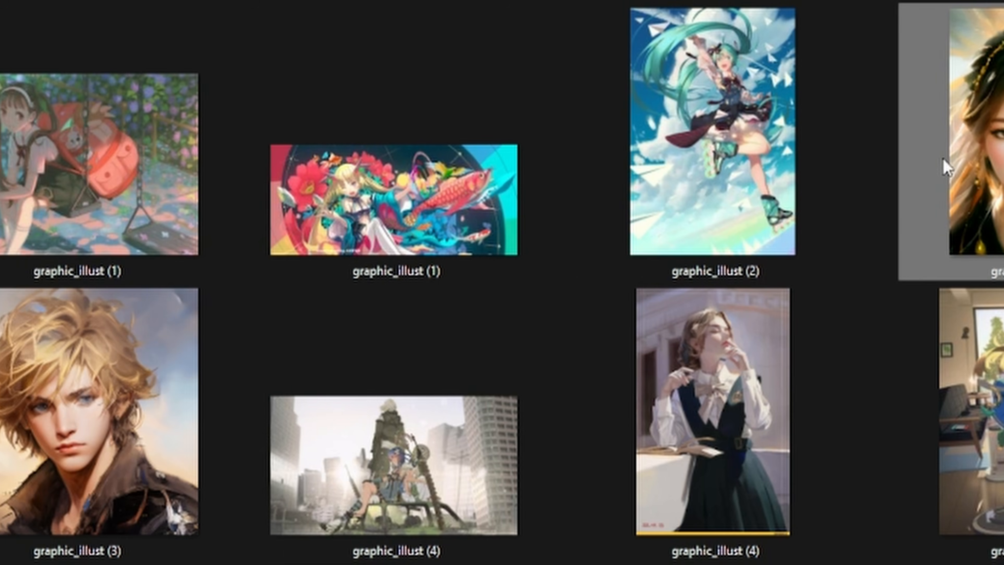
left_click(127, 425)
left_click(467, 425)
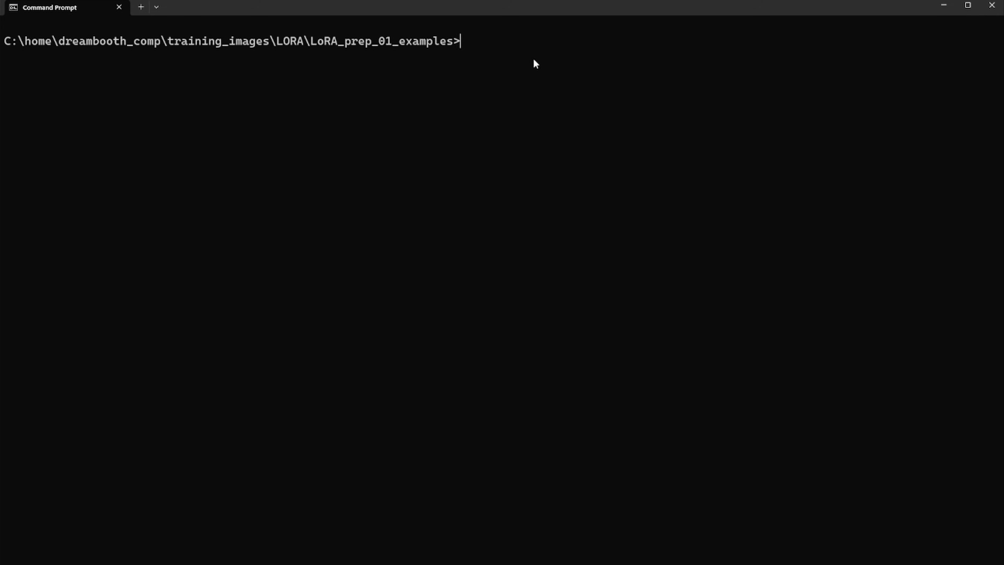
- List the LoRA_prep_01_examples folder contents with dir, then clear the console
type("dir")
key("Return")
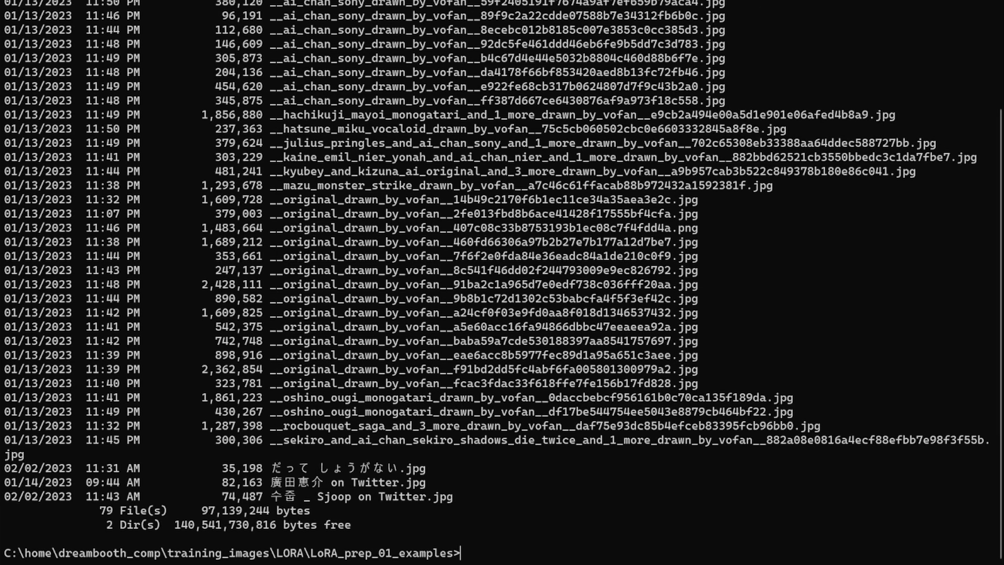
type("cls")
key("Return")
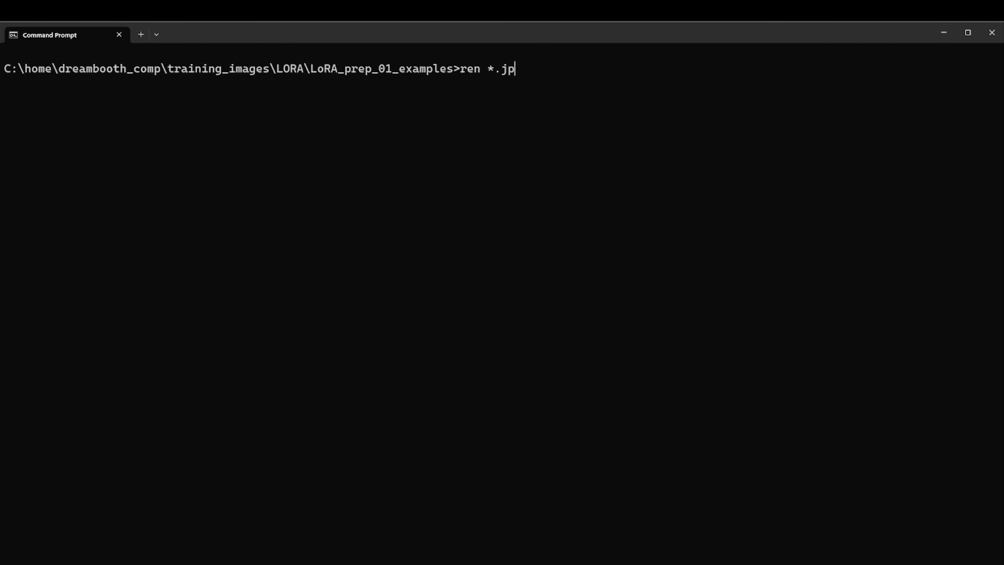
- Change every .jpg file in the folder to the .png extension with ren *.jpg *.png
type("g *")
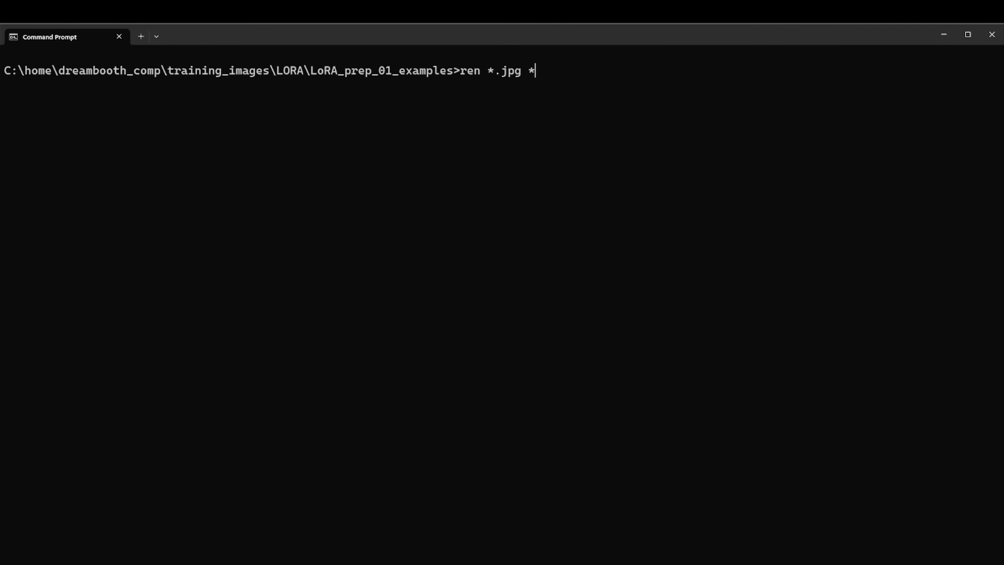
type(".png")
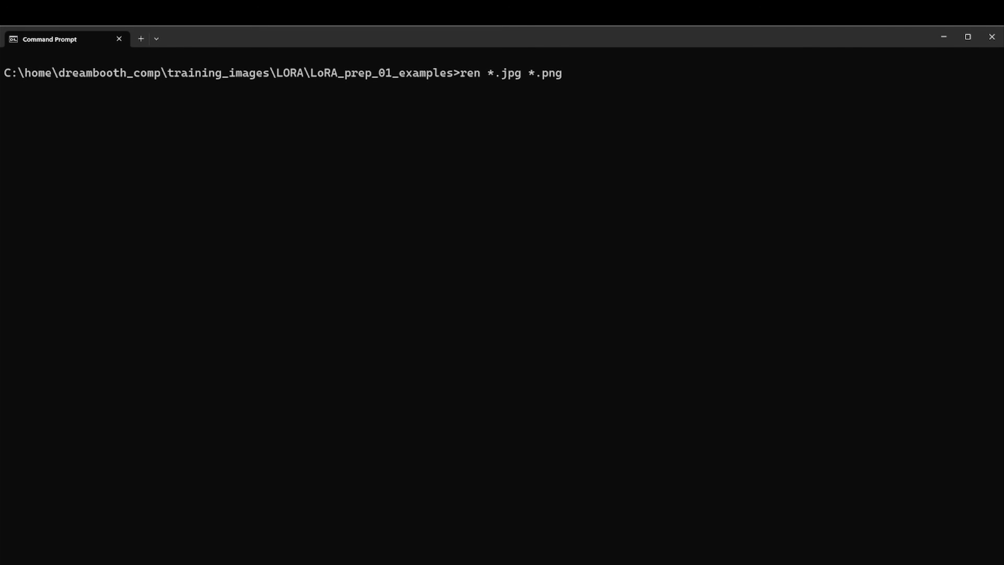
key("Return")
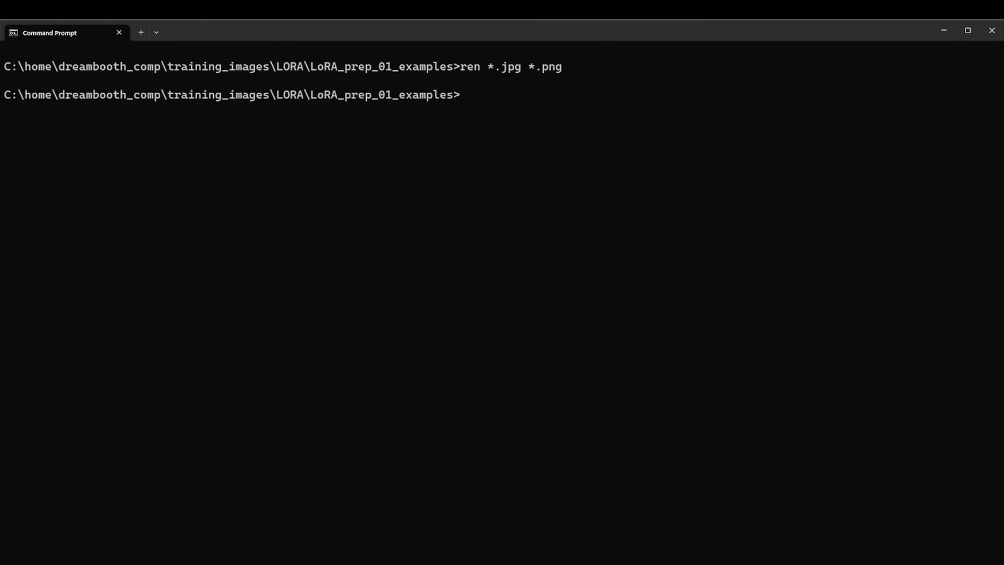
- List the folder contents again with dir and scroll through the file names
type("di")
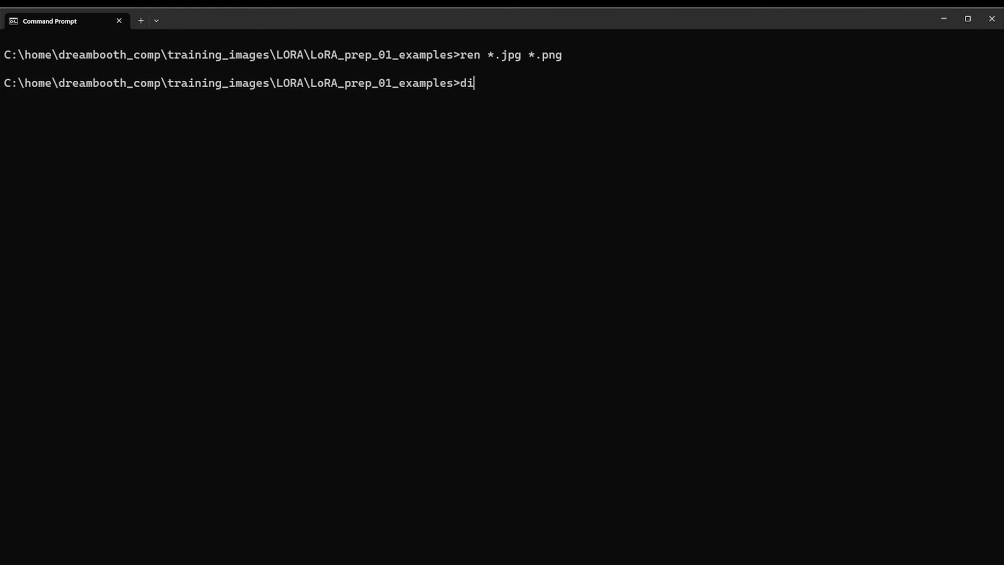
type("r")
key("Return")
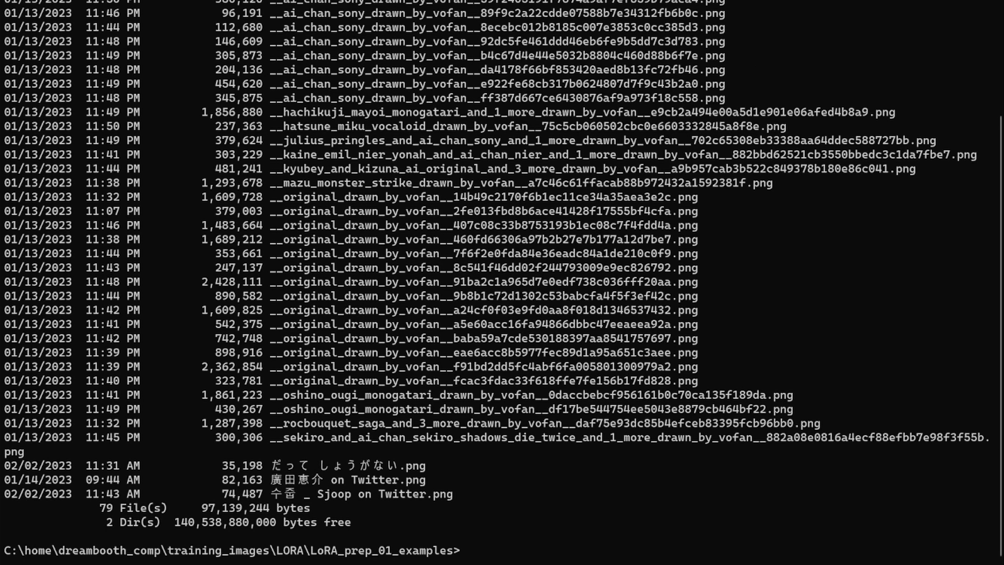
scroll(734, 61, "up", 13)
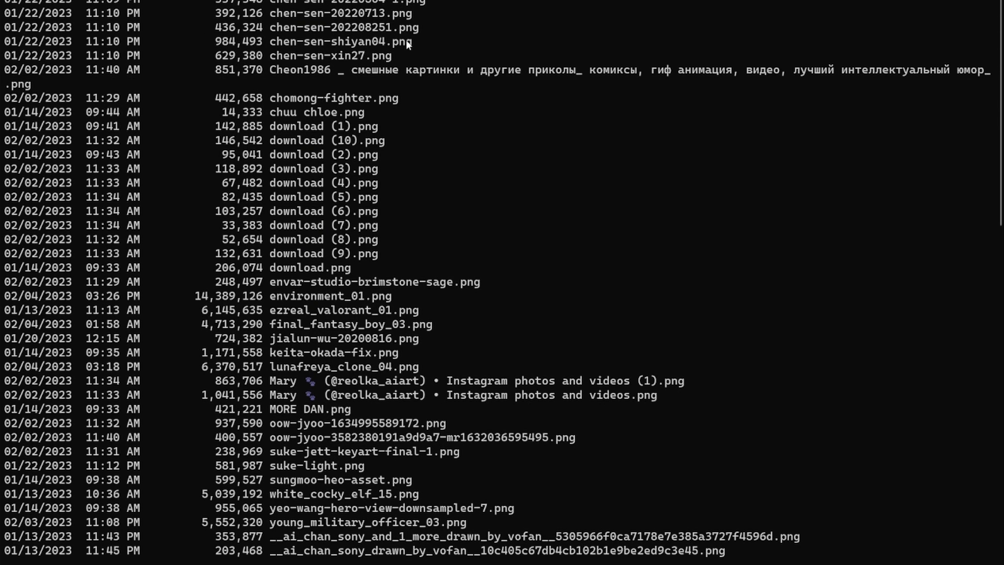
- Scroll to the end of the directory listing and clear the console with cls
scroll(407, 40, "down", 15)
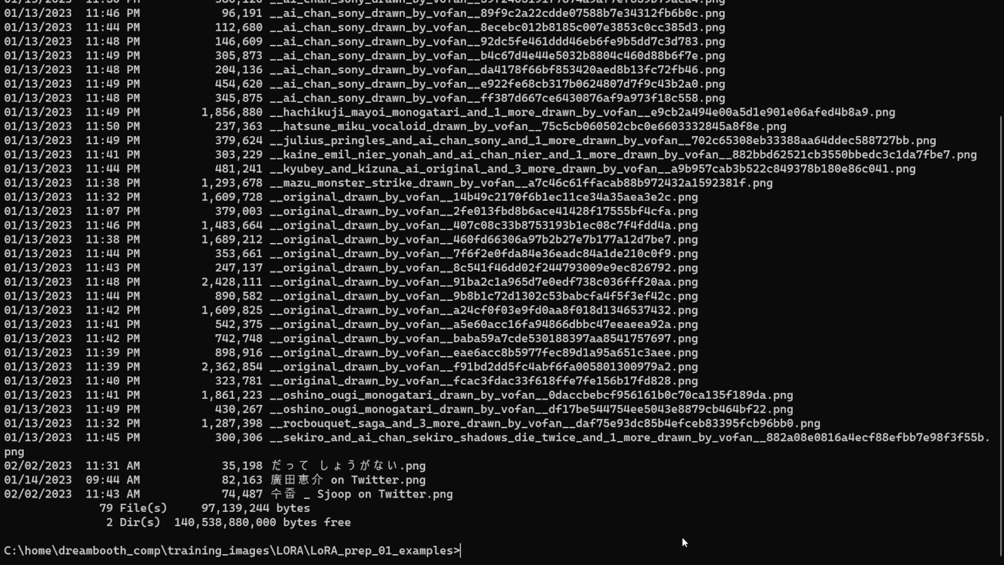
type("cls")
key("Return")
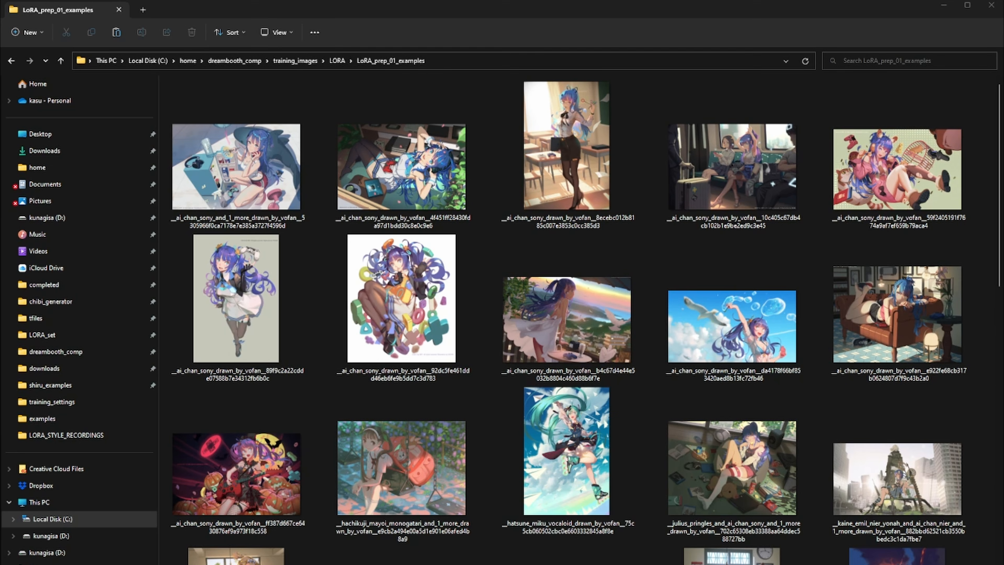
- Select all images in the folder and rename them together as graphic_illust
left_click(401, 467)
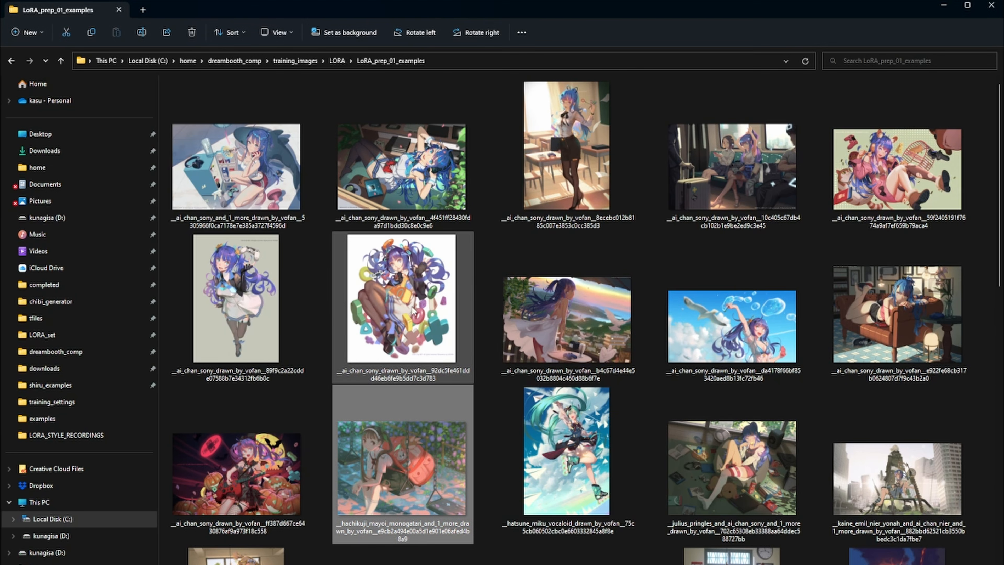
key("ctrl+a")
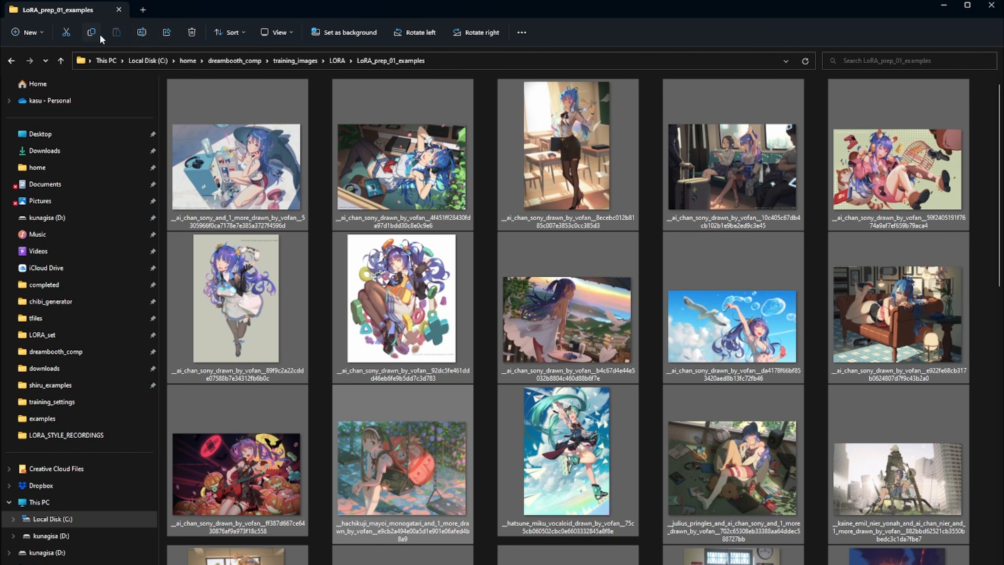
left_click(147, 36)
type("graphi")
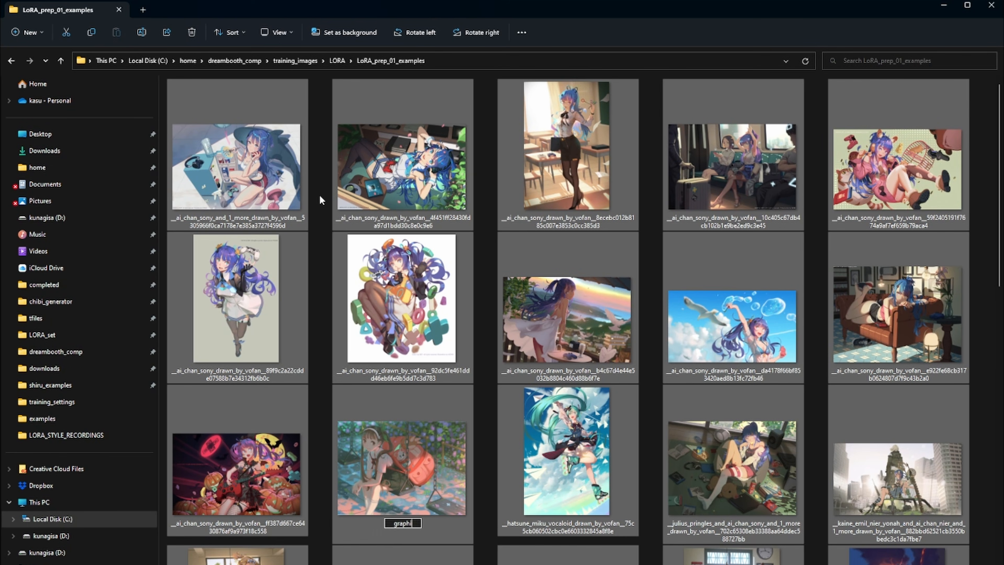
type("c_illust")
key("Return")
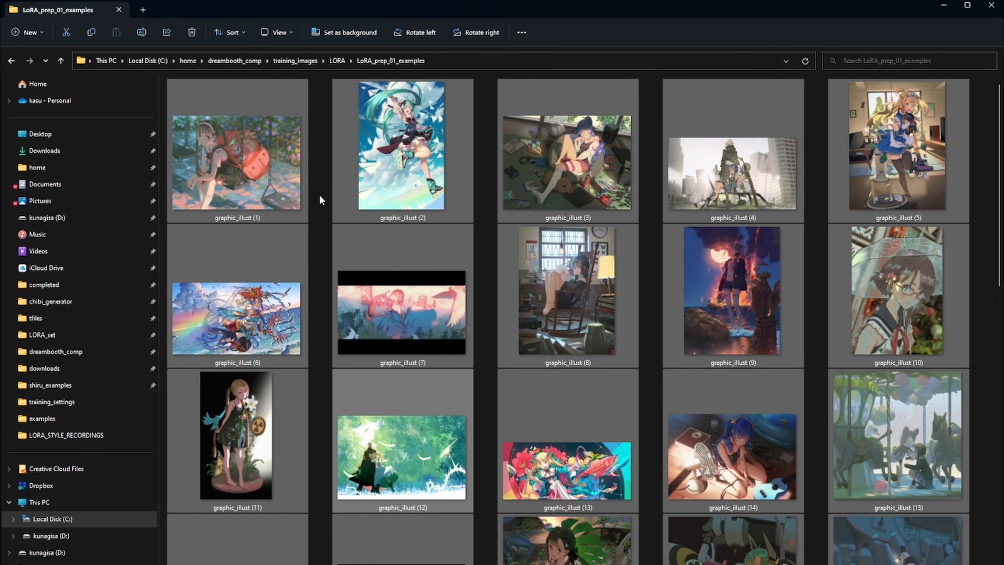
- Browse the renamed graphic_illust thumbnails in the folder
left_click(251, 194)
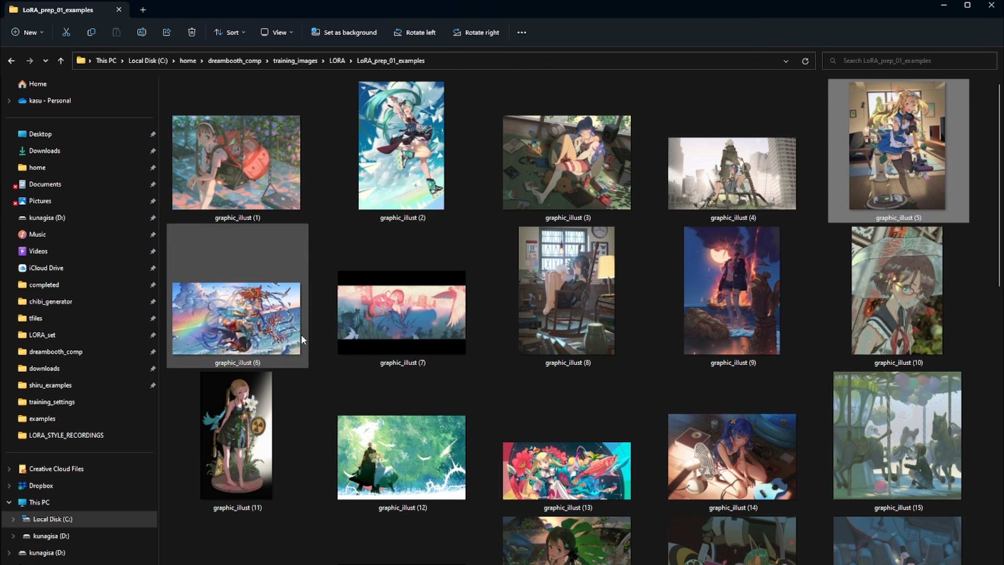
scroll(451, 450, "down", 10)
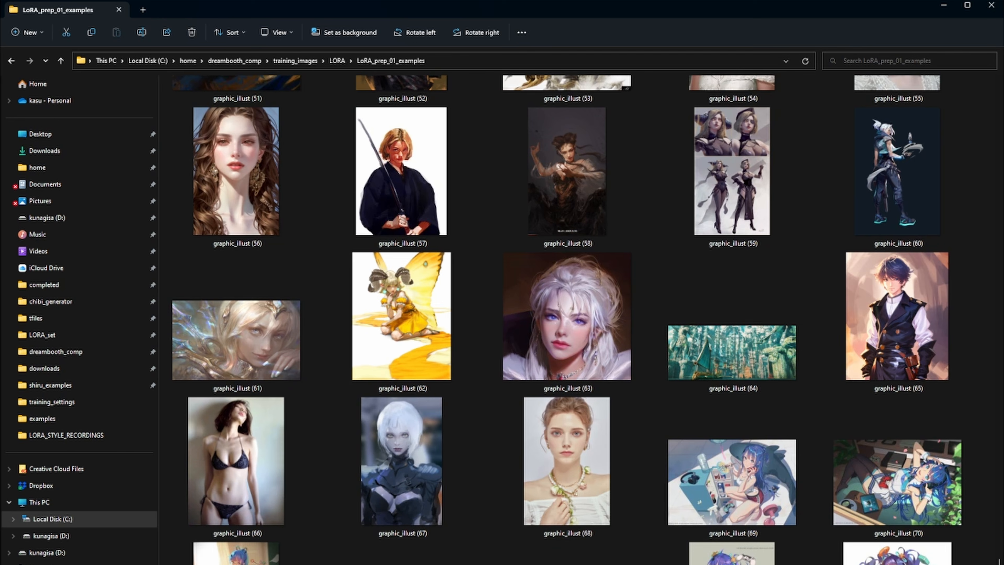
scroll(402, 309, "up", 10)
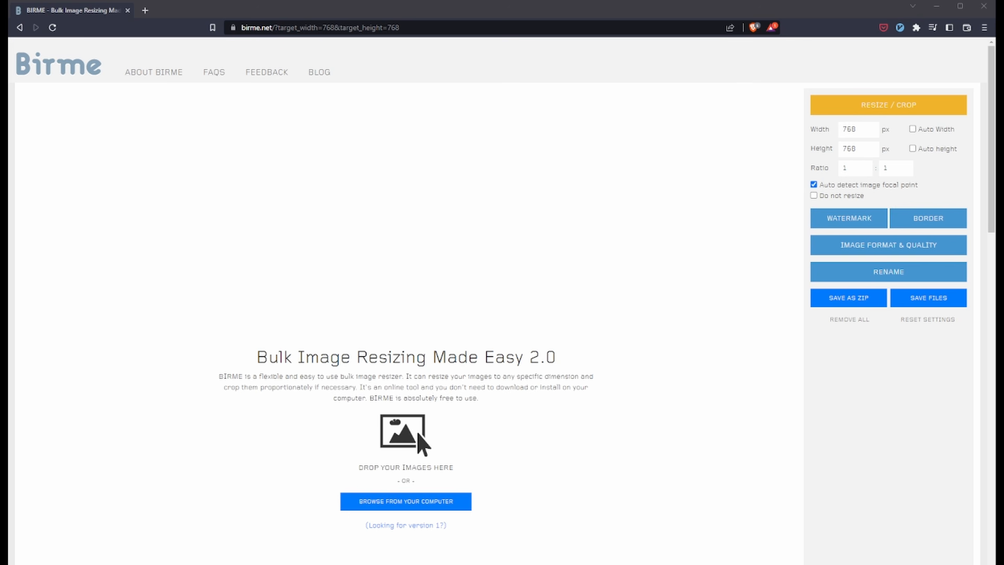
- Load the graphic_illust images into the BIRME bulk resizer and toggle auto focal point detection off and back on
left_click_drag(418, 434, 420, 433)
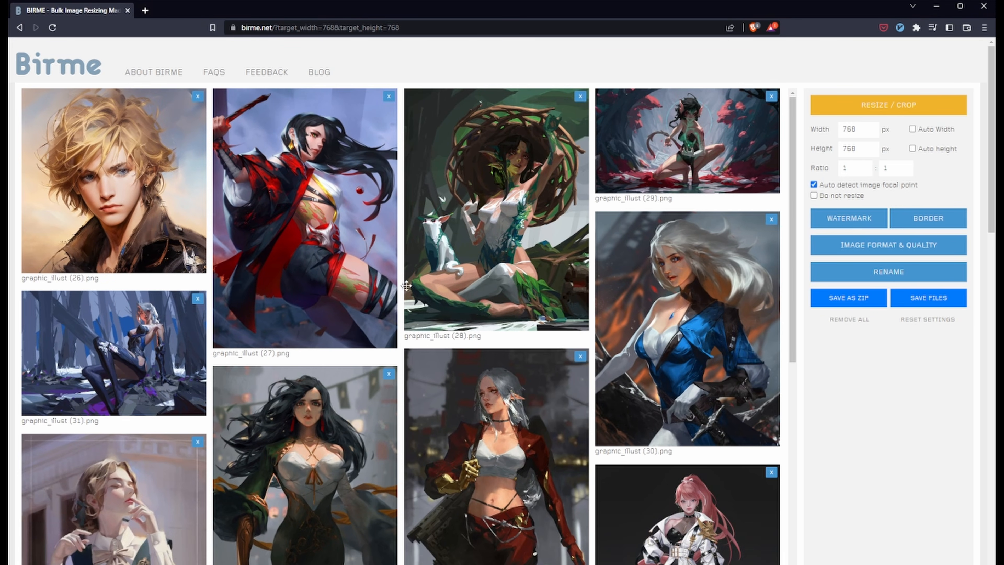
left_click(833, 188)
left_click(834, 189)
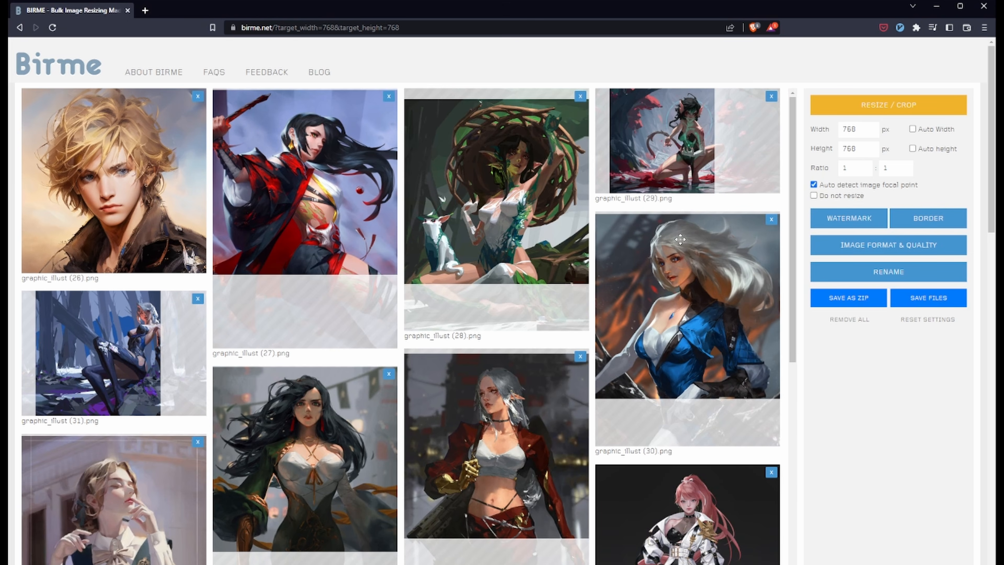
- Scroll through the loaded images to review their 768 × 768 crop areas
scroll(680, 239, "down", 20)
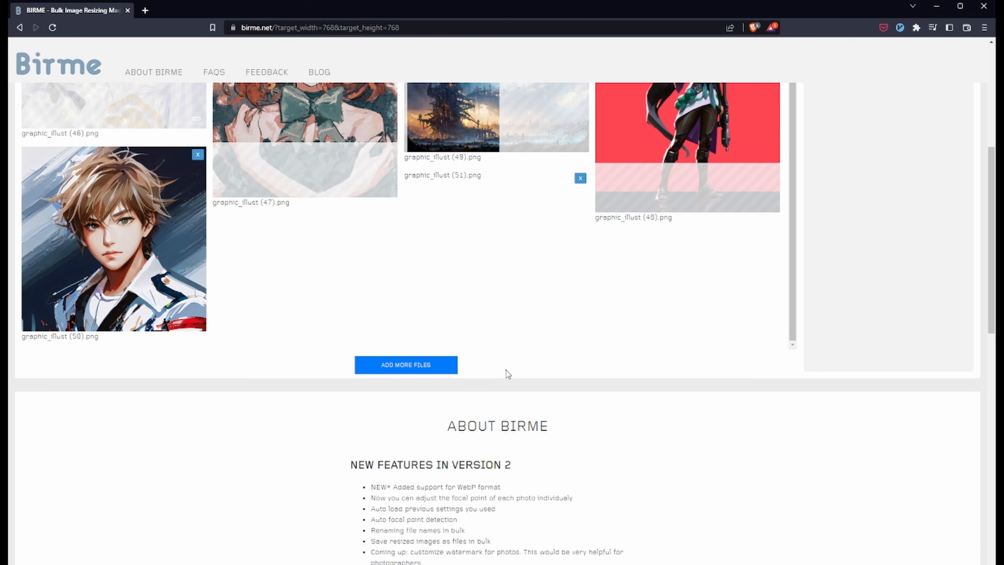
scroll(506, 370, "up", 4)
scroll(408, 467, "up", 3)
scroll(617, 487, "down", 3)
scroll(921, 401, "up", 1)
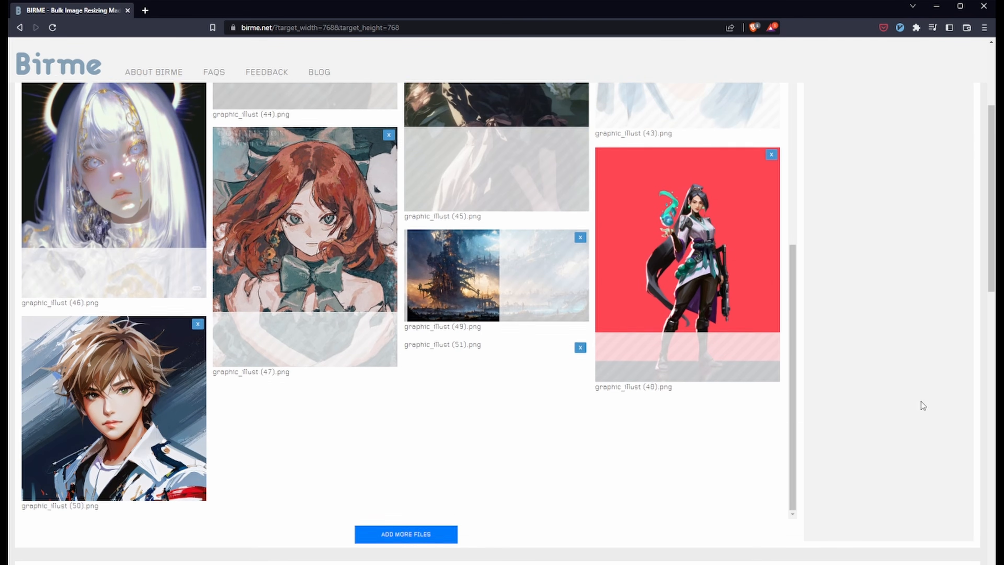
scroll(922, 401, "up", 5)
scroll(588, 419, "up", 4)
scroll(260, 325, "down", 4)
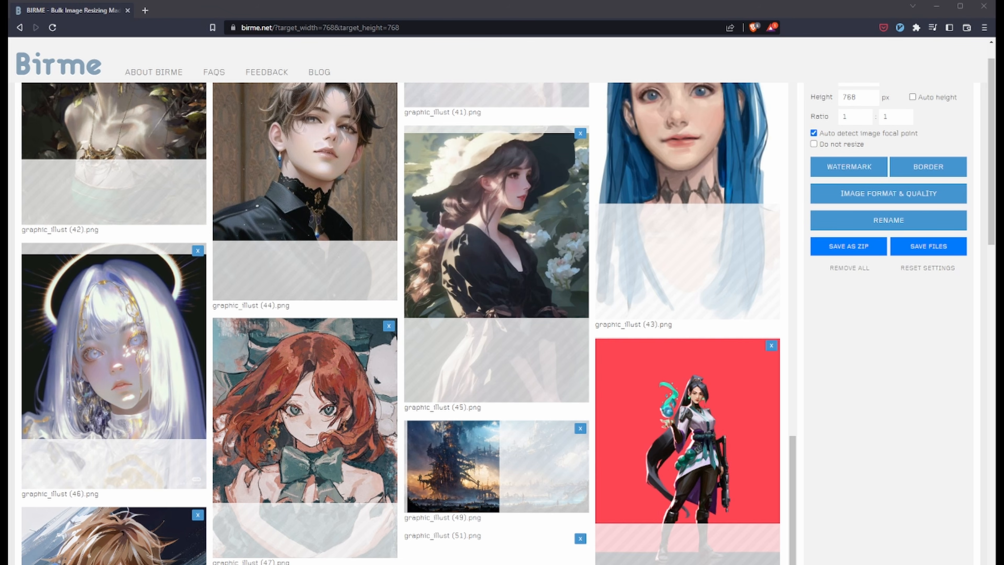
scroll(268, 402, "down", 9)
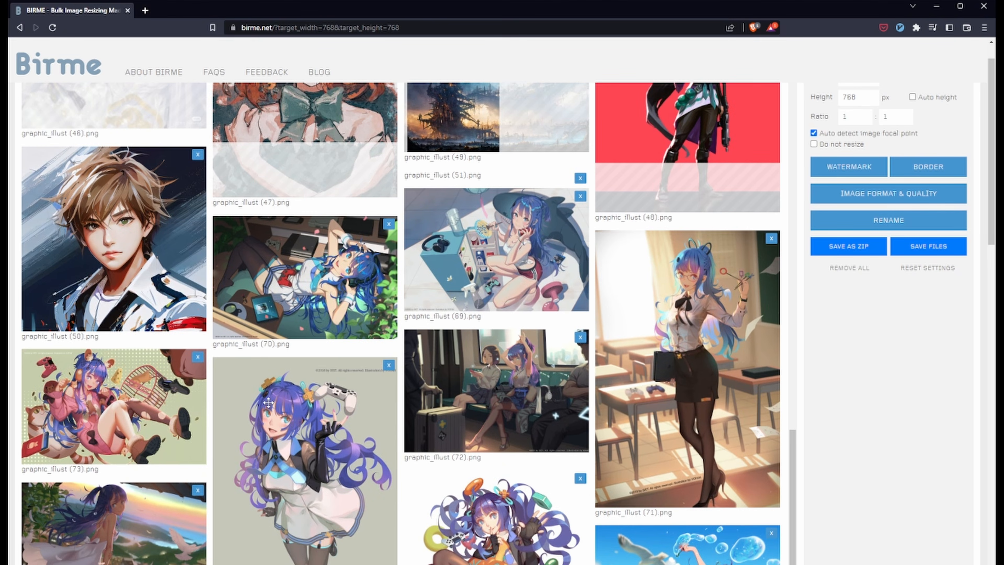
scroll(268, 402, "down", 7)
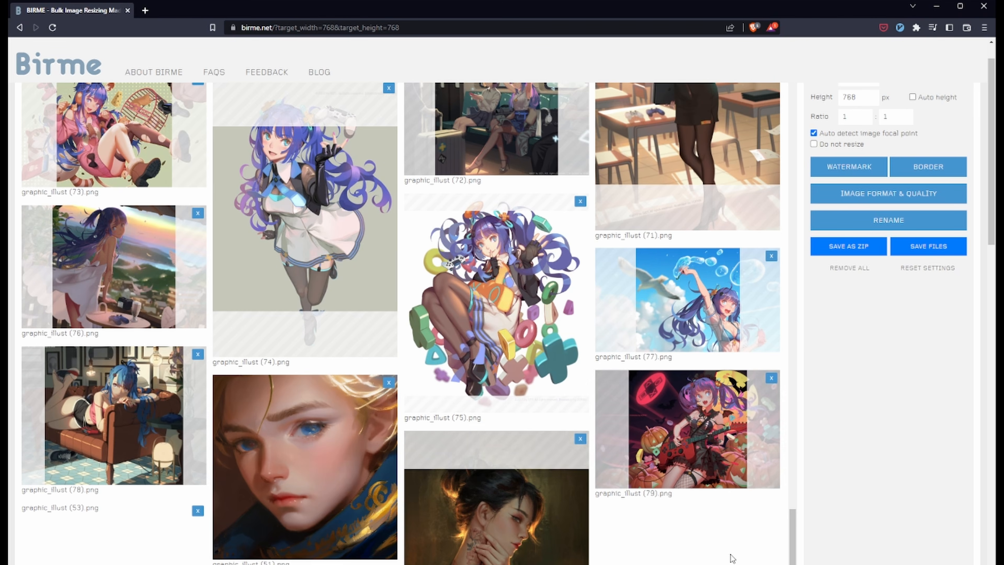
scroll(554, 498, "up", 20)
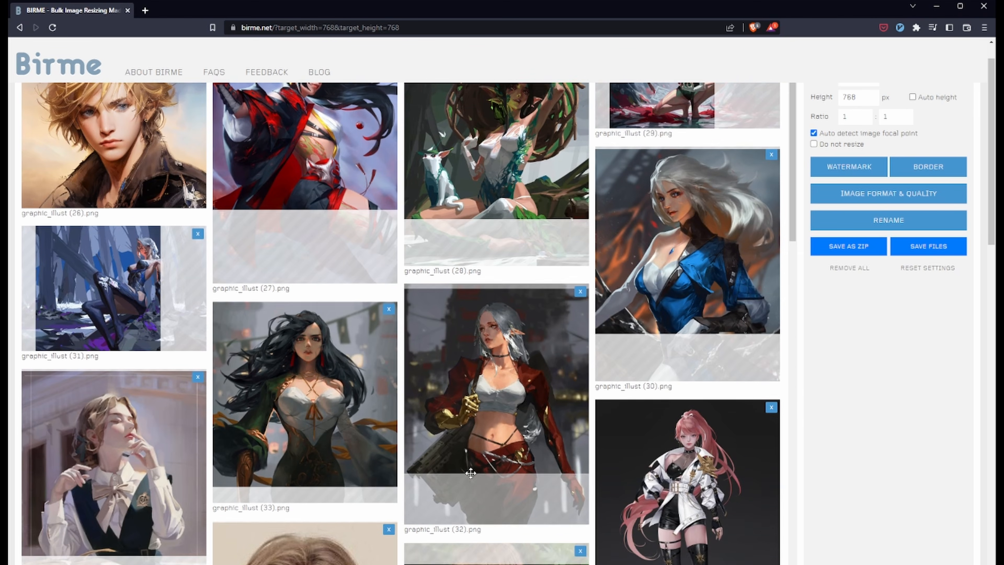
scroll(405, 408, "up", 2)
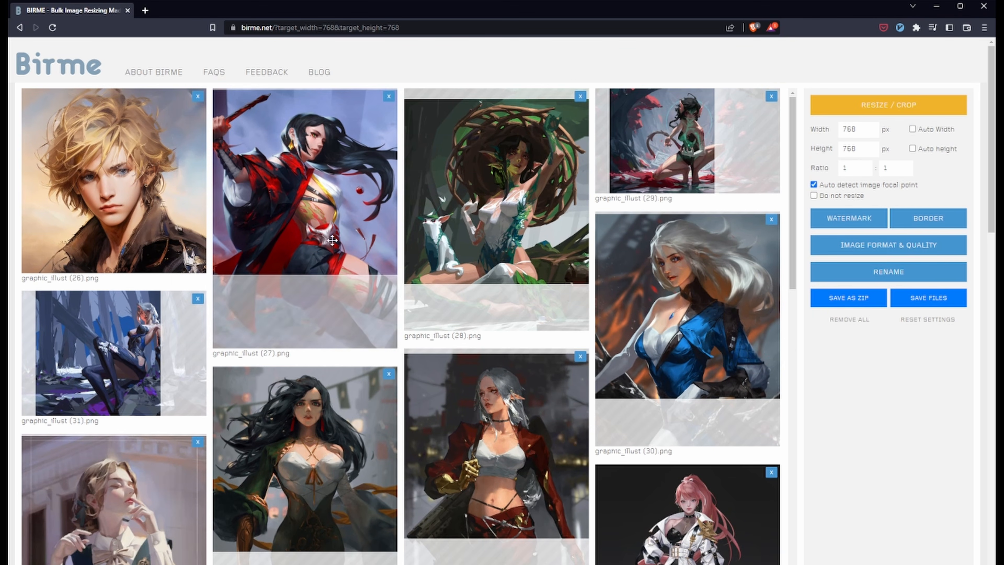
- Shift the crop areas of several images such as graphic_illust (31), (34) and (36), then save all as ZIP
left_click_drag(99, 352, 125, 352)
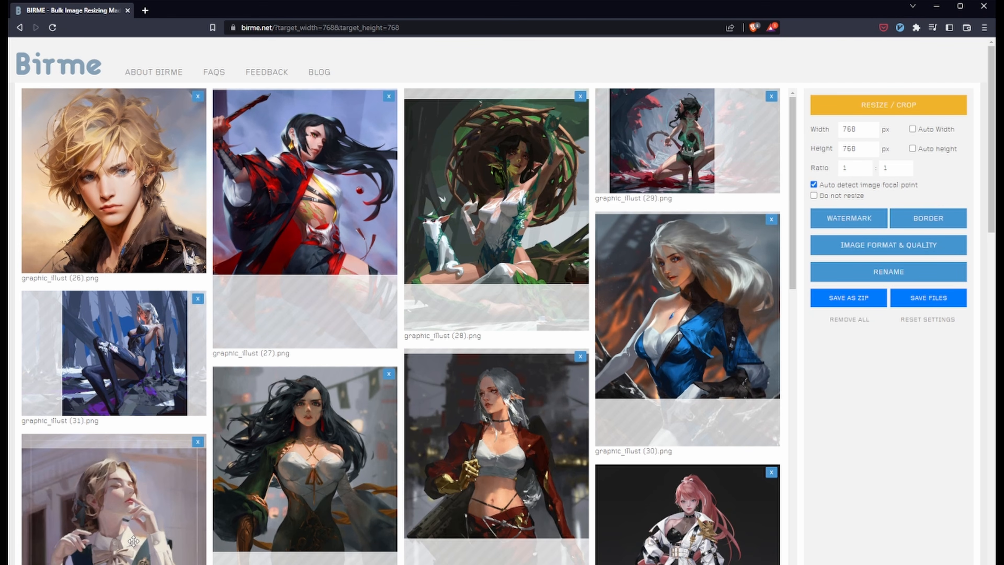
left_click_drag(133, 541, 156, 546)
scroll(156, 547, "down", 4)
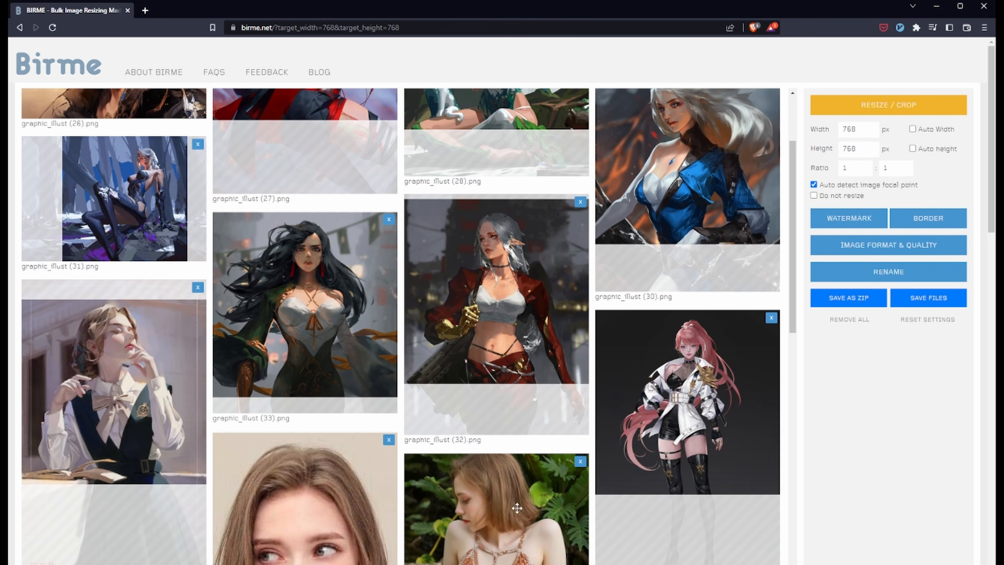
left_click_drag(351, 546, 351, 564)
scroll(351, 562, "down", 7)
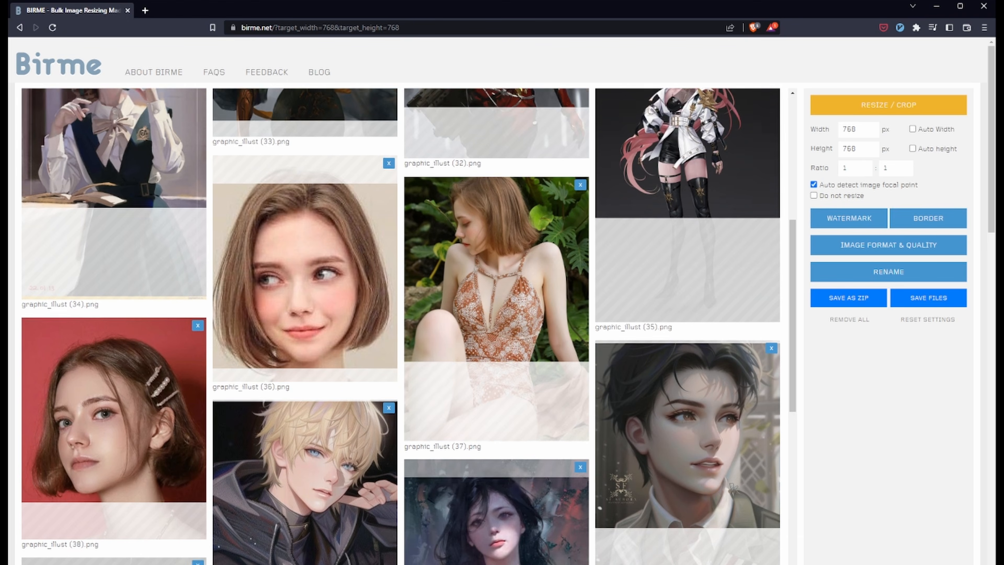
scroll(751, 316, "up", 3)
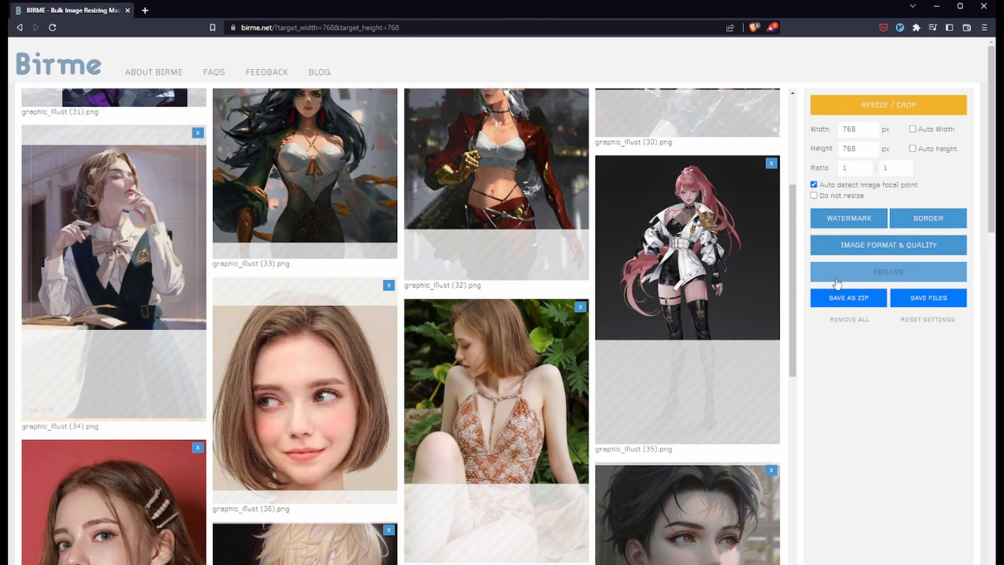
left_click(848, 301)
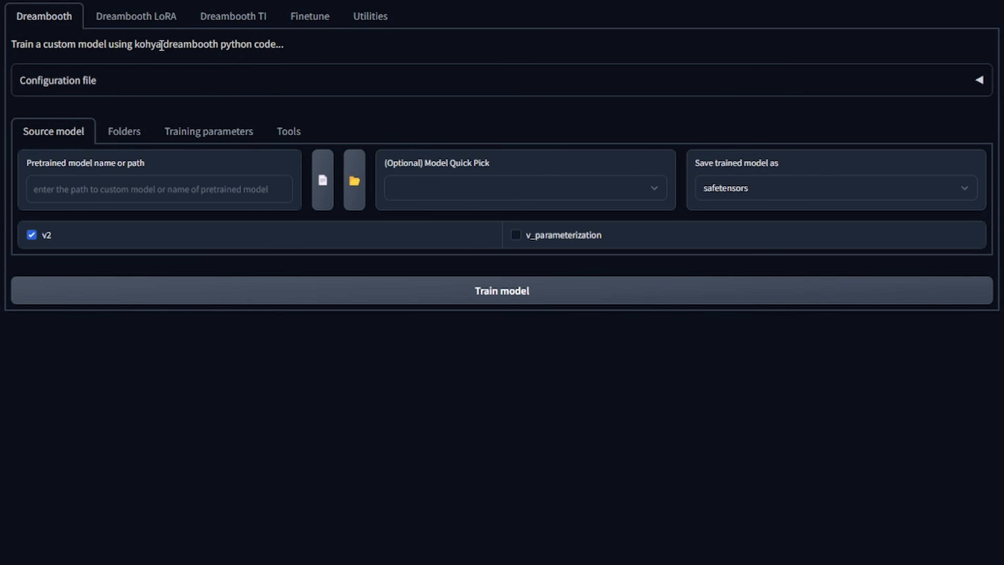
- Open BLIP Captioning under Utilities and set the image folder to C:\home\dreambooth_comp\training_images\LORA\birme_LORA_01_examples
left_click(376, 21)
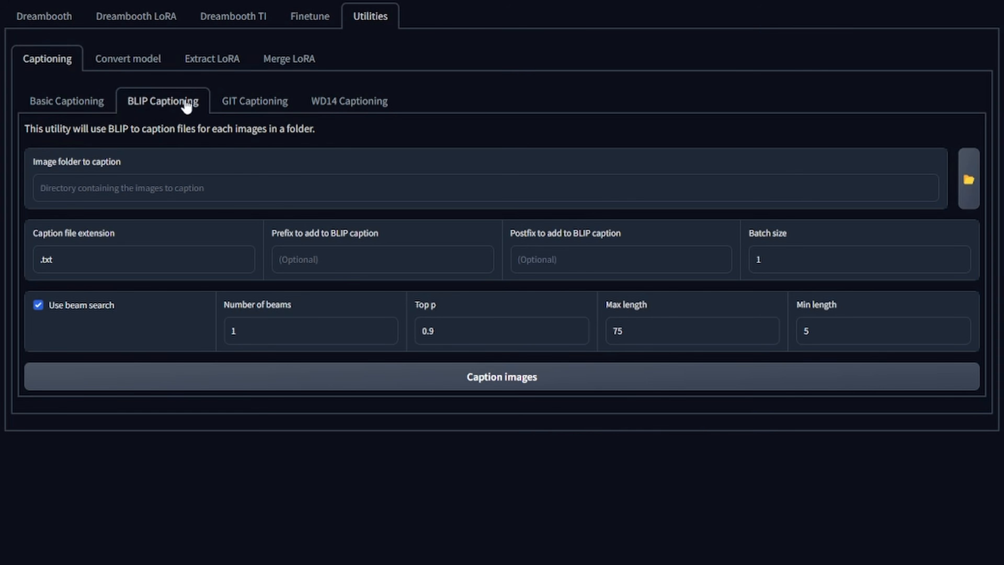
left_click(85, 101)
left_click(164, 103)
left_click(118, 192)
type("C:\\home\\dreambooth_comp\\training_images\\LORA\\birme_LORA_01_examples")
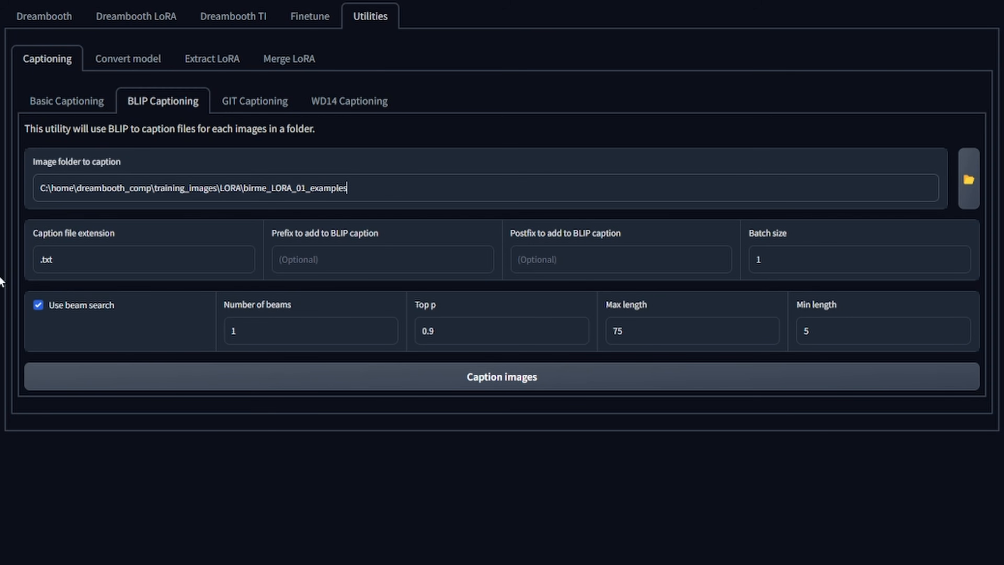
left_click(328, 255)
left_click_drag(272, 233, 366, 234)
left_click(323, 259)
type("VO")
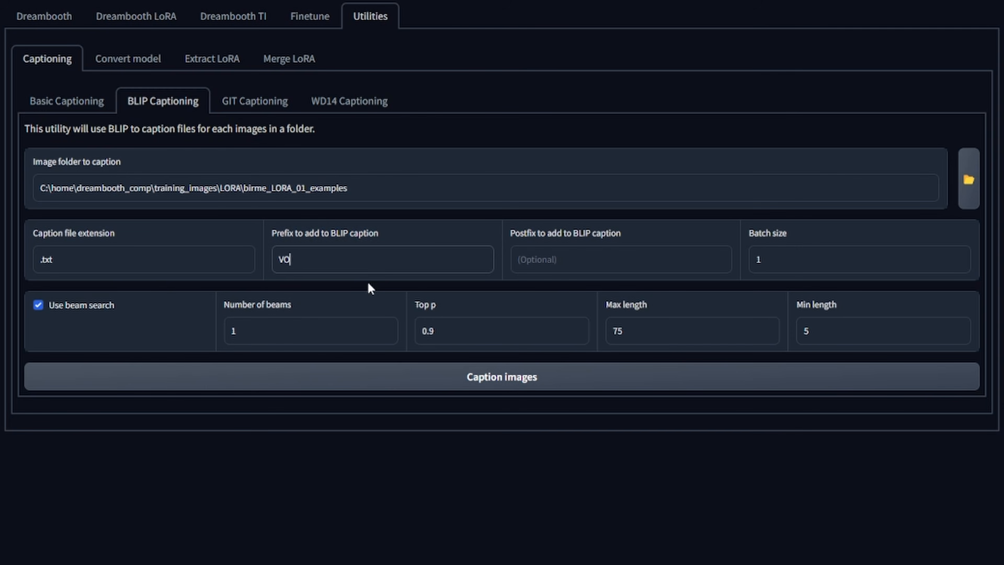
type("FANstyle")
key("ctrl+a")
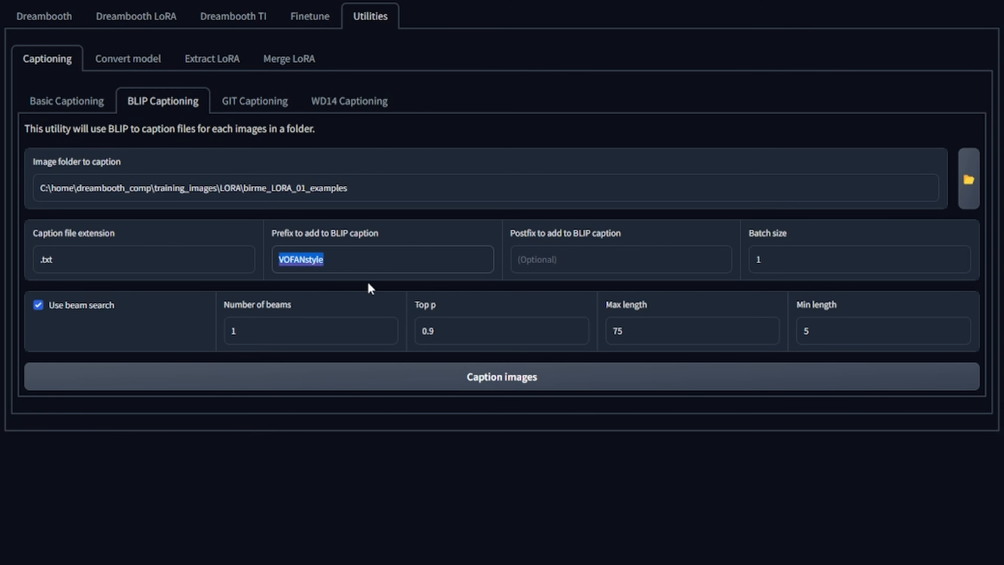
key("BackSpace")
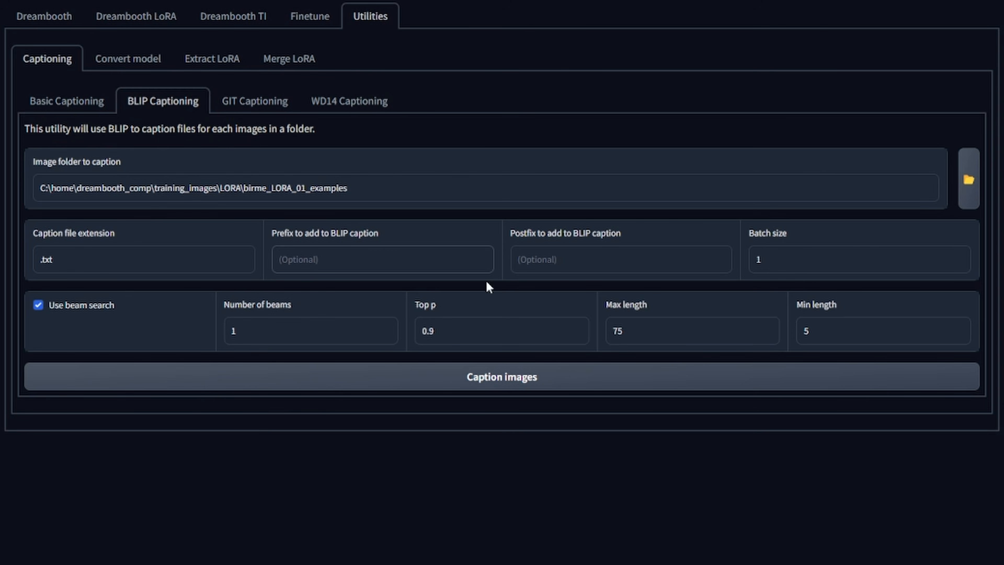
- Generate BLIP captions for the images in the folder with the remaining default settings
double_click(647, 329)
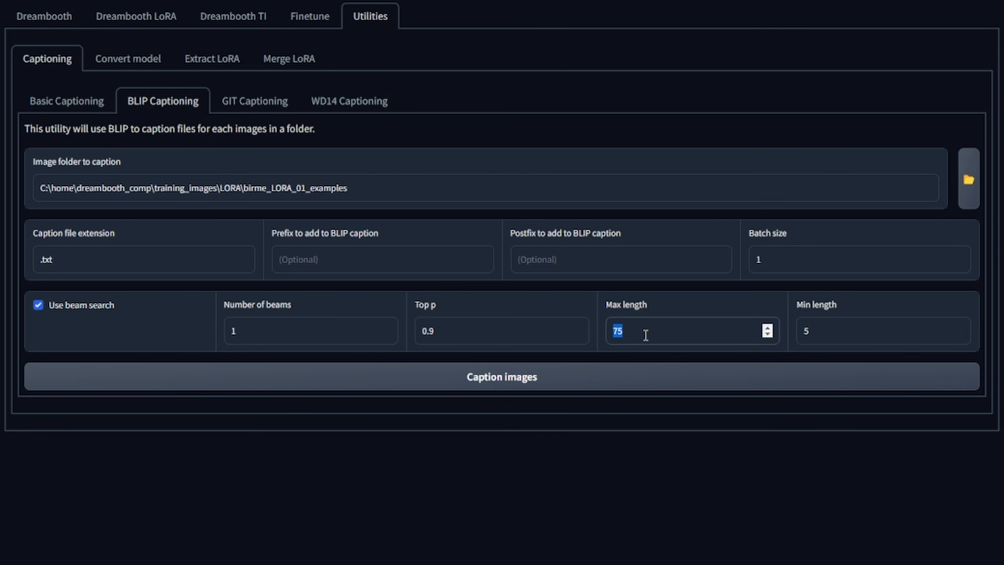
left_click(471, 490)
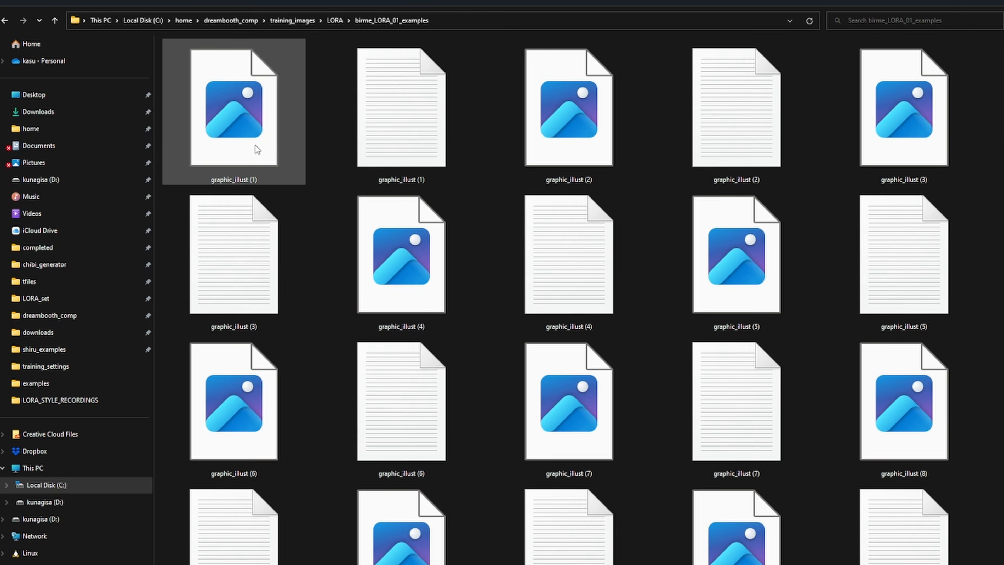
- Open graphic_illust (1).png and its caption text file side by side in the code editor
left_click(269, 152)
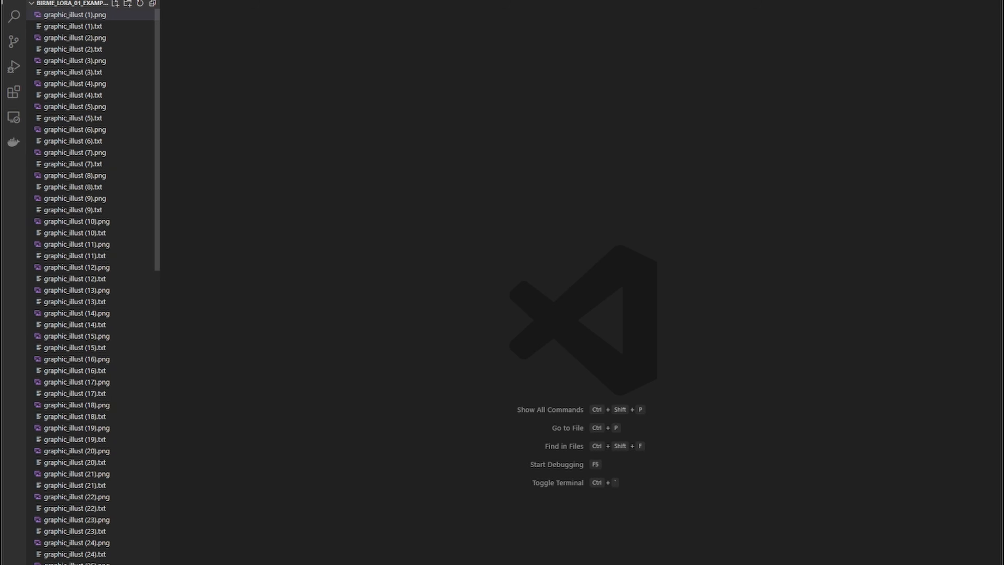
left_click(75, 15)
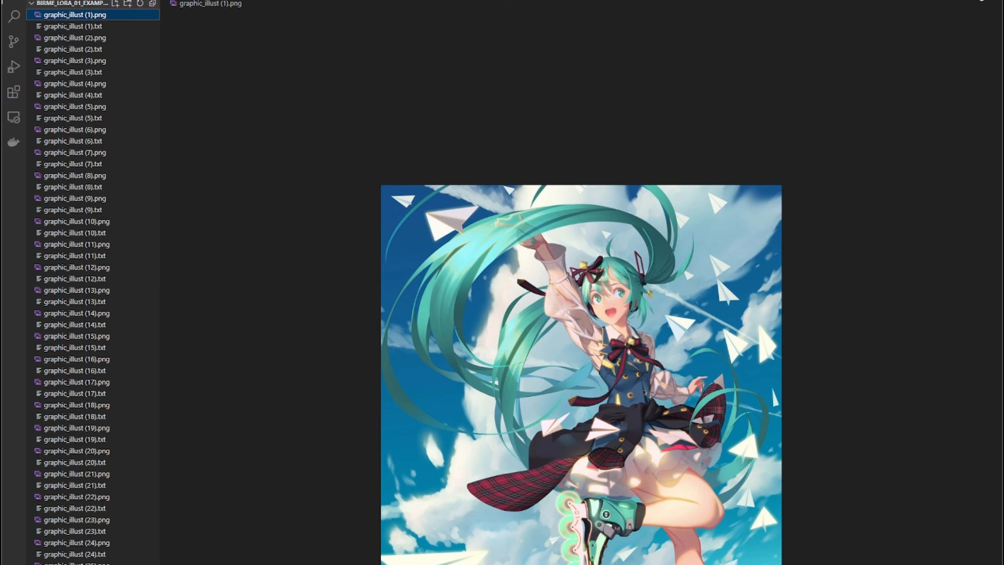
left_click(981, 1)
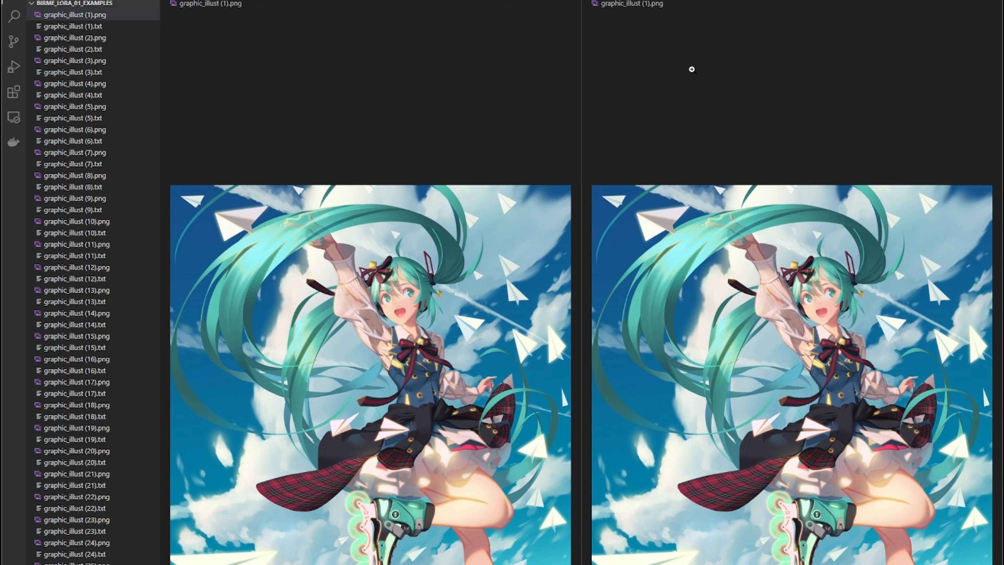
left_click(712, 95)
left_click(81, 26)
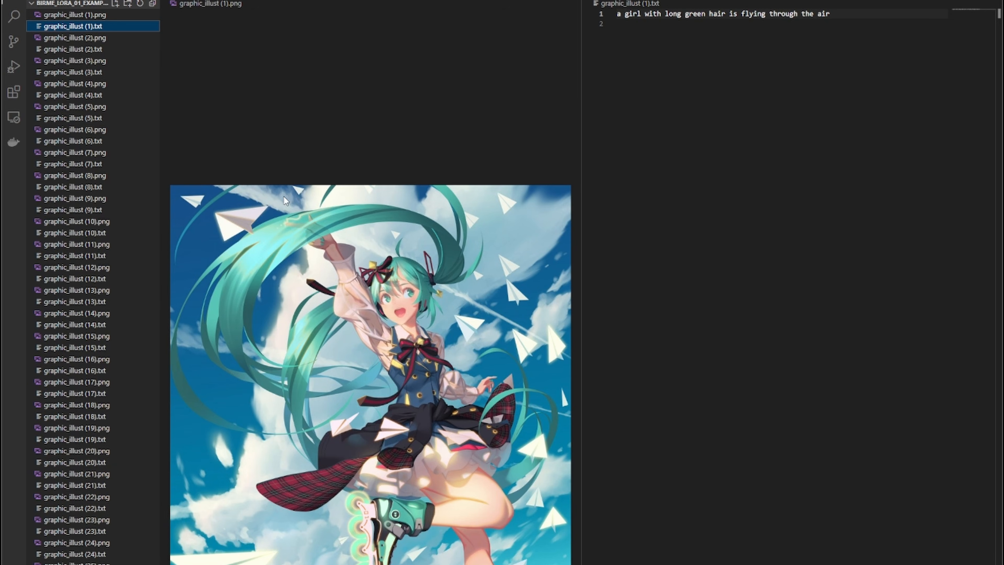
left_click(645, 43)
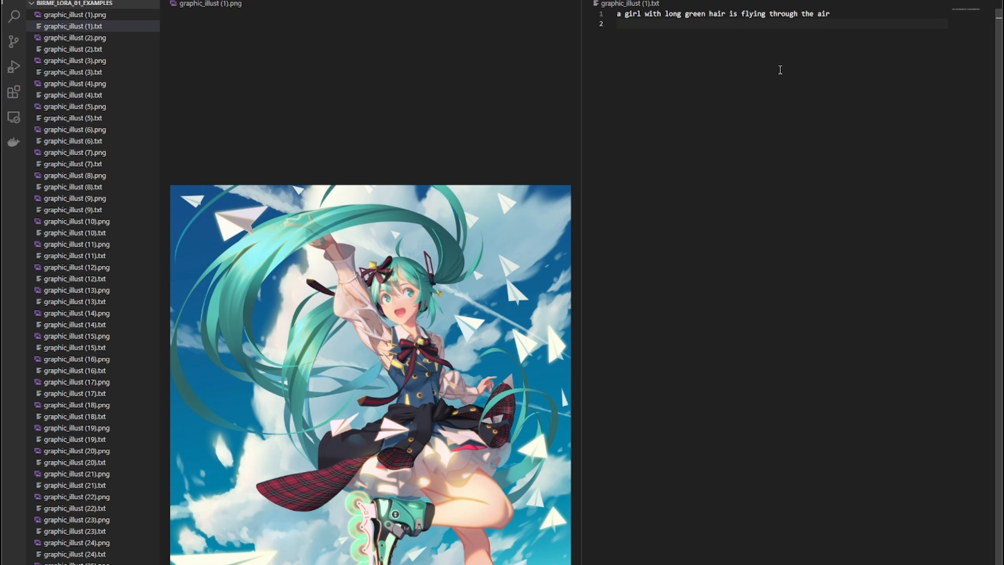
- Try replacing the caption's opening 'a girl' with 'hatsune miku', then undo the edit
key("Up")
key("d")
key("w")
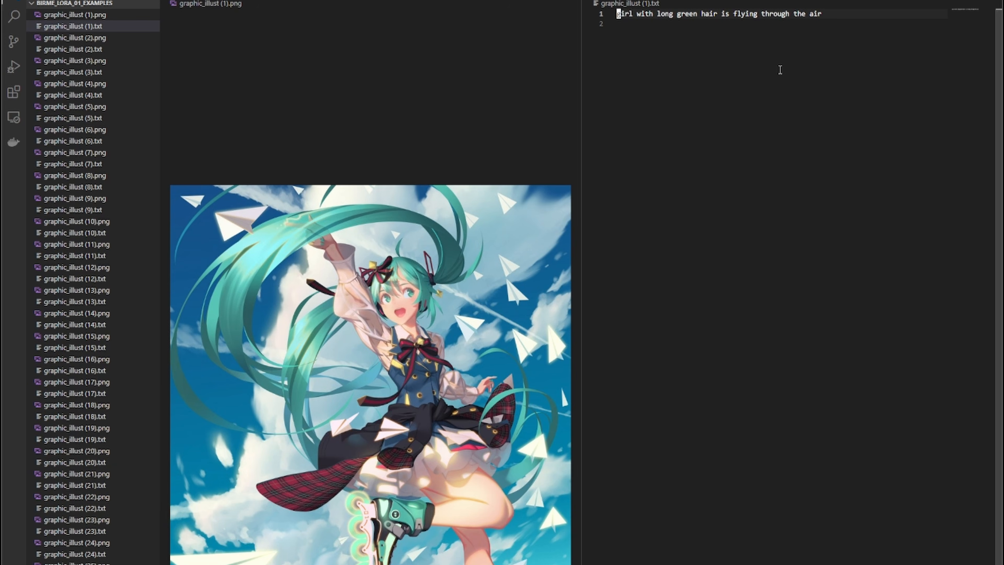
key("d")
key("w")
type("i")
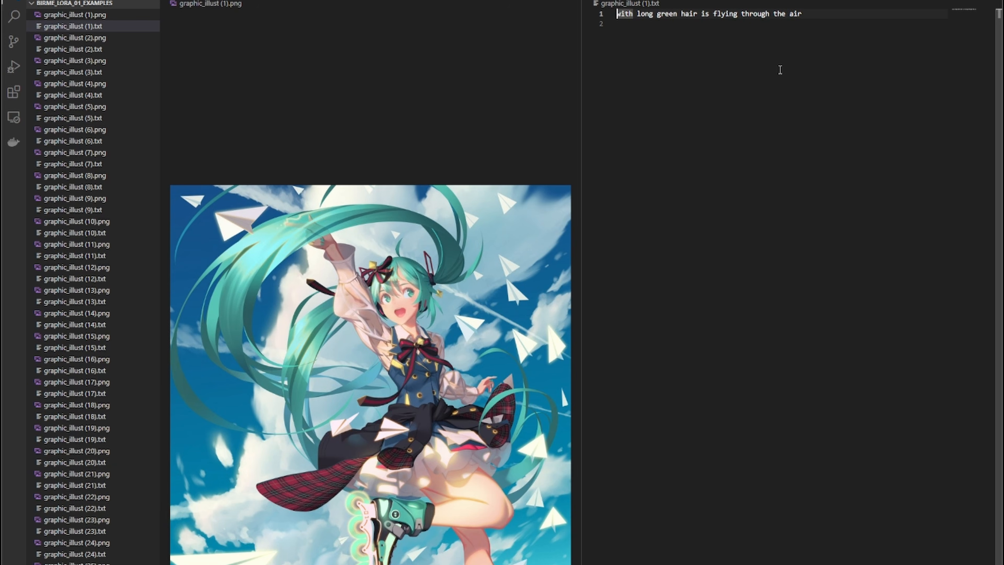
type("hatsune miku")
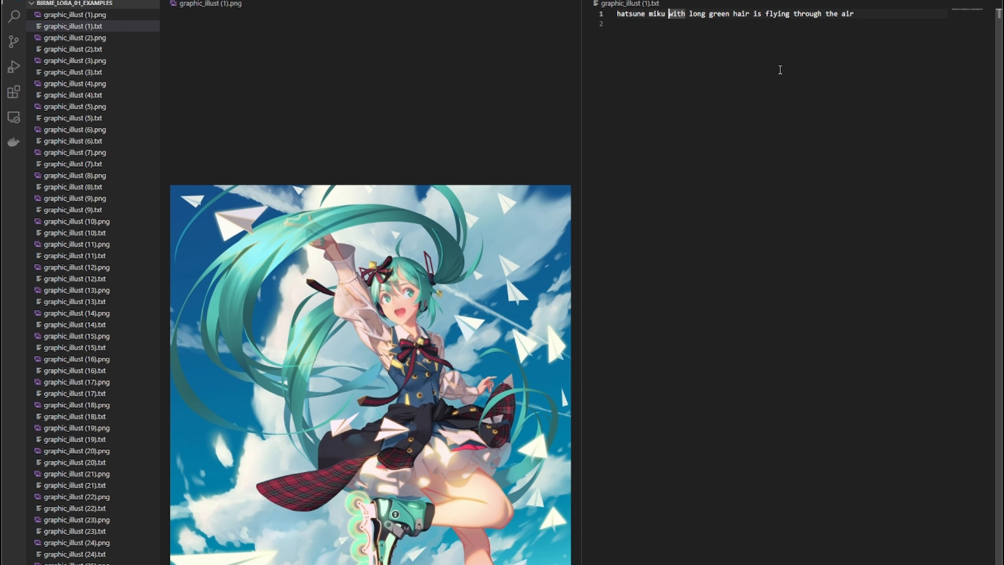
key("ctrl+z")
key("ctrl+z")
key("ctrl+z")
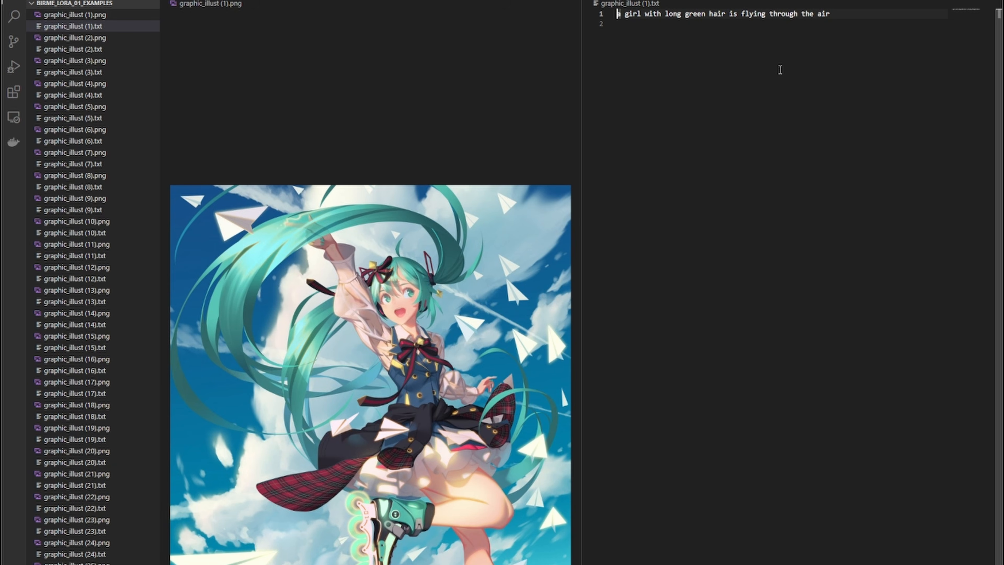
- Try prefixing the caption with 'an illustration of' and then 'a photo of a', undoing both
type("an illustration ")
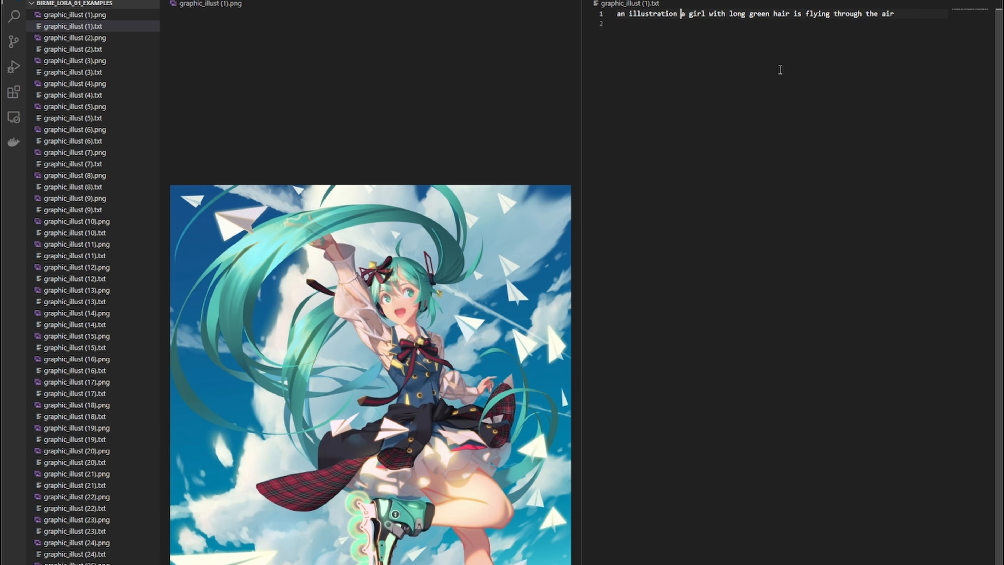
type("of")
key("Escape")
key("u")
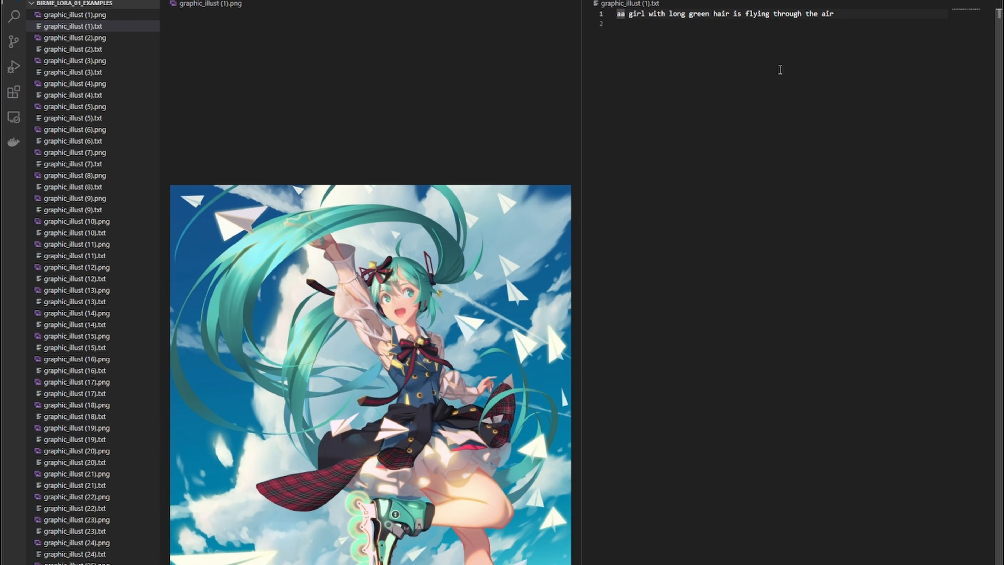
type("a photo")
key("Escape")
type("a photo of a")
key("Escape")
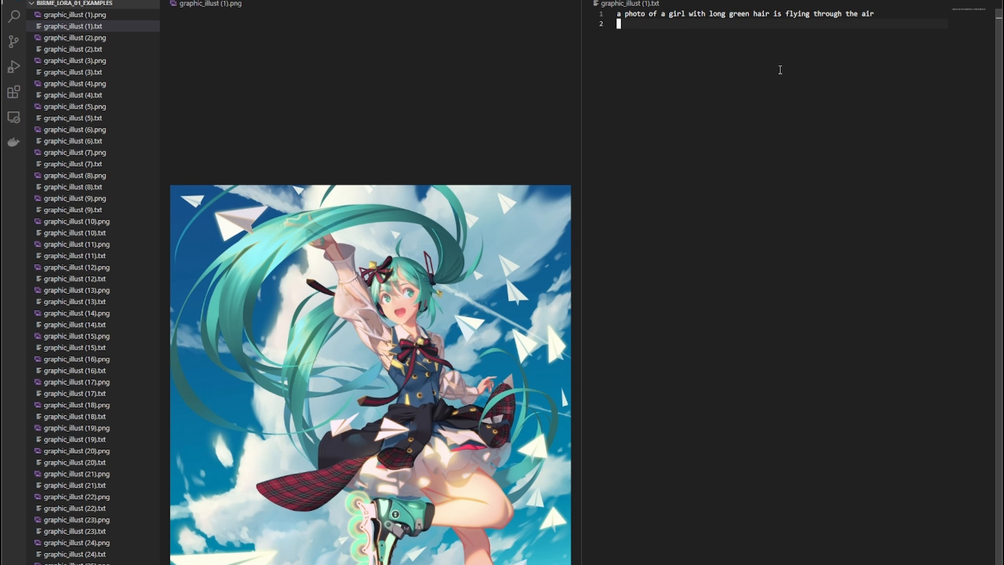
key("j")
key("u")
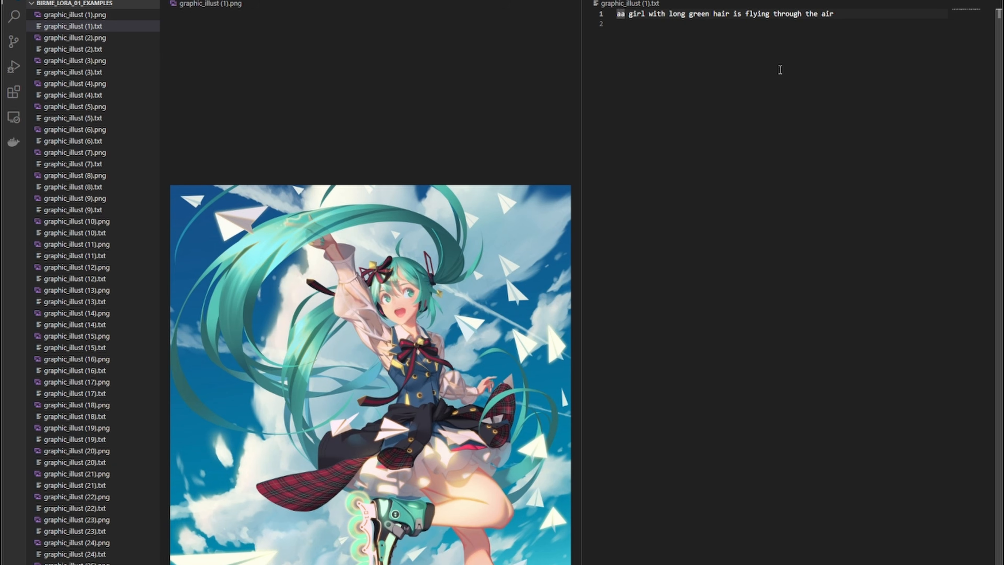
key("BackSpace")
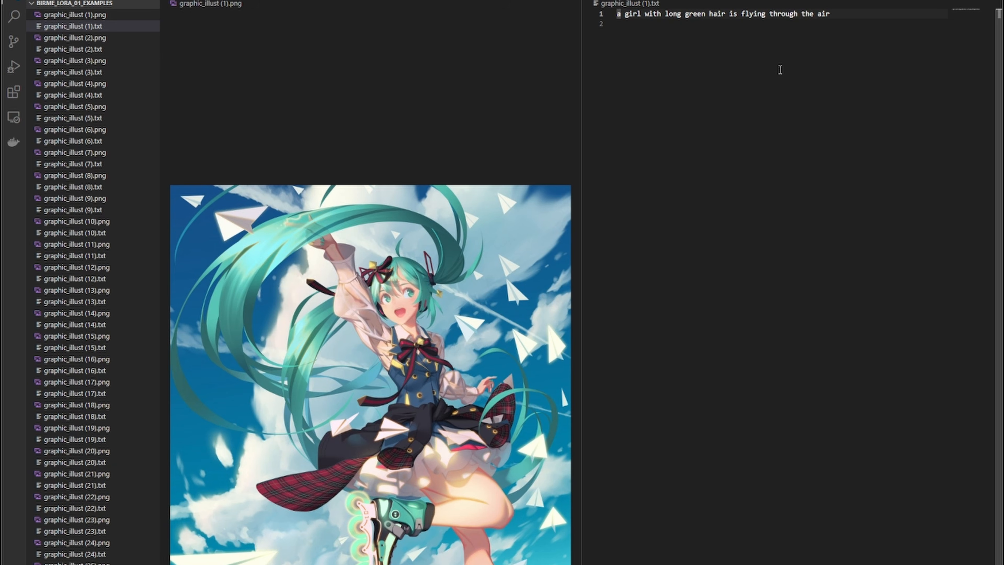
- Change the caption's subject from 'girl' to 'teenage girl with'
key("Right")
key("Right")
key("Right")
key("Right")
key("Right")
key("Right")
key("Right")
key("Right")
key("Right")
key("Right")
key("Right")
key("Right")
key("Right")
key("Right")
key("Right")
key("Right")
key("Right")
key("Right")
key("Right")
key("Right")
key("Left")
key("Left")
key("Left")
key("Left")
key("Left")
key("Left")
key("Left")
key("Left")
key("Left")
key("Left")
key("Left")
key("Left")
key("Left")
key("Left")
key("Left")
key("Left")
key("Left")
key("Left")
key("Left")
key("BackSpace")
key("BackSpace")
key("BackSpace")
key("BackSpace")
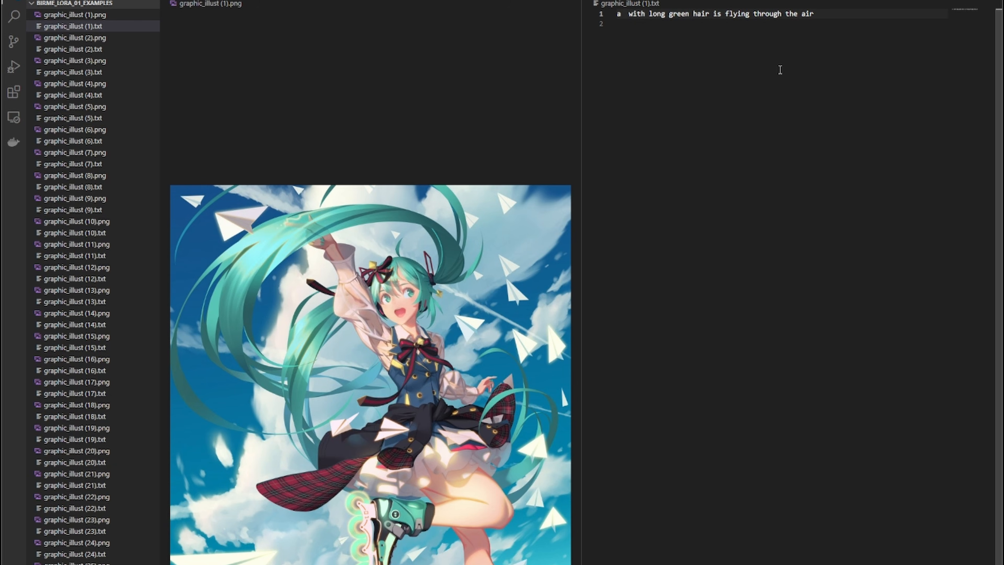
type("young")
key("BackSpace")
key("BackSpace")
key("BackSpace")
key("BackSpace")
key("BackSpace")
key("BackSpace")
type("teenage gir")
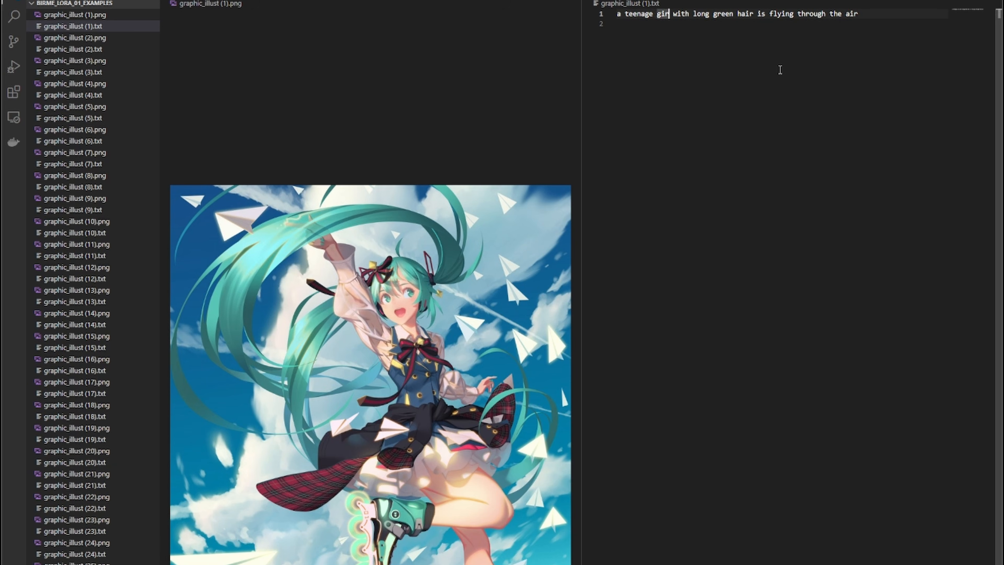
type("l with ")
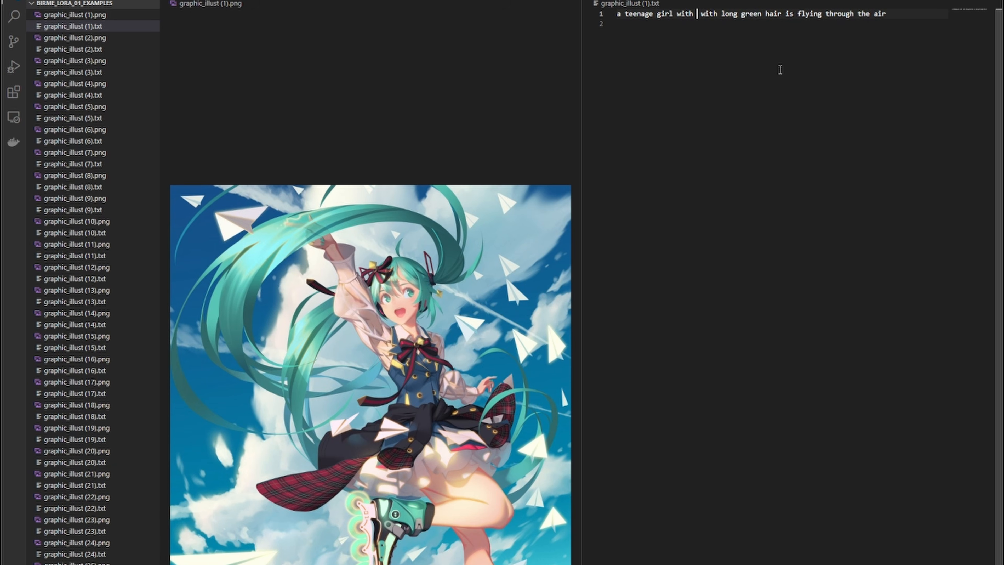
type("teal eye")
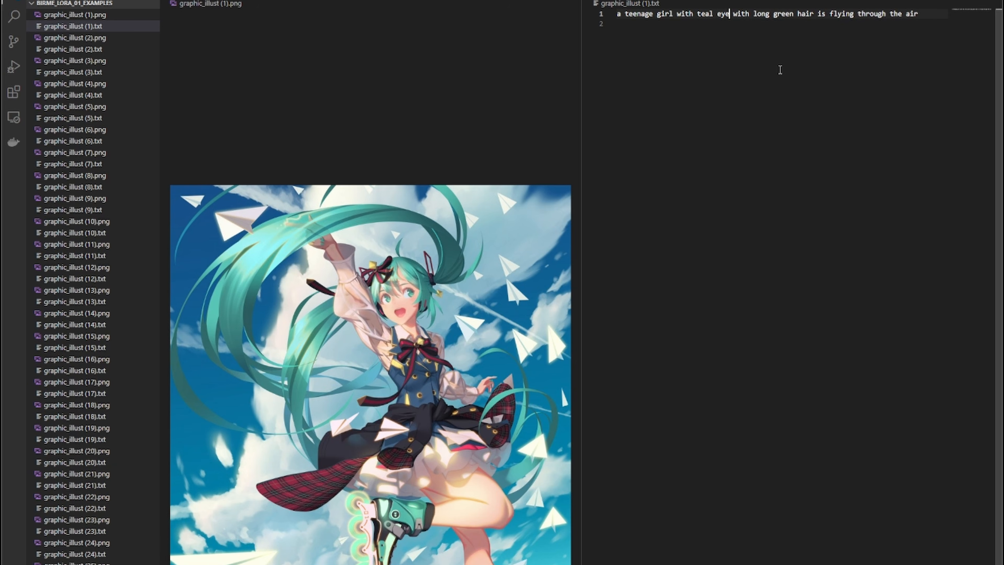
type("s and long ")
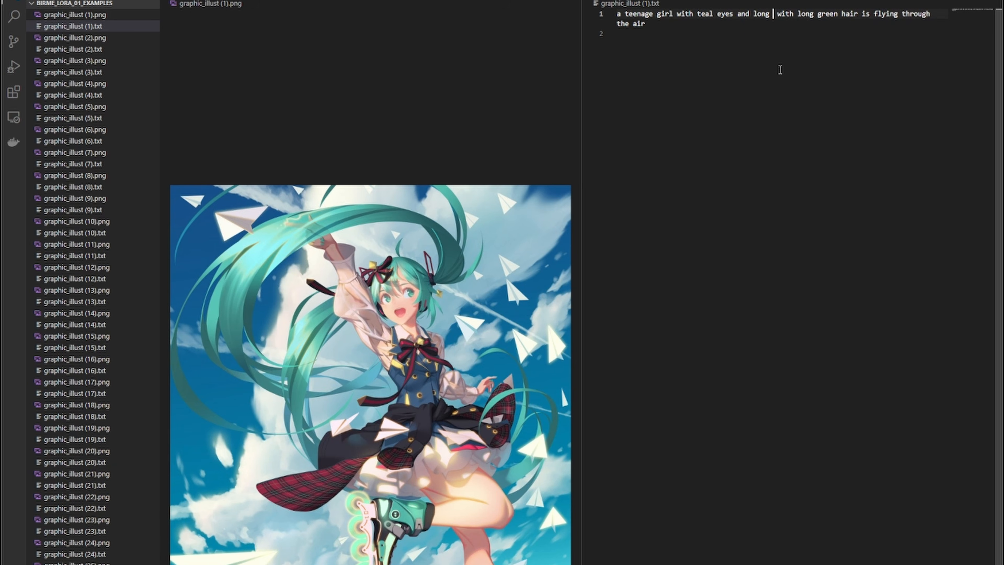
type("teal hair in a")
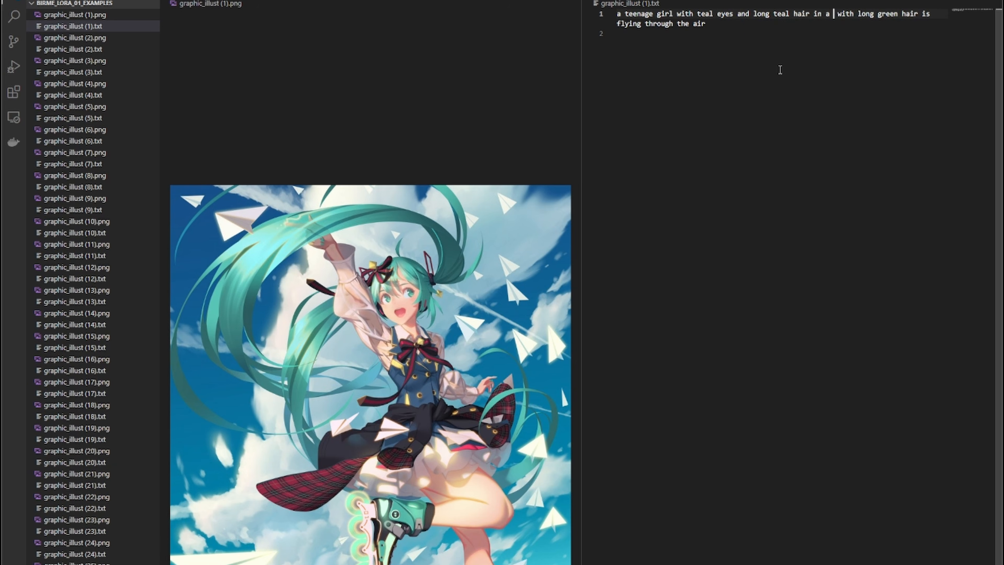
- Continue the description with 'teal eyes and long teal hair in twin tails,'
key("BackSpace")
key("BackSpace")
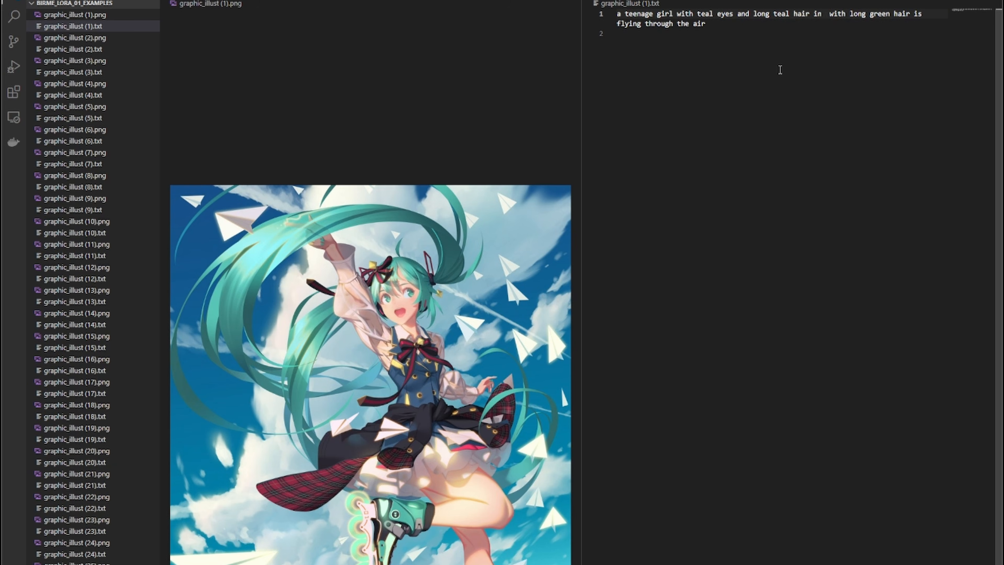
type("twin tail")
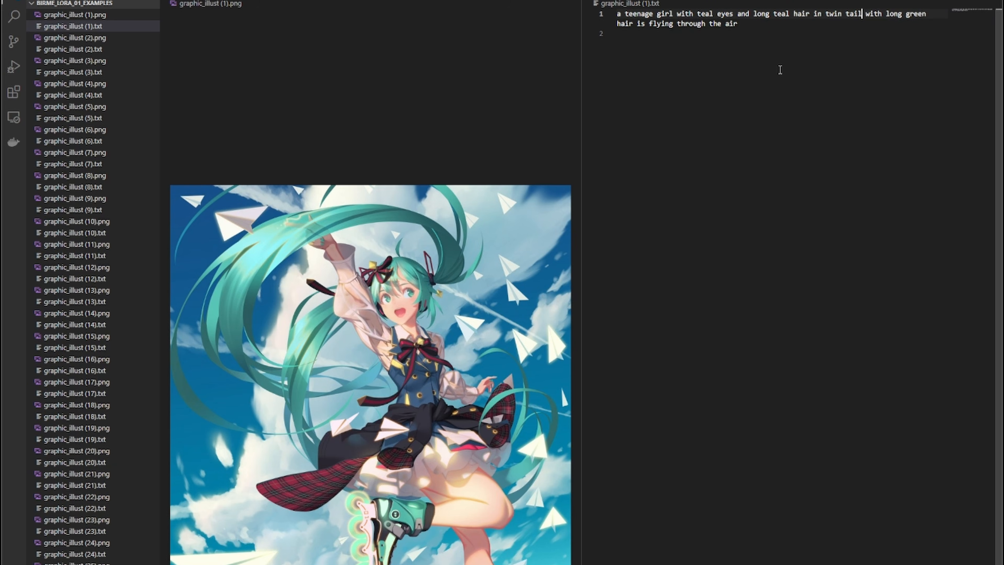
type("s,")
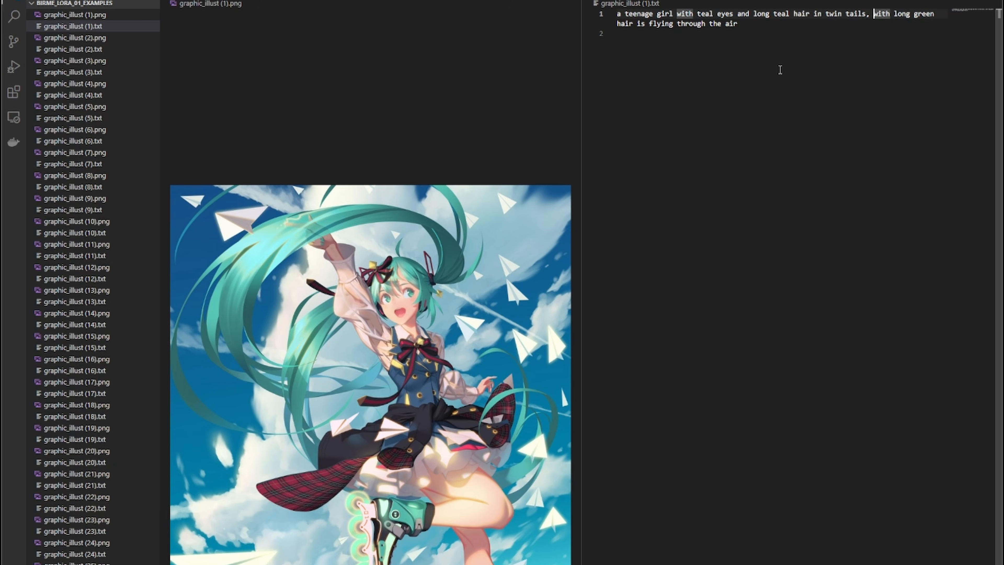
- Delete the words 'with long green hair is' from the caption
key("Escape")
key("d")
key("w")
key("d")
key("w")
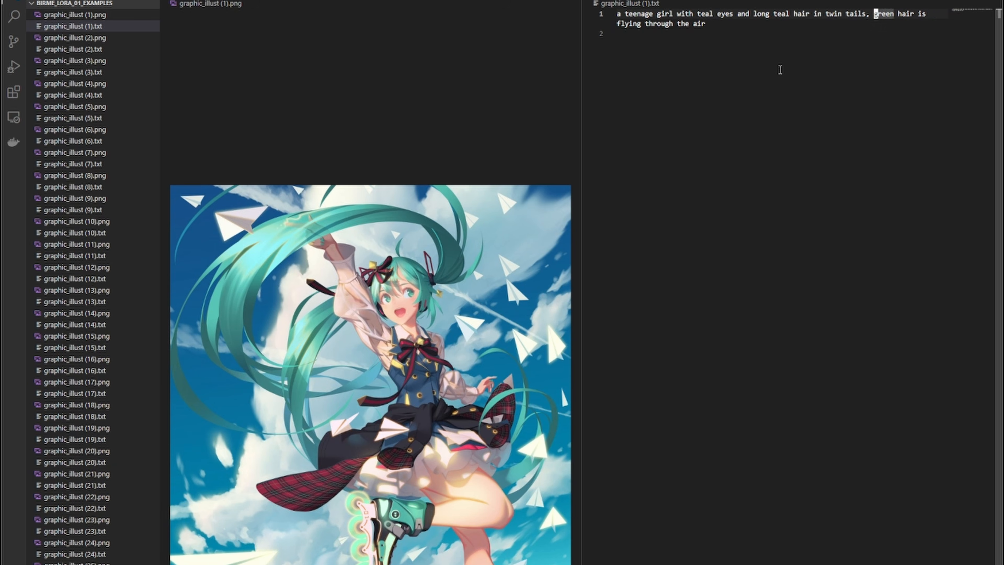
key("d")
key("w")
key("d")
key("w")
key("d")
key("w")
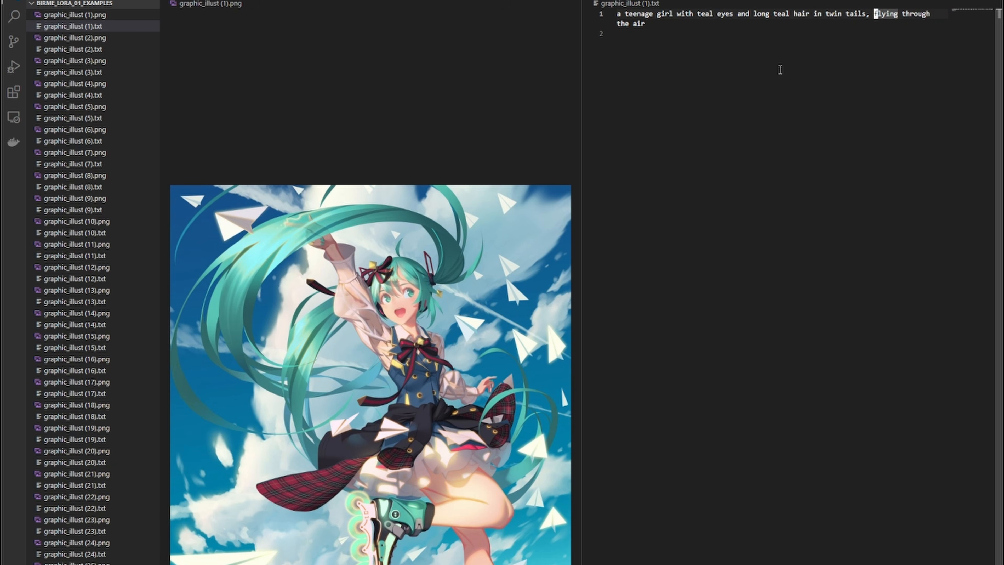
- Insert 'wearing a white blouse' before 'flying through the air'
key("Left")
type("wearing a ")
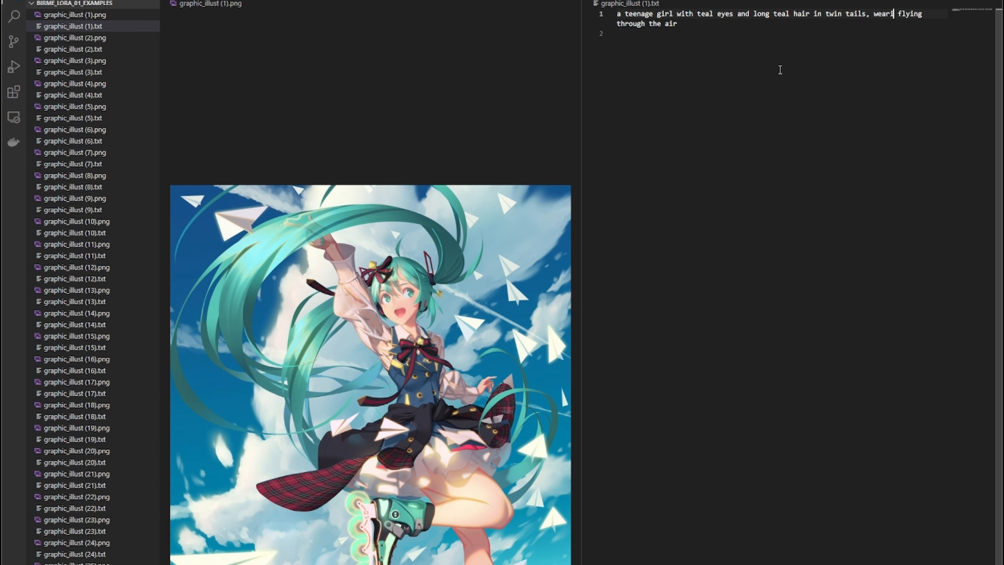
type("white blouse")
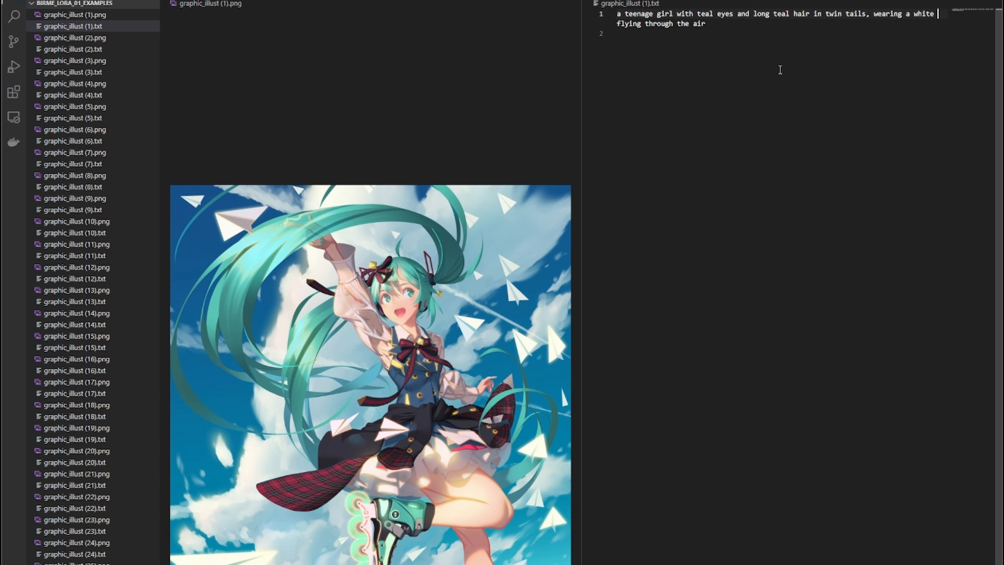
- Insert 'collared' before 'blouse' and add a comma after the blouse
key("Left")
key("Left")
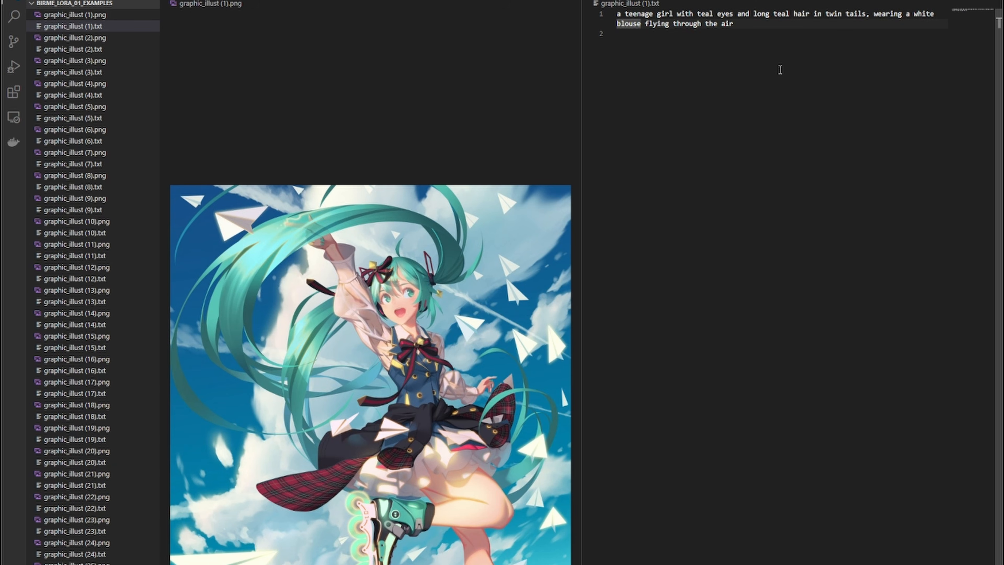
key("ctrl+Left")
key("ctrl+Left")
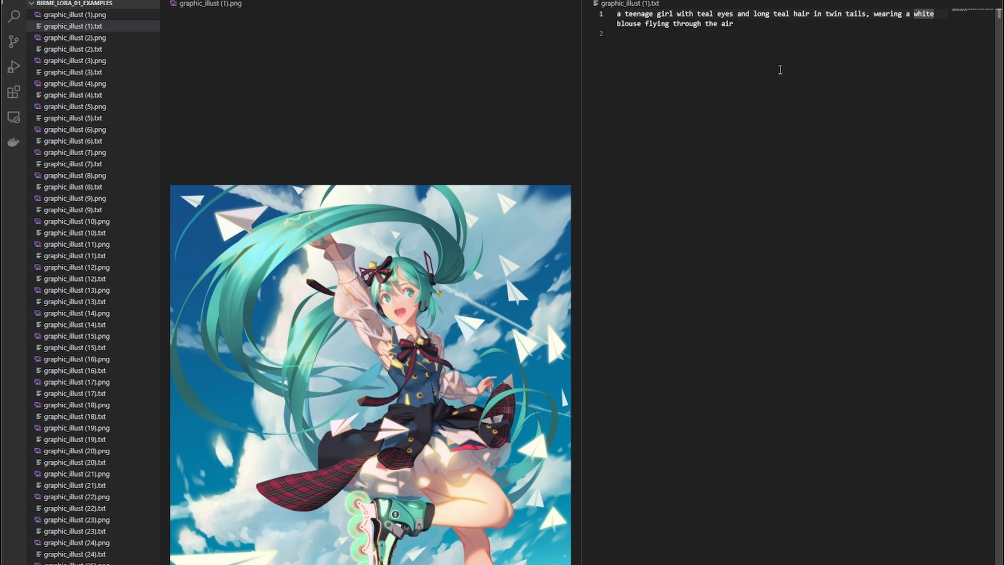
key("ctrl+Right")
key("Right")
type("c")
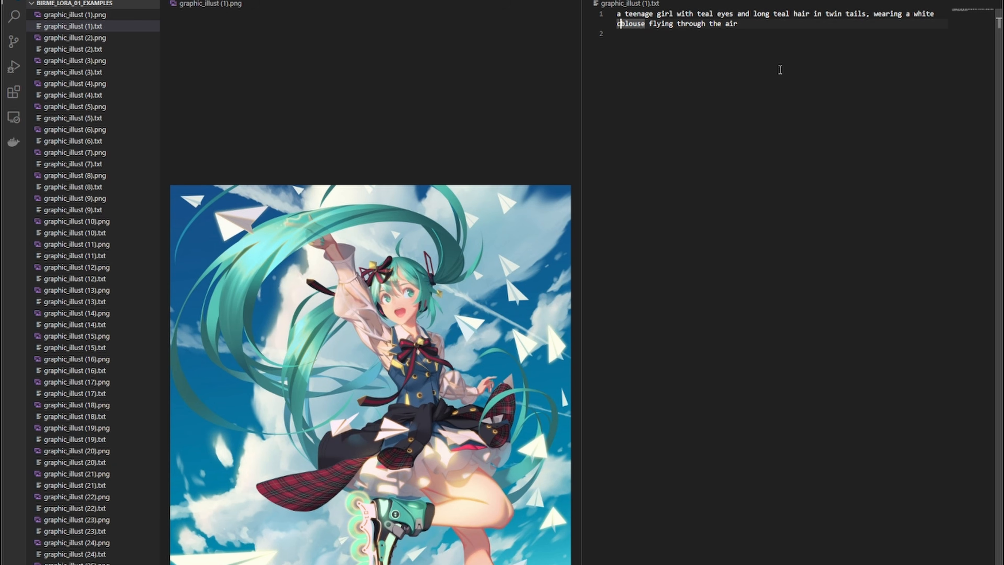
key("BackSpace")
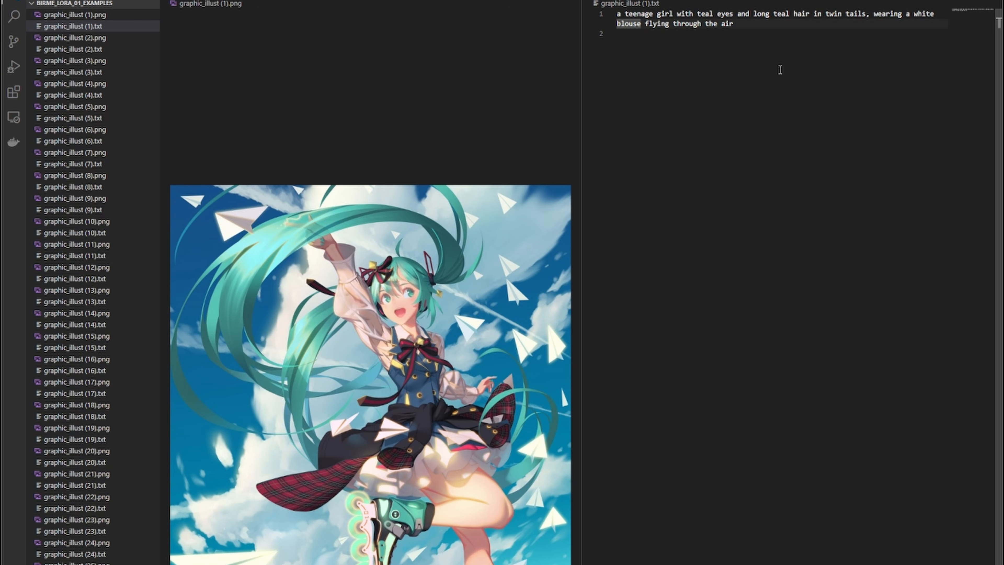
type("collared")
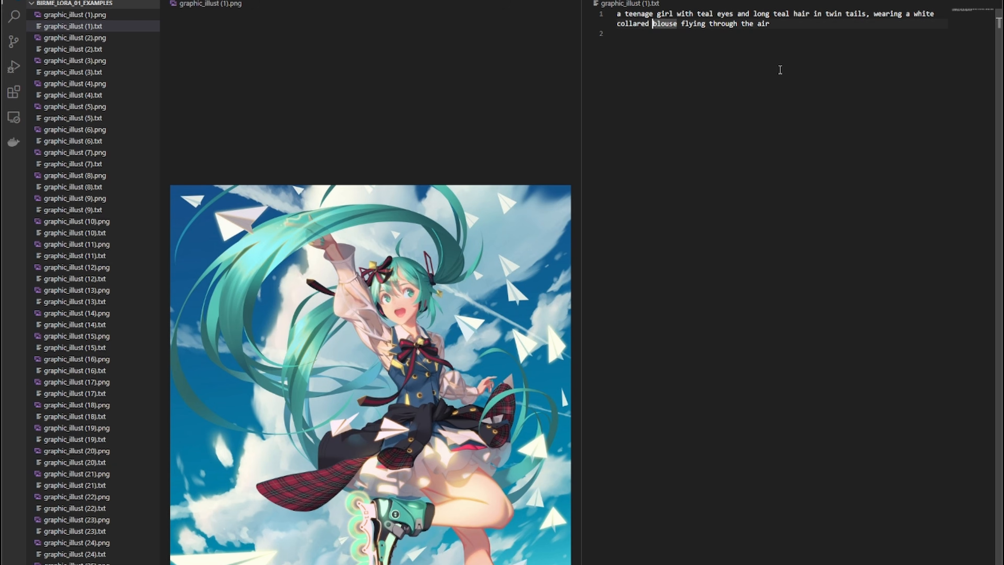
key("Escape")
type("wwi,")
key("BackSpace")
key("BackSpace")
type(",")
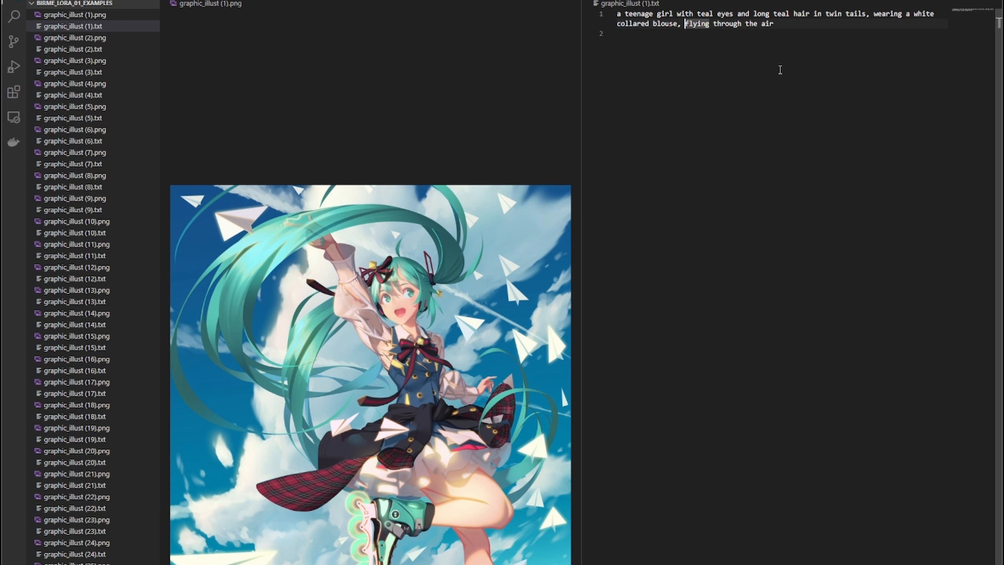
- Try adding 'white skirt, sweater' after the blouse, then undo it
key("Escape")
key("b")
key("b")
key("w")
key("w")
type("ite collared blouse, white skir")
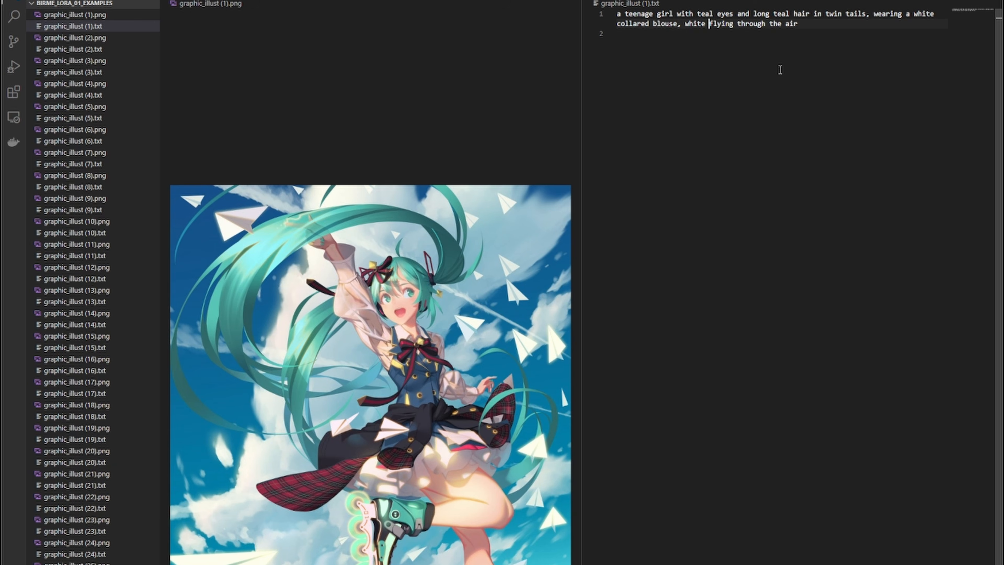
type("t, swea")
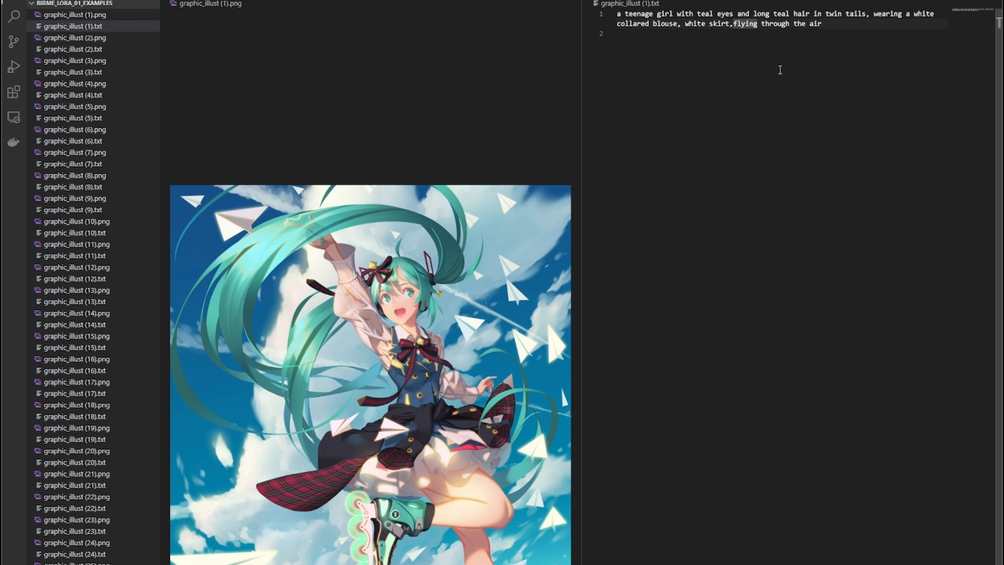
type("te")
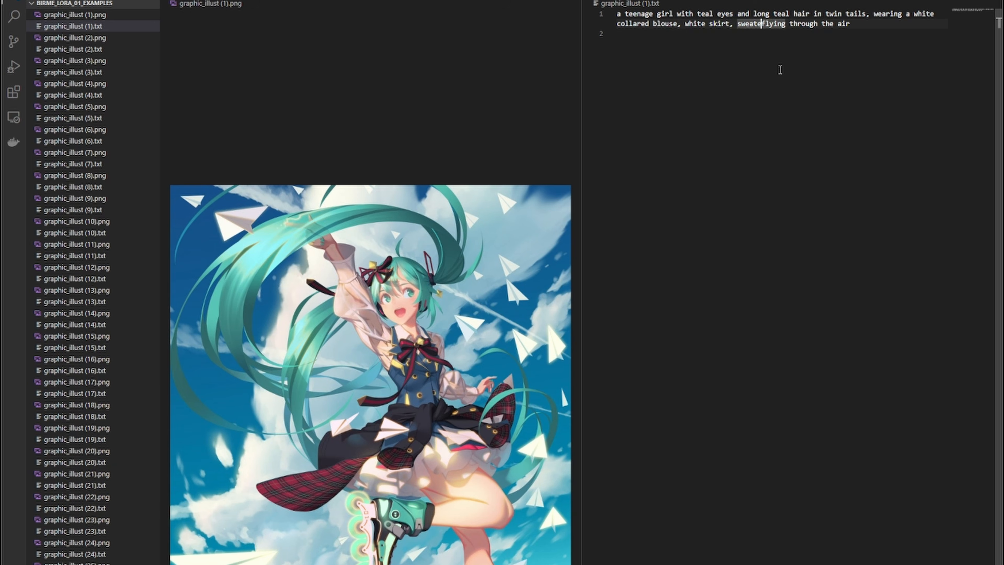
key("Escape")
key("u")
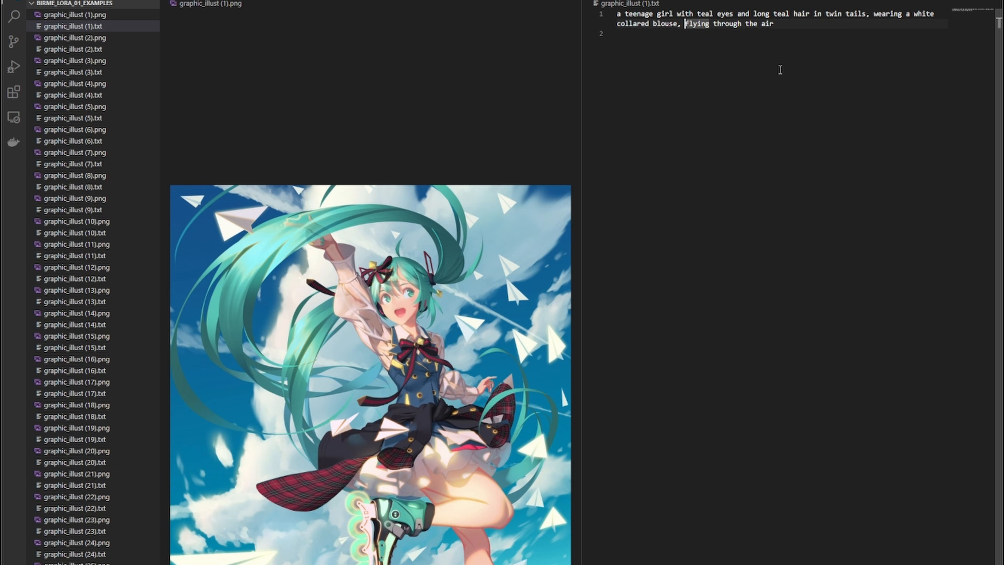
- Add 'white skirt, black sweater tied around waist,' after the collared blouse in the caption
type("ite collared blouse, white skirt, ")
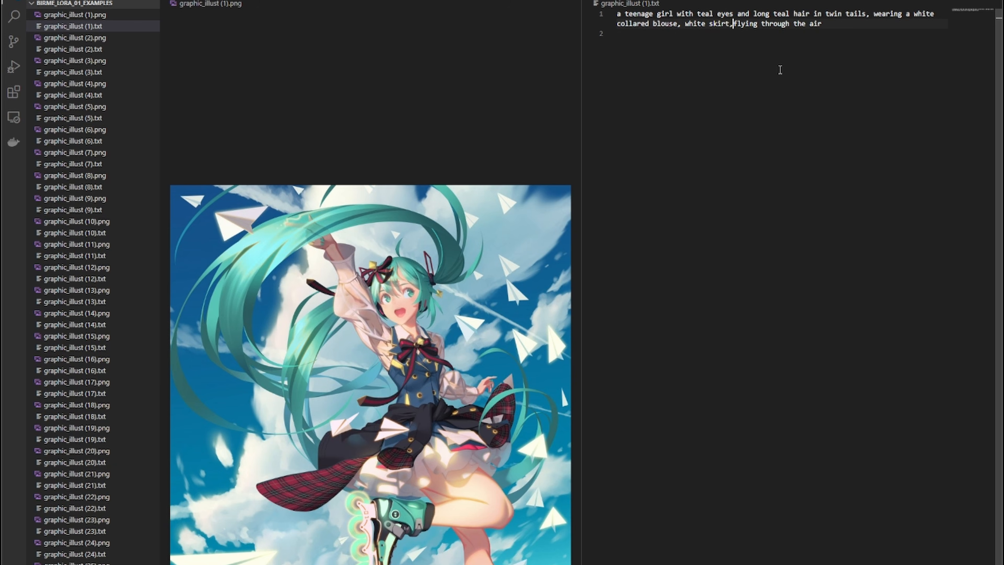
type("black s")
type("weater tie")
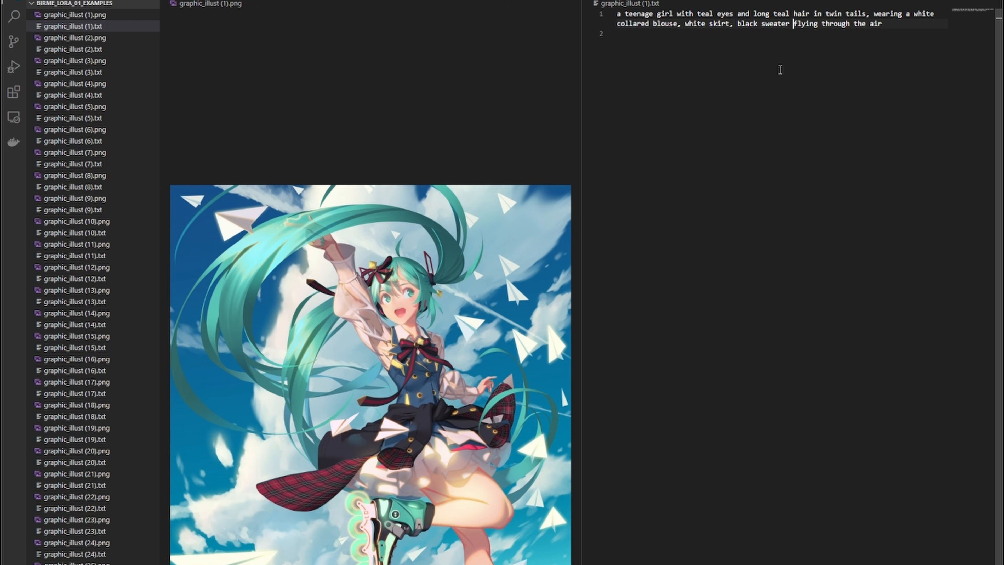
type("d around wais")
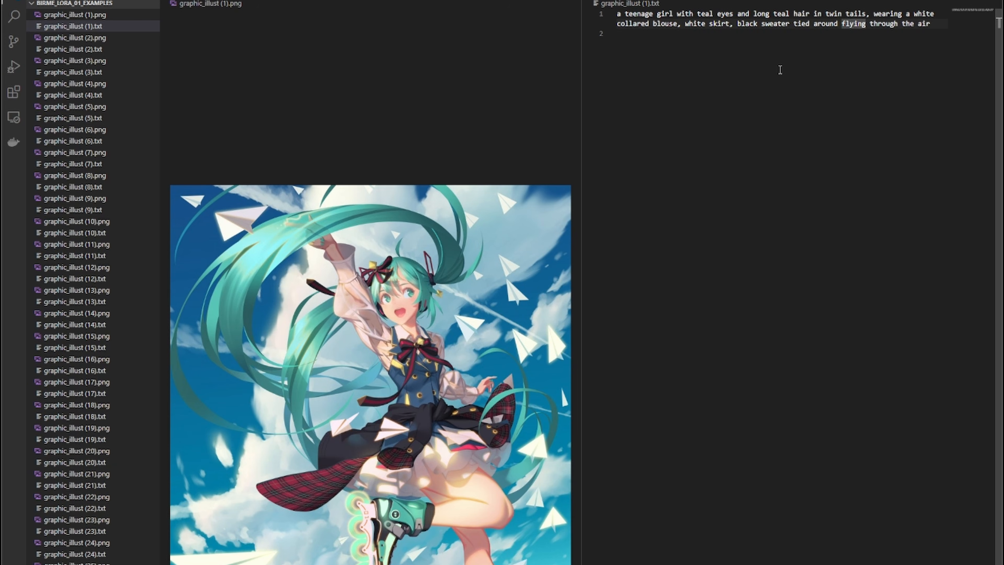
type("t,")
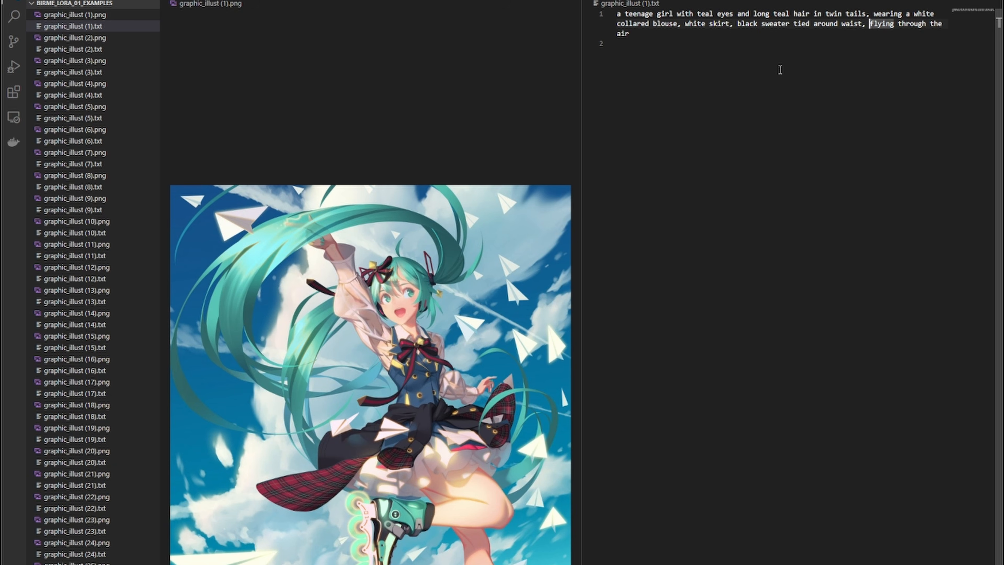
type(" blue dress")
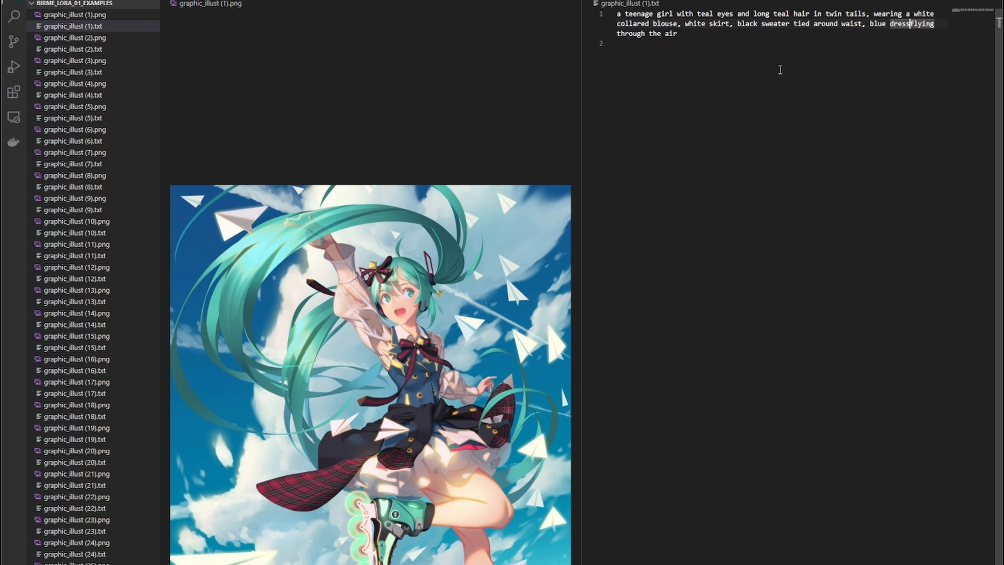
type(",")
- Continue the caption with 'blue dress, exposed legs'
type("exposed legs")
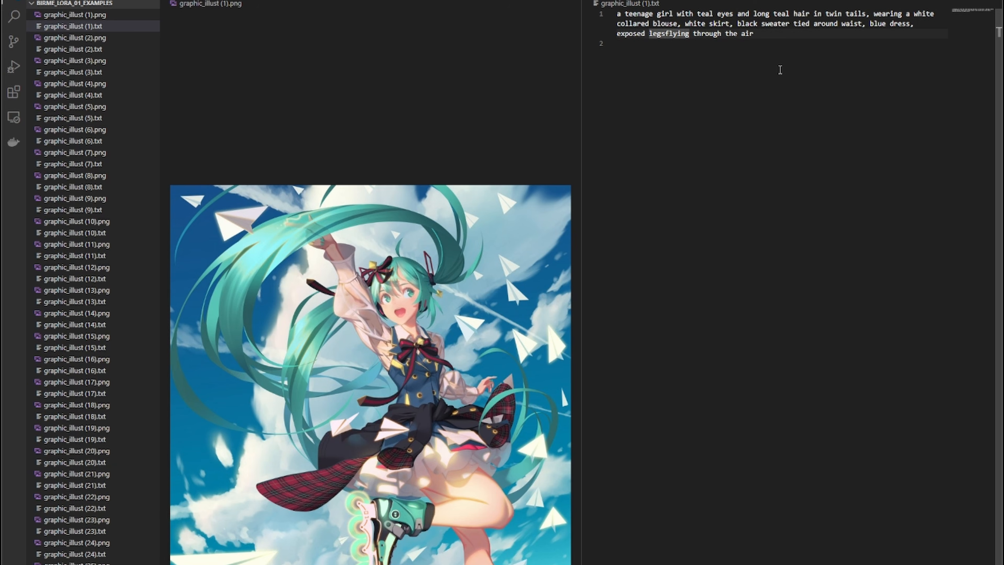
type(", ")
type("teal rollersk")
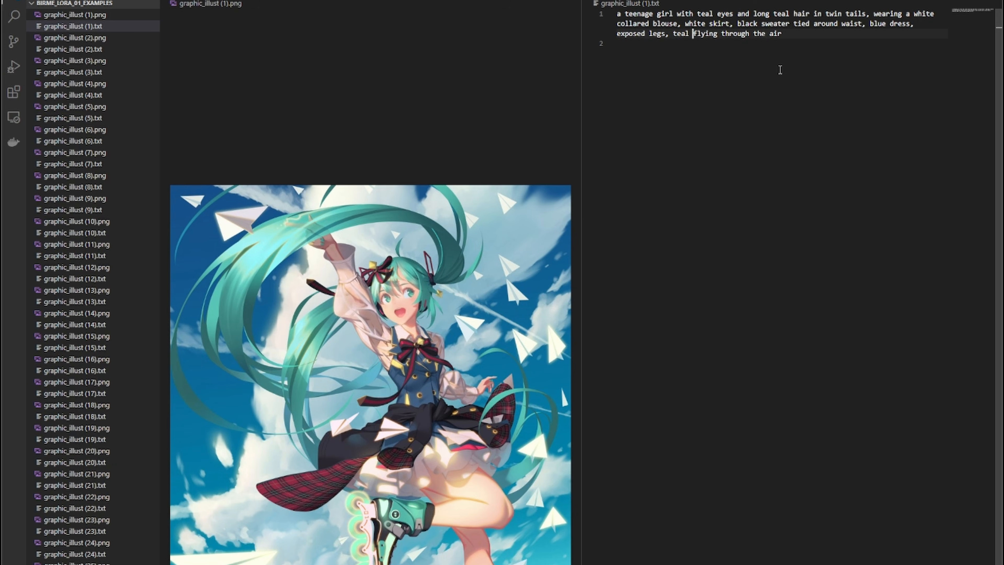
type("ated, ")
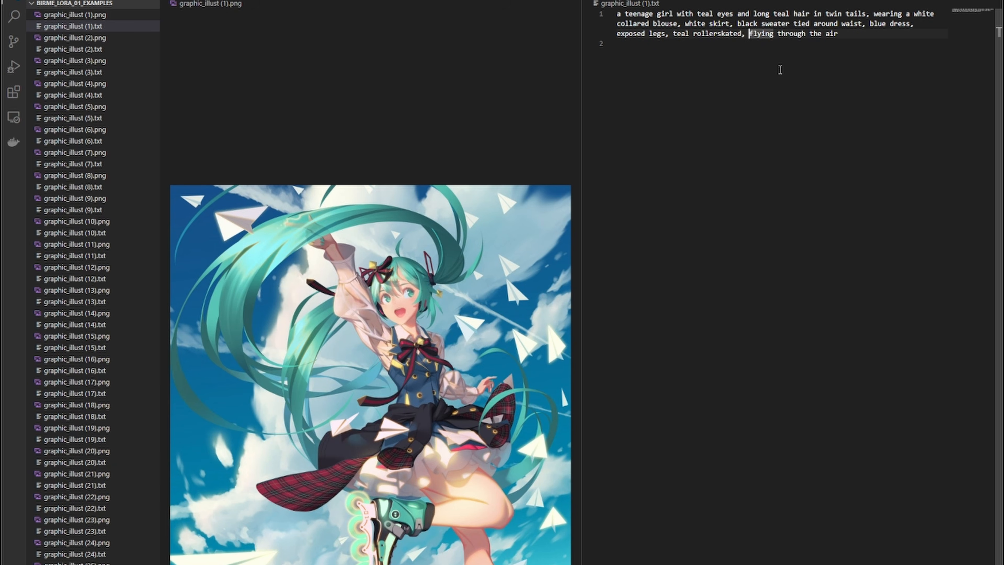
type("blue sky with ")
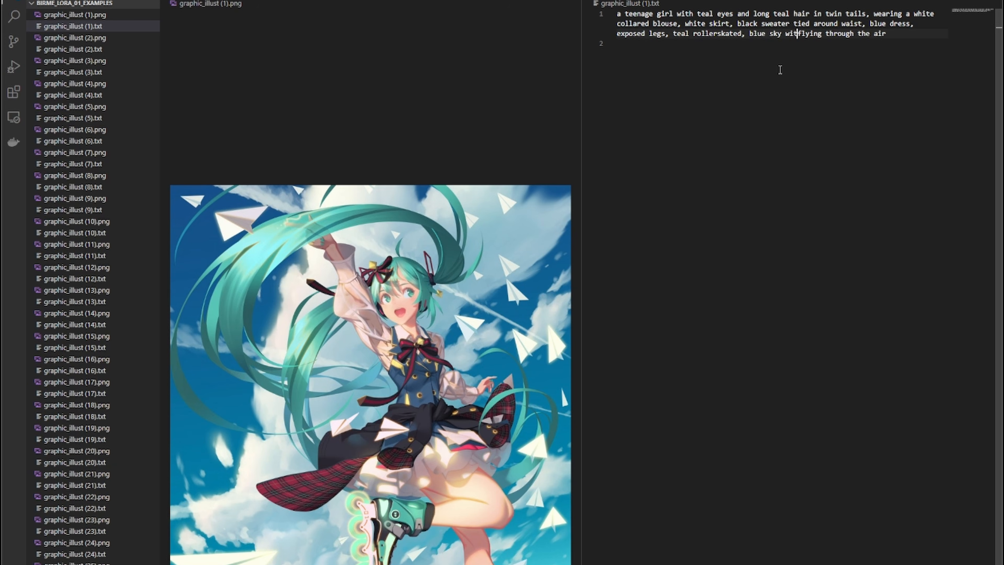
type("white clouds,")
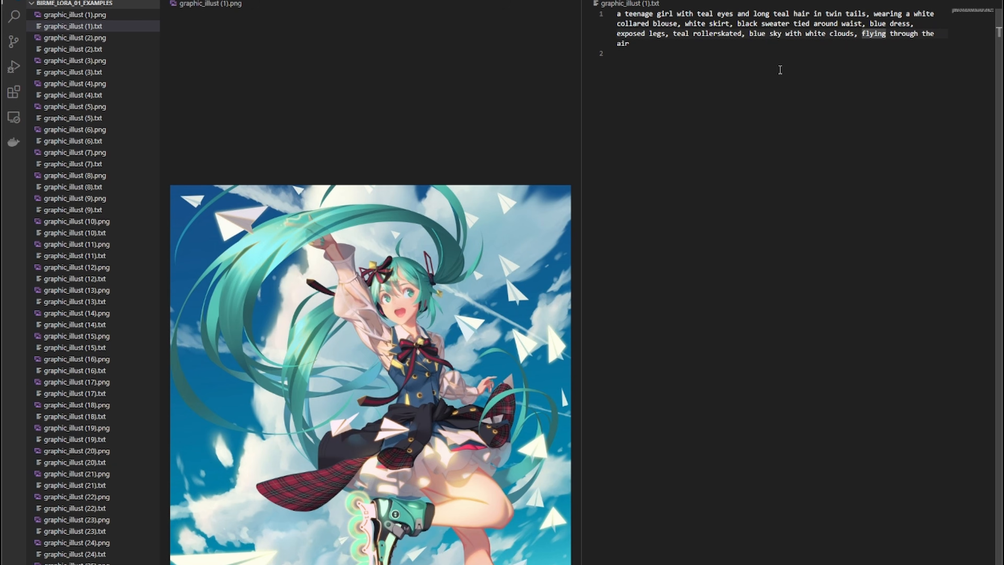
- Remove the word 'teal' before 'eyes' in the caption
left_click(774, 217)
left_click(773, 14)
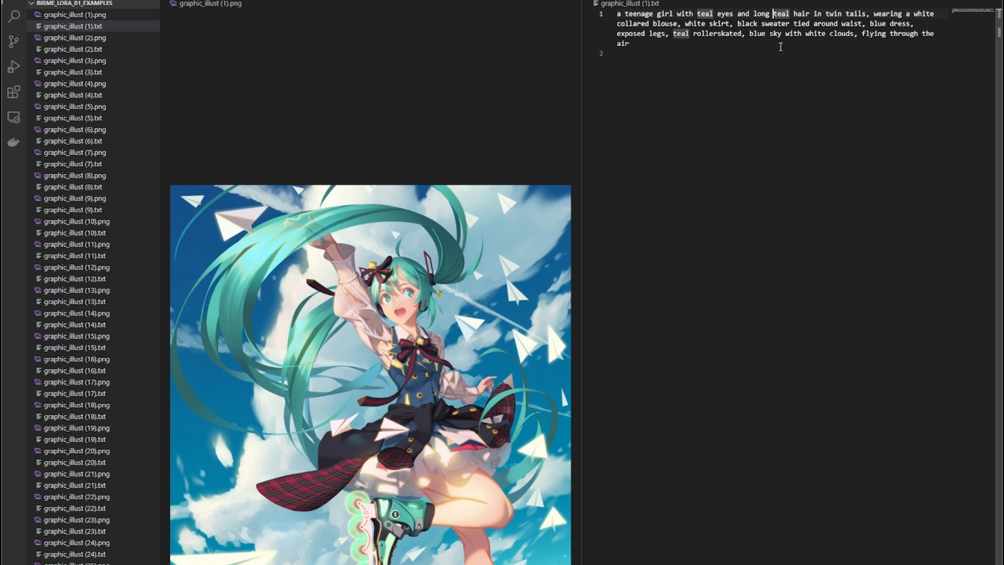
key("Left")
type("bb")
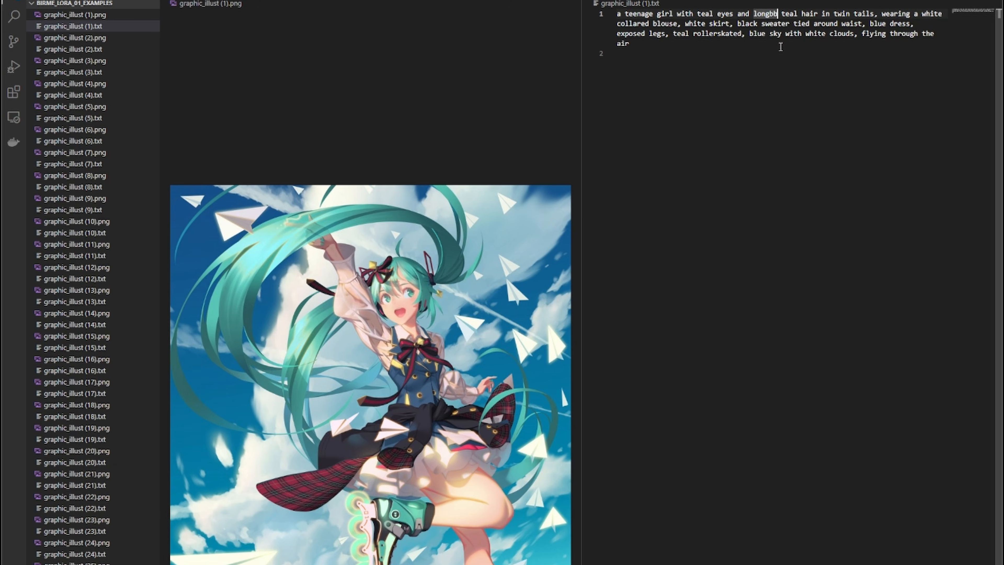
key("BackSpace")
key("BackSpace")
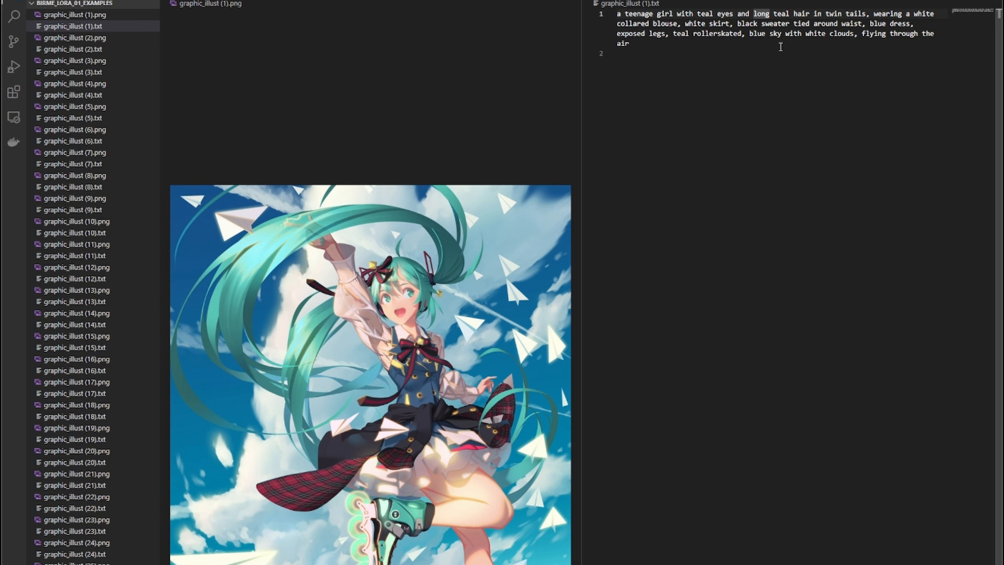
key("ctrl+Left")
key("ctrl+Left")
key("ctrl+Left")
key("ctrl+Left")
key("ctrl+Delete")
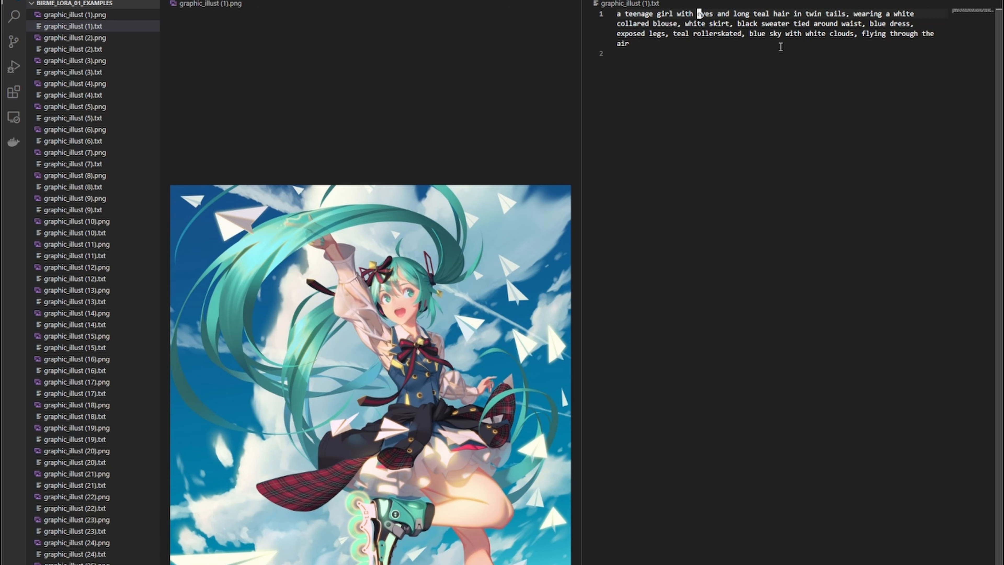
key("ctrl+Delete")
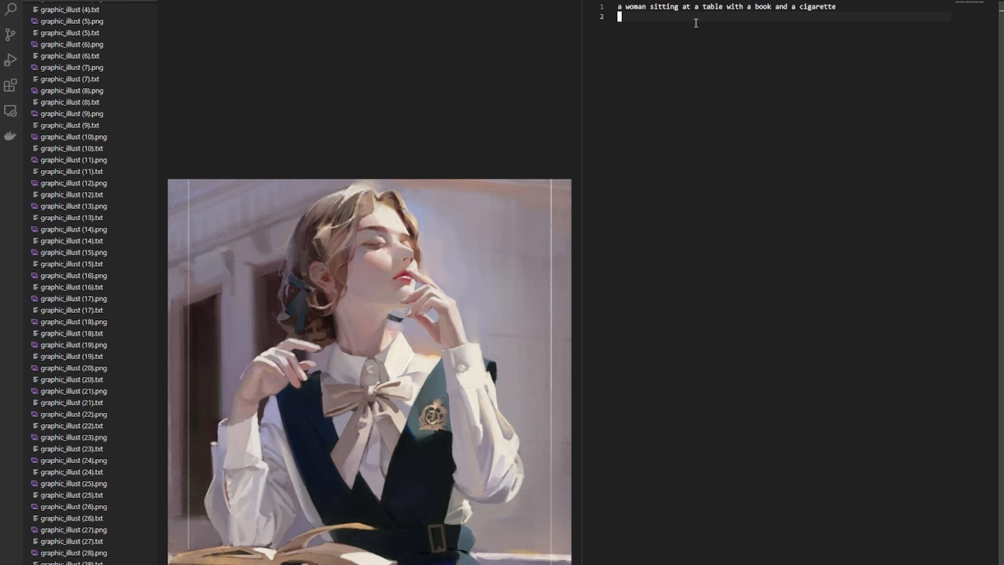
- Replace the next image's caption with 'a young woman with medium length blond hair, looking up'
key("Up")
key("ctrl+a")
key("BackSpace")
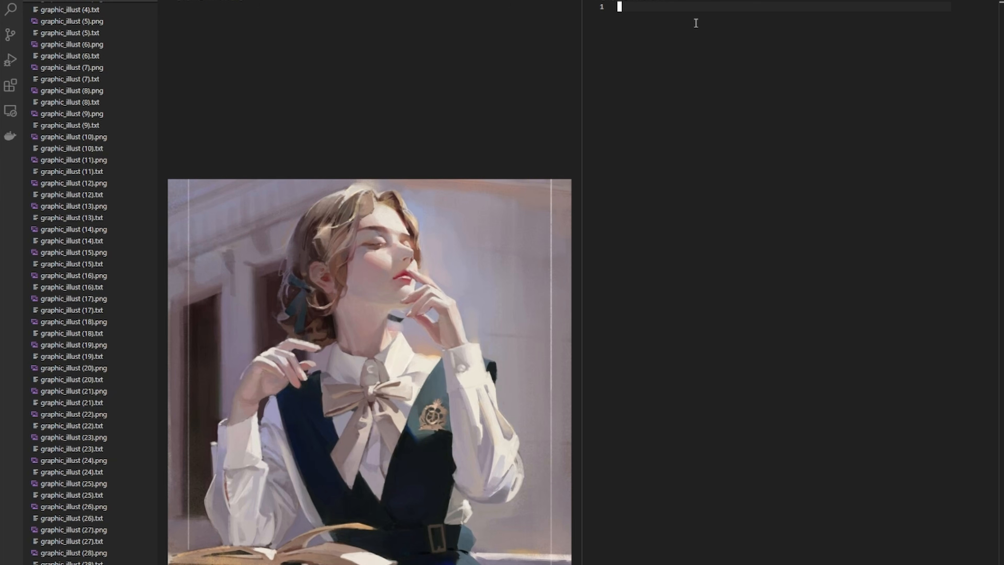
type("a young woman with medium ")
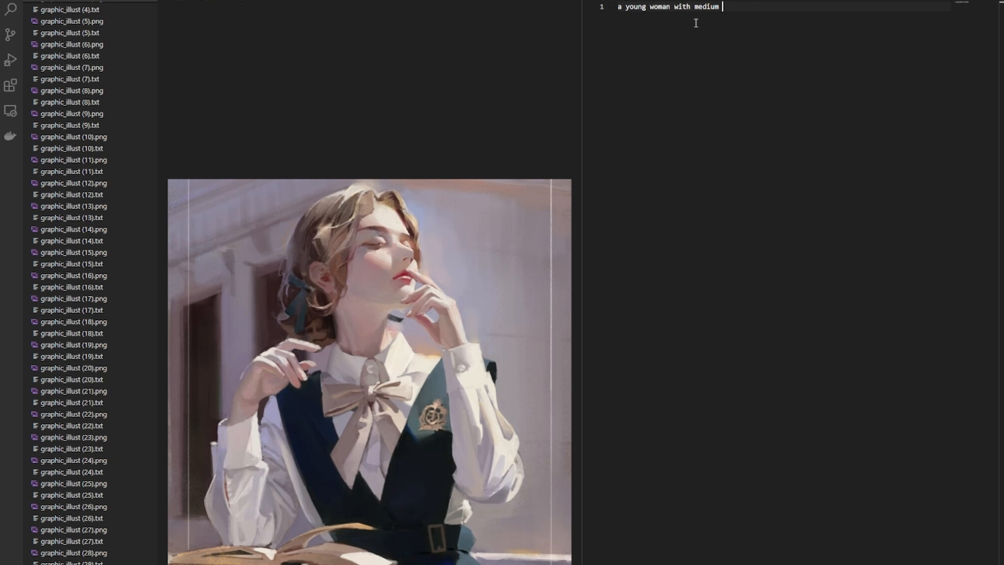
type("length blond hair looki")
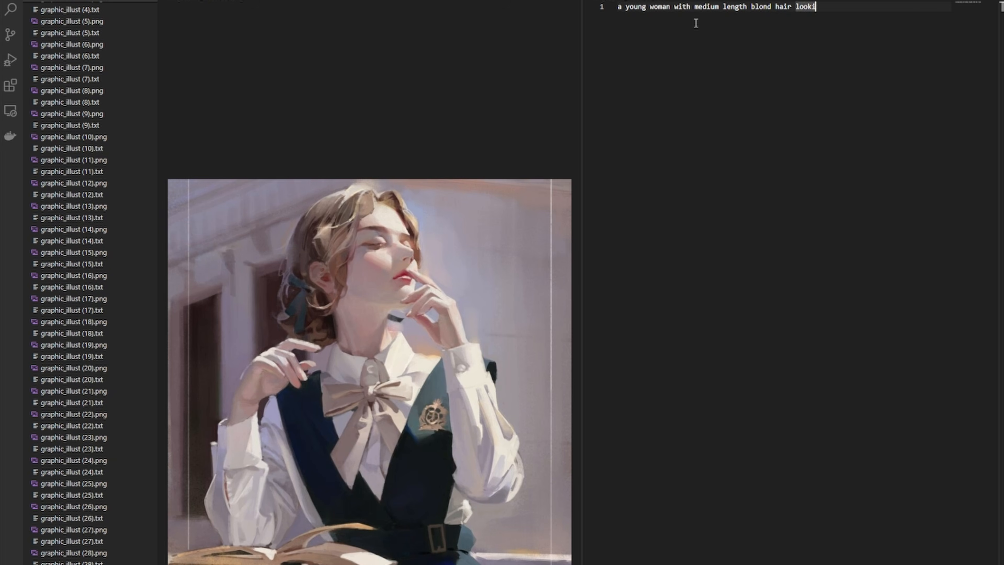
key("BackSpace")
key("BackSpace")
key("BackSpace")
key("BackSpace")
key("BackSpace")
key("BackSpace")
type(", looking up")
key("ctrl+a")
key("BackSpace")
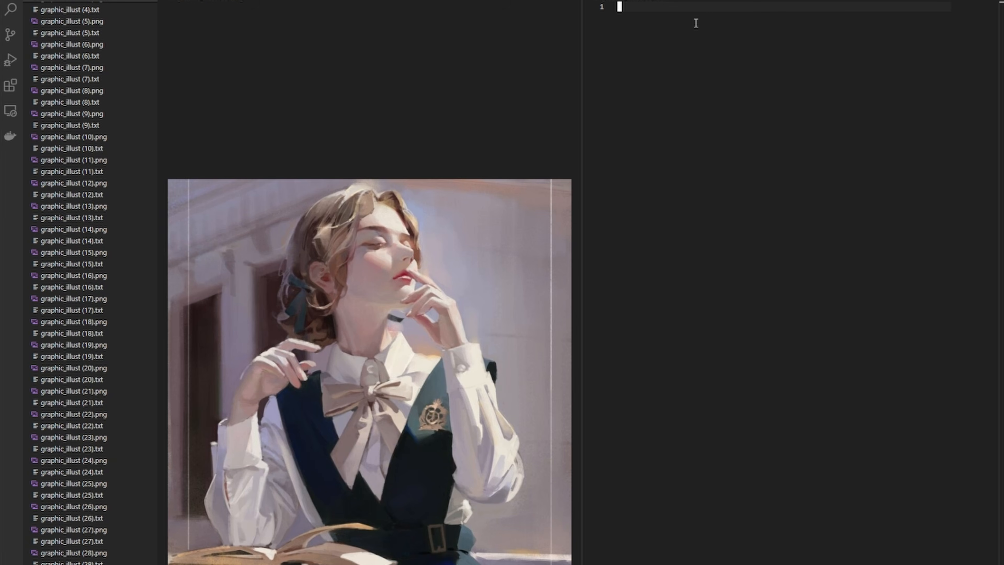
key("ctrl+z")
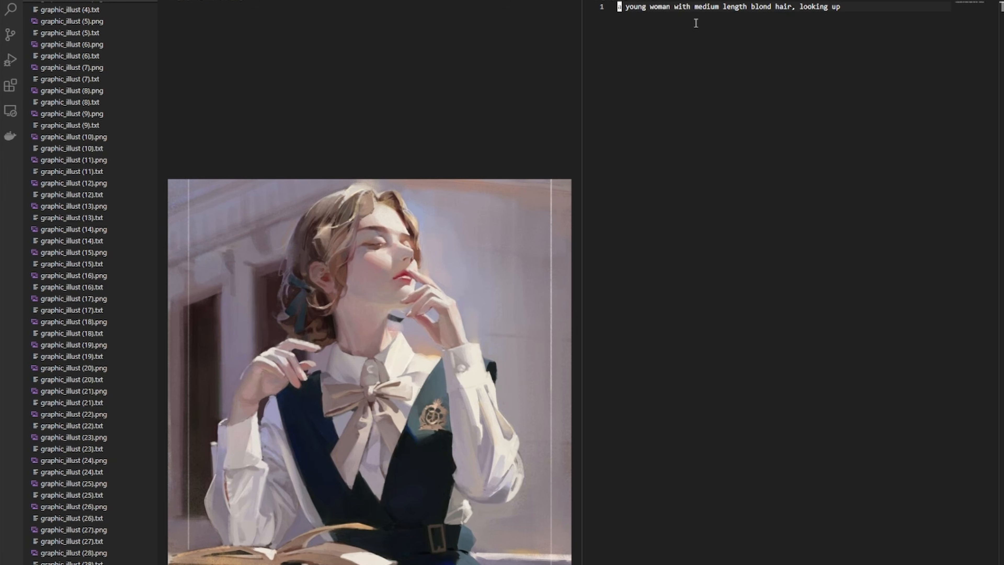
- Replace 'looking up' with 'closed eyes' at the end of the caption
key("BackSpace")
key("BackSpace")
key("BackSpace")
key("BackSpace")
key("BackSpace")
key("BackSpace")
key("BackSpace")
key("BackSpace")
key("BackSpace")
key("BackSpace")
type("closed eyes, wearing a white ")
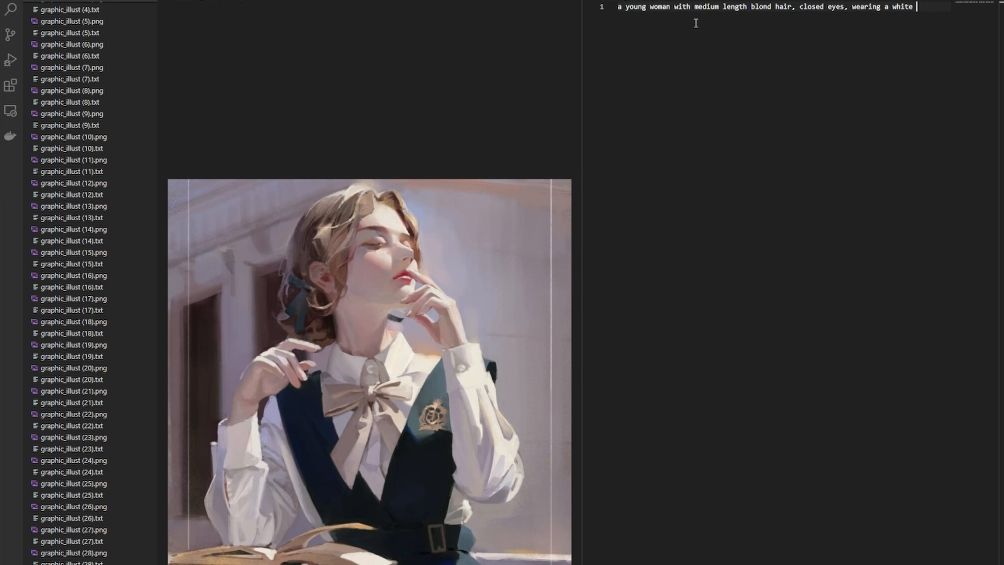
type("collared blouse")
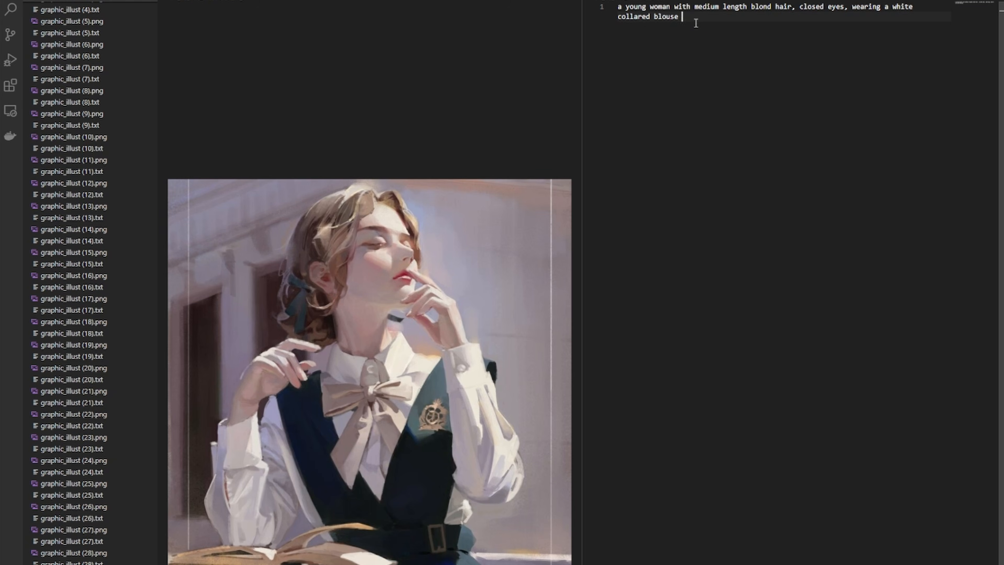
- Append 'wearing a white collared blouse, green dress, school uniform,' to the caption
key("BackSpace")
type(", ")
type("green dress, school uniform,")
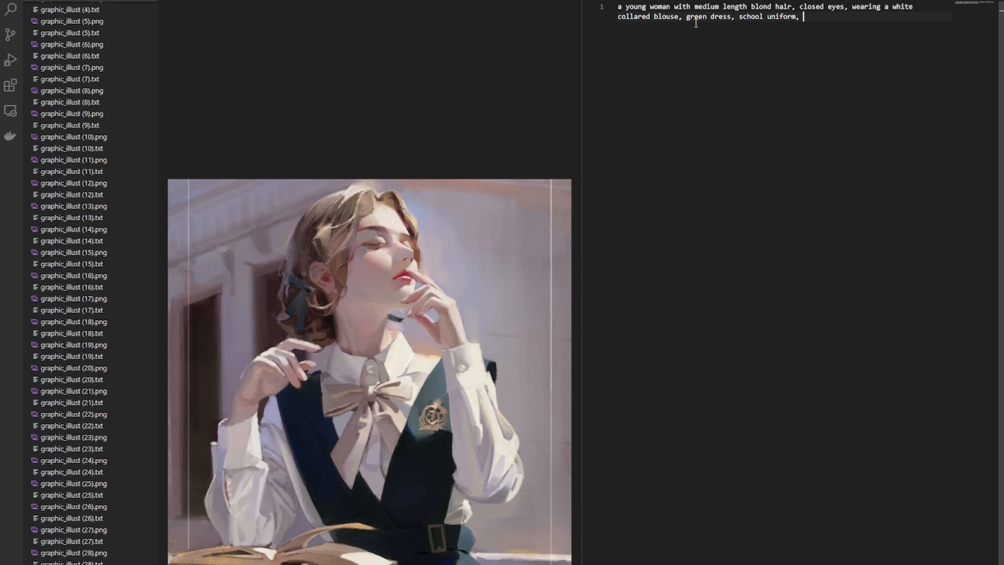
type(" desaturated lightr  brown r")
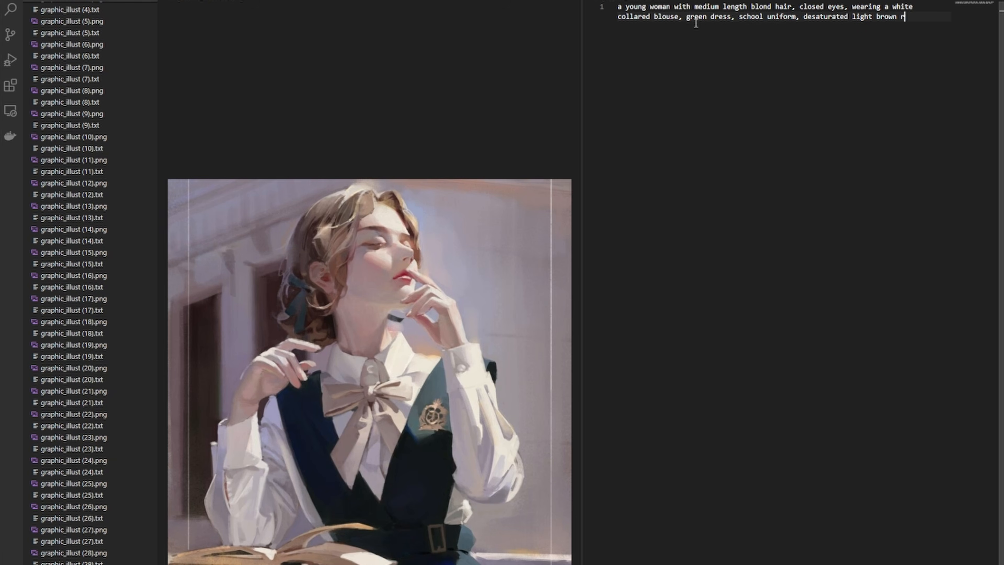
type("ibbon,")
- Append 'desaturated light brown ribbon, looking up to the right side,' to the caption
type("looking up to the s")
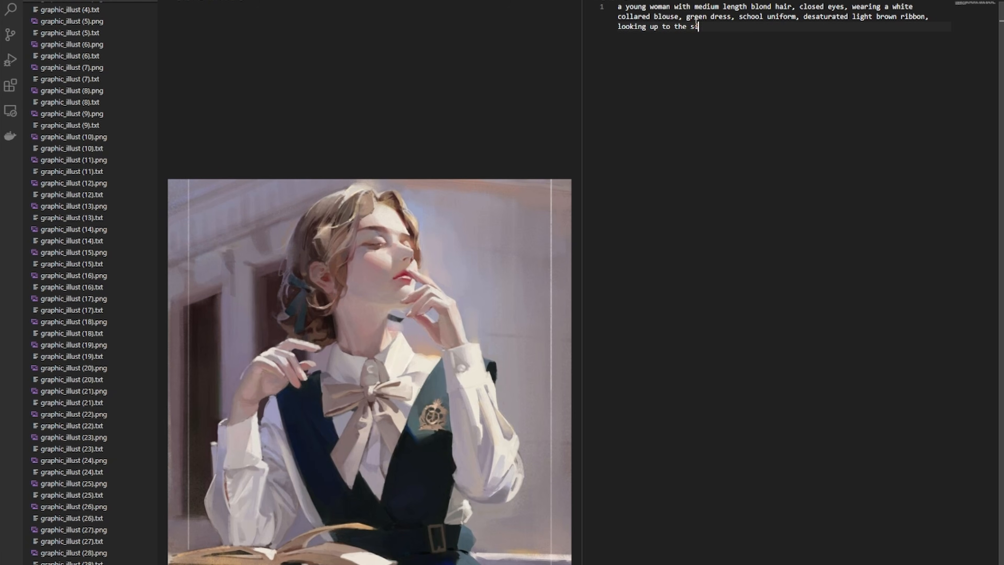
key("BackSpace")
type("right side, book in the foreground, ")
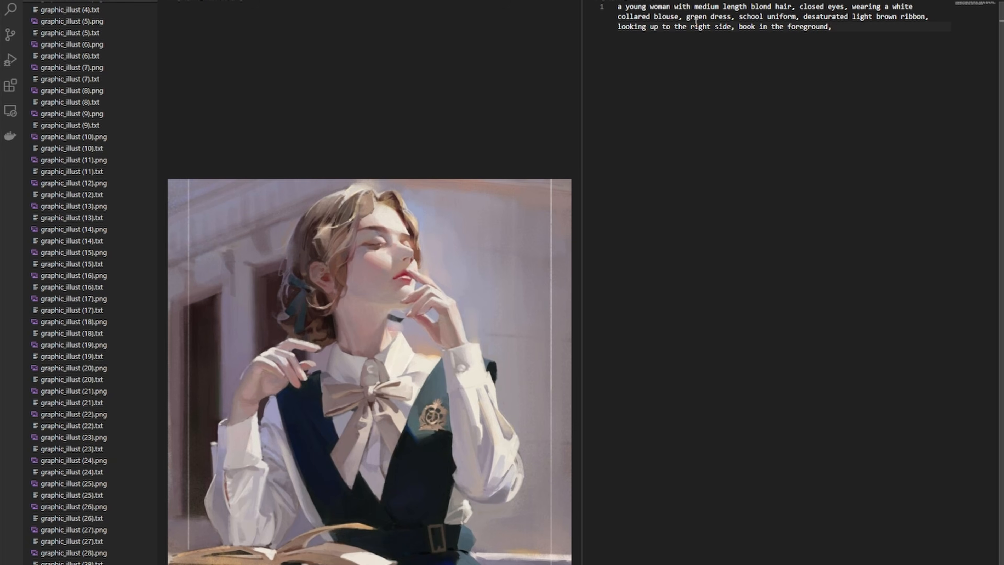
type("blurry building in the background")
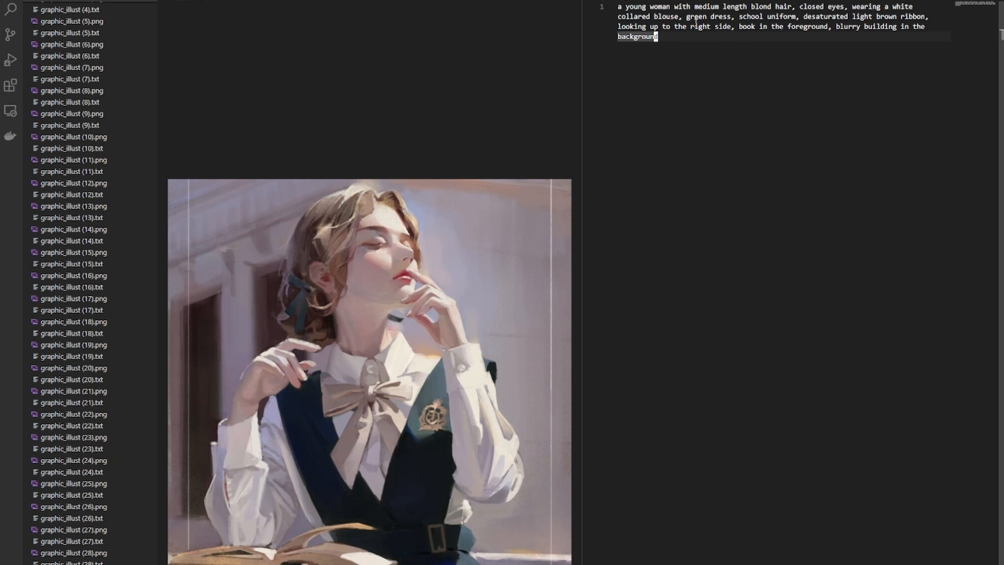
- Insert 'green hair ribbon,' after 'school uniform,' in the caption
key("b")
key("b")
key("b")
key("b")
key("b")
key("b")
key("b")
key("b")
key("b")
key("b")
key("b")
key("b")
key("b")
key("b")
key("b")
key("b")
key("b")
key("b")
key("b")
key("b")
key("b")
key("b")
key("b")
key("b")
key("b")
key("b")
key("b")
key("b")
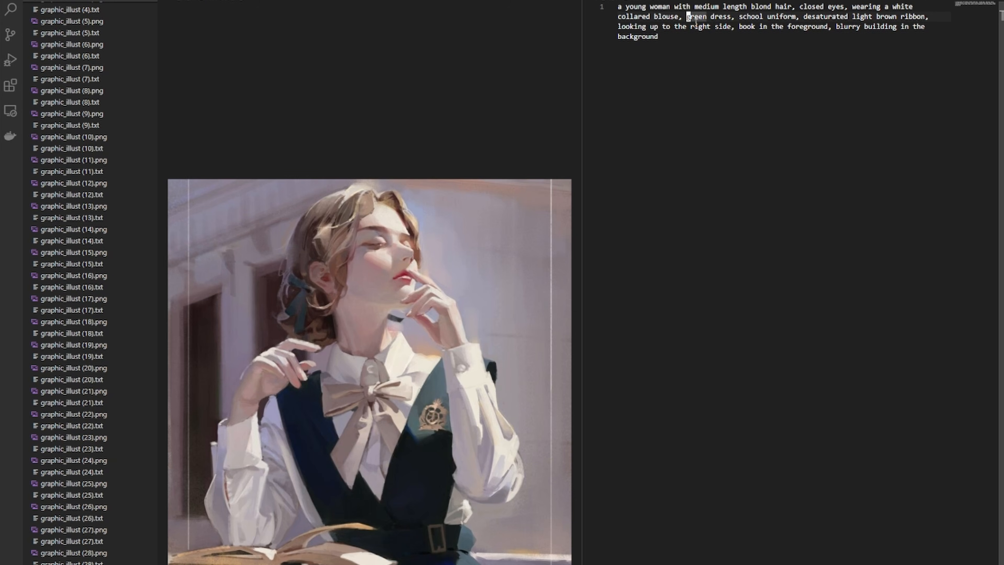
key("w")
key("w")
key("w")
key("w")
key("w")
type("a green hair r")
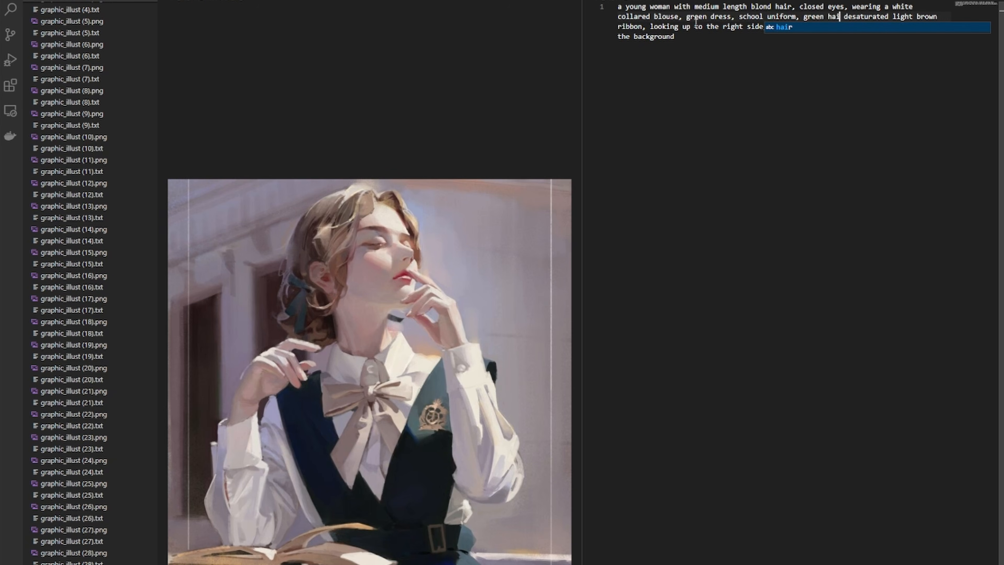
type("ibbon")
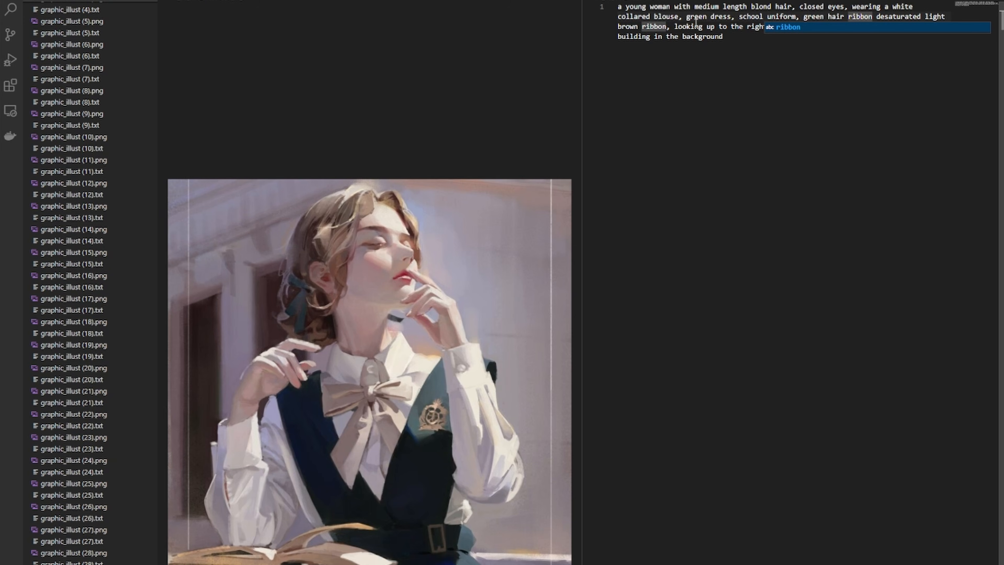
type(",")
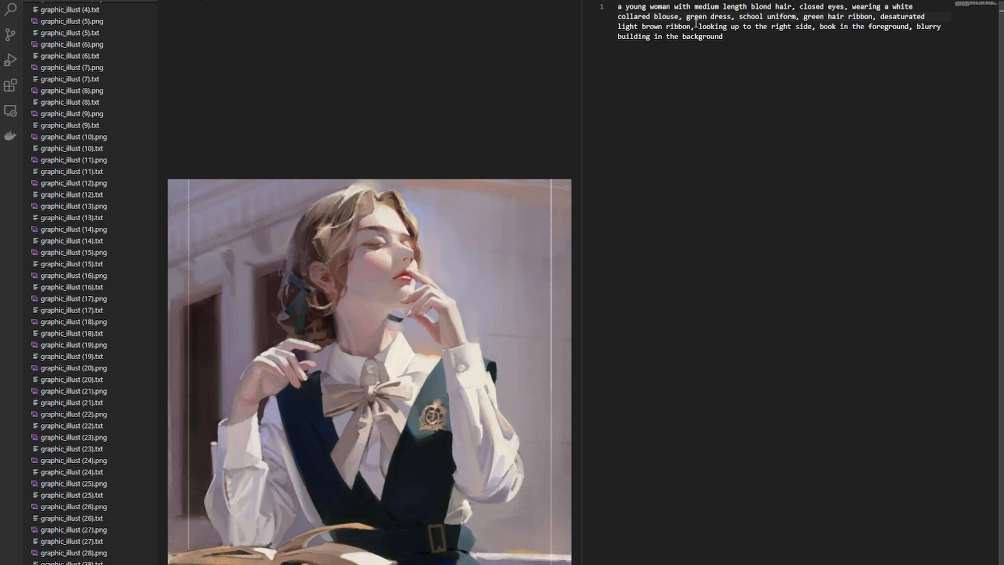
- Open the following caption text files one after another to review their captions
left_click(103, 264)
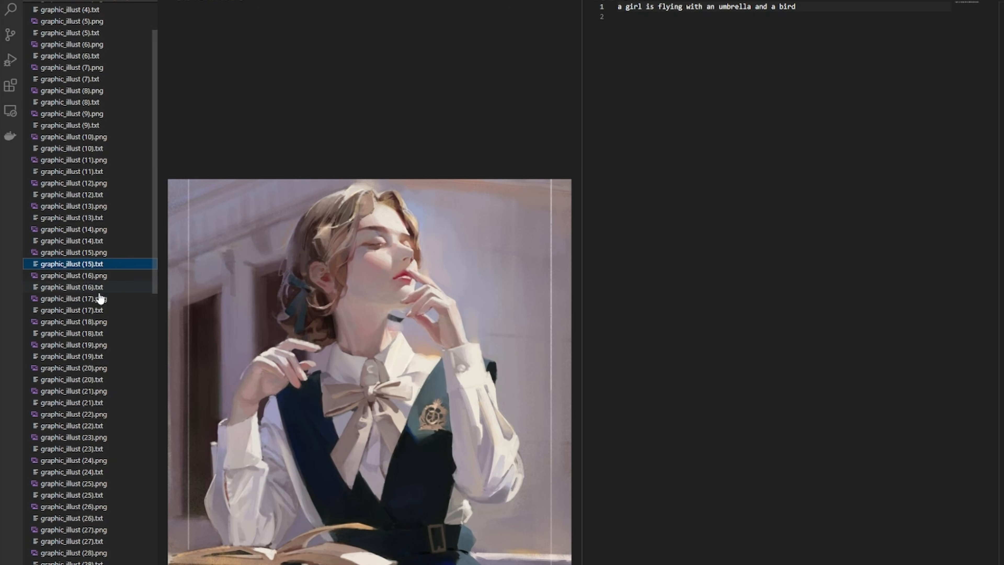
left_click(107, 289)
left_click(115, 311)
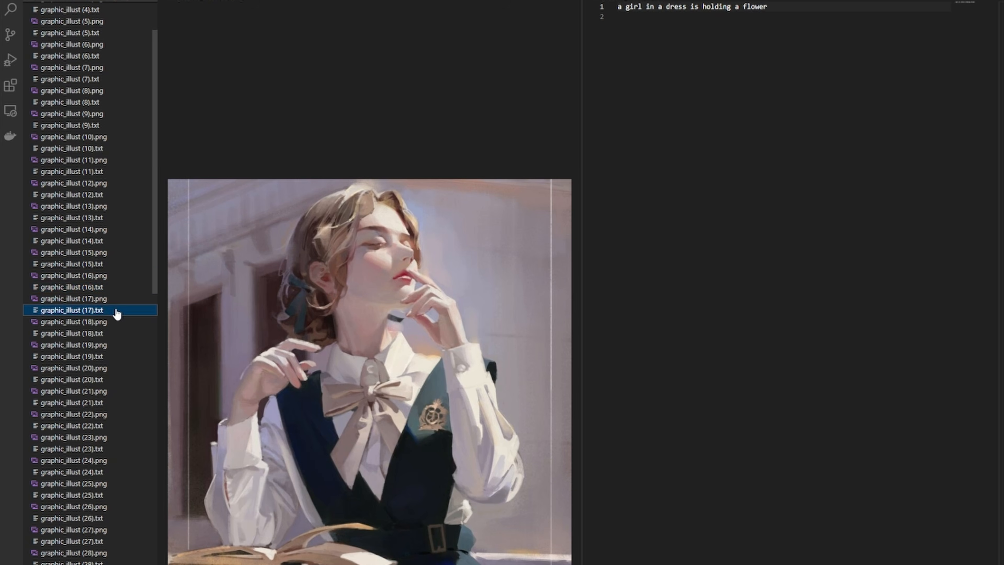
left_click(114, 334)
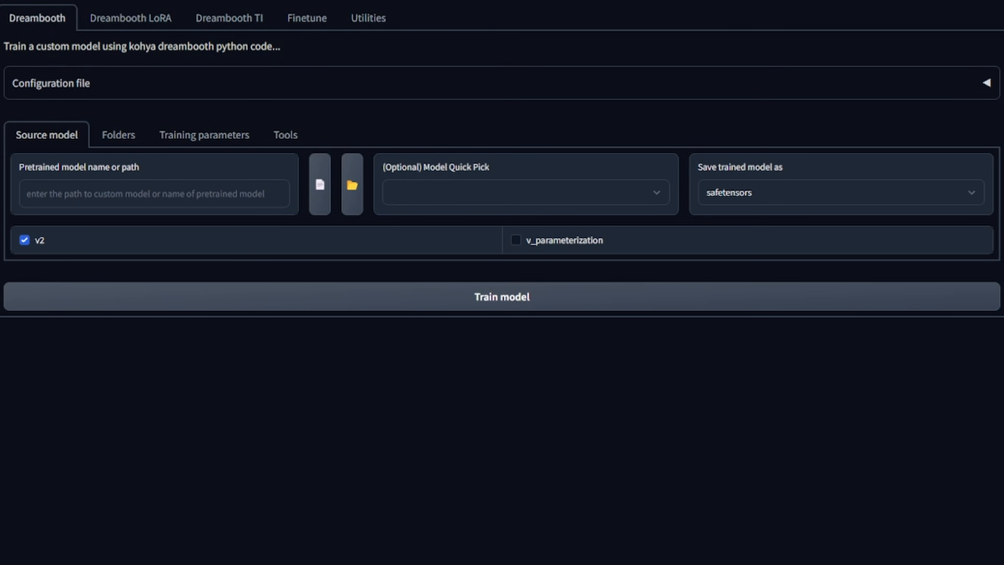
- In the Dreambooth LoRA section, set the pretrained model to v1-5-pruned-emaonly.ckpt and uncheck the v2 option
left_click(133, 22)
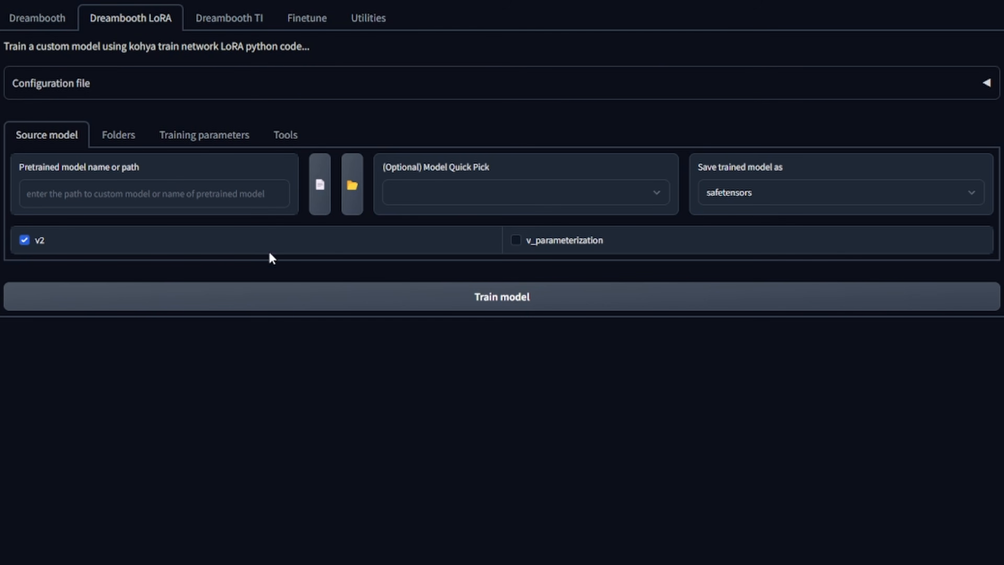
left_click(320, 197)
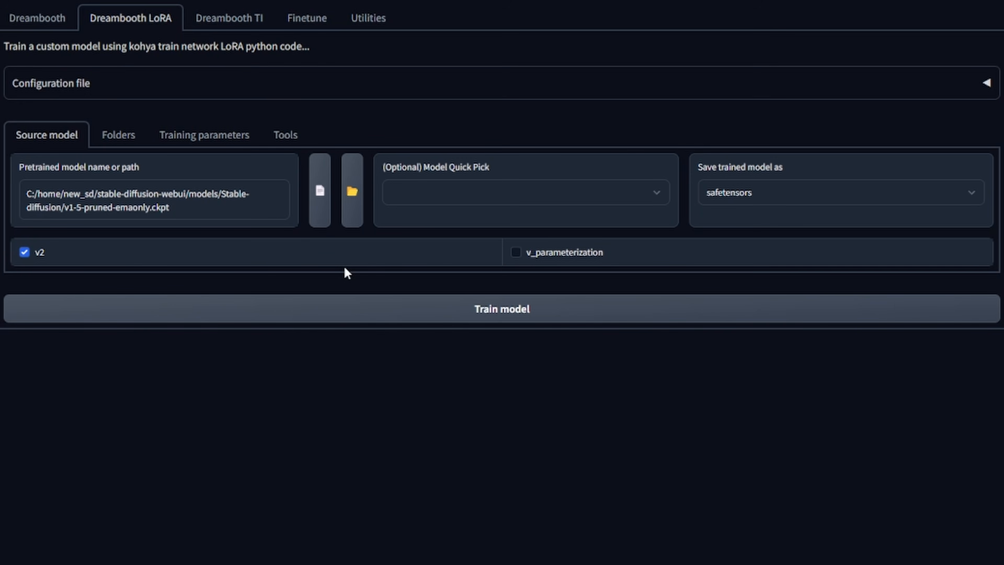
left_click(24, 252)
left_click(288, 146)
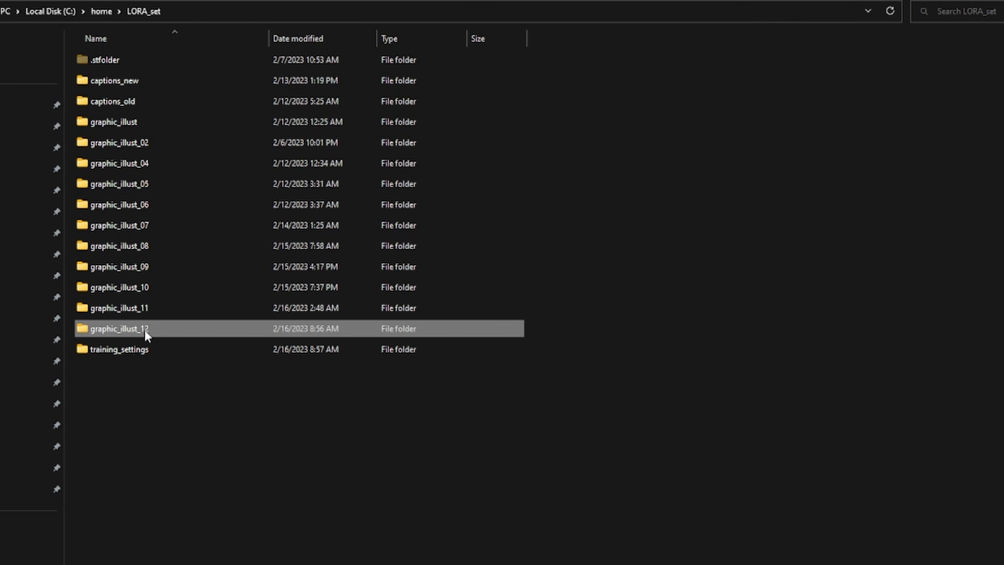
- Examine the img, log and model subfolders of the graphic_illust_12 training folder
double_click(119, 329)
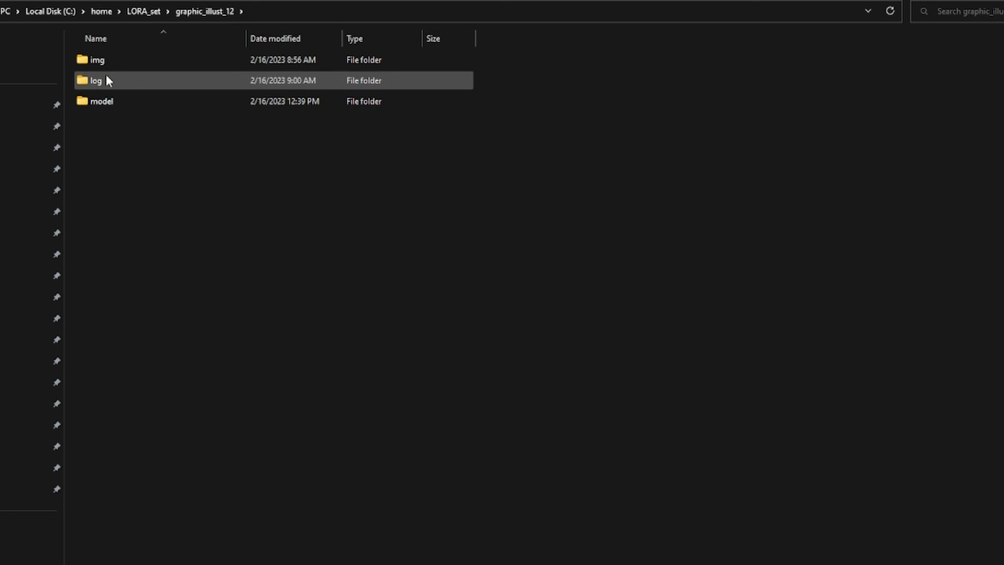
double_click(145, 66)
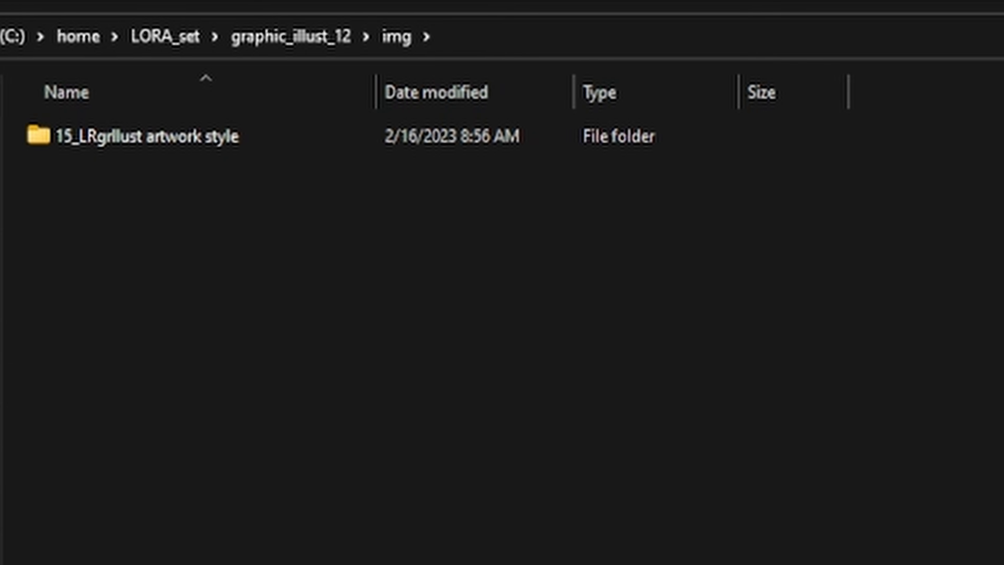
key("alt+Up")
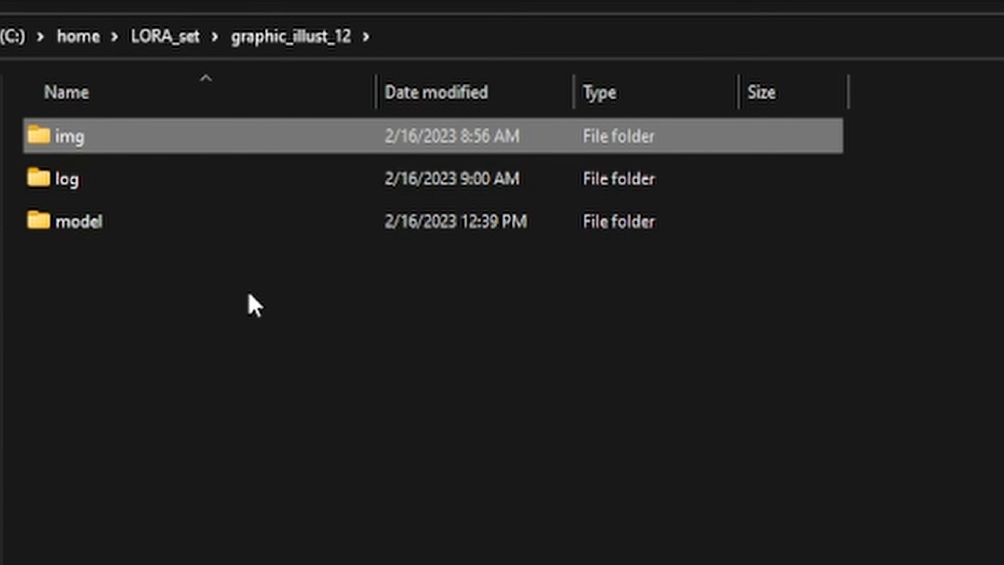
left_click(210, 183)
double_click(210, 183)
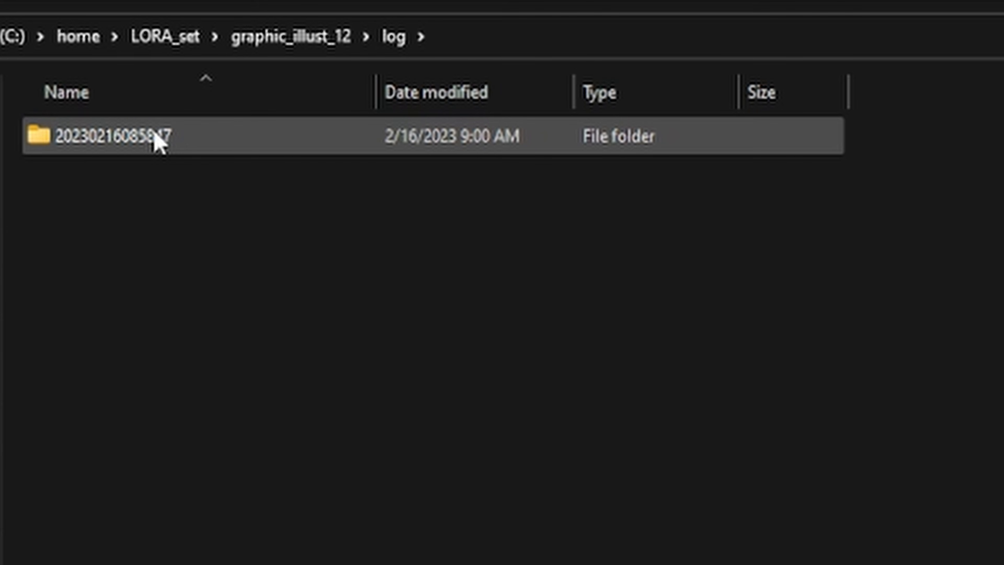
key("alt+Left")
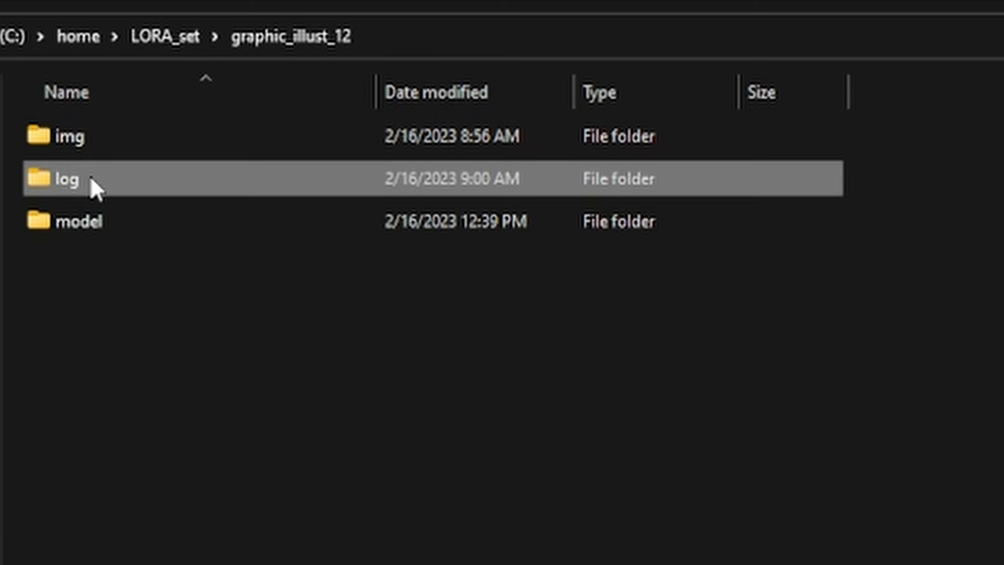
double_click(168, 230)
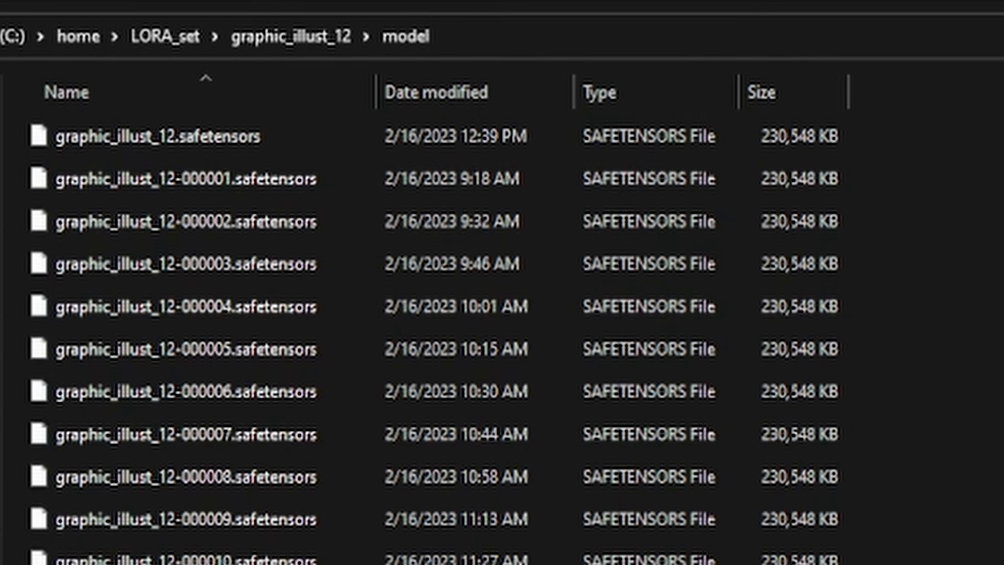
key("alt+Left")
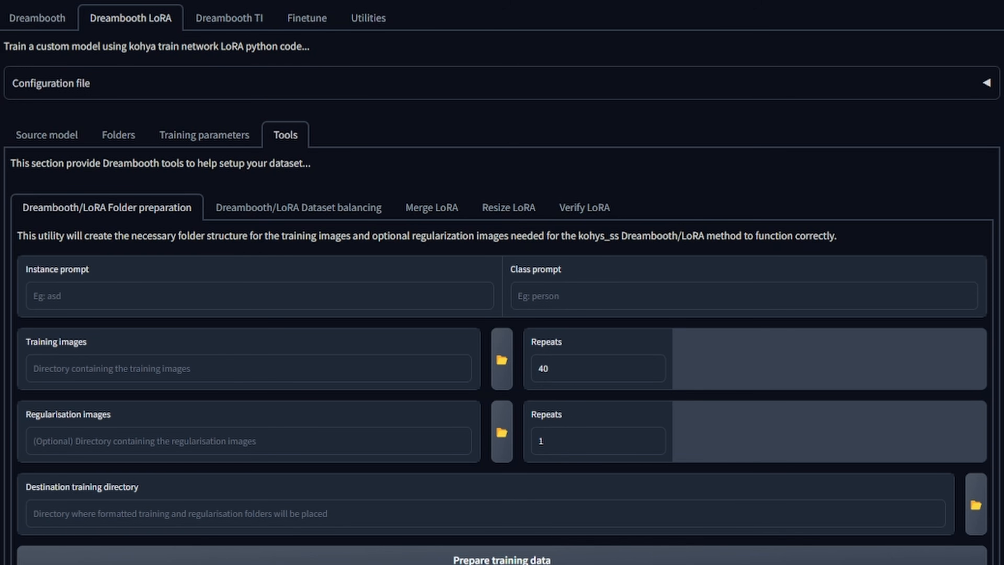
- Enter LRgrllust as the instance prompt and artwork style as the class prompt in the folder preparation tool
left_click(190, 303)
type("LRgrllust")
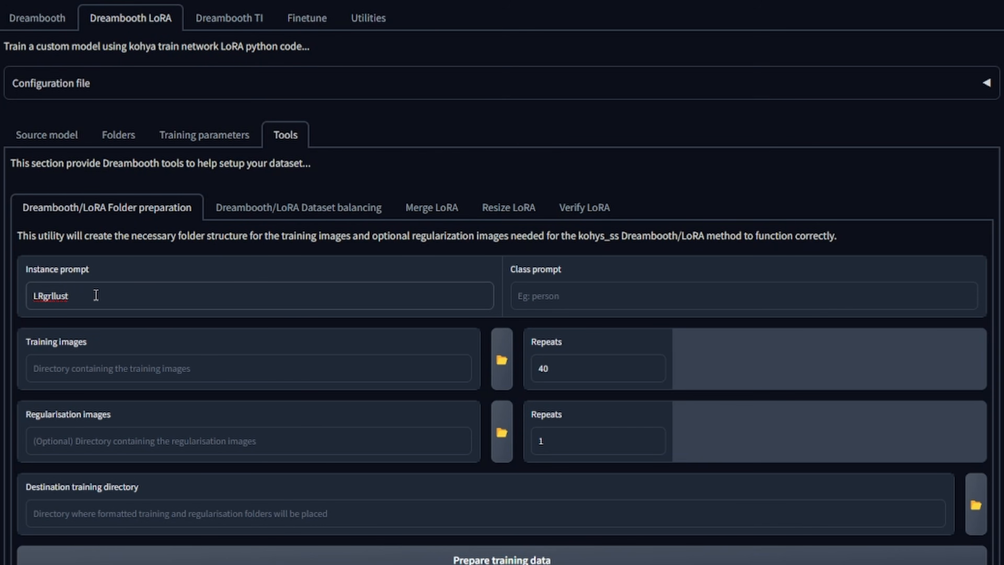
left_click(569, 292)
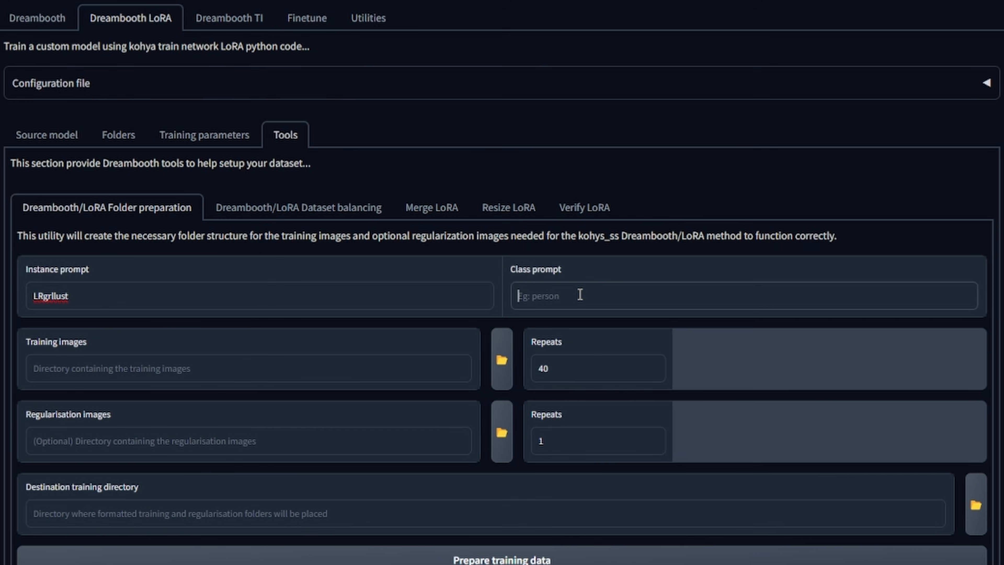
type("artwork style")
- Paste D:\training_images_LoRA as the training images directory and set its repeats to 15
left_click(183, 366)
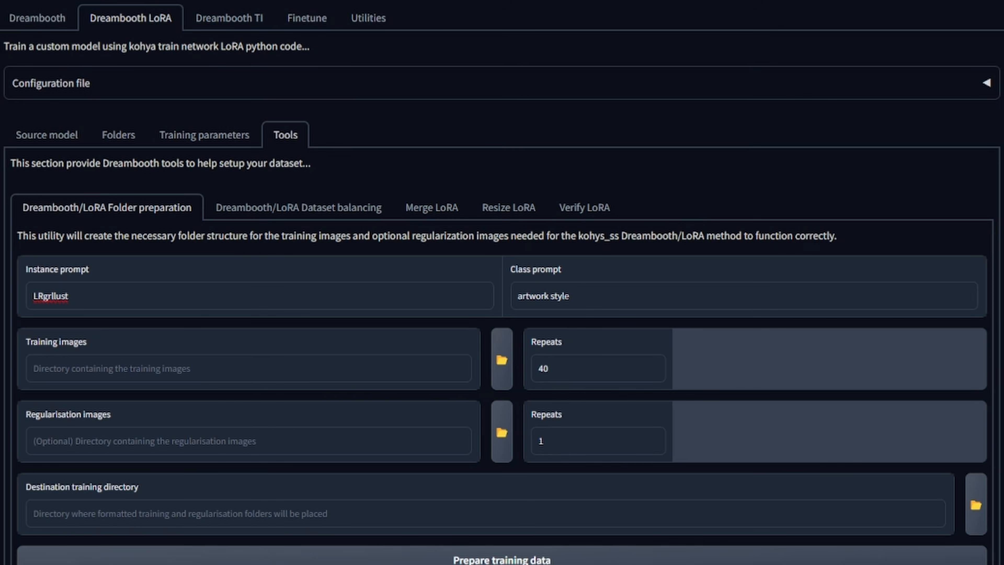
type("D:\\training_images_LoRA")
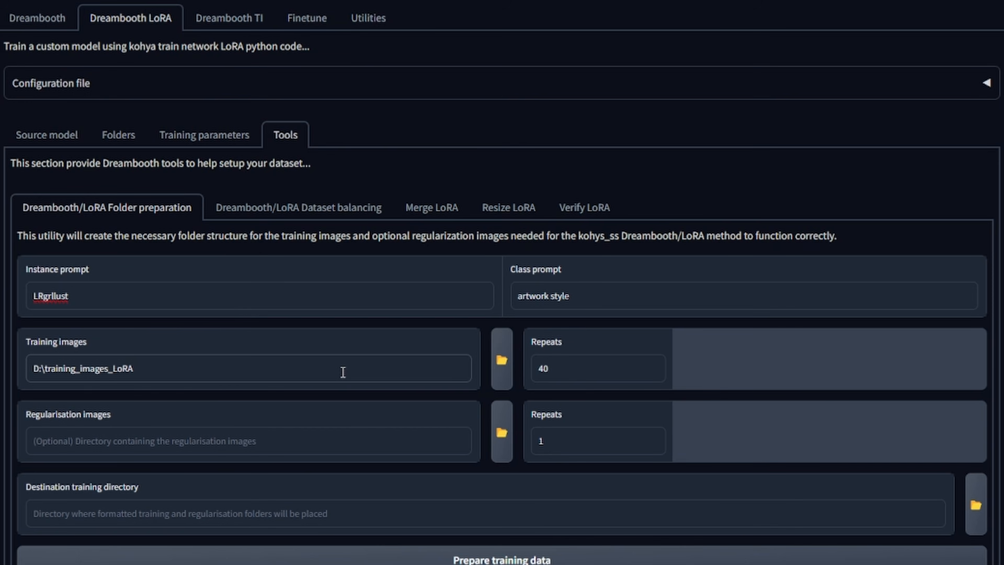
double_click(86, 295)
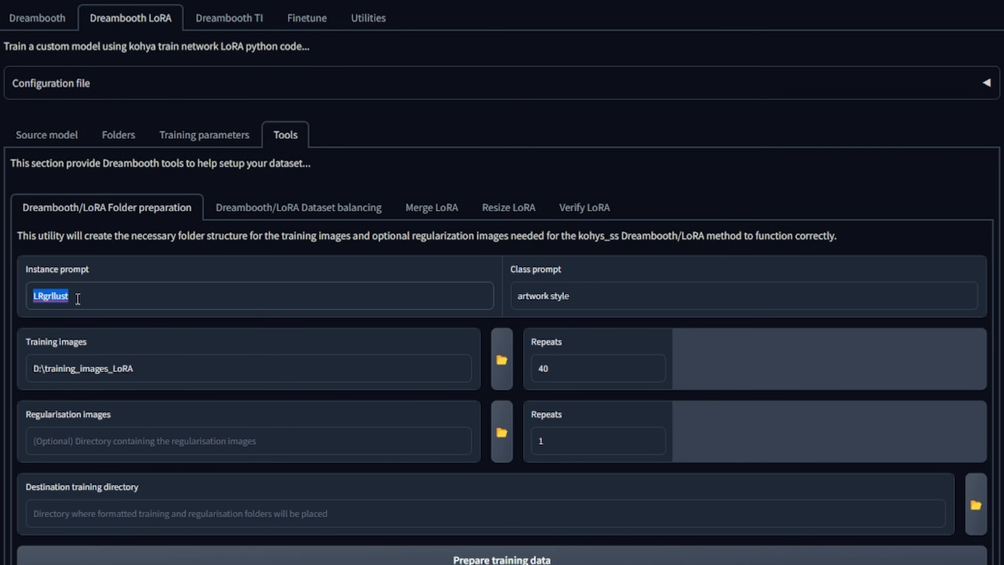
double_click(578, 372)
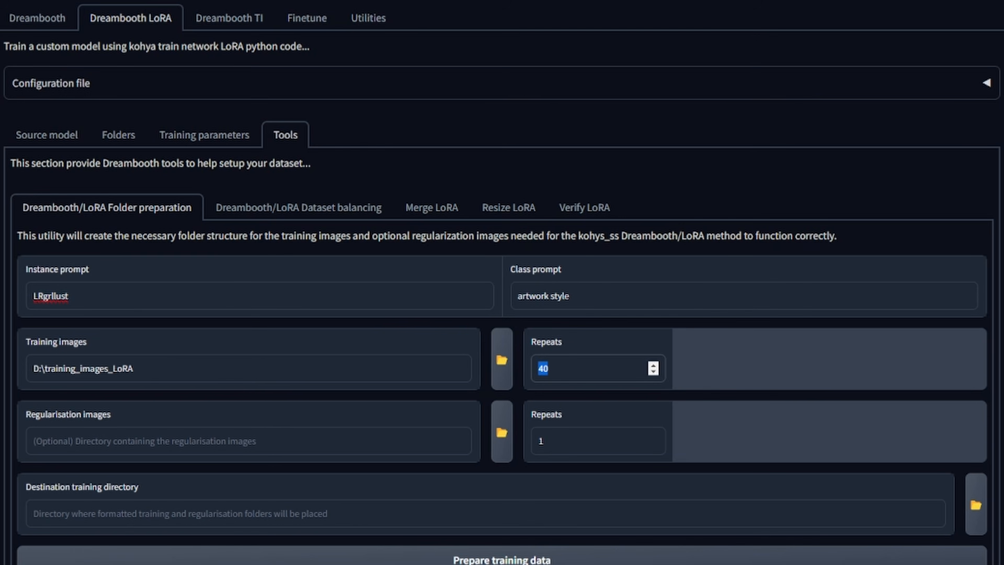
type("15")
- Set the destination training directory to D:\lora_example, prepare the training data, and open the created img folder
left_click(215, 511)
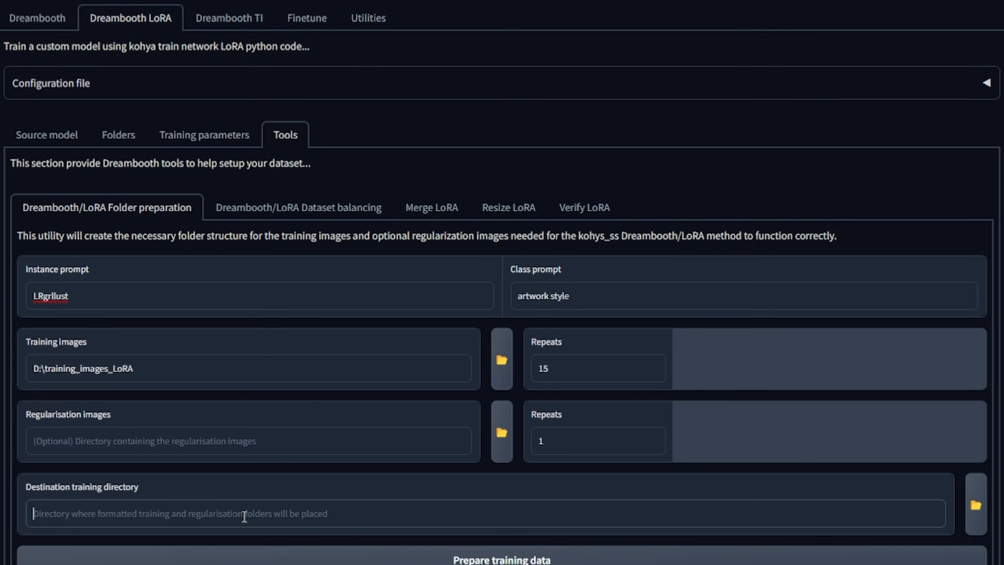
type("D:\\lora_example")
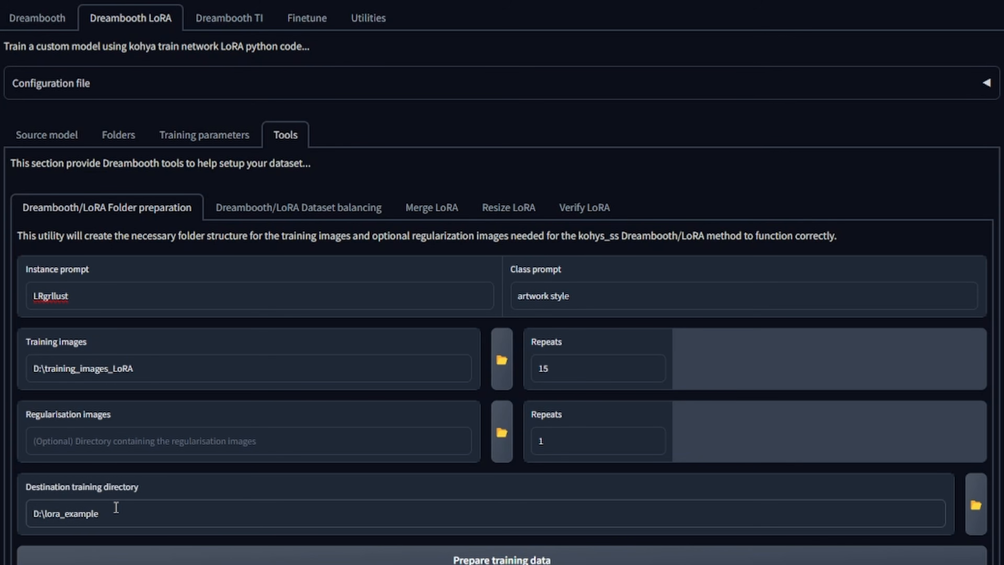
left_click(343, 561)
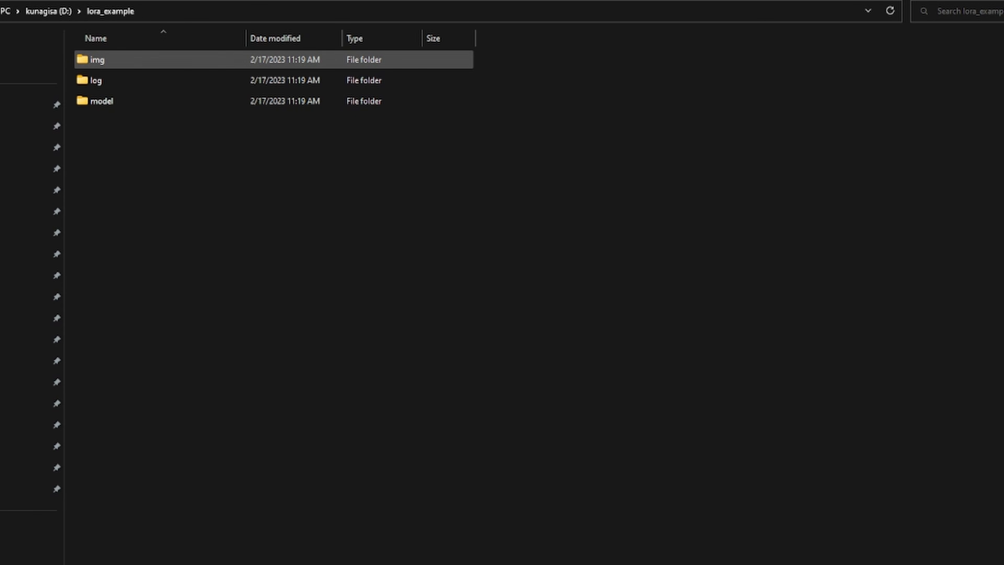
double_click(209, 60)
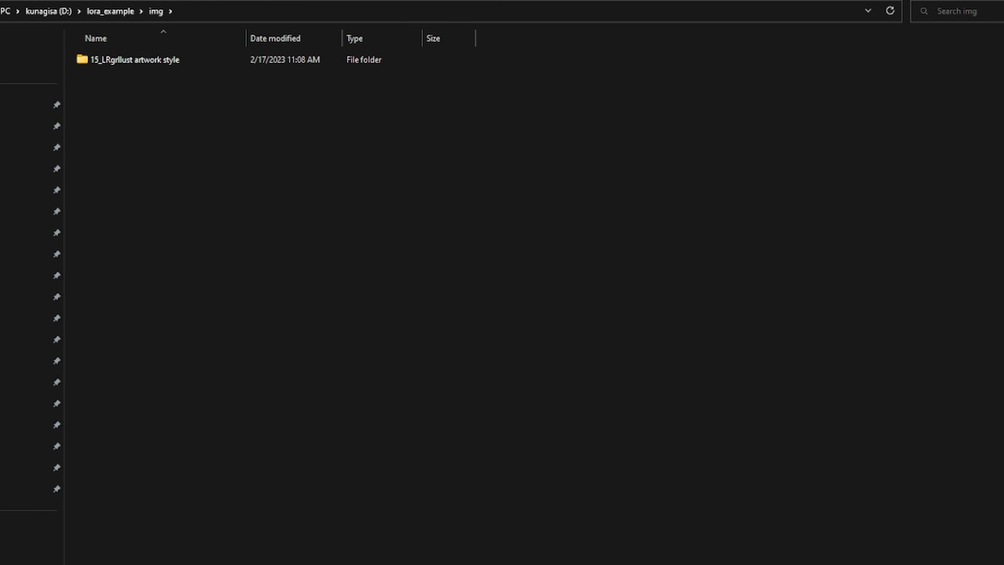
key("alt+Left")
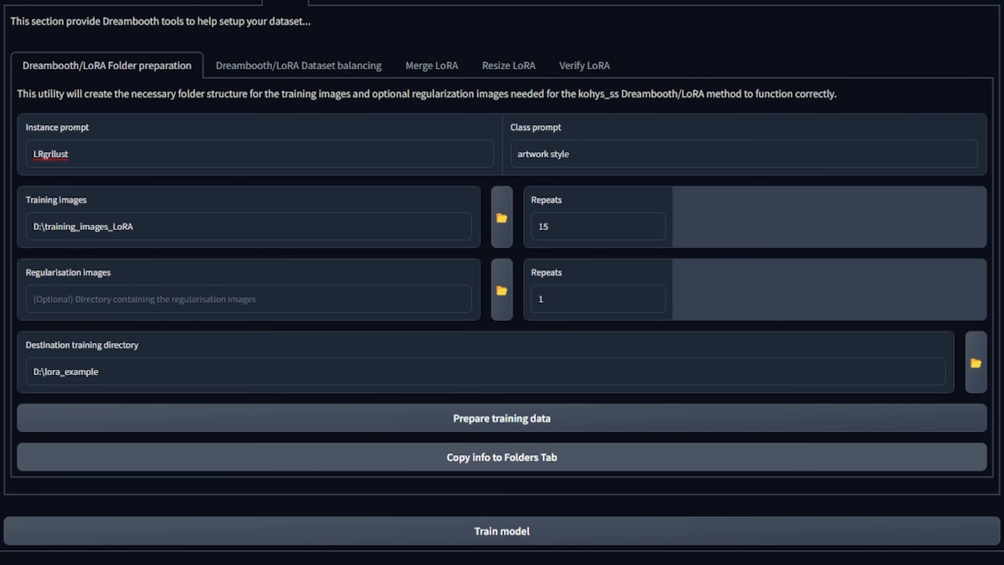
- Copy the prepared folder info to the Folders tab and set the model output name to lora_example_01
left_click(434, 465)
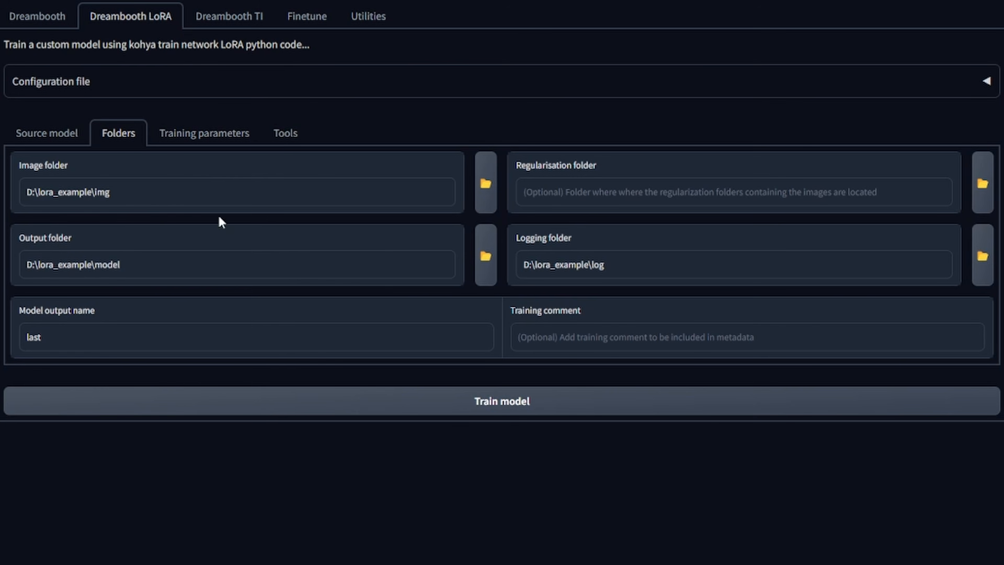
left_click_drag(123, 193, 2, 198)
left_click_drag(141, 264, 5, 271)
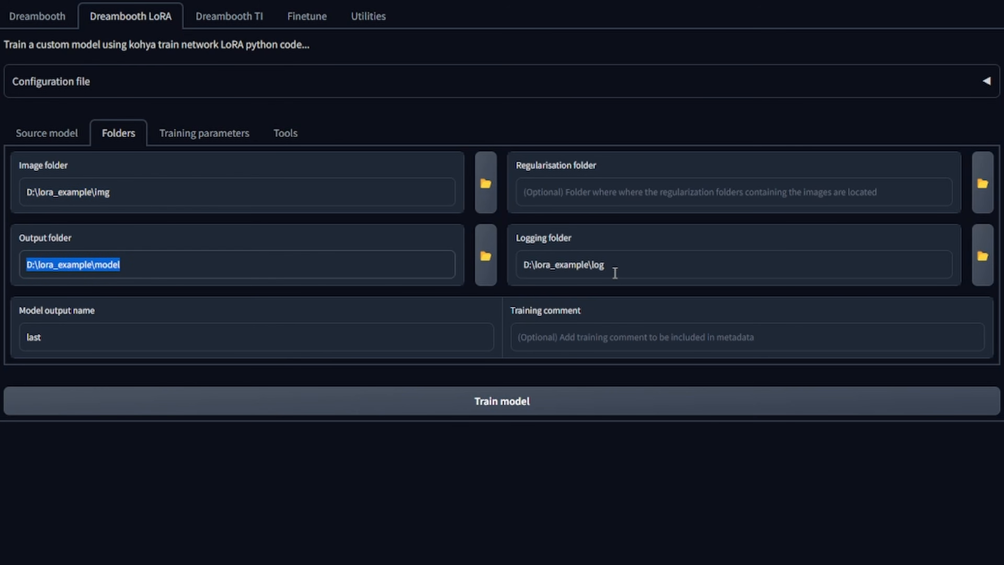
left_click_drag(634, 266, 426, 258)
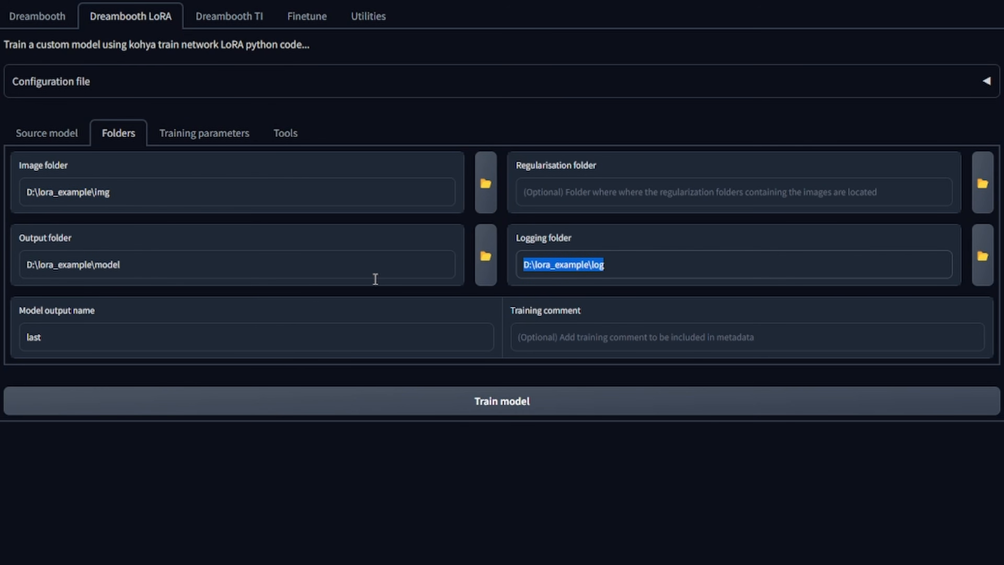
double_click(112, 341)
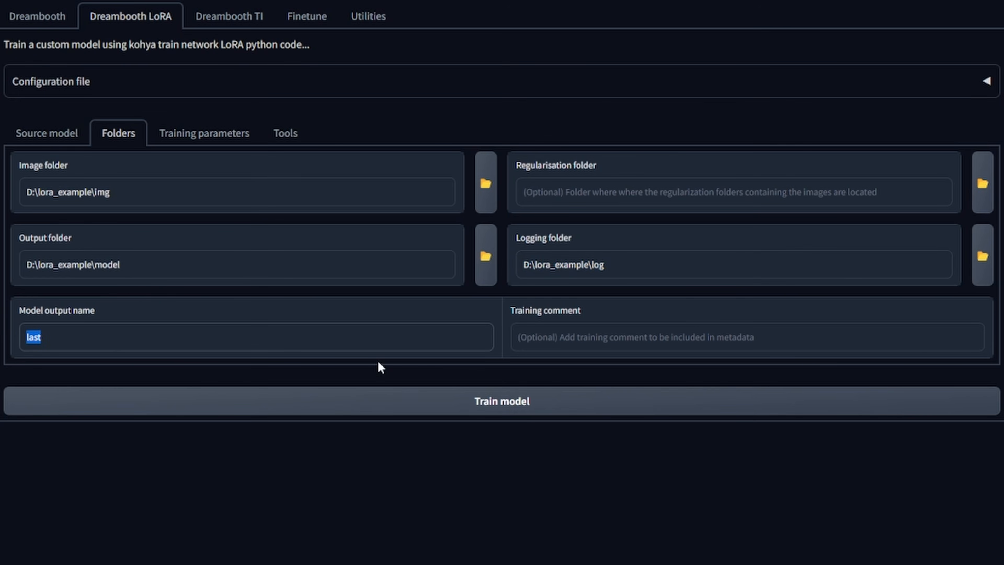
type("lora_example_01")
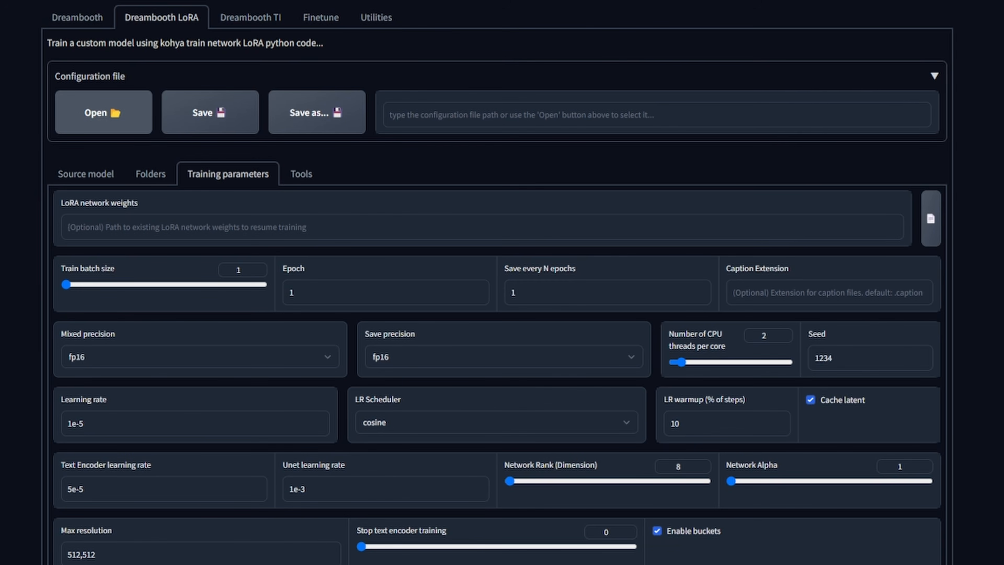
- Load the configuration file example_settings_01.json into the training setup
left_click(103, 119)
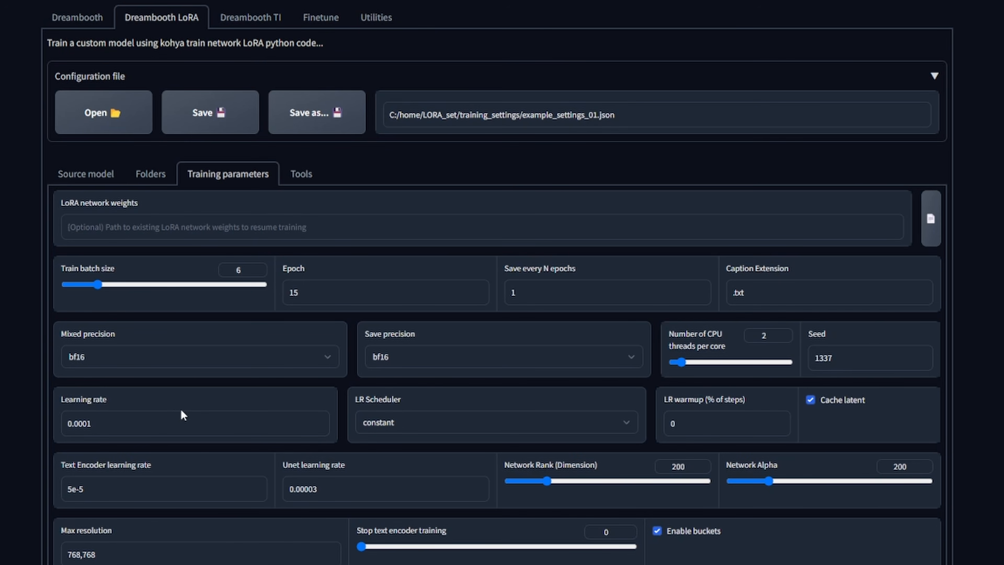
left_click(325, 489)
left_click_drag(320, 294, 279, 298)
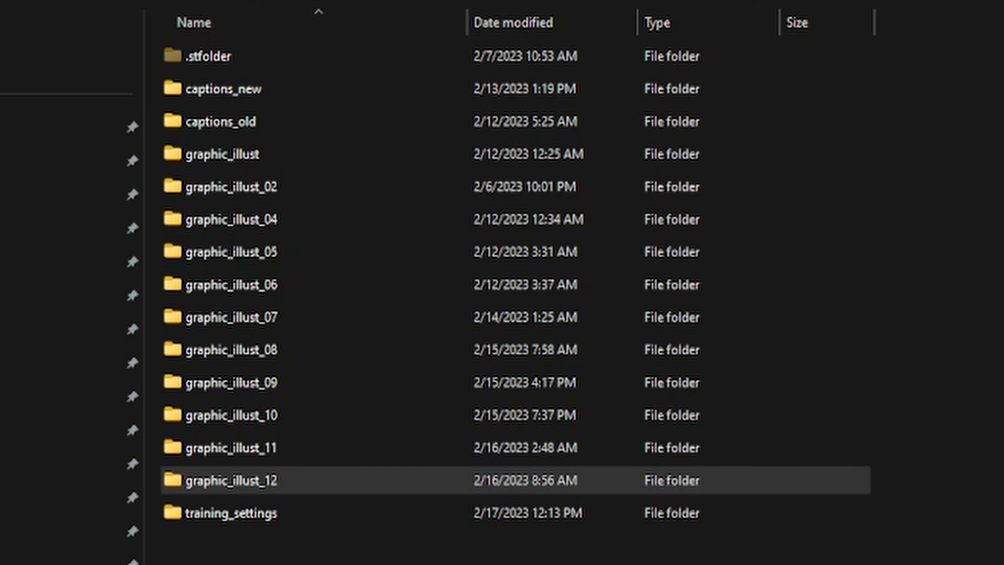
- Examine the saved epoch model files of graphic_illust_12 and the comparison grid of their outputs
left_click(206, 480)
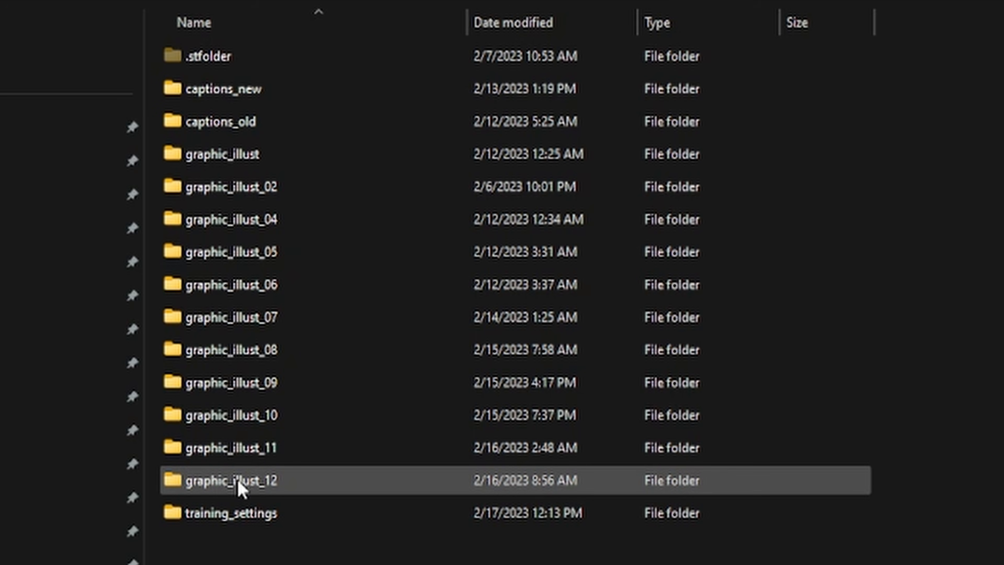
double_click(259, 483)
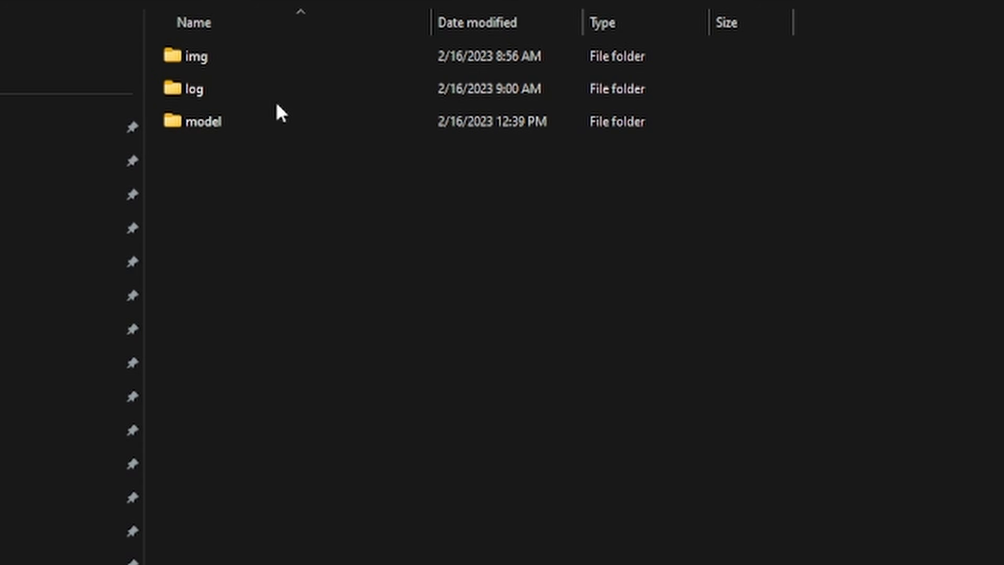
double_click(244, 123)
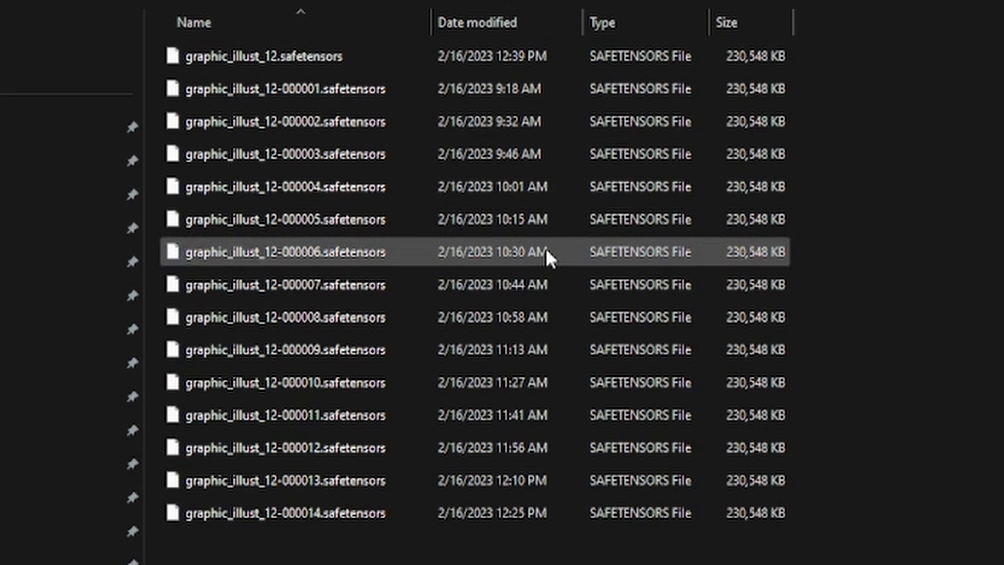
left_click_drag(1002, 562, 426, 14)
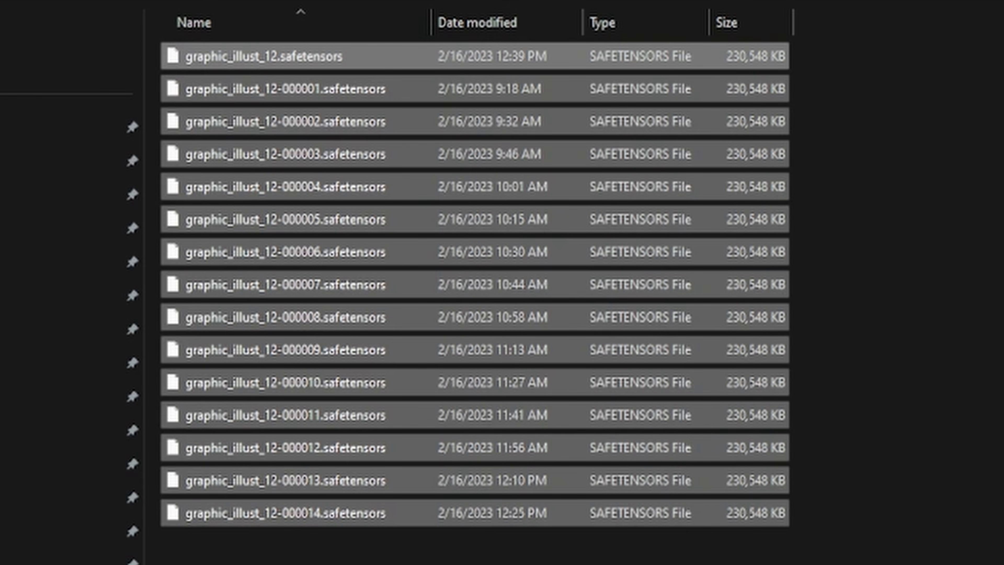
left_click_drag(1002, 562, 475, 47)
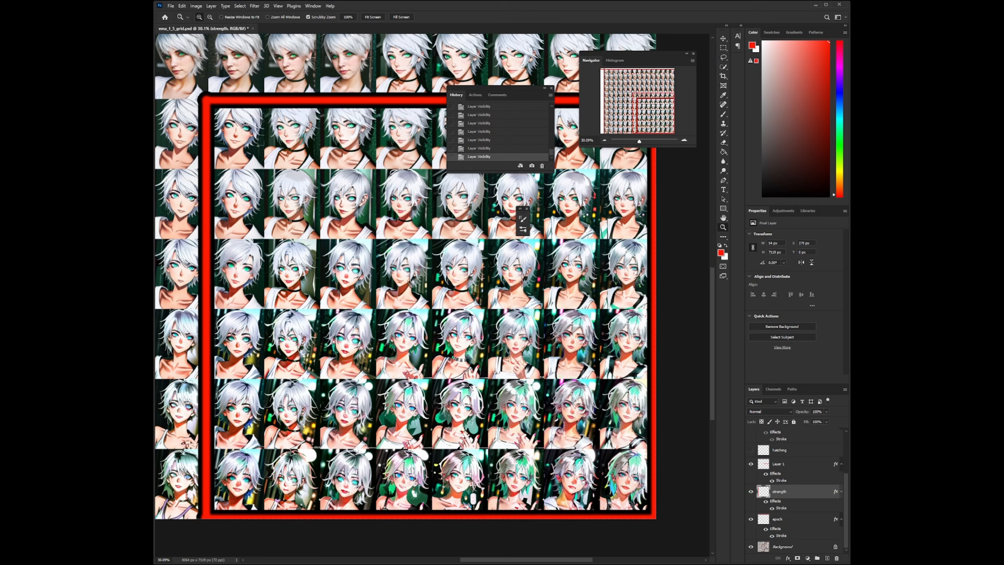
left_click_drag(177, 530, 256, 530)
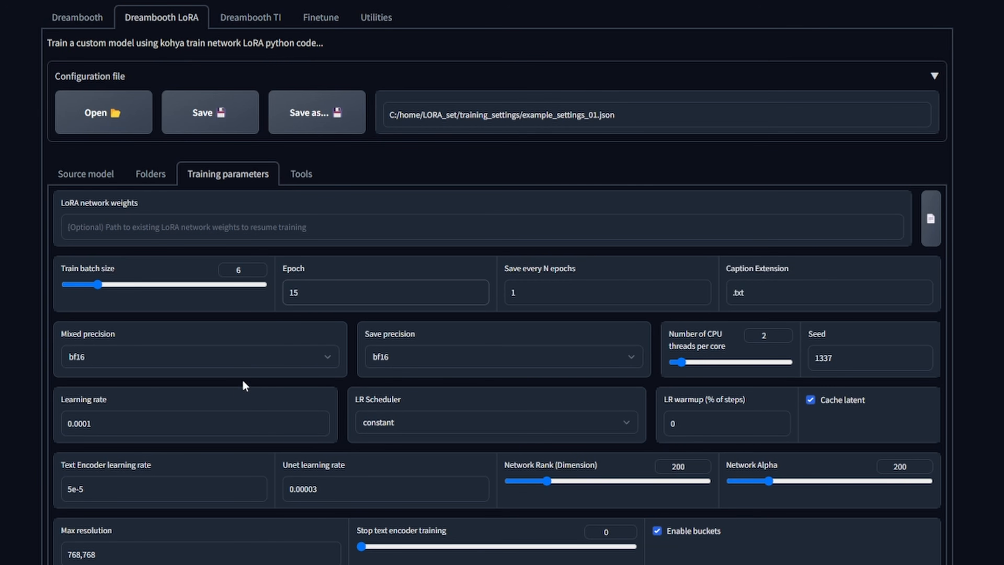
- Review the Epoch and Learning rate training parameters
left_click(387, 422)
left_click_drag(114, 424, 58, 423)
left_click_drag(117, 398, 72, 395)
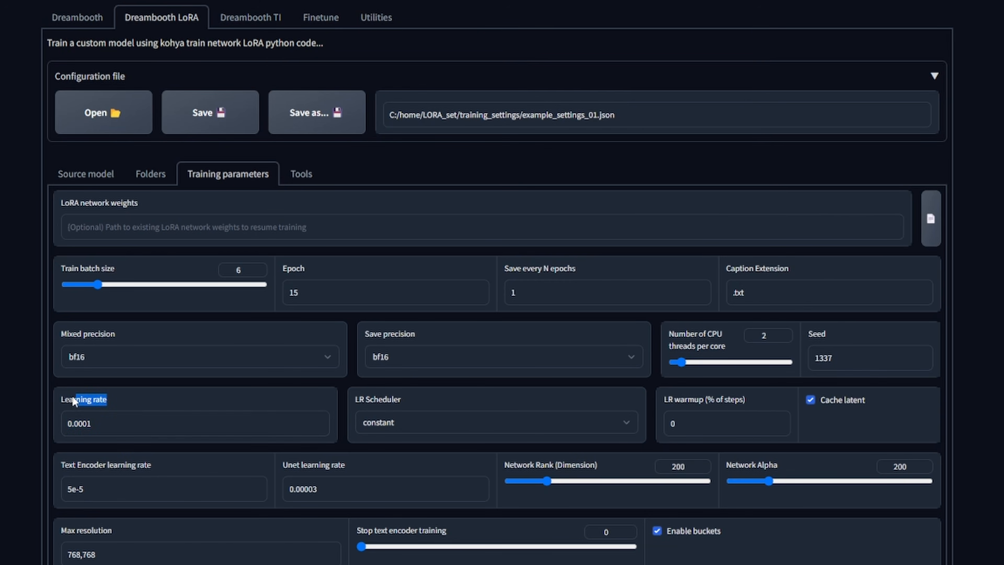
- Review the Learning rate, Text Encoder learning rate, Unet learning rate and Max resolution values
left_click(126, 400)
left_click(145, 481)
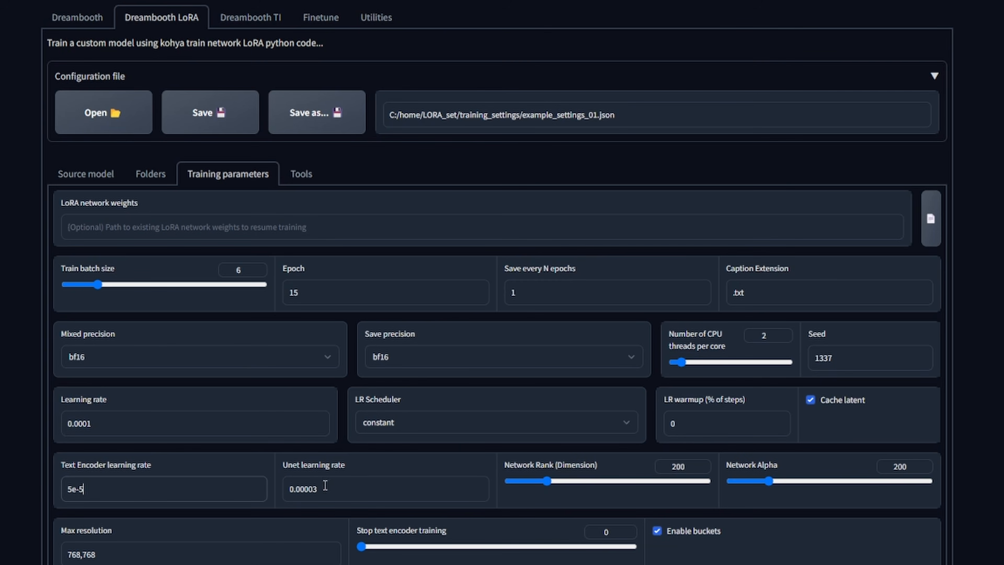
left_click_drag(113, 494, 65, 496)
left_click_drag(346, 491, 210, 492)
left_click(177, 484)
left_click_drag(110, 427, 11, 425)
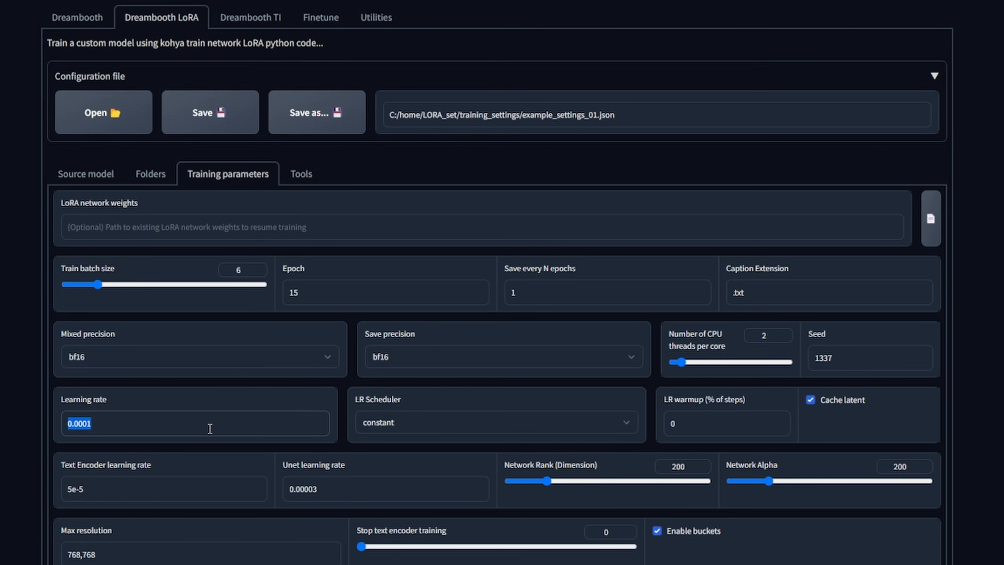
left_click(231, 420)
scroll(368, 383, "down", 1)
double_click(110, 500)
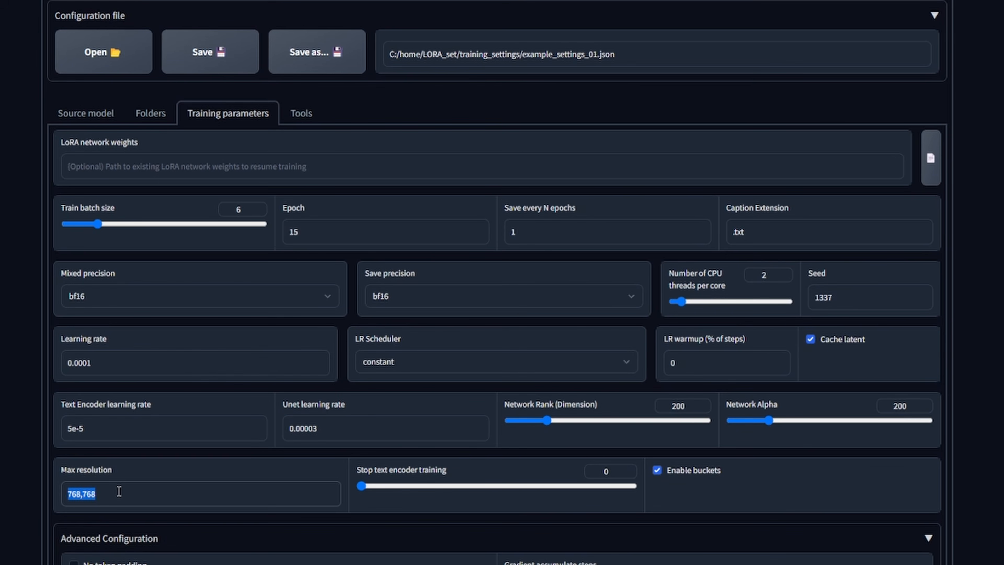
left_click_drag(111, 494, 54, 492)
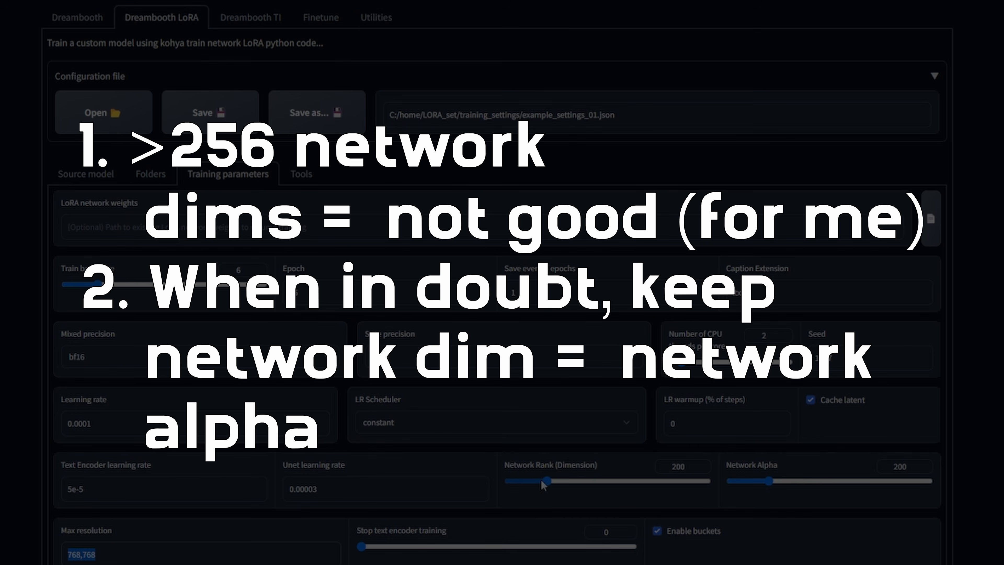
- Review the Network Rank, Network Alpha and Clip skip settings in the training parameters
left_click_drag(542, 483, 565, 485)
left_click_drag(335, 487, 309, 485)
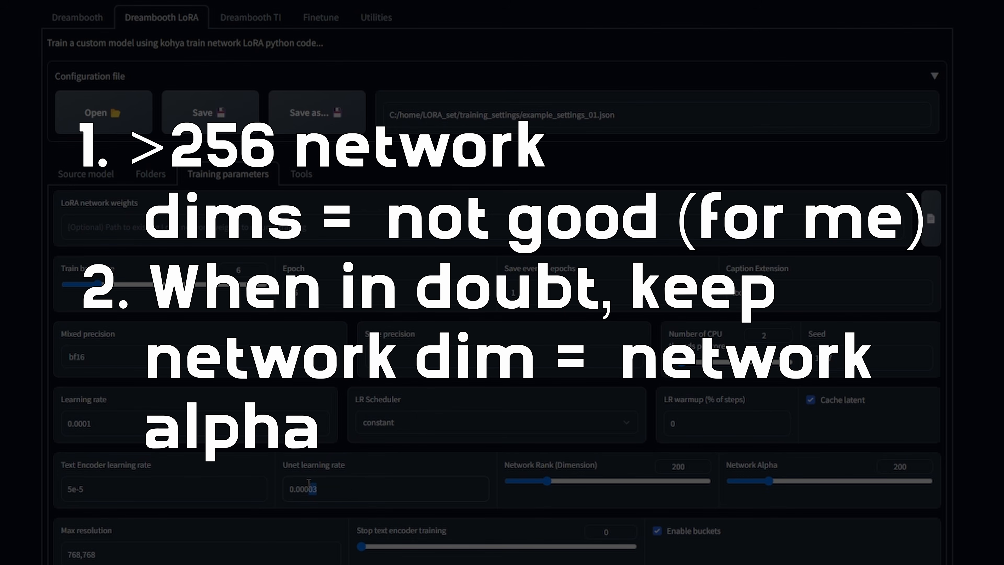
left_click(332, 485)
scroll(400, 474, "down", 5)
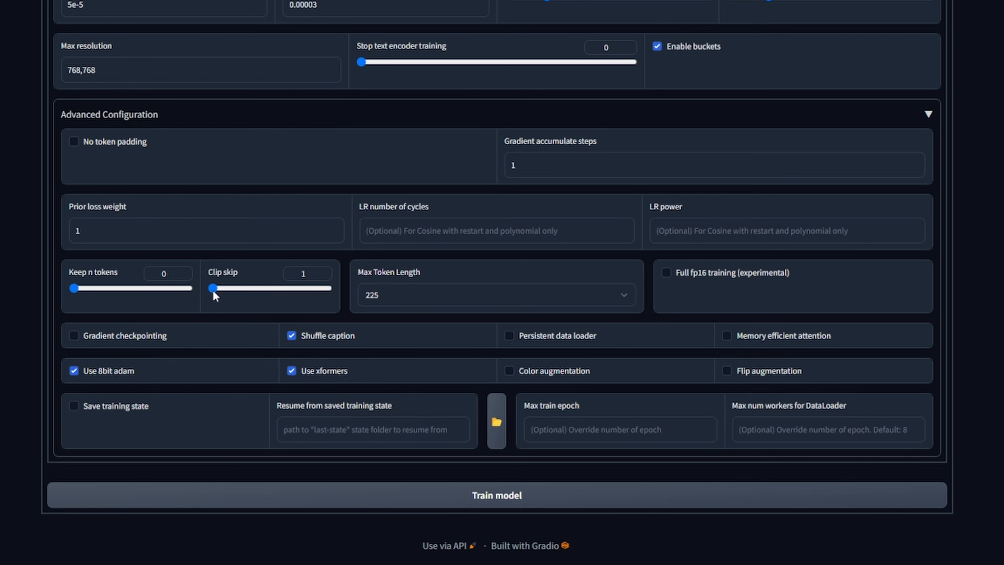
left_click_drag(215, 289, 177, 284)
left_click_drag(223, 289, 181, 292)
left_click(537, 375)
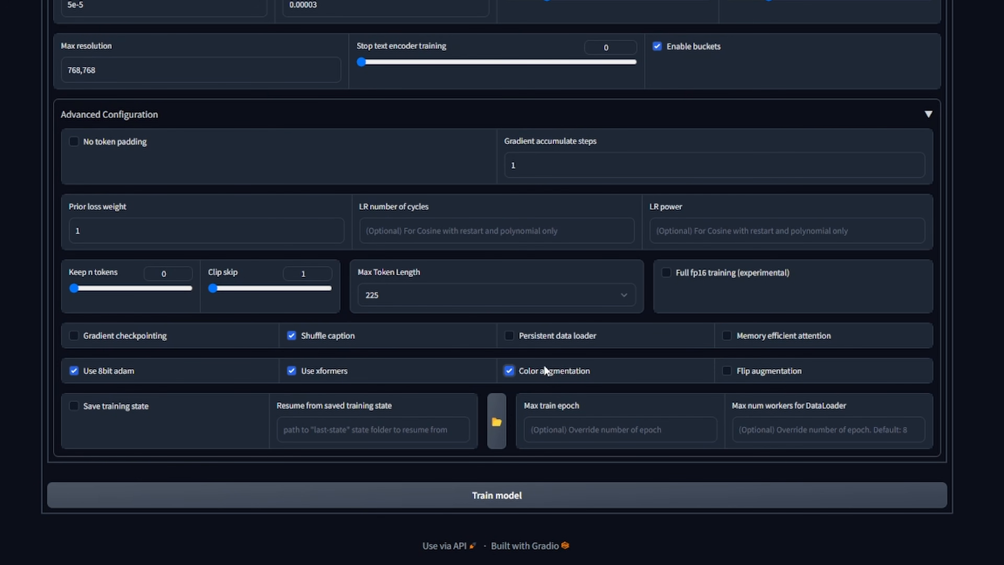
left_click(544, 369)
left_click(531, 380)
left_click(545, 380)
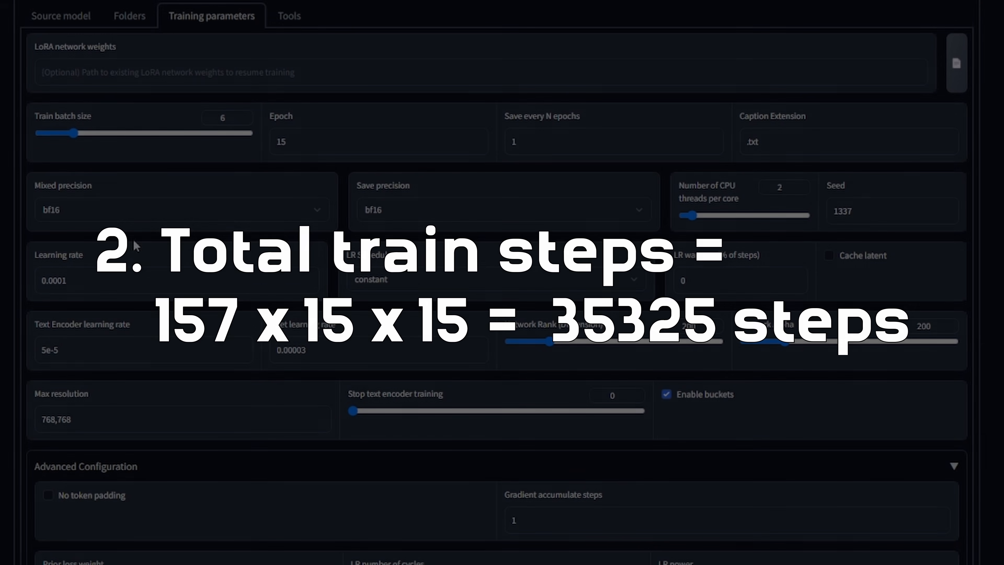
- Examine the total training step count and launch command printed in the PowerShell training output
scroll(232, 178, "up", 2)
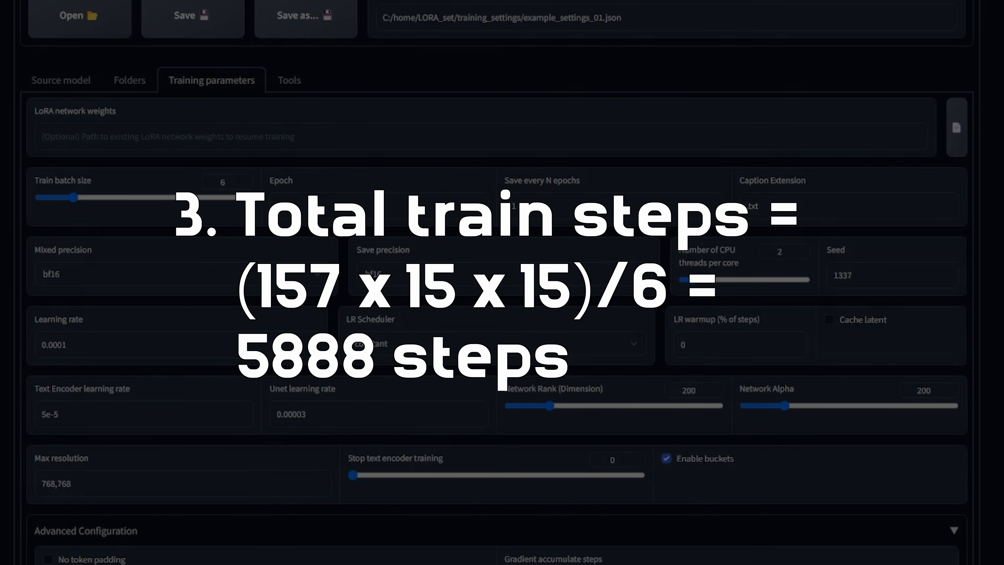
scroll(445, 537, "down", 10)
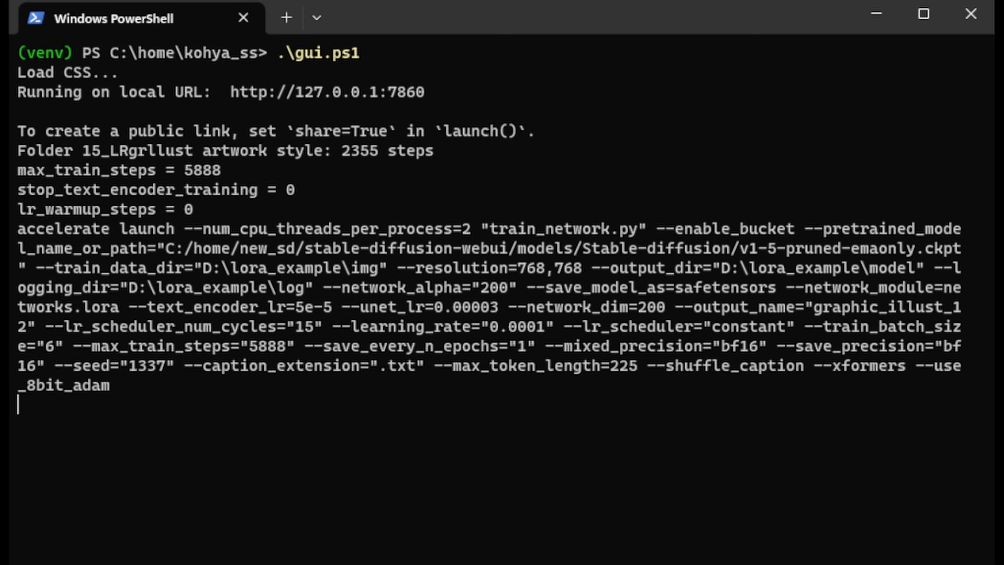
left_click_drag(150, 184, 239, 184)
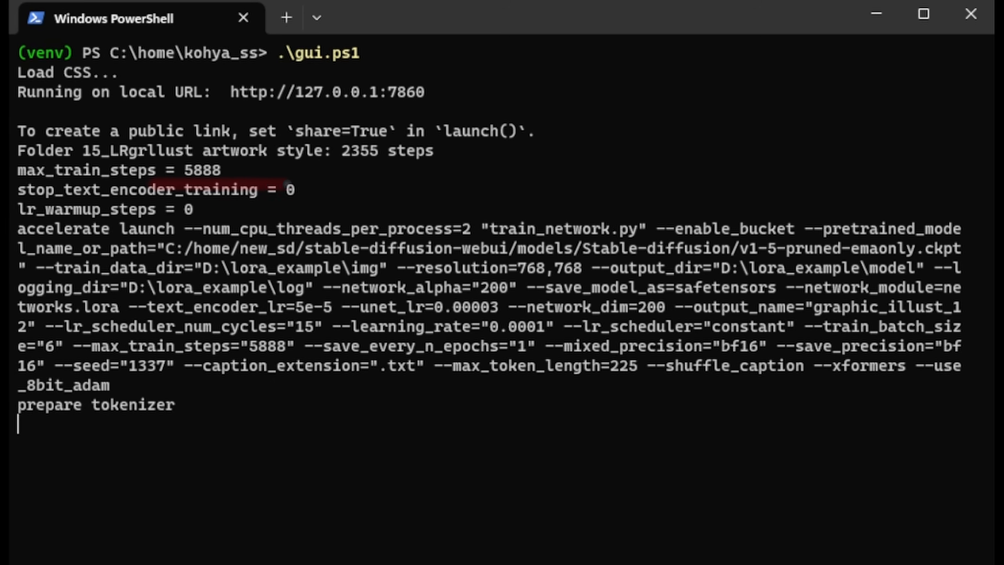
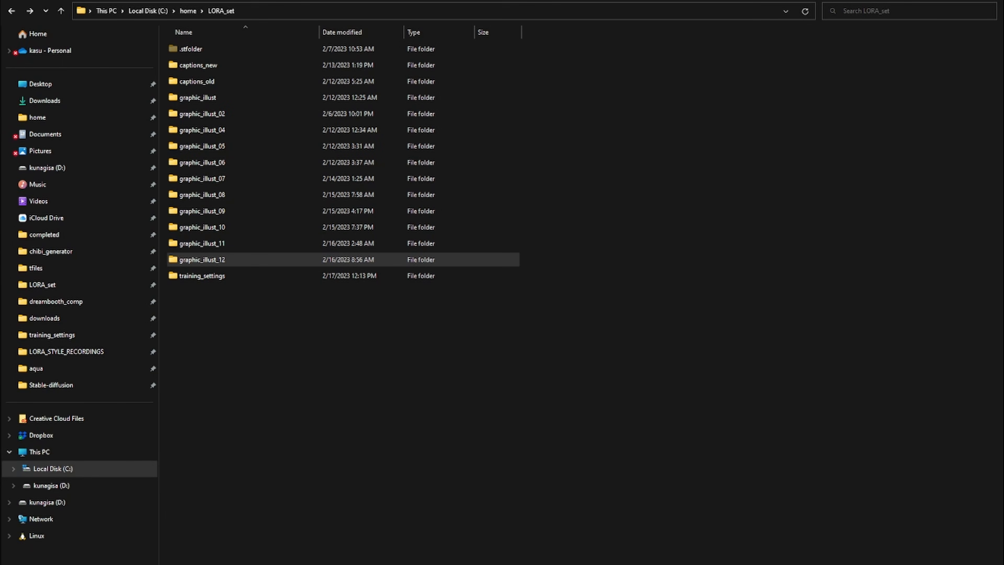
- Open the graphic_illust_12 model output folder and select all the saved LoRA safetensors files
left_click(216, 260)
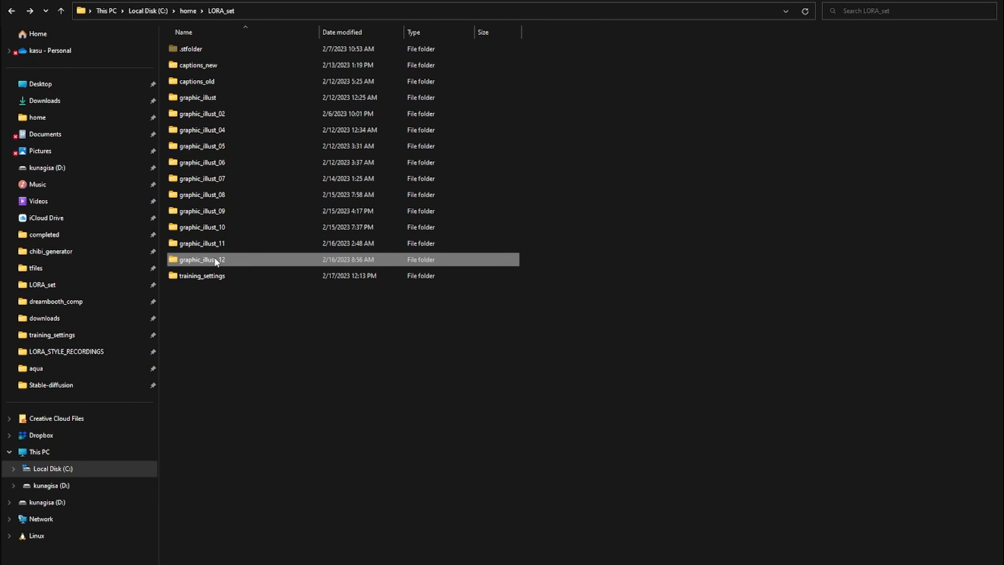
double_click(215, 261)
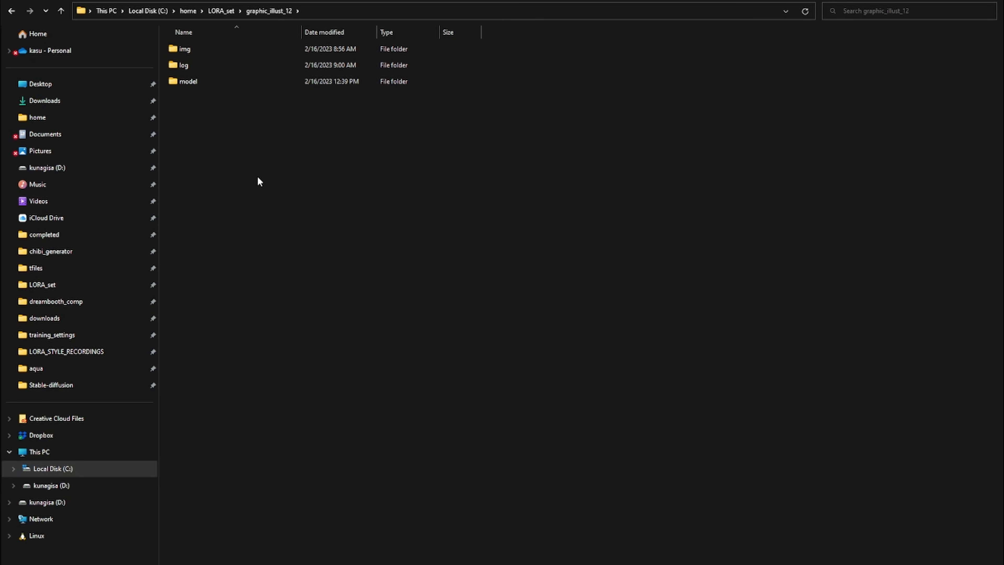
double_click(209, 82)
left_click_drag(620, 369, 231, 46)
left_click_drag(563, 400, 297, 25)
left_click_drag(610, 402, 313, 25)
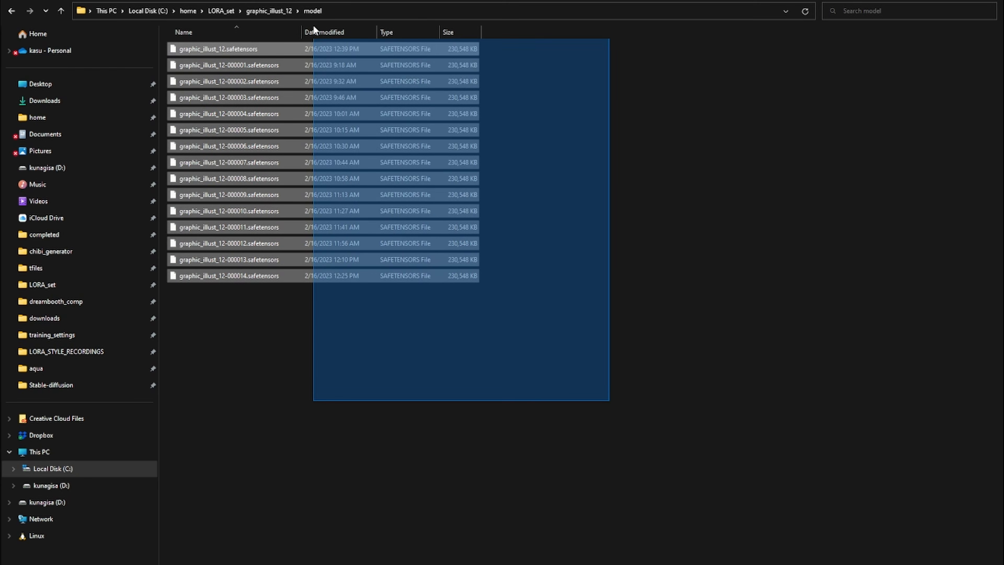
left_click(499, 277)
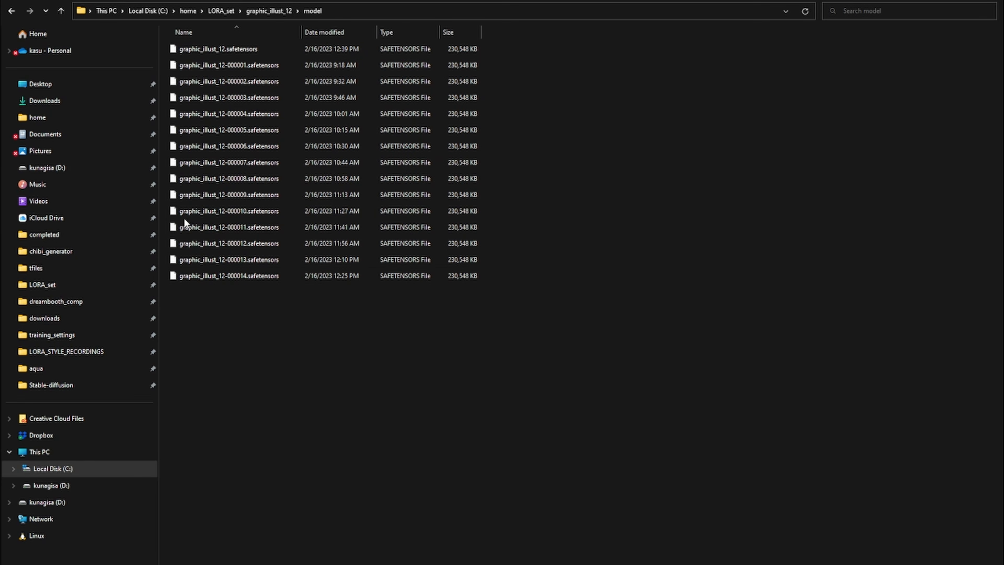
left_click_drag(543, 399, 335, 68)
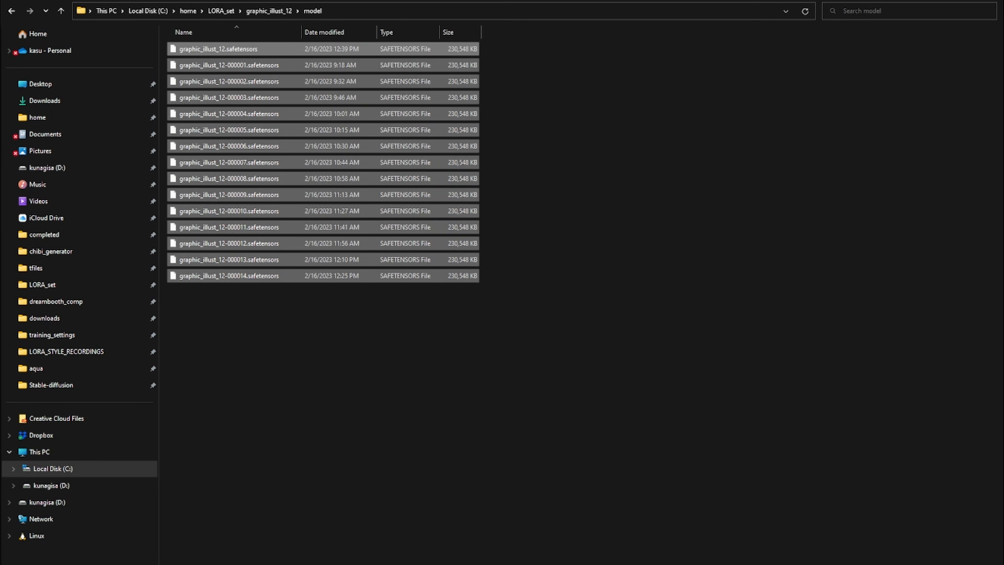
left_click(519, 394)
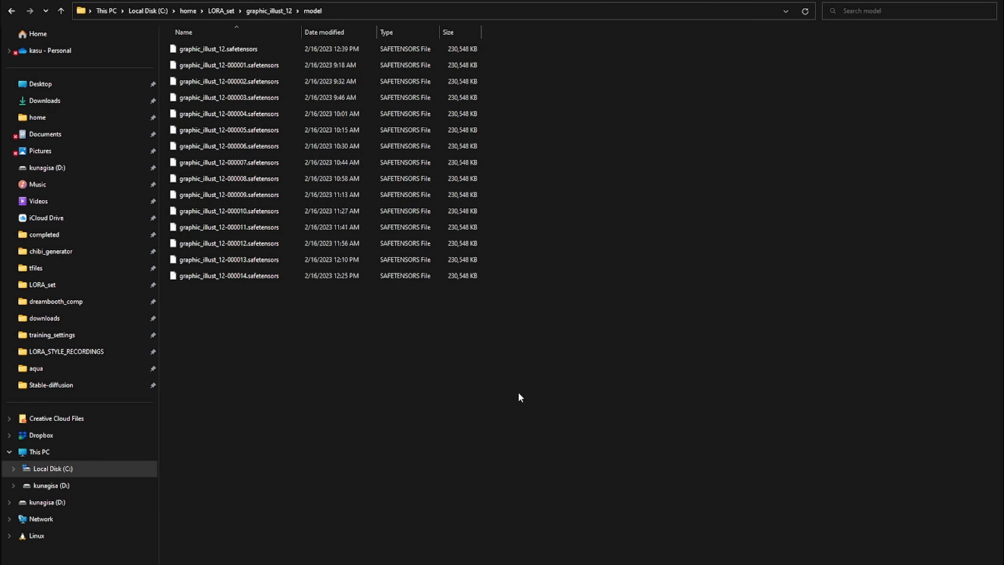
left_click_drag(565, 429, 237, 36)
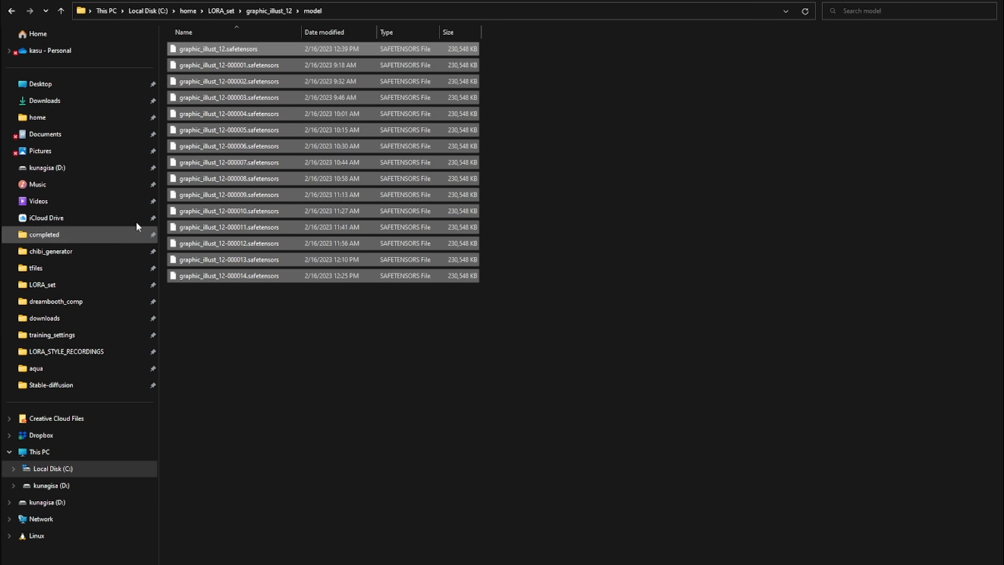
left_click(473, 431)
key("ctrl+a")
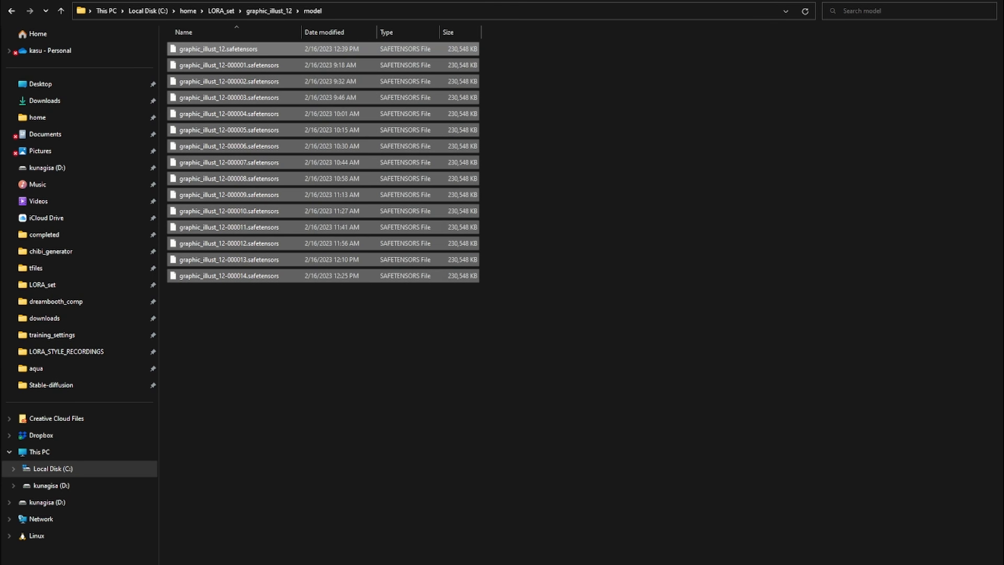
- Open the stable-diffusion-webui models Lora folder and look through the graphic_illust_12 files there
left_click(51, 385)
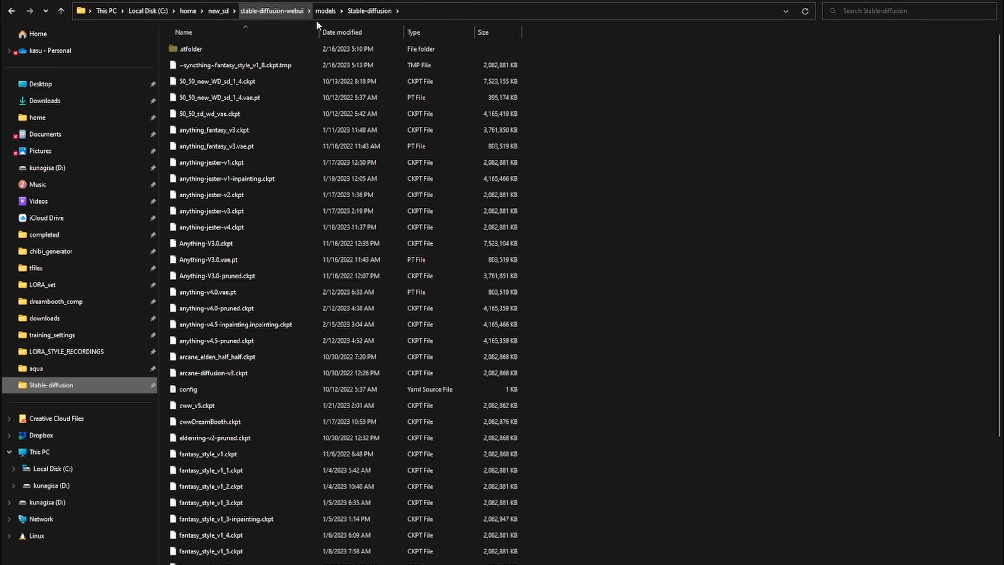
left_click(326, 11)
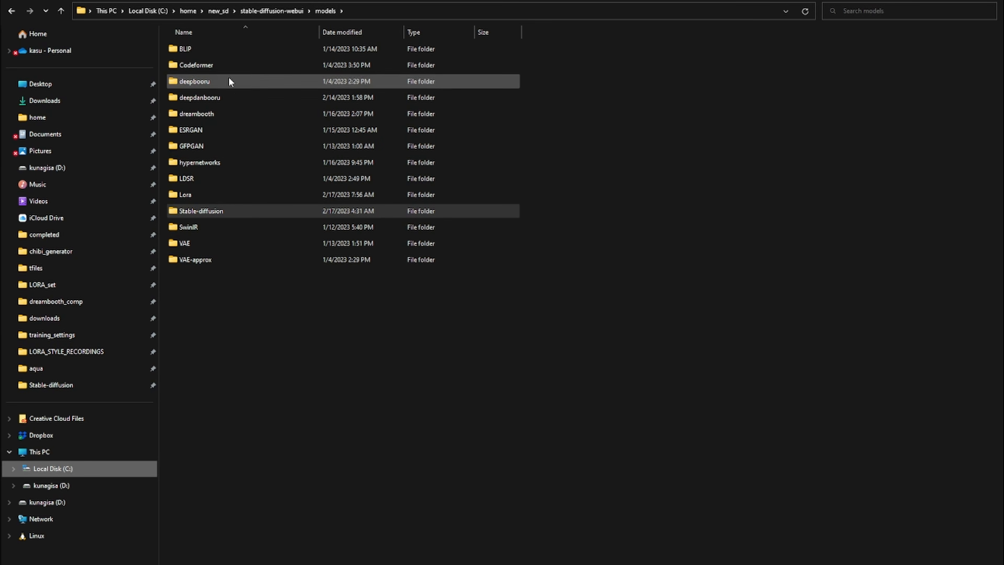
double_click(200, 195)
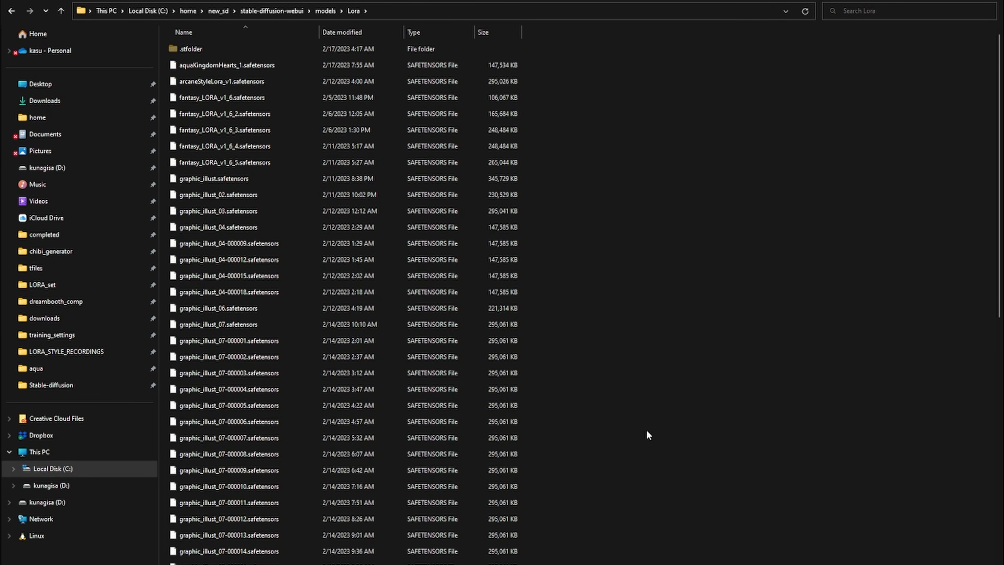
scroll(692, 270, "down", 5)
scroll(660, 348, "down", 10)
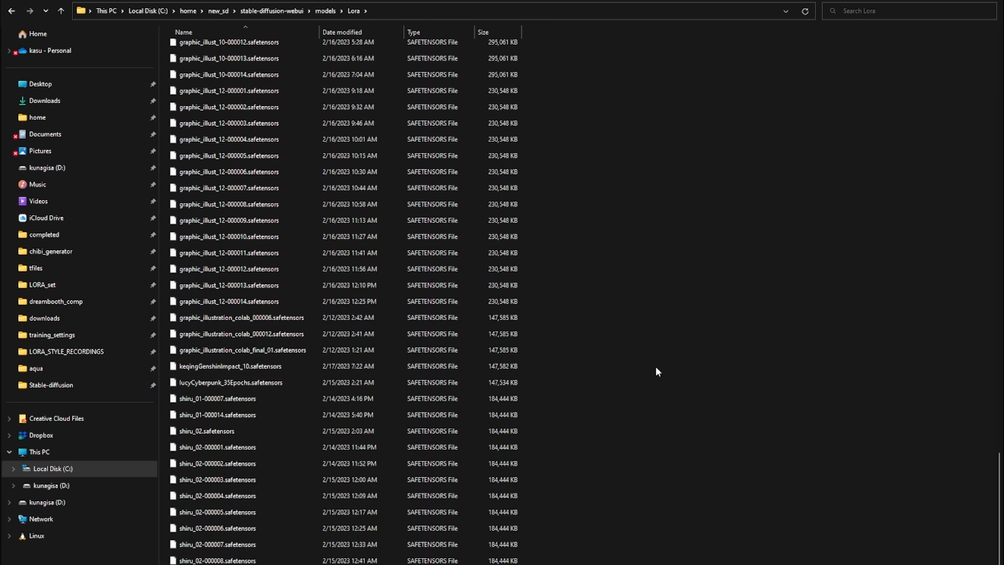
scroll(550, 380, "up", 4)
scroll(539, 342, "up", 15)
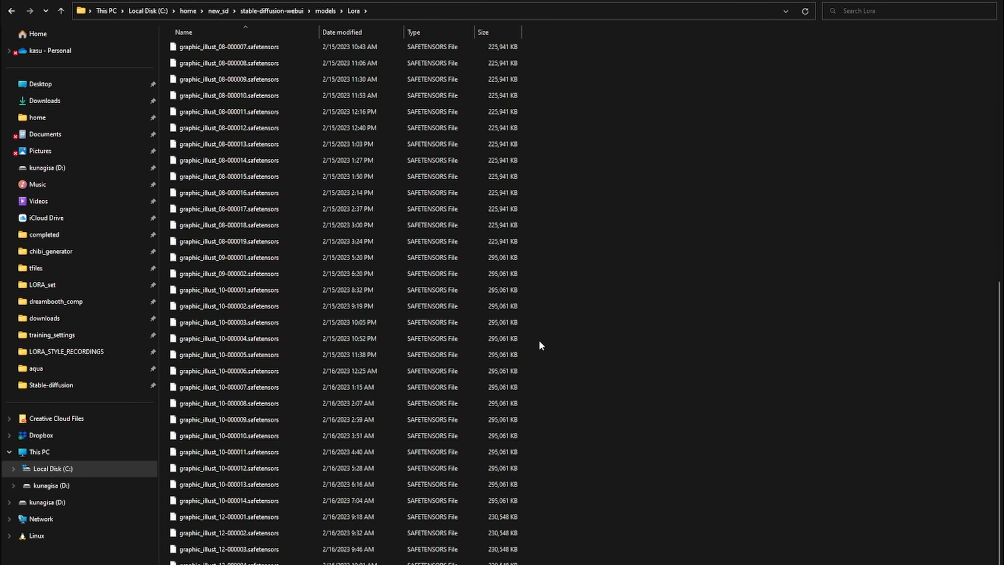
scroll(410, 403, "up", 2)
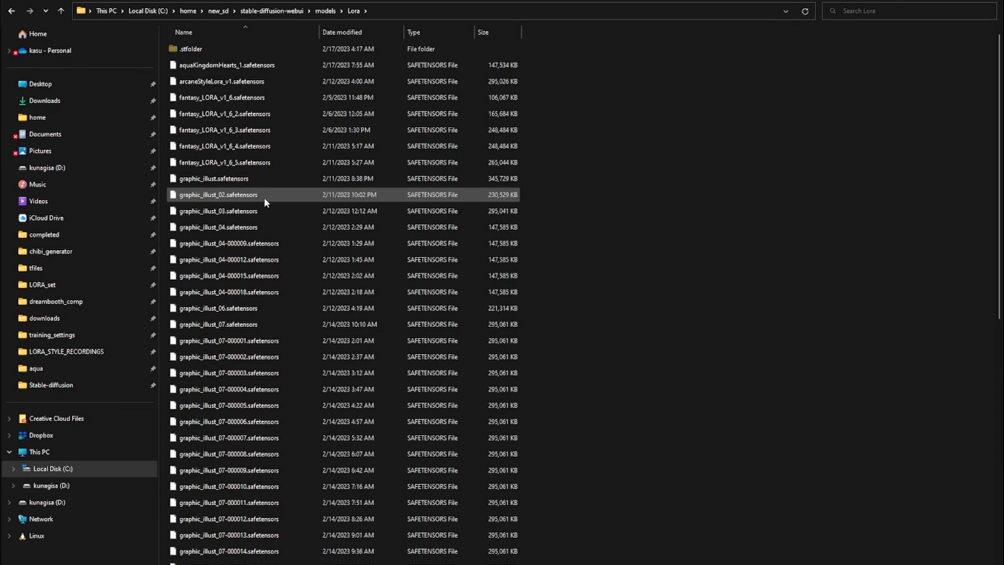
left_click_drag(645, 153, 677, 328)
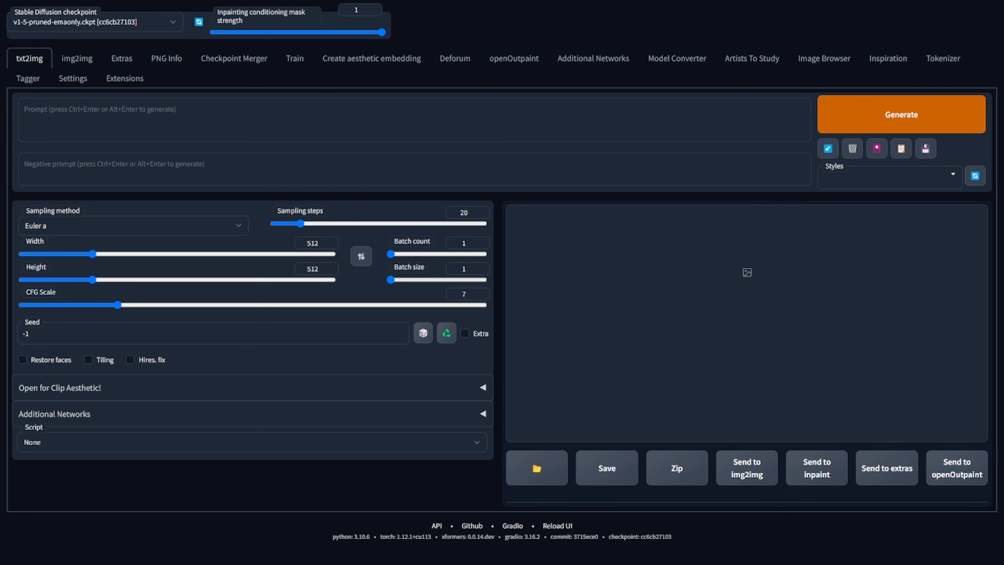
- Open the Lora extra networks panel and filter it for graphic_illust_12
left_click(877, 149)
left_click(243, 224)
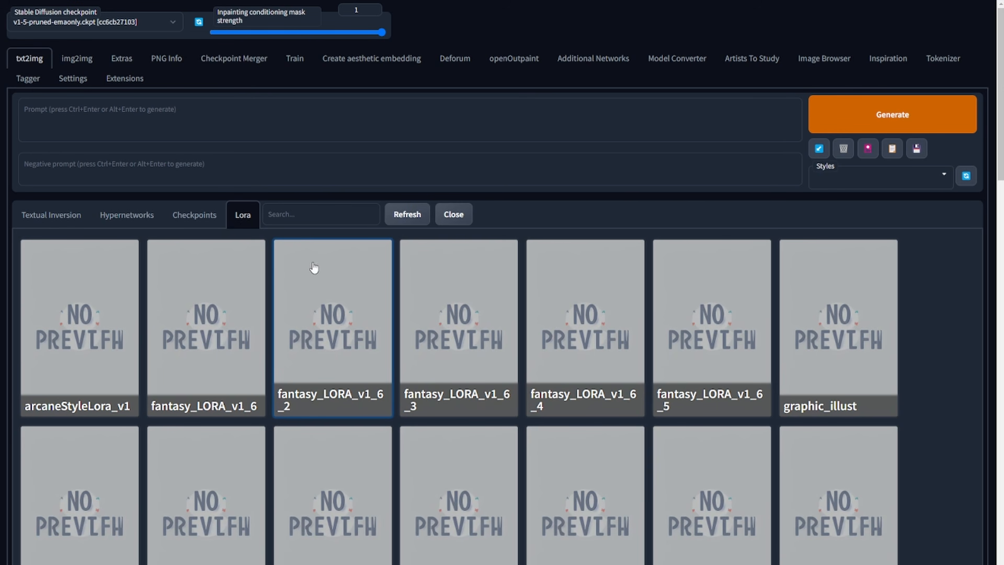
left_click(340, 210)
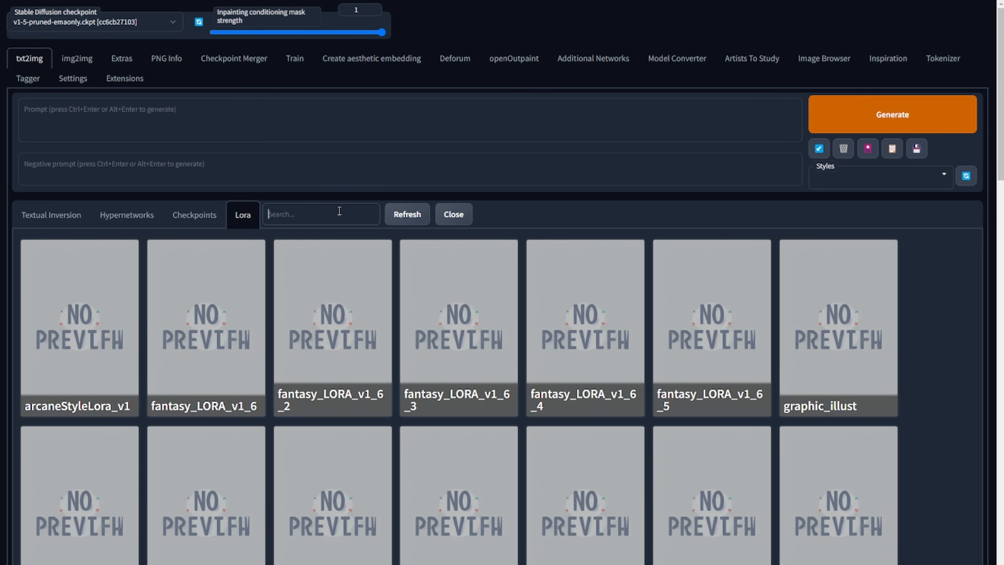
type("graphic_illus")
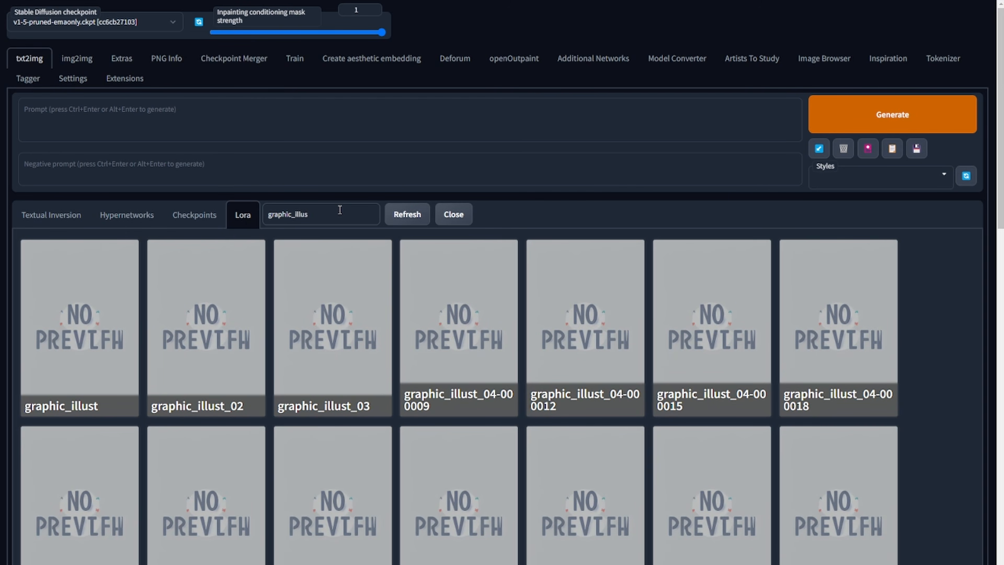
type("_")
key("BackSpace")
type("t_12")
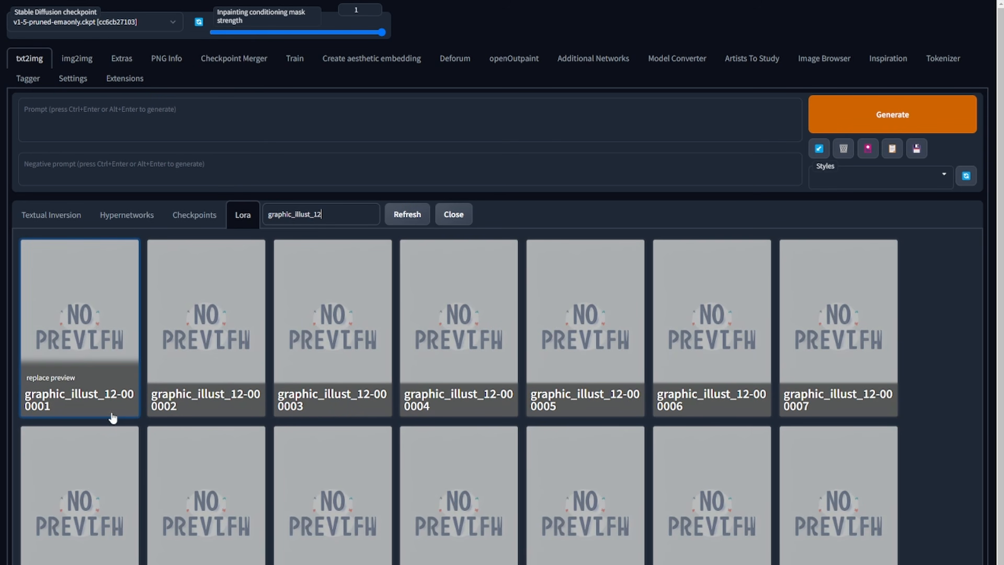
- Replace the prompt with the pasted close-up portrait prompt using <lora:graphic_illust_12-000007:1>
left_click(68, 352)
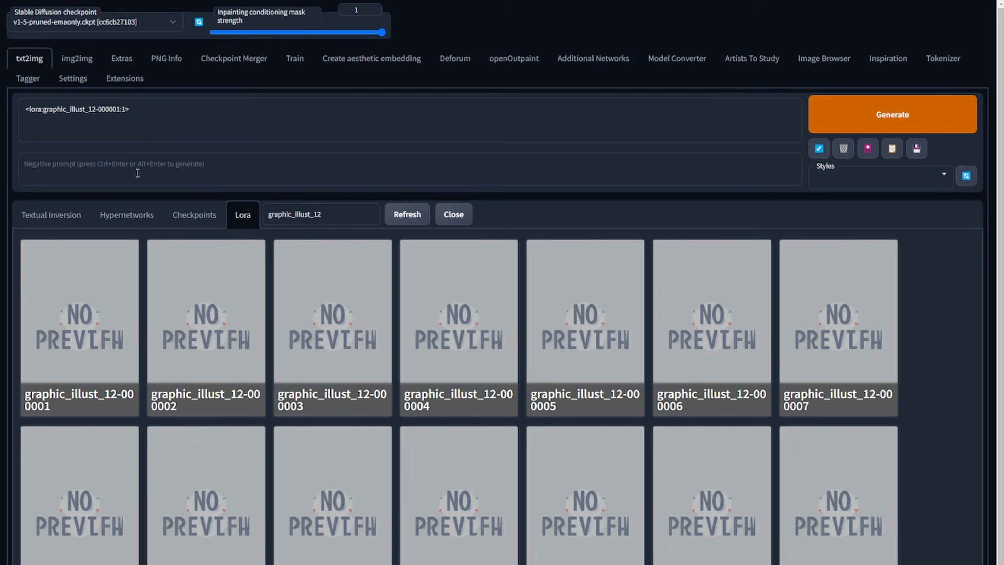
triple_click(41, 106)
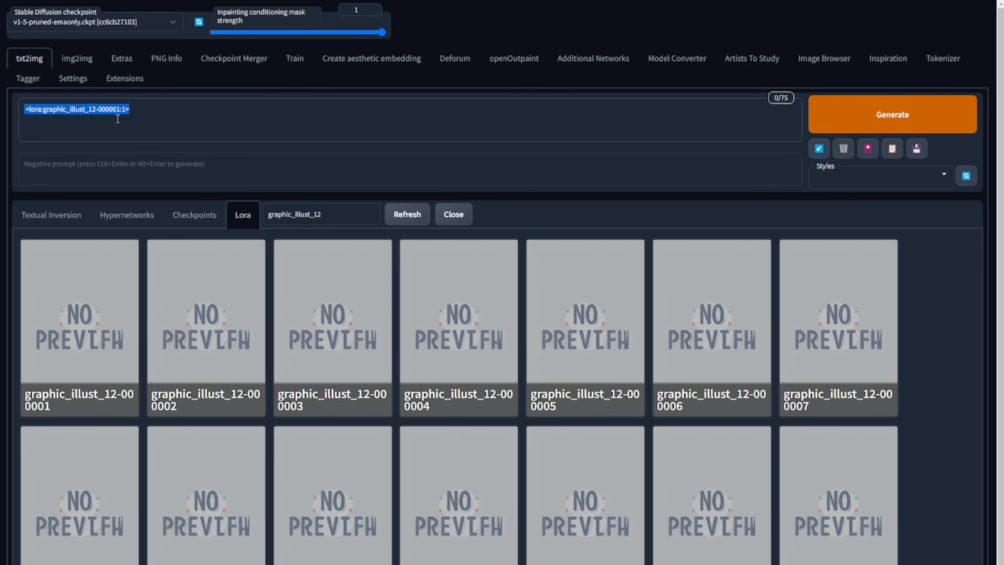
left_click(149, 118)
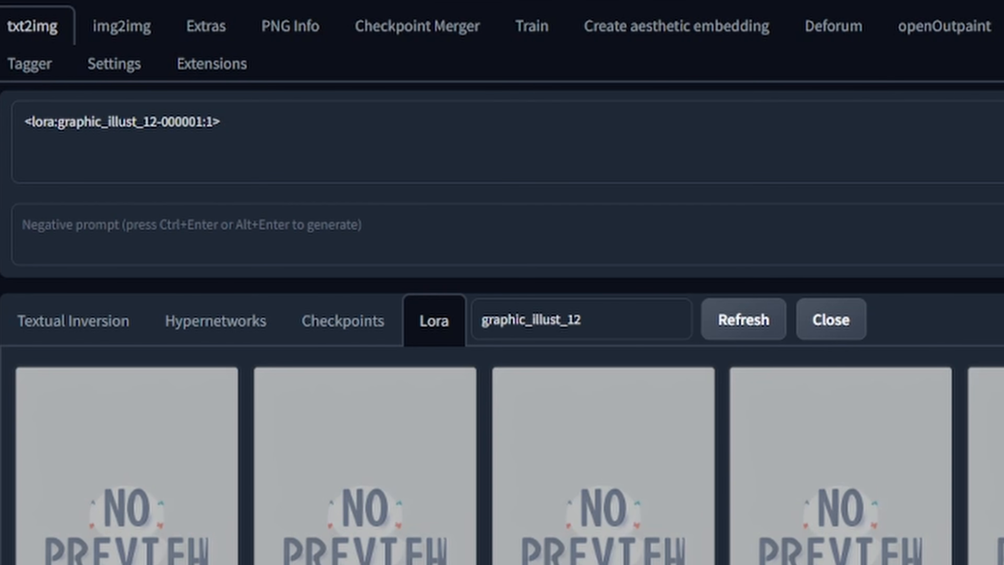
left_click(202, 122)
key("ctrl+a")
type("close up portrait female in the style of <lora:graphic_illust_12-000007:1>, (white hair), (green eye color:1.2), short hair, streetwear, smirking, standing in a street, at night,")
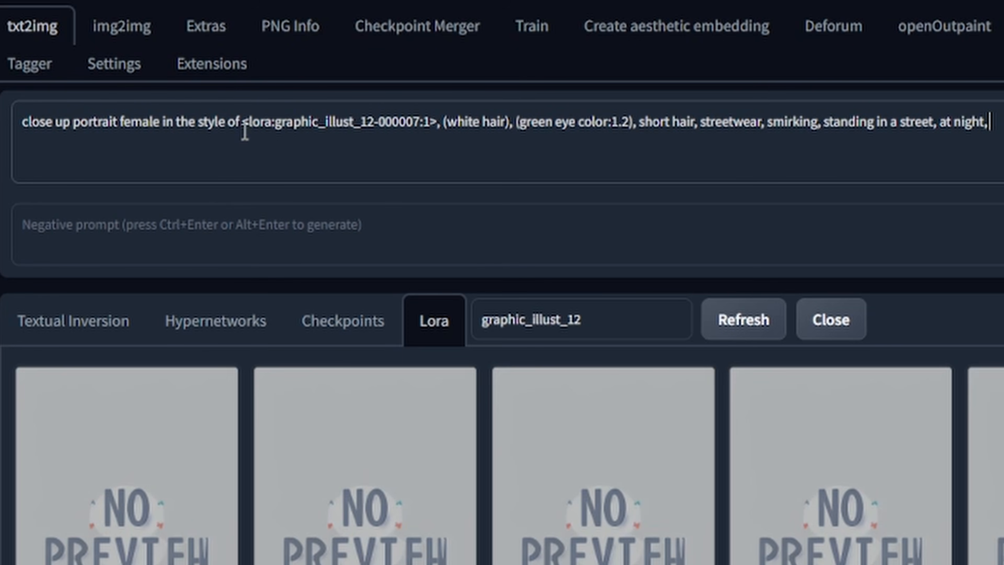
- Paste the negative prompt with oversaturated, grainy, bad-artist, watermark and low-quality terms
left_click_drag(241, 122, 438, 123)
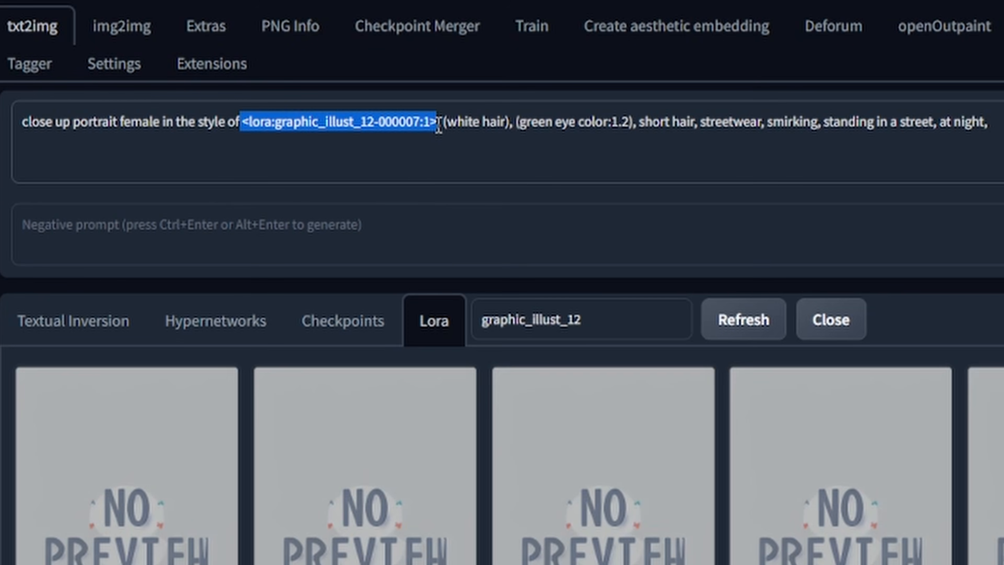
left_click(449, 143)
left_click(393, 119)
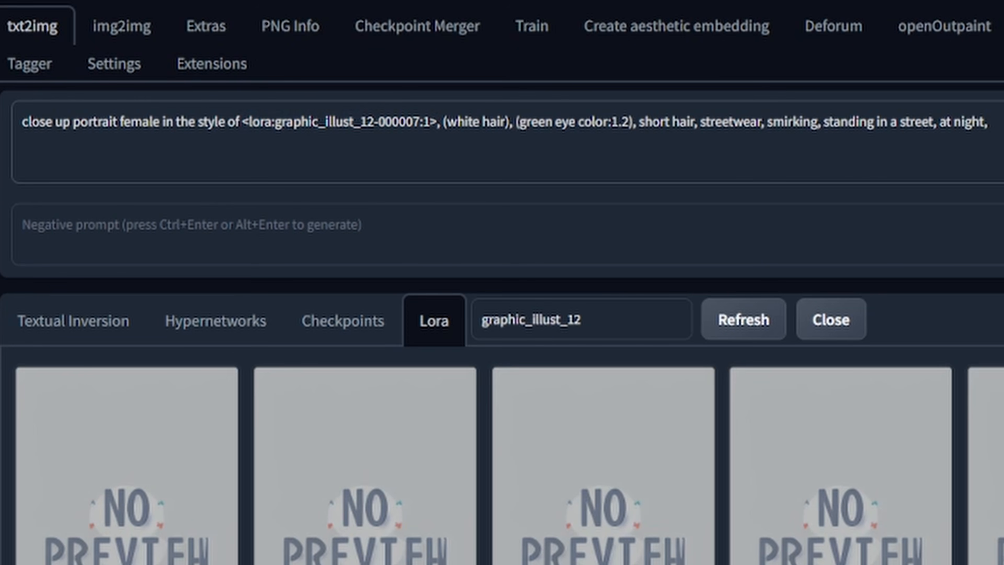
double_click(394, 122)
left_click(435, 123)
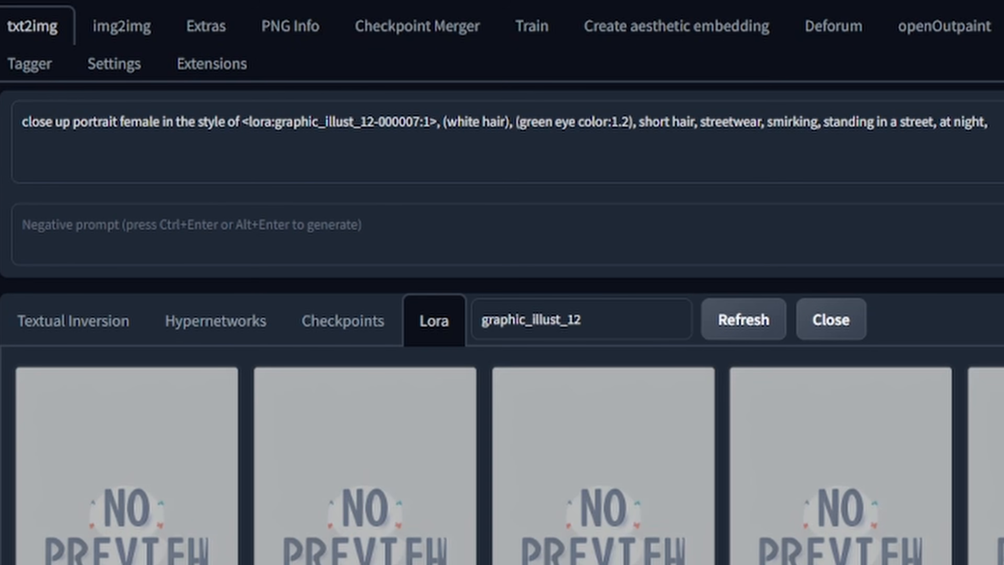
left_click(139, 223)
key("ctrl+v")
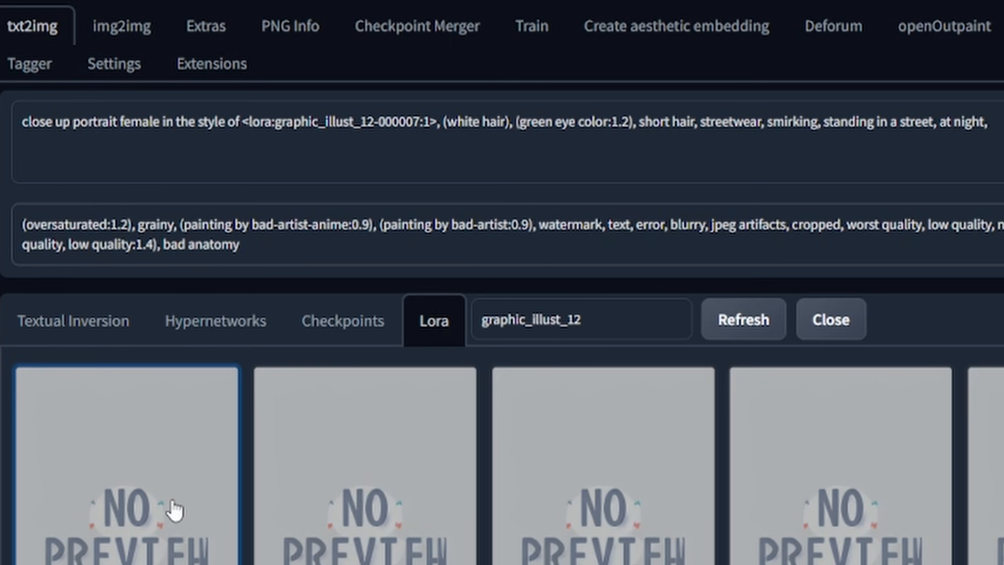
- Set the sampling method to DPM++ 2M, sampling steps to 35, and increase the image height
left_click(845, 339)
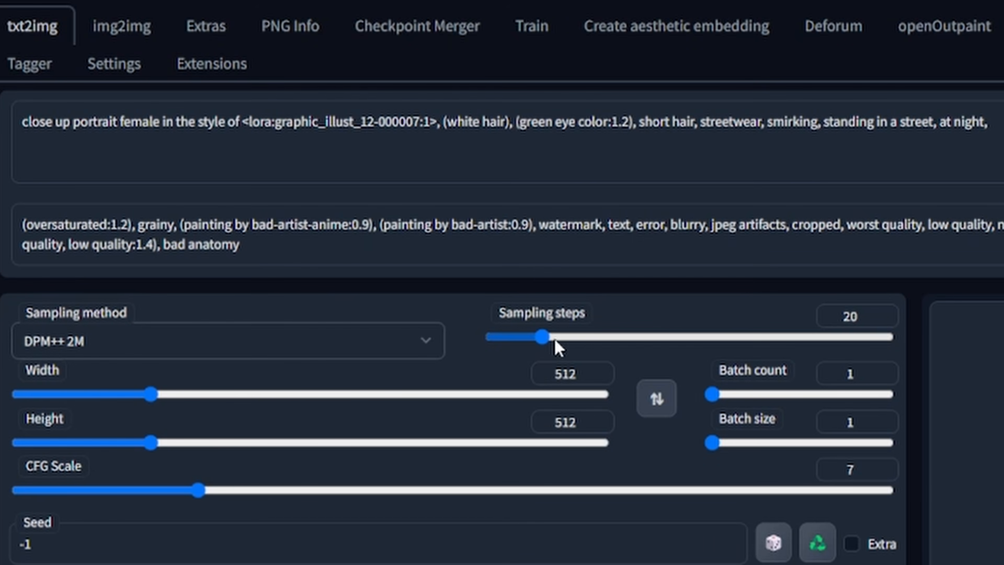
left_click_drag(544, 338, 582, 335)
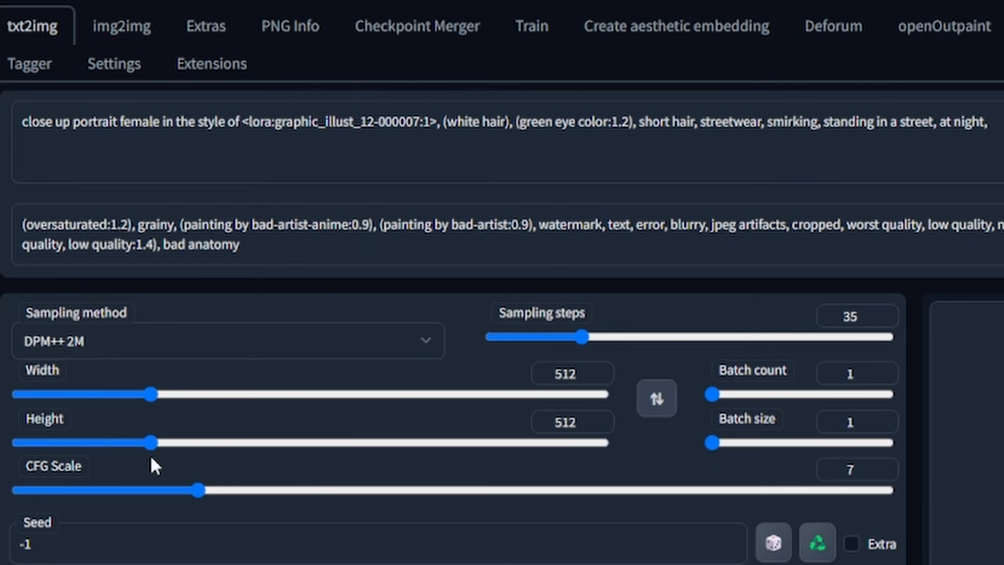
left_click_drag(152, 444, 190, 447)
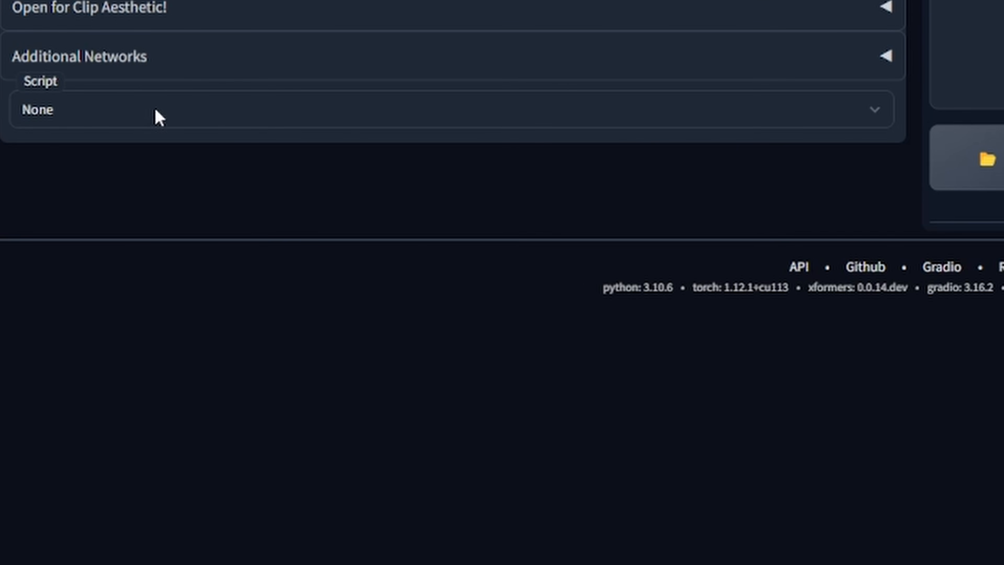
- Choose the X/Y/Z plot script and set its X type to Prompt S/R
left_click(160, 116)
left_click(157, 211)
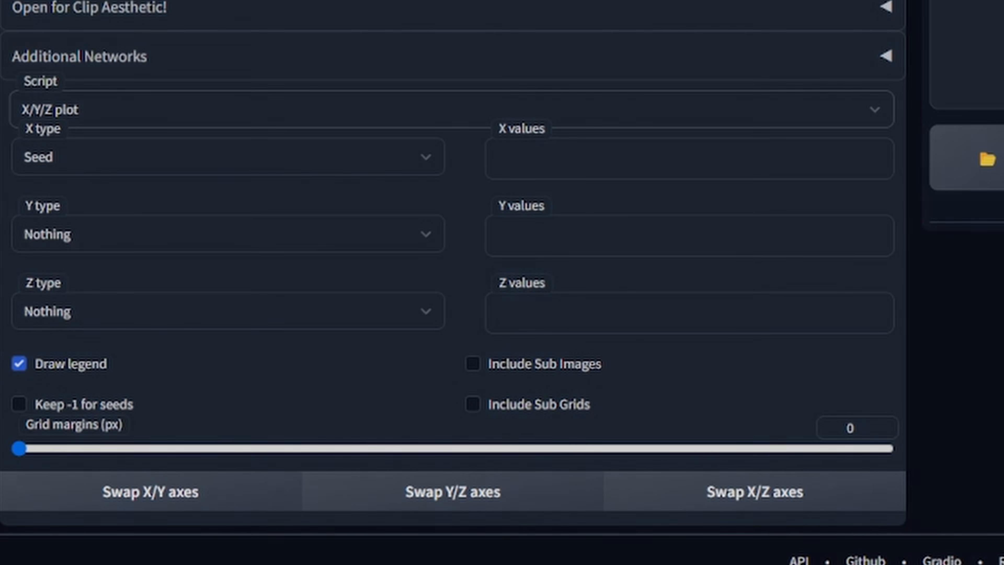
left_click_drag(204, 360, 273, 360)
left_click(275, 356)
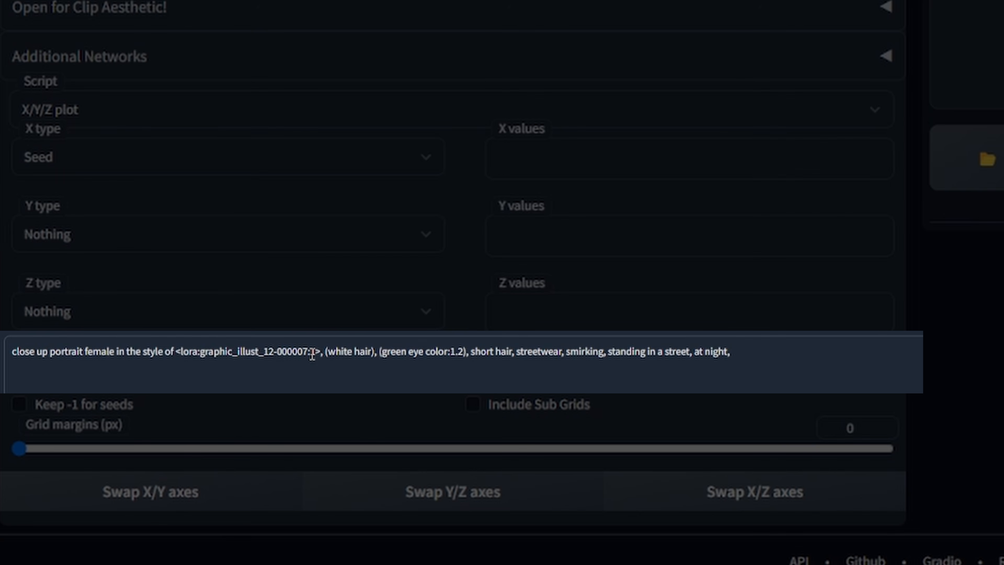
left_click_drag(310, 353, 319, 353)
left_click(321, 352)
left_click(101, 321)
- Replace 000007 in the prompt's LoRA tag with NUM and paste X values NUM, 000001 through 000014
double_click(290, 351)
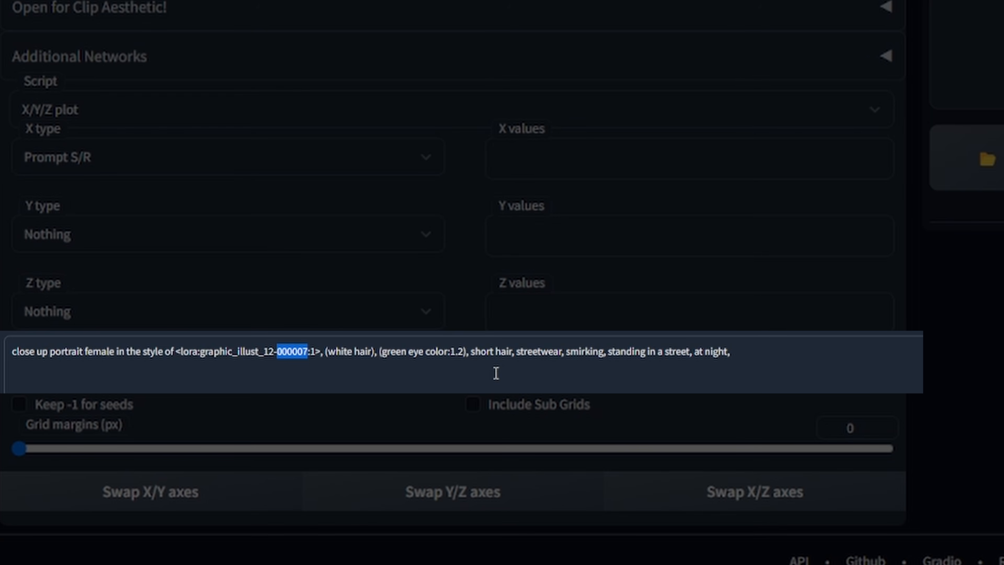
type("NUM")
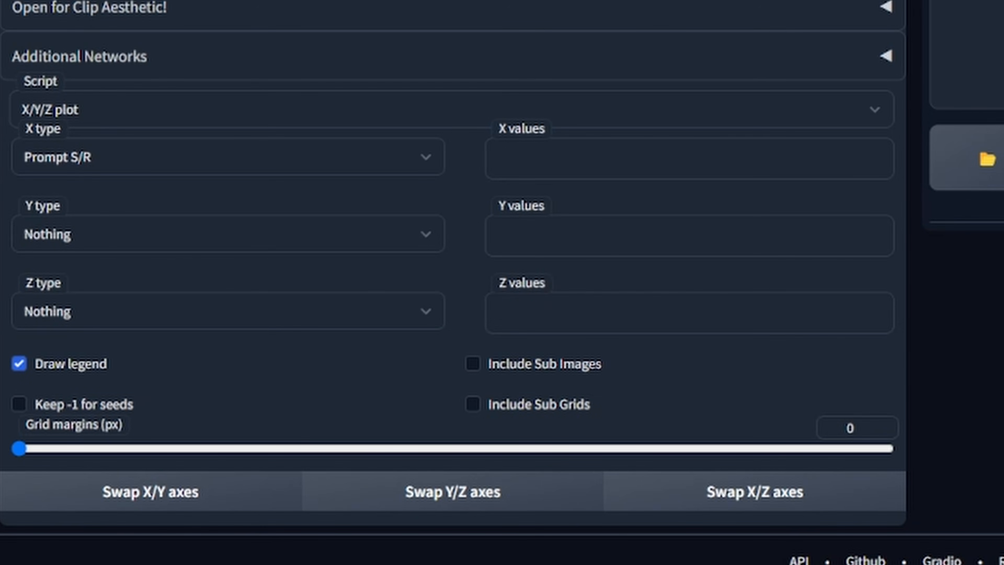
left_click(764, 140)
type("NUM, 000001, 000002, 000003, 000004, 000005, 000006, 000007, 000008, 000009, 000010, 000011, 000012, 000013, 000014")
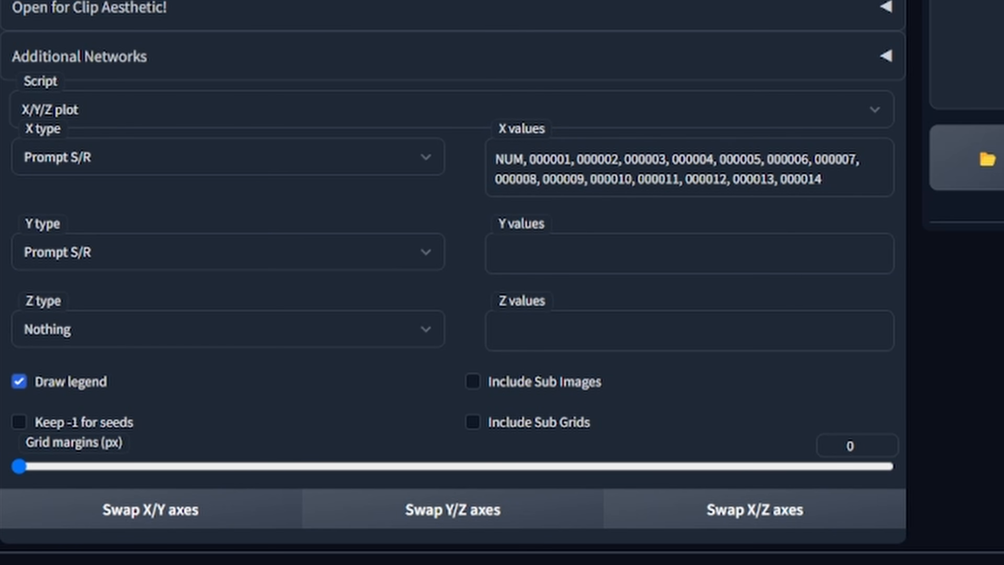
- Paste Y values STRENGTH, 0.1 through 1, and replace the LoRA tag's weight in the prompt with STRENGTH
left_click(877, 239)
type("STRENGTH, 0.1, 0.2, 0.3, 0.4, 0.5, 0.6, 0.7, 0.8, 0.9, 1")
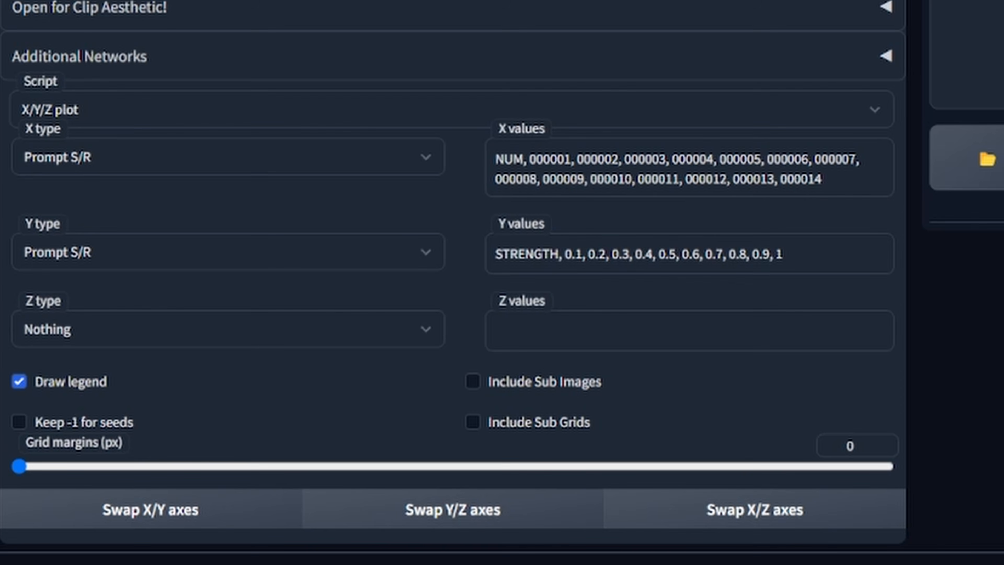
type("St")
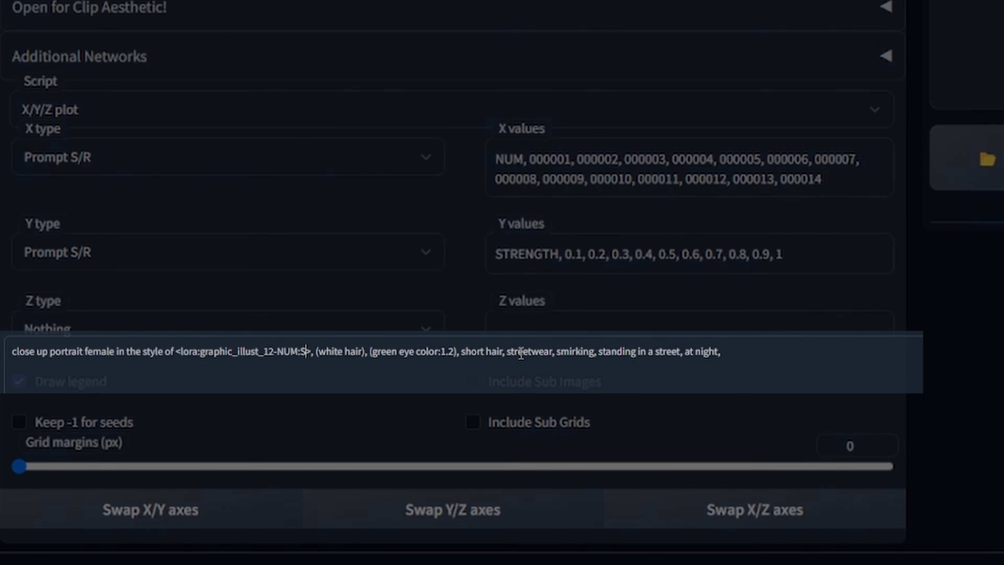
key("BackSpace")
type("TRENGTH")
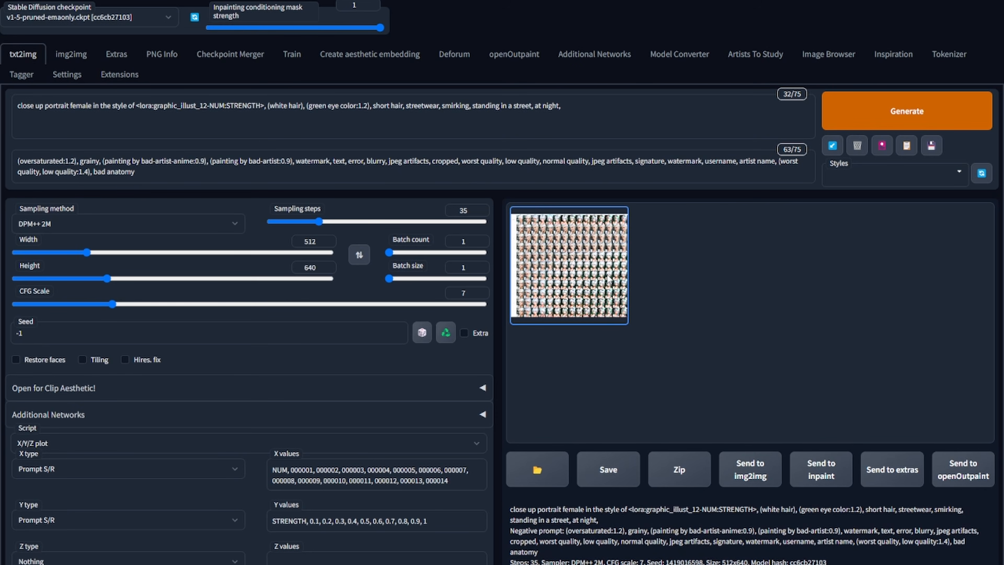
- Open the generated epoch-by-strength grid image in the preview
left_click(608, 279)
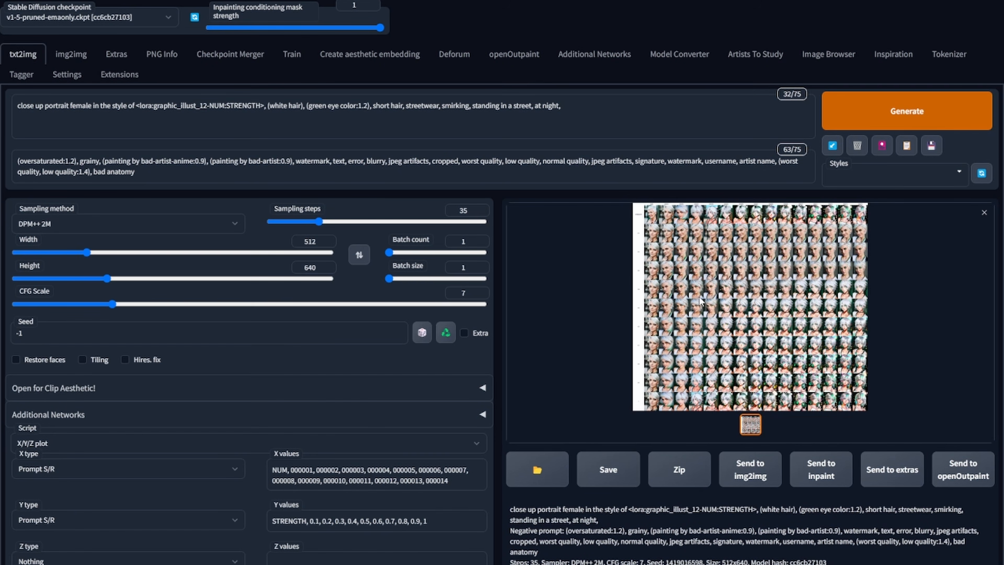
left_click(719, 376)
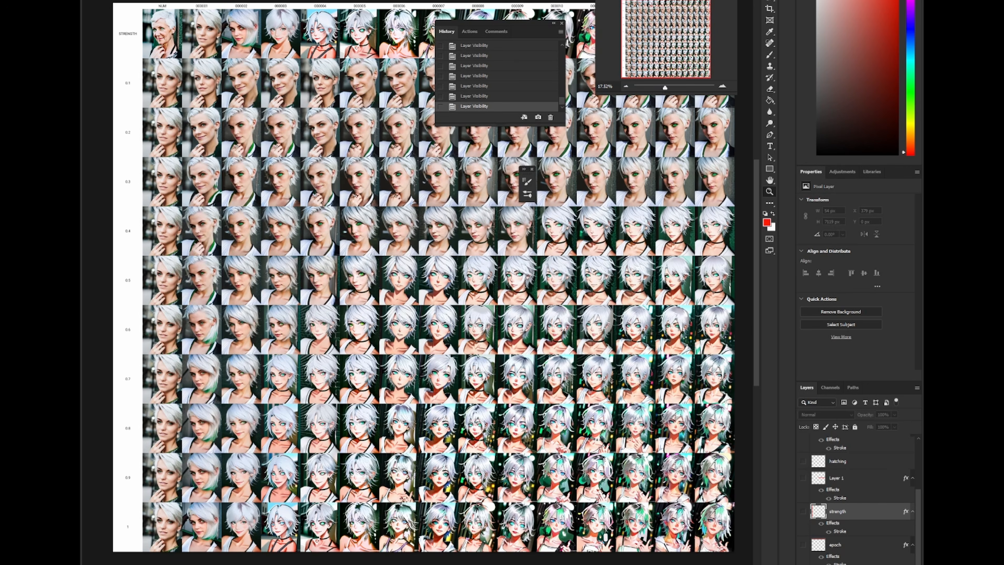
- In Photoshop, examine the full grid, comparing each epoch column across the strength rows
scroll(423, 285, "up", 3)
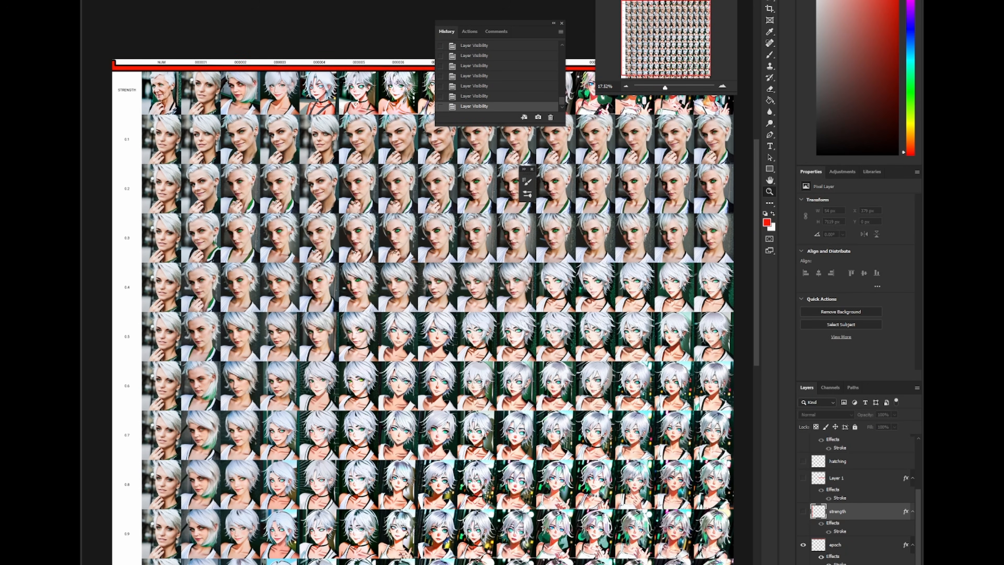
left_click_drag(423, 285, 408, 326)
left_click_drag(185, 101, 277, 104)
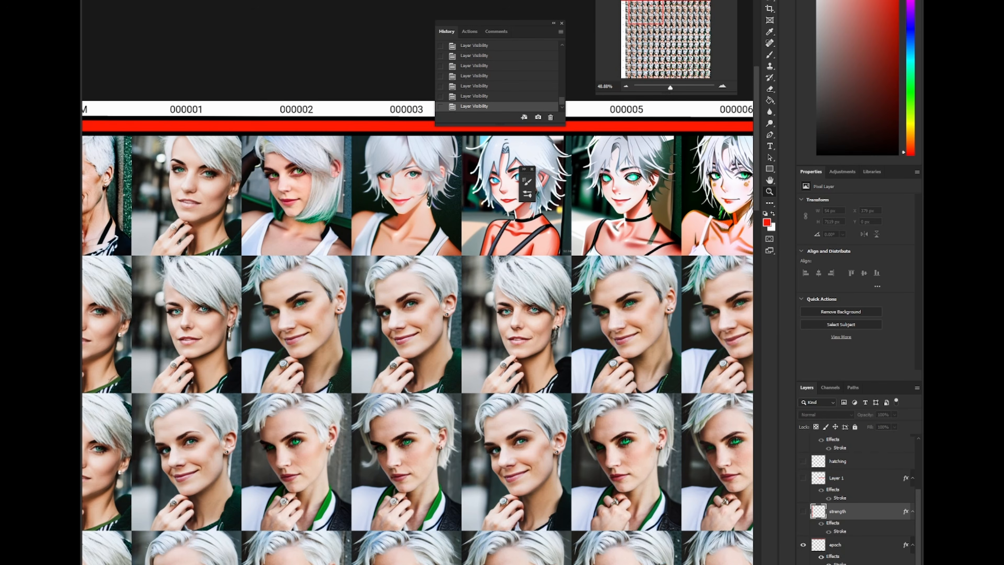
left_click_drag(514, 238, 246, 306)
left_click_drag(731, 301, 102, 262)
left_click_drag(528, 331, 516, 285)
left_click_drag(316, 336, 718, 171)
left_click_drag(275, 334, 456, 256)
scroll(496, 323, "down", 3)
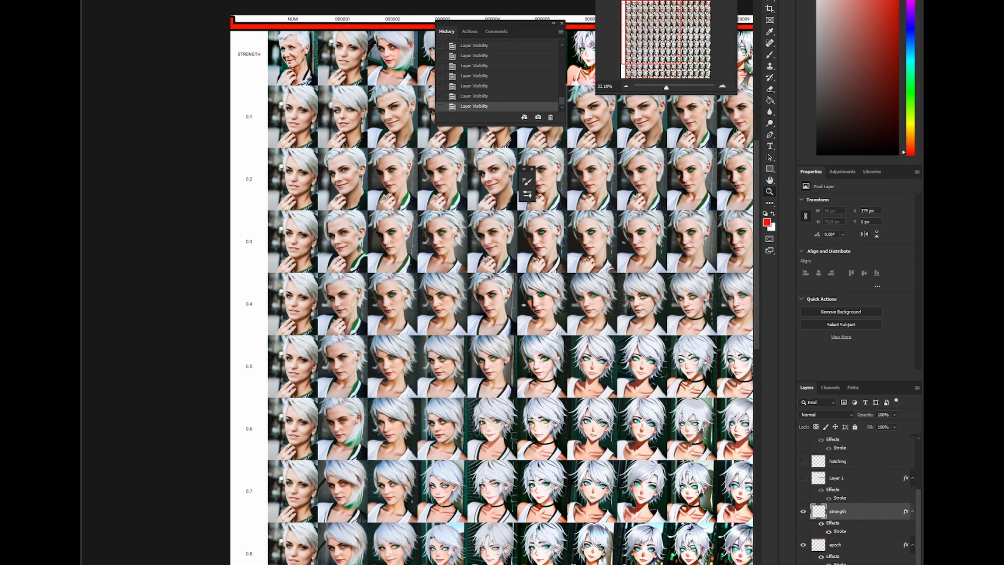
left_click_drag(479, 372, 408, 159)
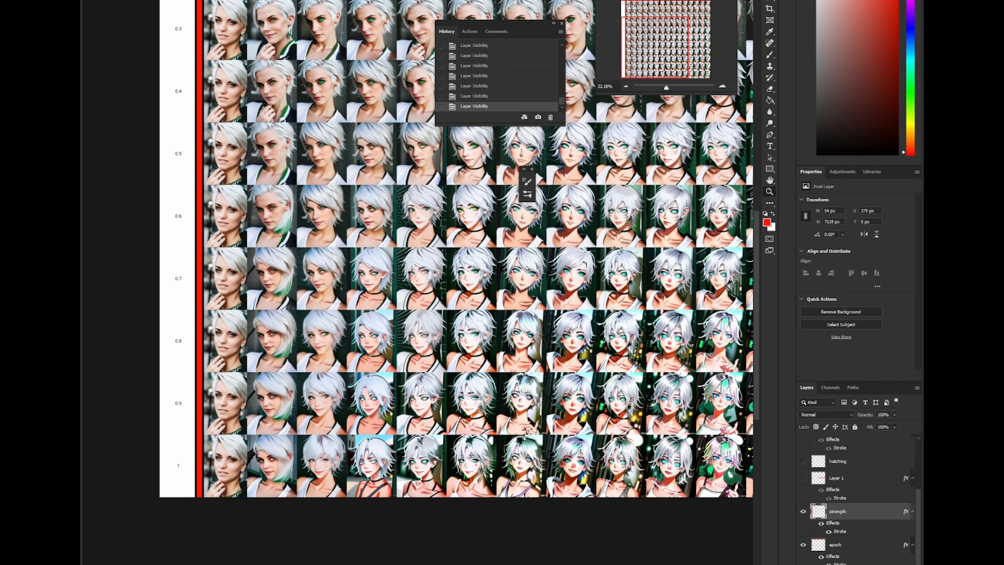
left_click_drag(467, 277, 397, 321)
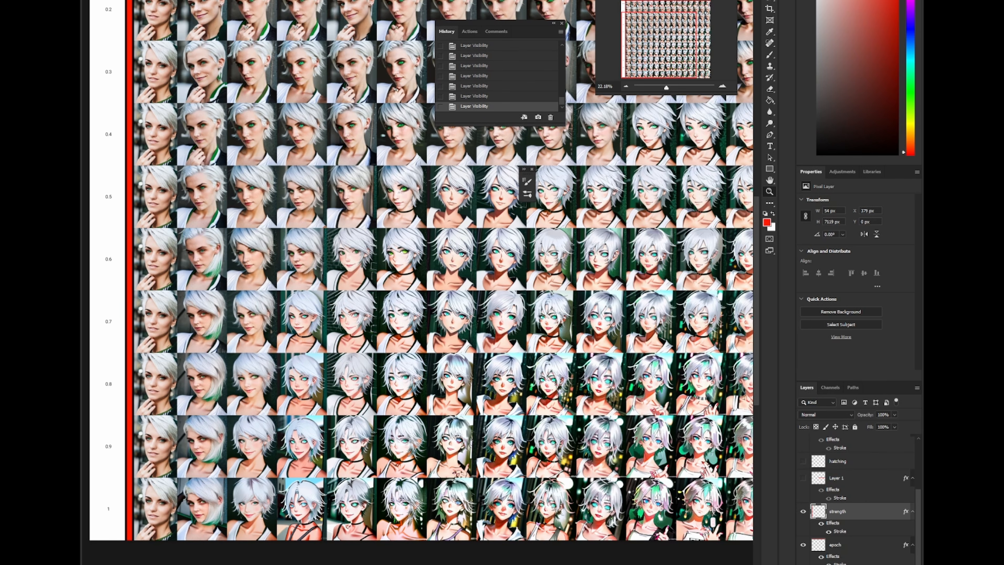
left_click_drag(713, 522, 654, 521)
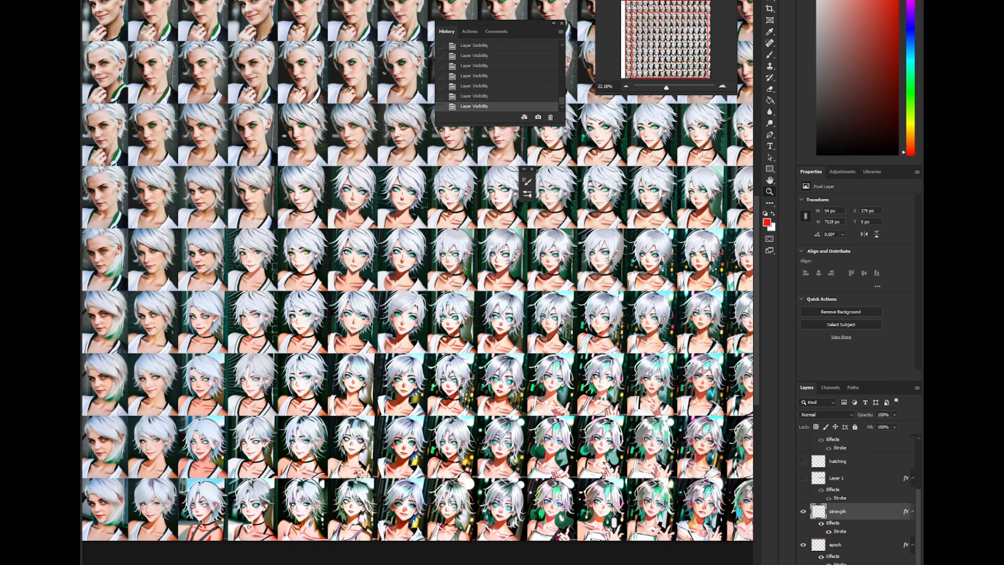
left_click_drag(494, 284, 319, 277)
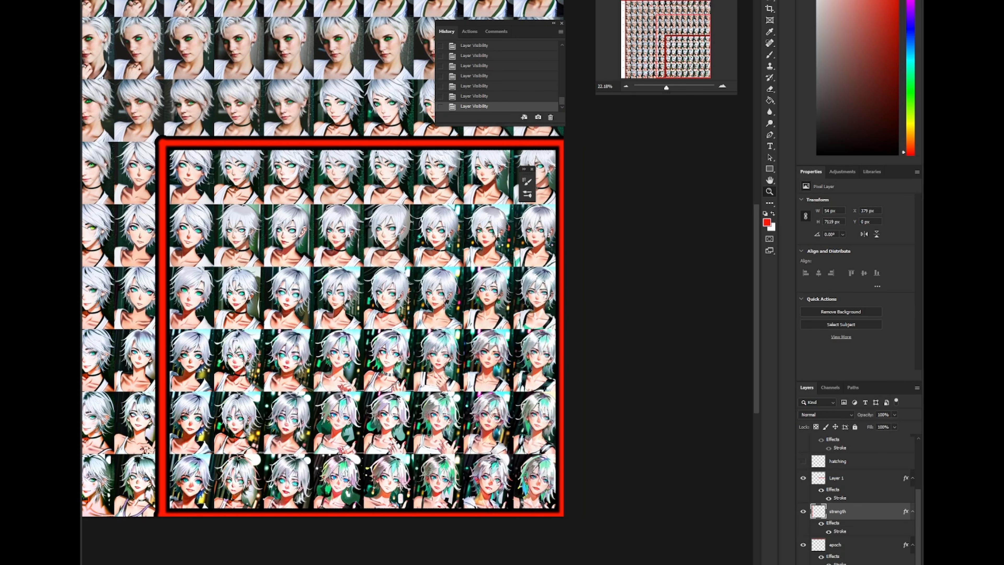
left_click_drag(394, 337, 502, 297)
left_click_drag(467, 337, 452, 341)
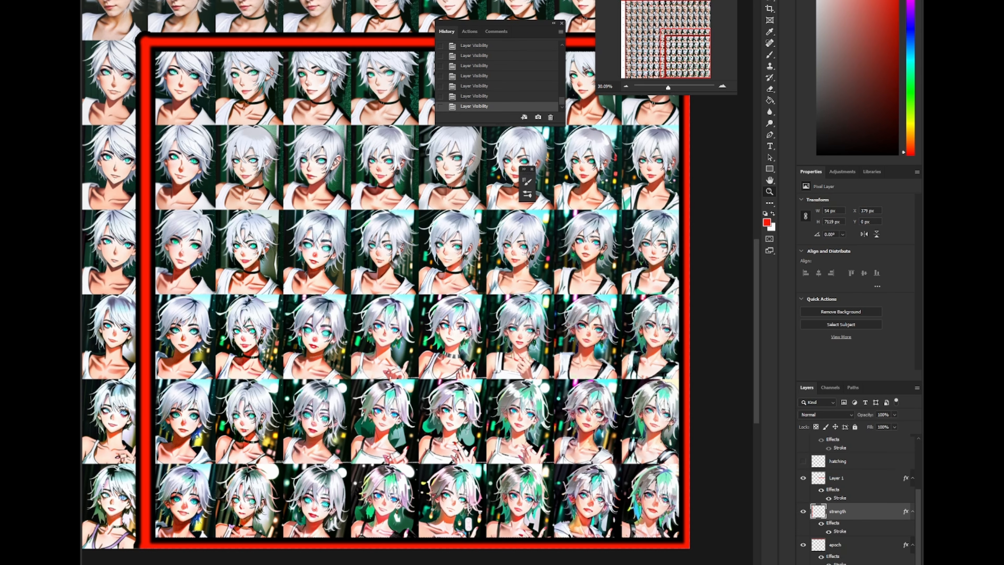
- Zoom into the high-epoch, high-strength images of the grid to inspect their details
scroll(192, 509, "up", 8)
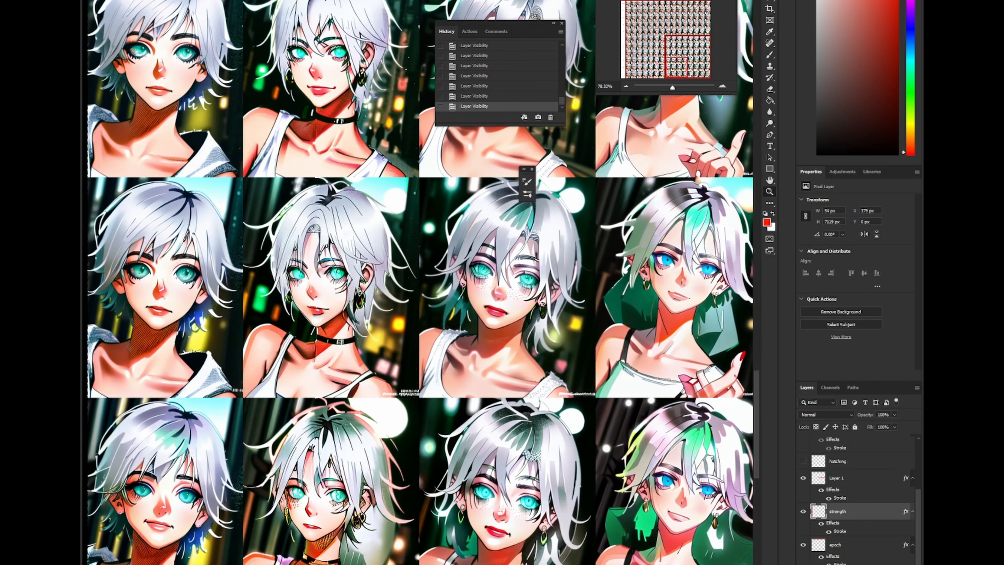
left_click_drag(192, 509, 354, 331)
scroll(213, 342, "up", 3)
scroll(285, 400, "up", 3)
scroll(434, 348, "down", 1)
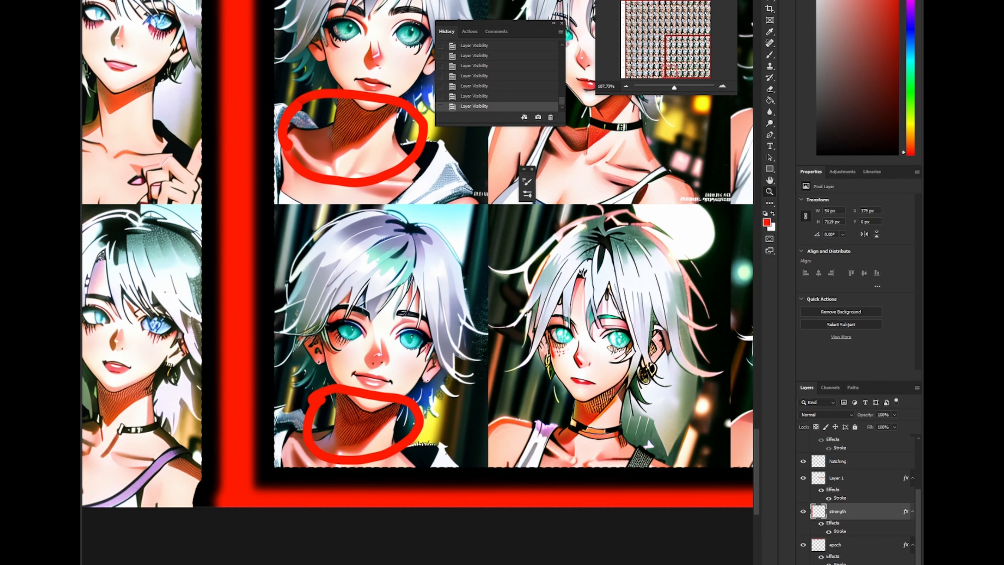
left_click_drag(706, 307, 290, 359)
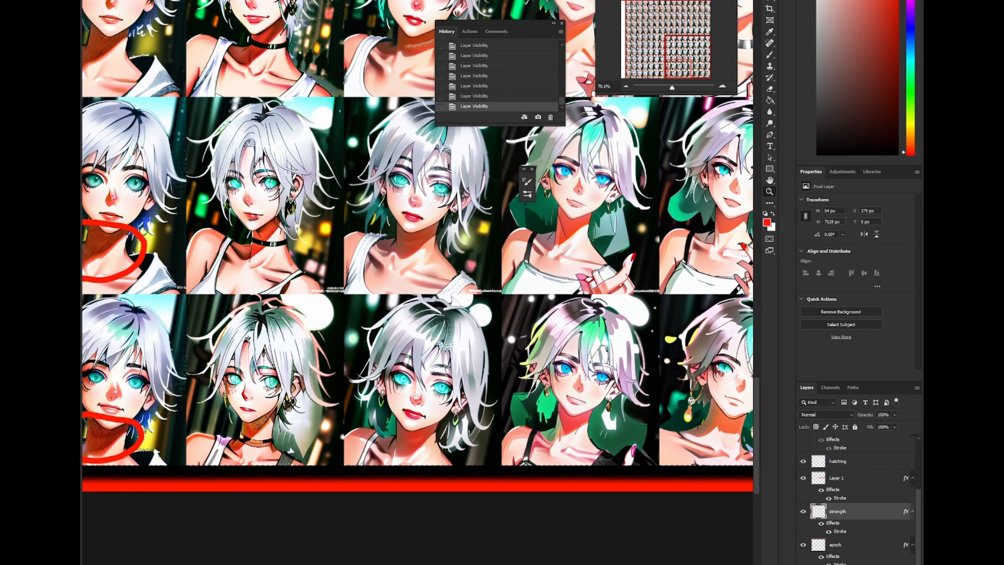
scroll(858, 494, "up", 2)
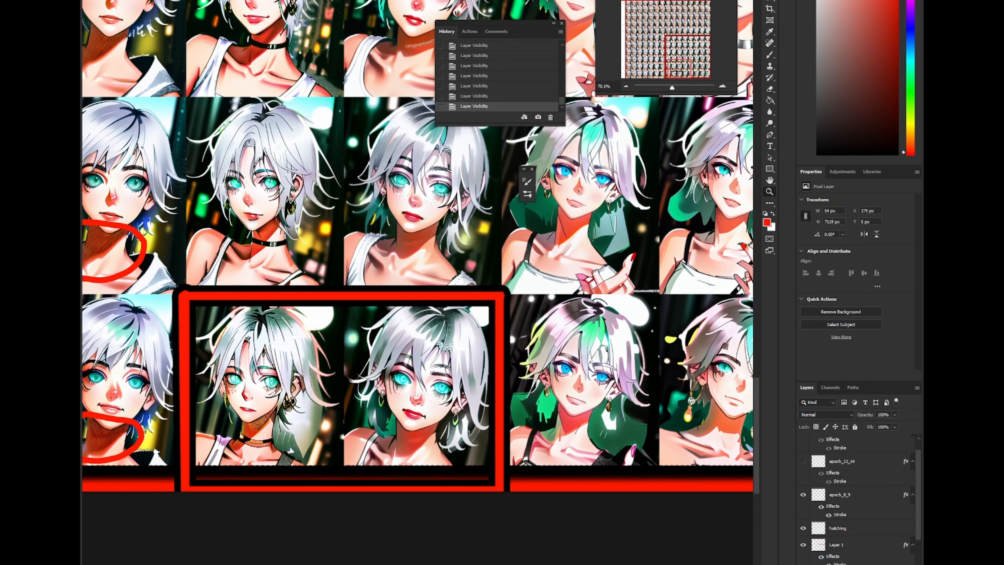
left_click_drag(258, 392, 335, 407)
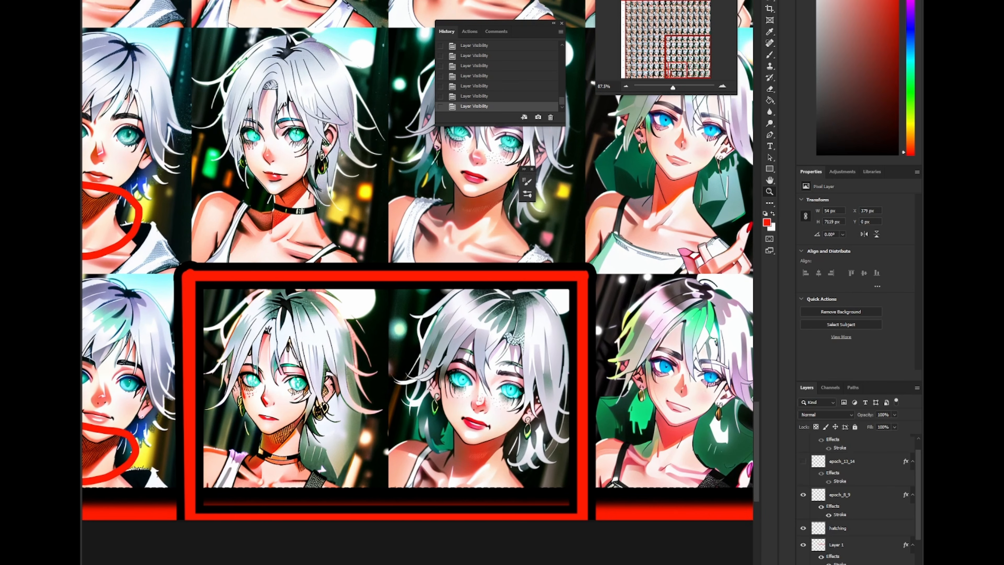
left_click_drag(455, 414, 143, 398)
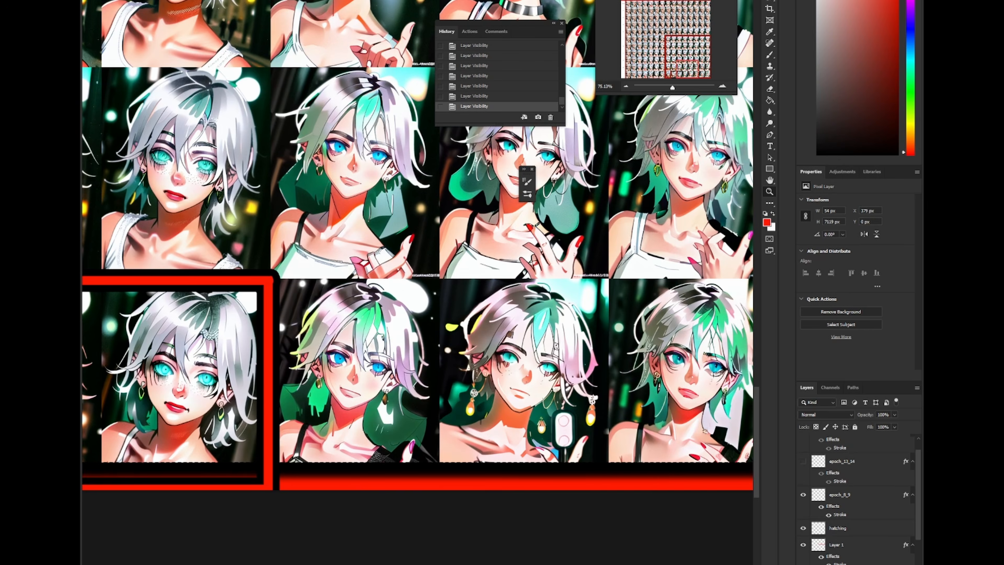
left_click_drag(315, 374, 364, 373)
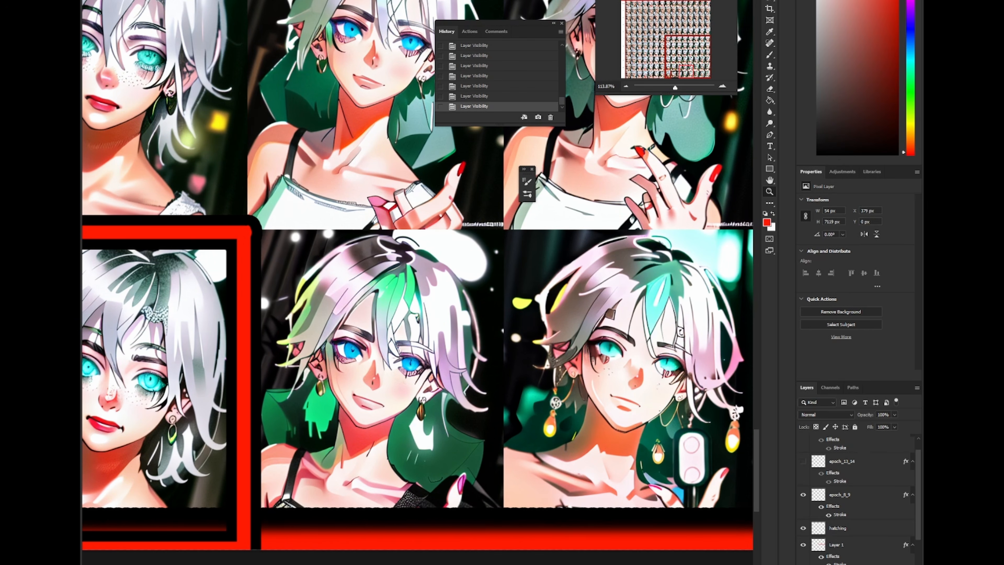
left_click_drag(516, 393, 196, 384)
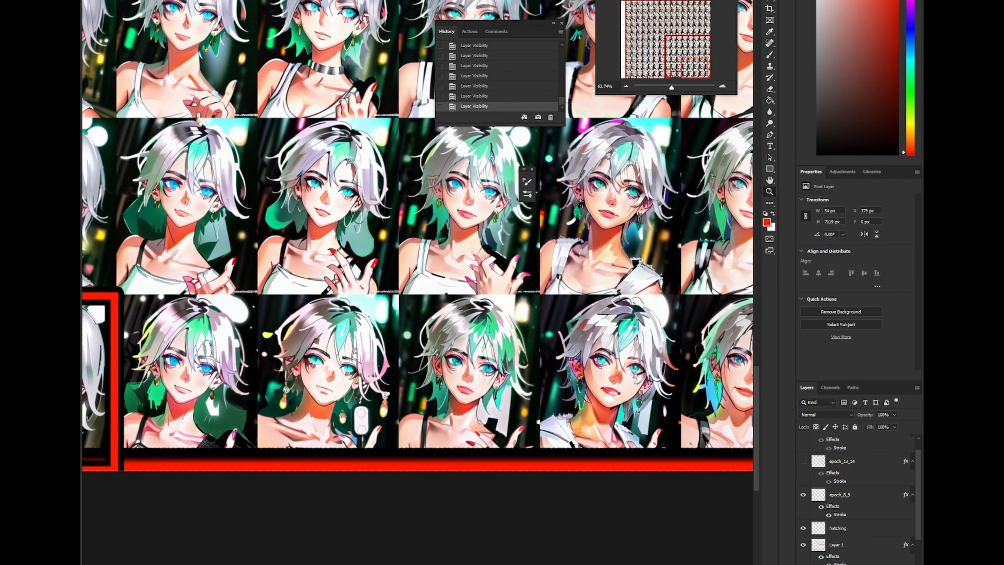
left_click_drag(409, 366, 359, 368)
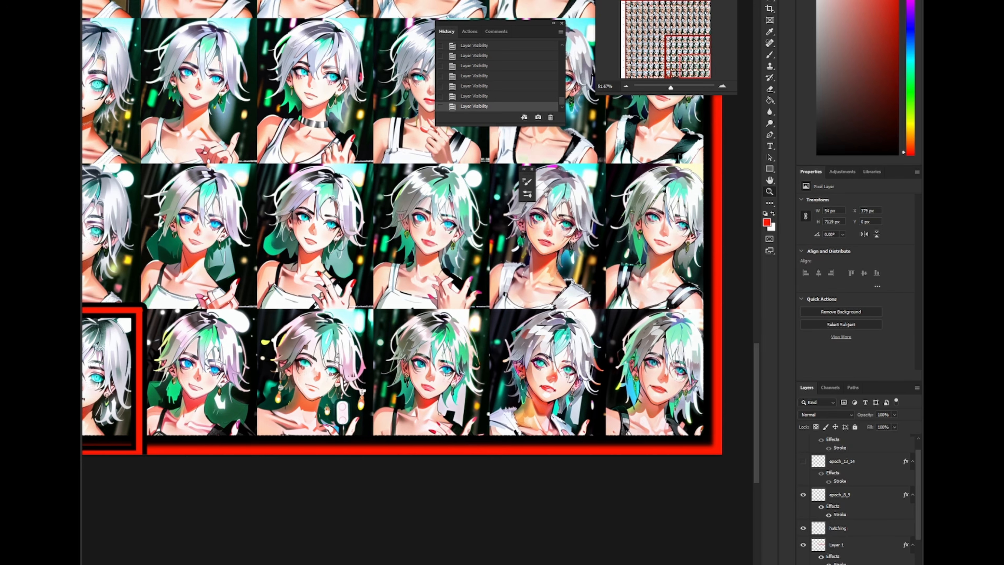
mouse_move(446, 390)
left_mouse_down()
mouse_move(461, 389)
mouse_move(452, 389)
left_mouse_up()
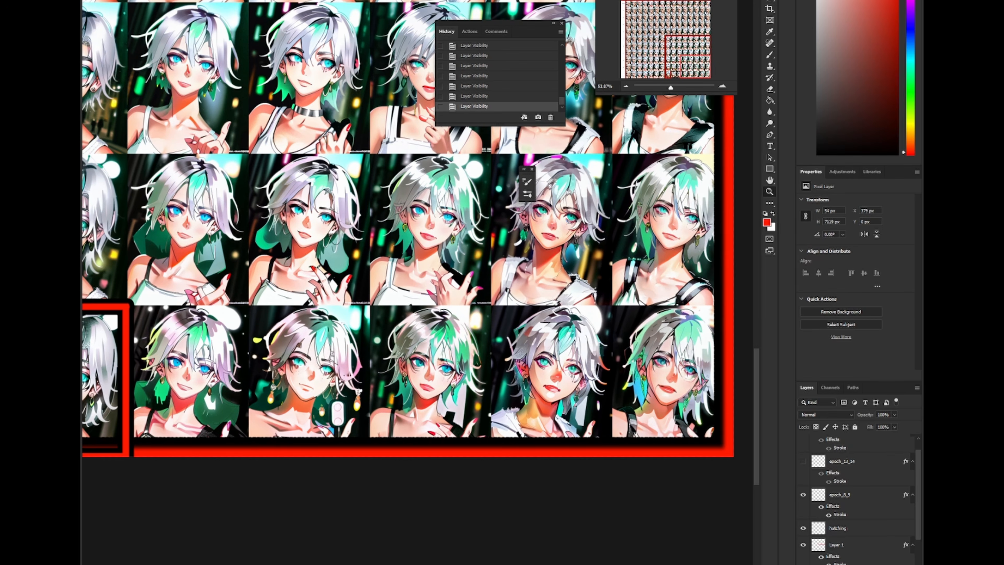
left_click_drag(452, 316, 344, 318)
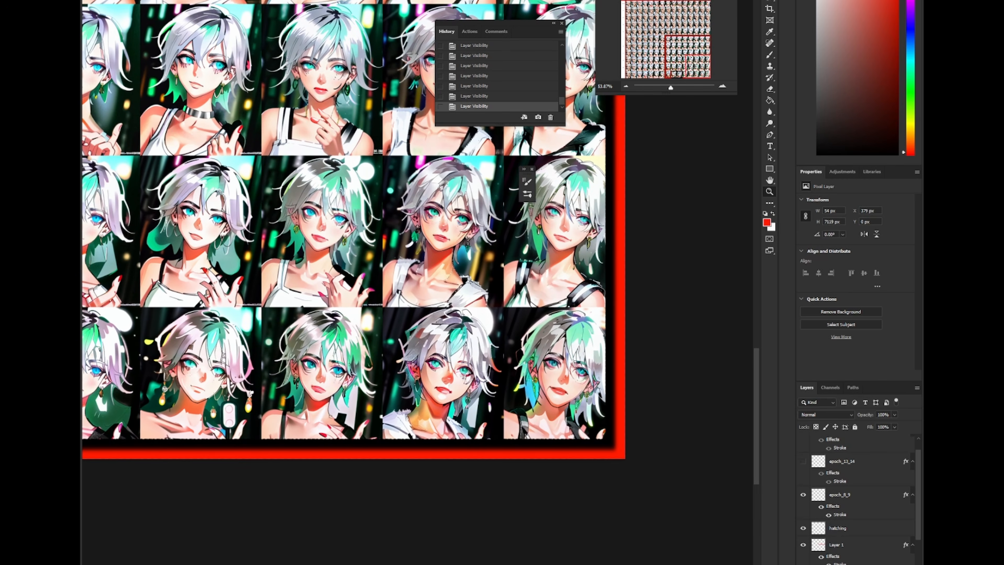
left_click_drag(570, 387, 620, 387)
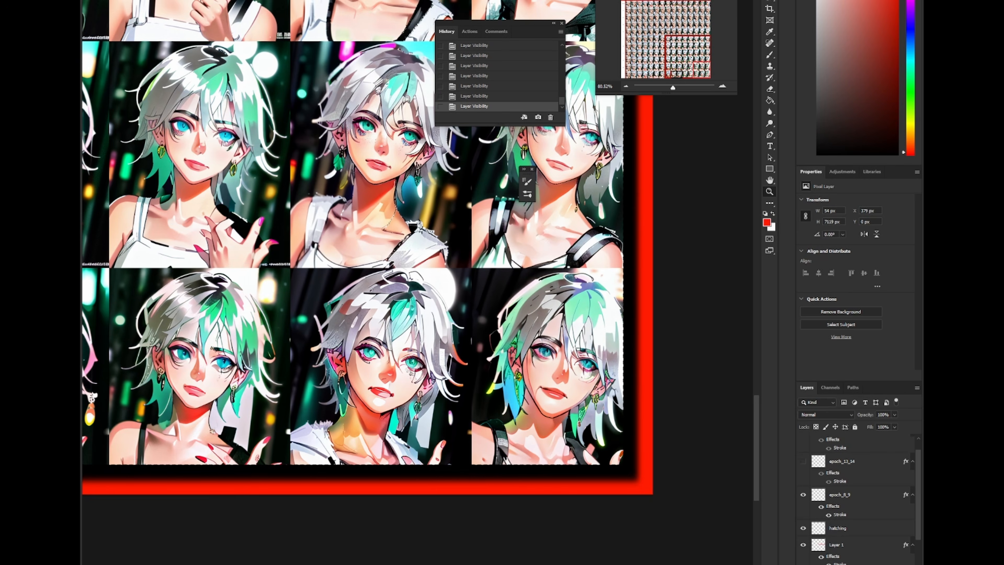
- Show the epoch_12_14 highlight layer and inspect the highlighted images up close
left_click(803, 462)
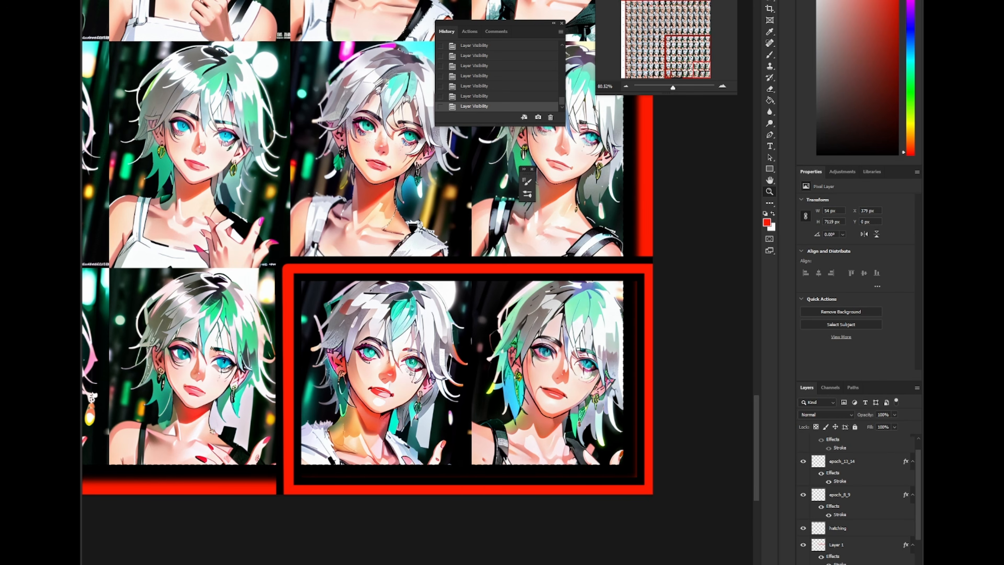
left_click_drag(520, 352, 431, 439)
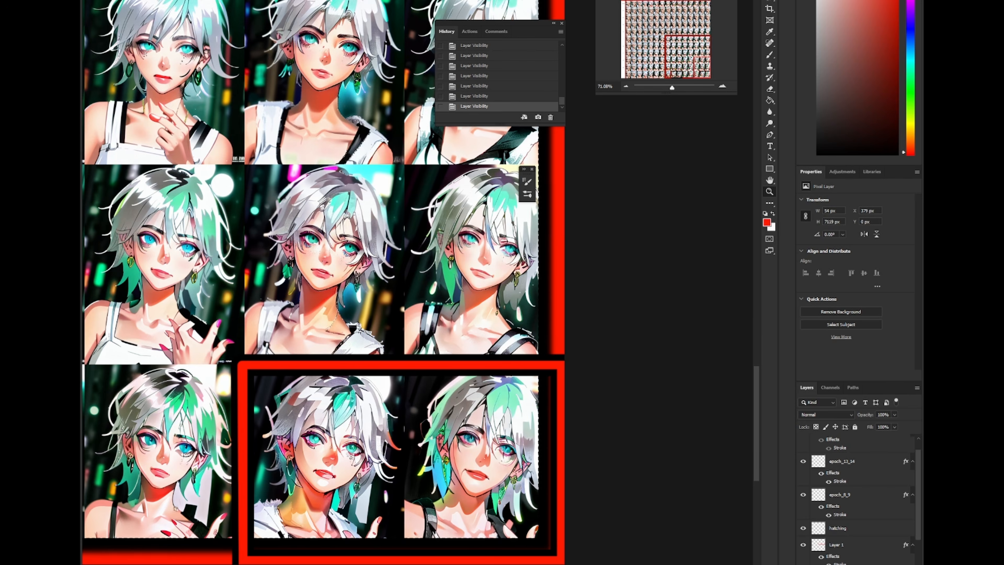
scroll(458, 317, "down", 3)
left_click_drag(458, 318, 394, 397)
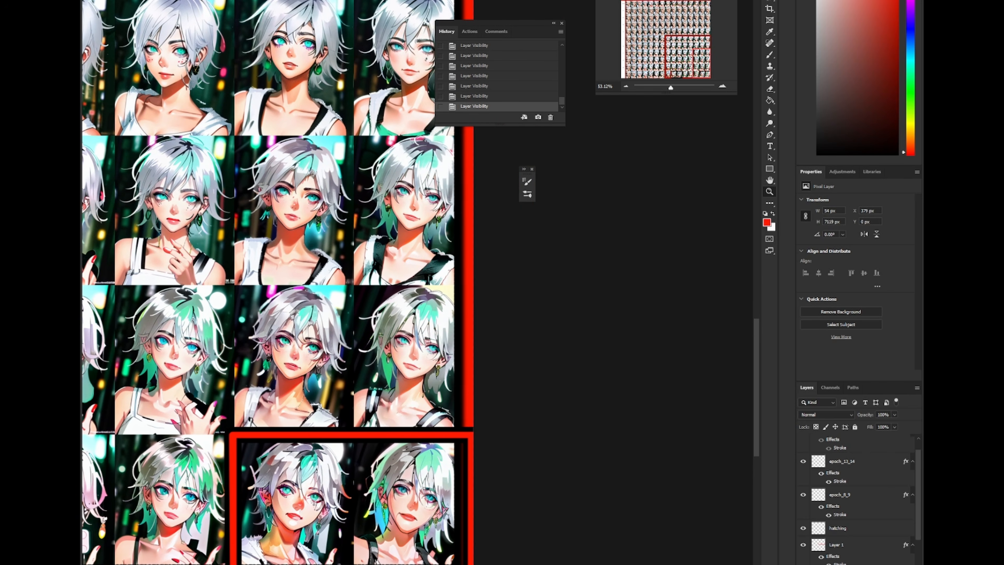
scroll(855, 499, "up", 1)
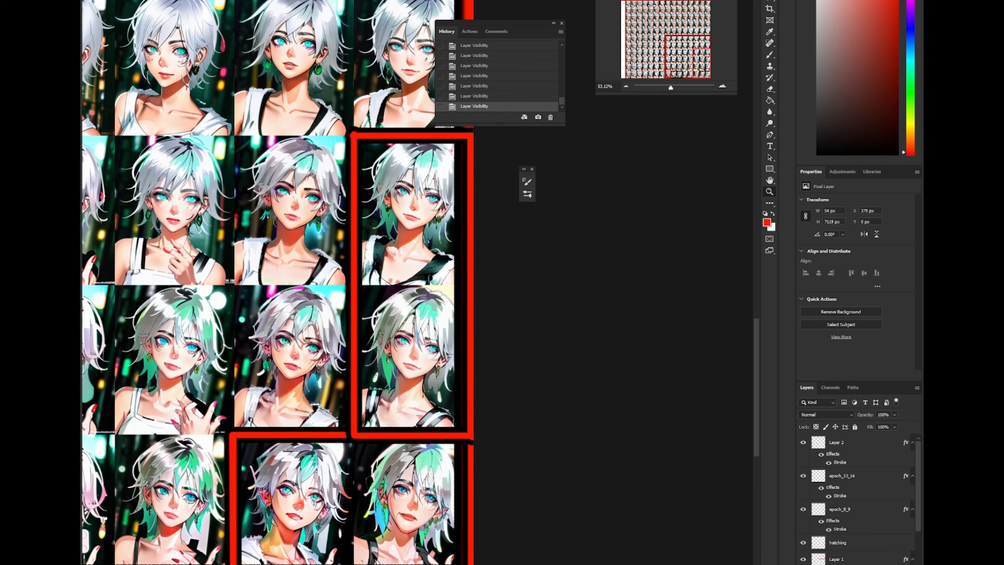
left_click_drag(412, 238, 451, 238)
left_click_drag(451, 237, 460, 253)
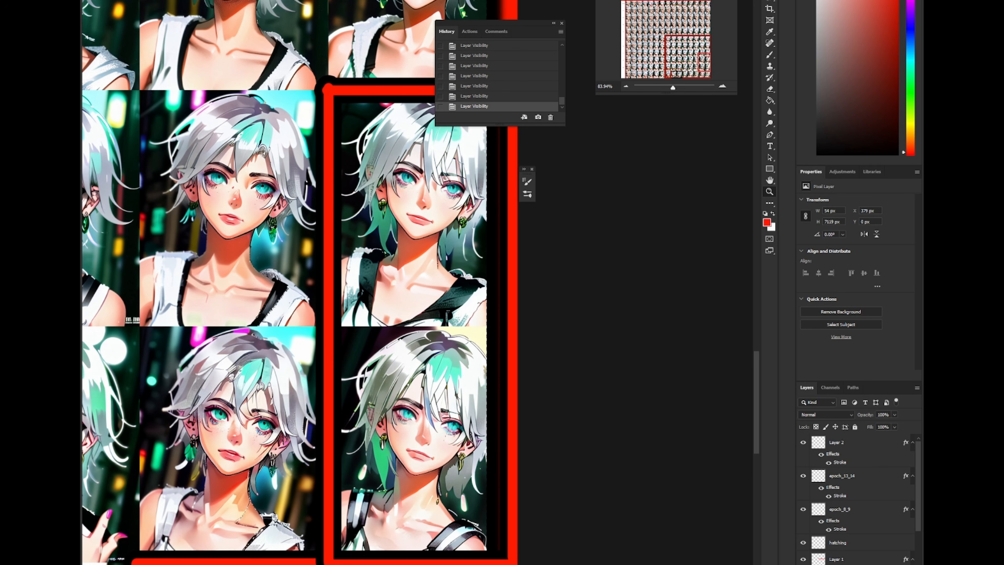
scroll(427, 351, "down", 3)
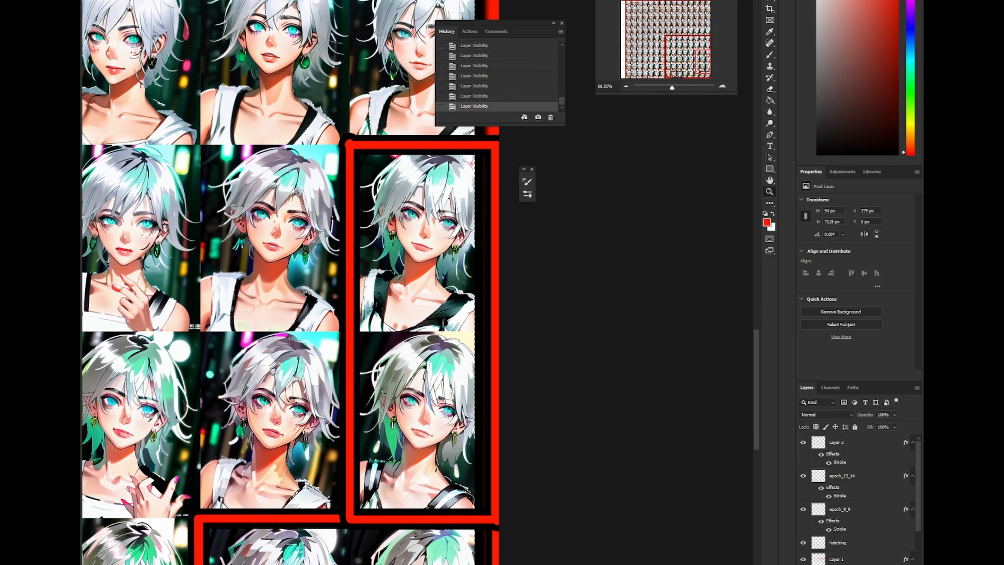
scroll(415, 352, "up", 3)
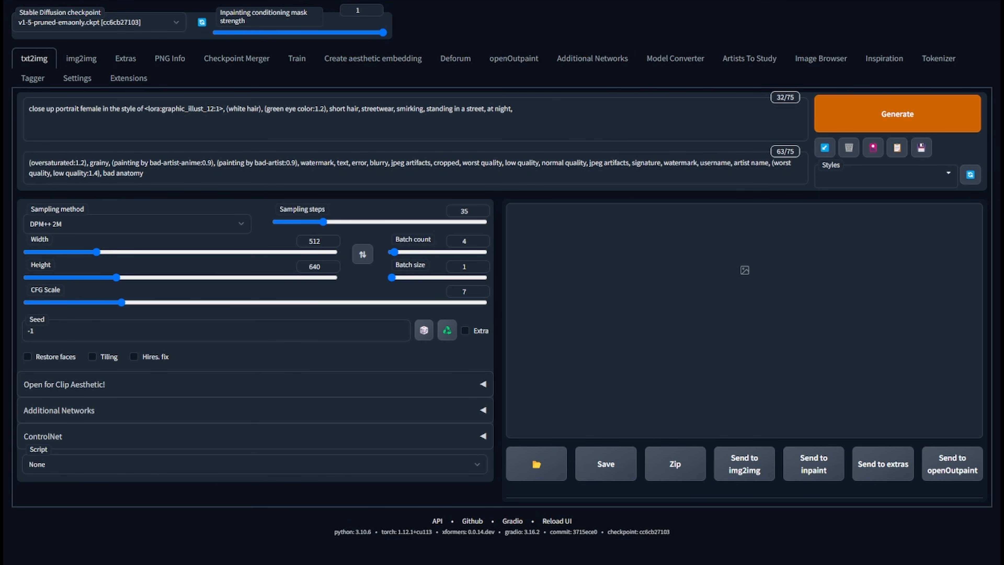
- Generate a batch of four images with the graphic_illust_12 LoRA at weight 1 and no script
left_click_drag(225, 112, 145, 112)
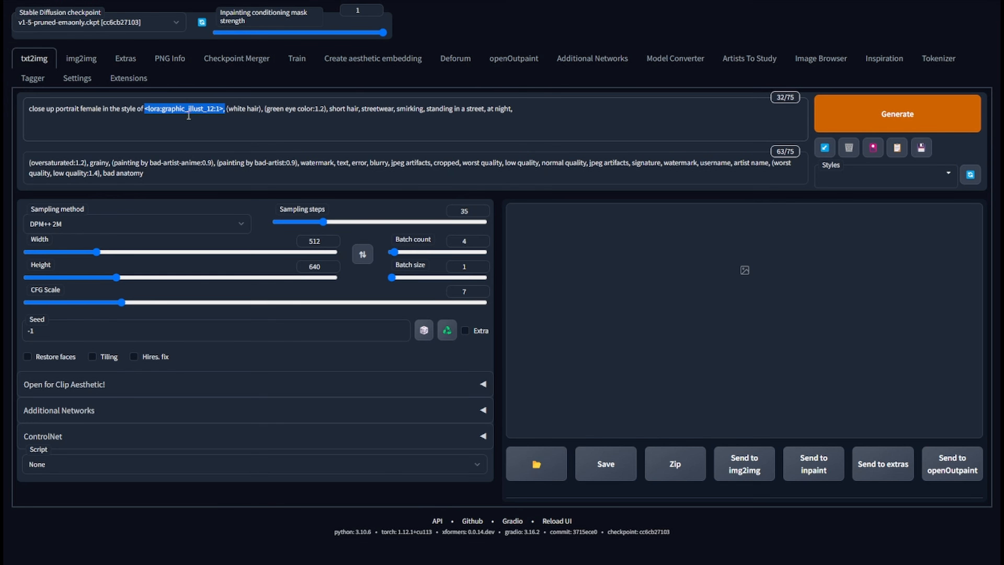
left_click(219, 119)
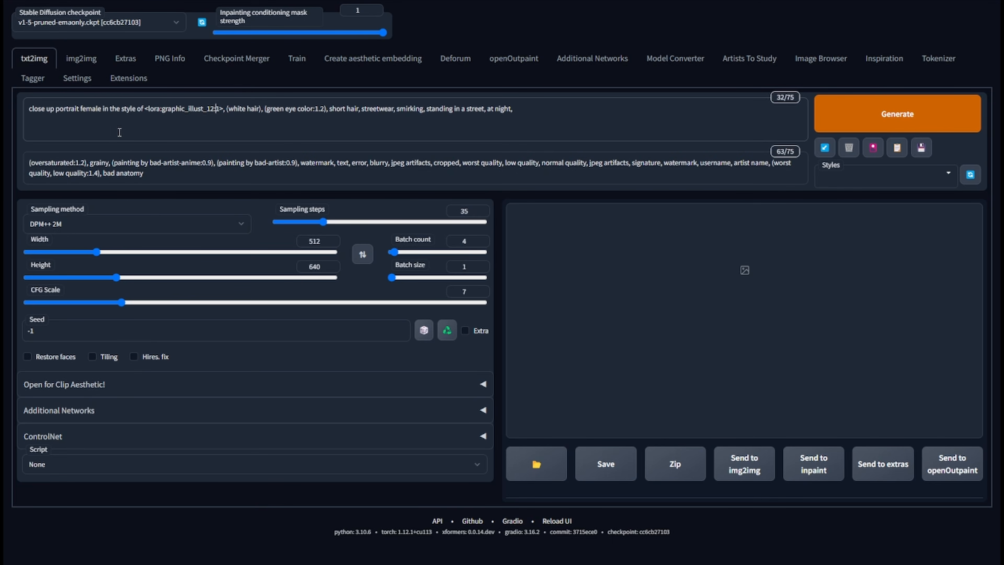
left_click(850, 114)
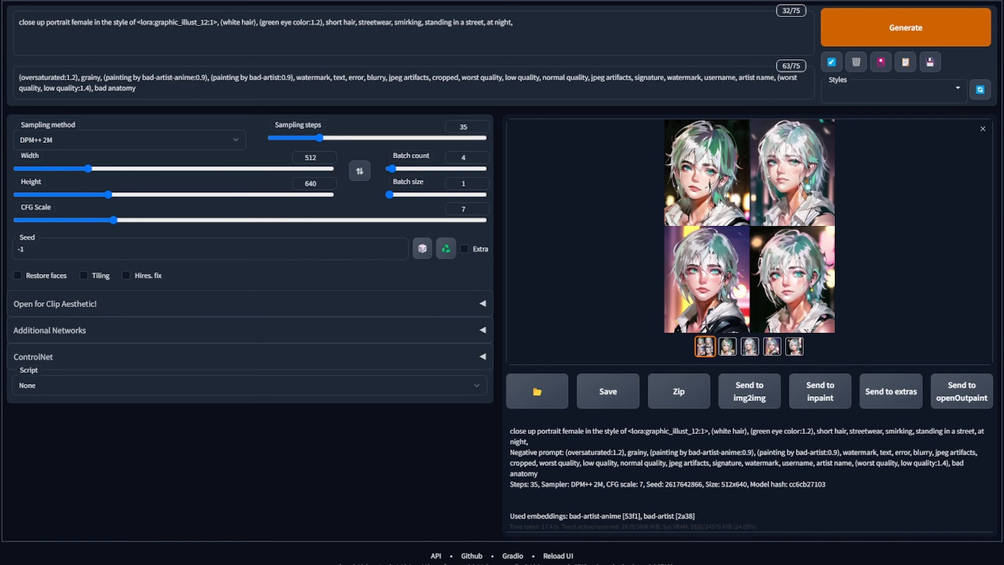
left_click(732, 180)
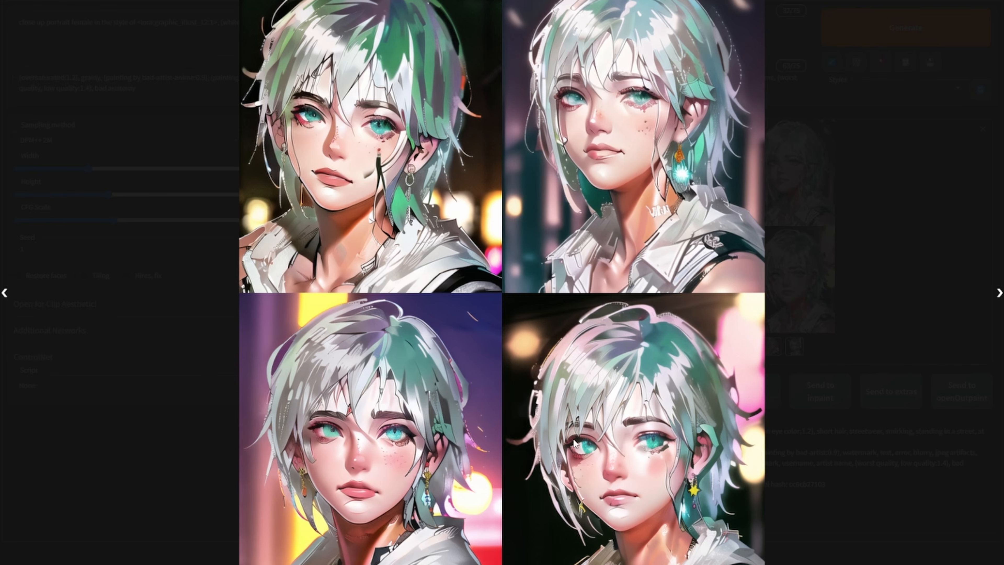
left_click(861, 402)
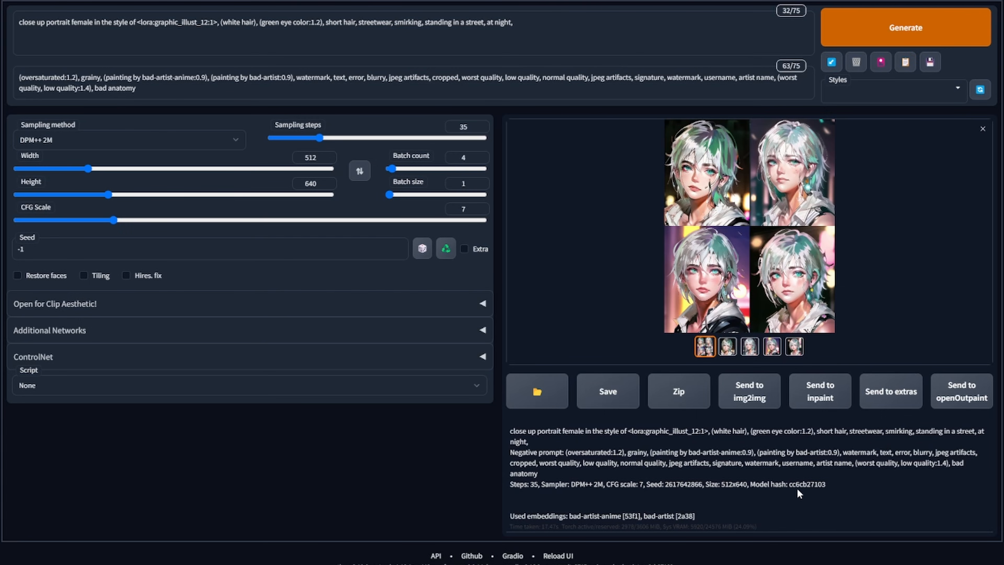
double_click(692, 484)
key("ctrl+c")
left_click(52, 249)
key("ctrl+a")
key("ctrl+v")
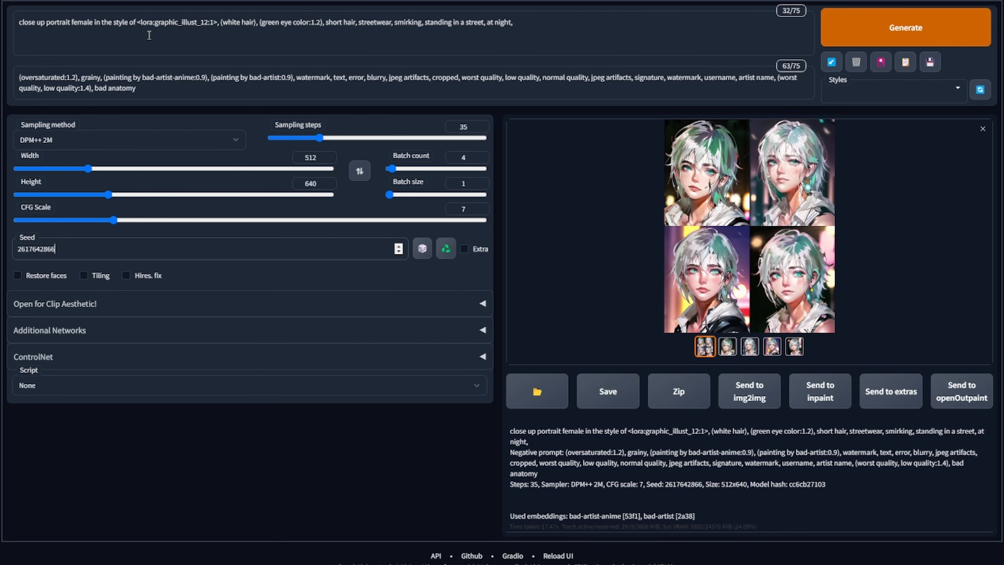
- Lower the LoRA weight in the prompt to 0.9 and generate a new batch
left_click(213, 21)
key("BackSpace")
type("9")
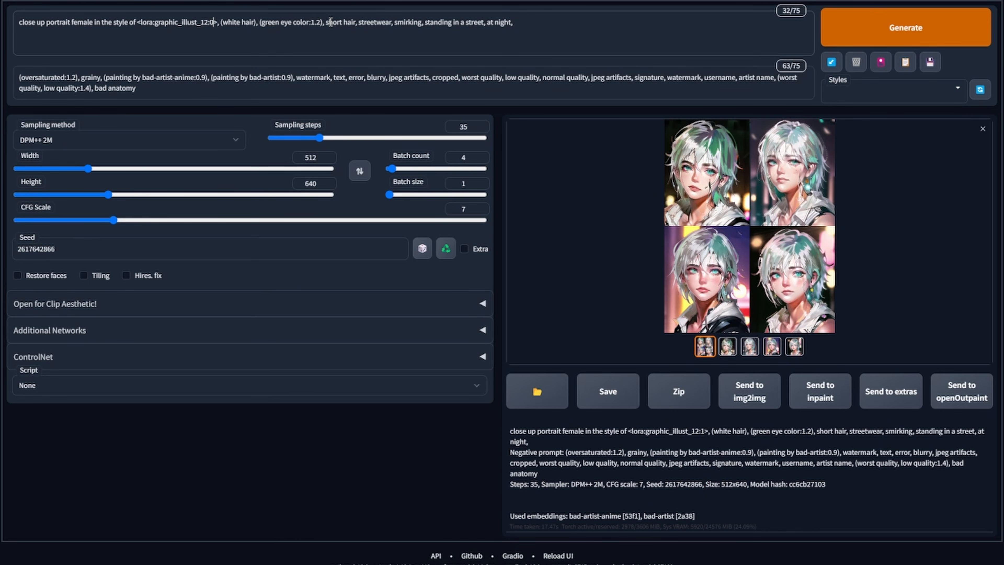
type(".9")
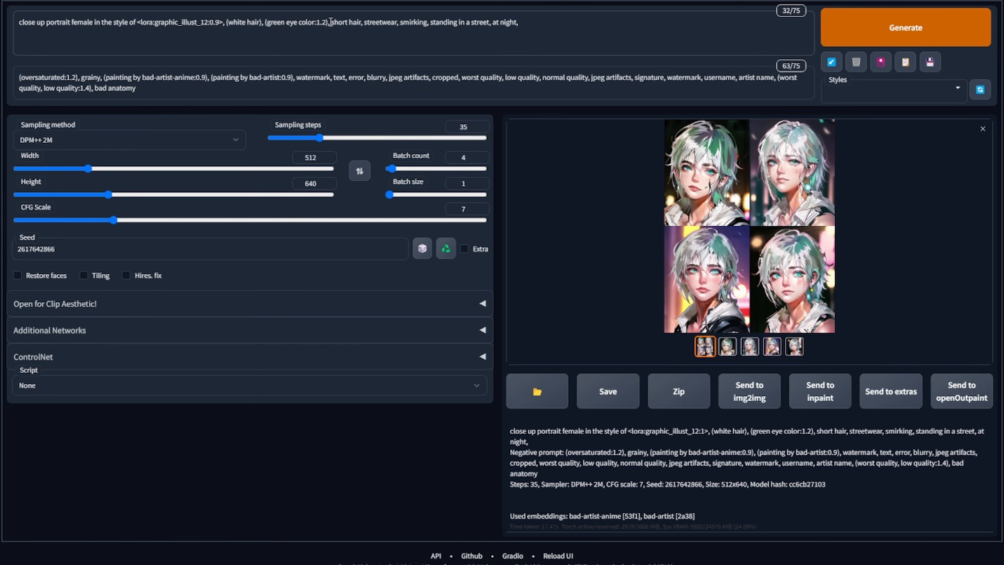
left_click(909, 17)
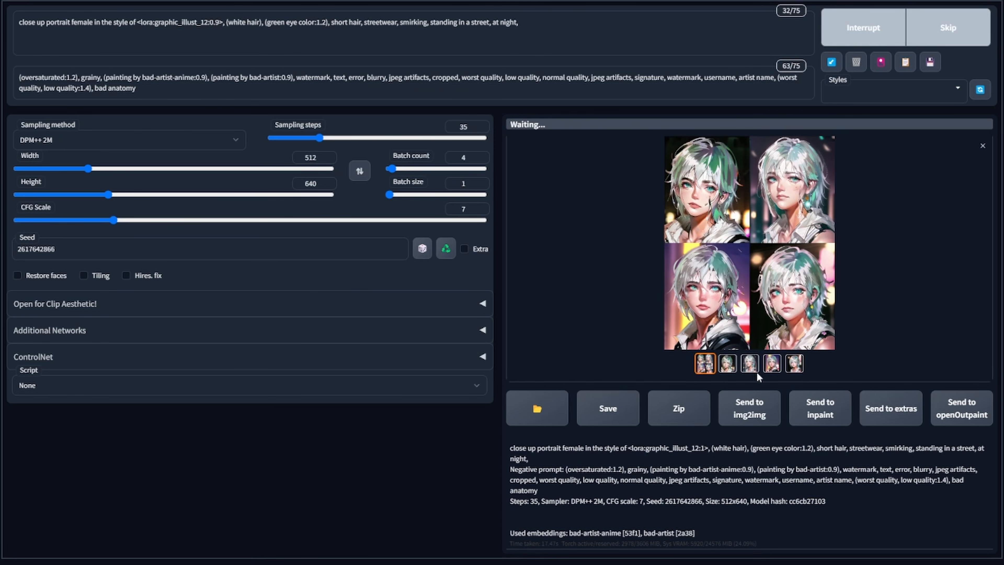
- Enlarge the new batch and examine the four images generated at weight 0.9
left_click(731, 200)
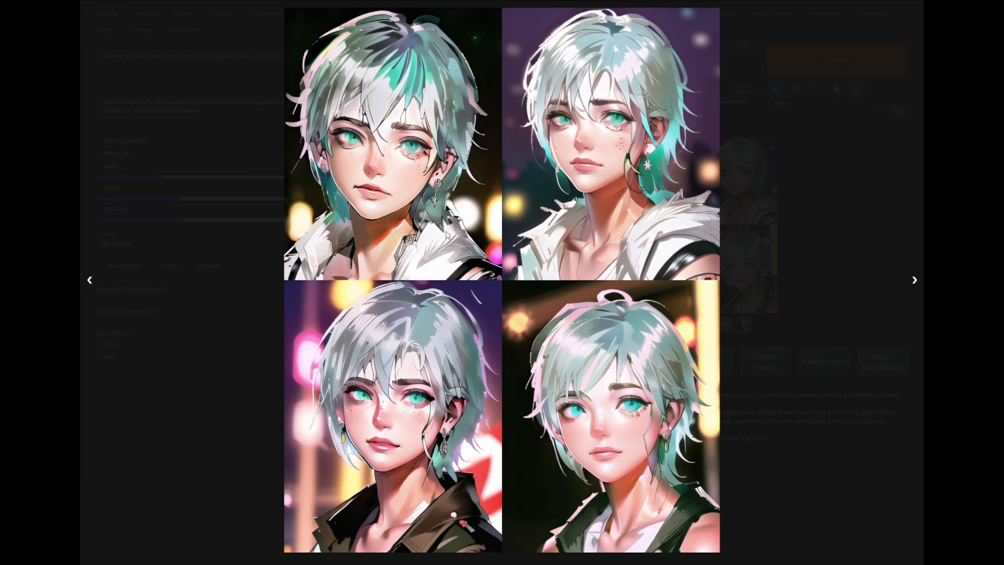
left_click(834, 194)
left_click(745, 187)
left_click(791, 226)
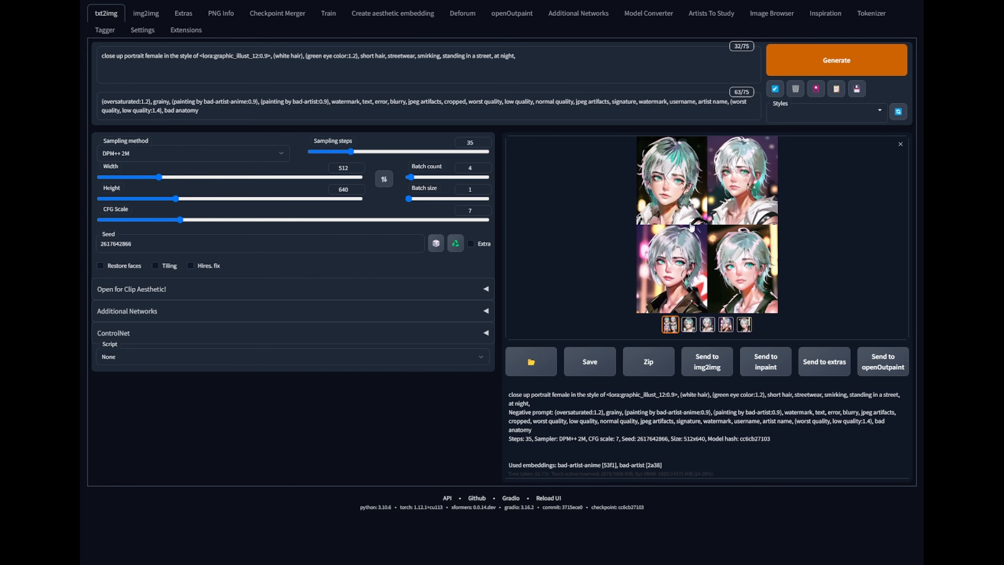
left_click(683, 210)
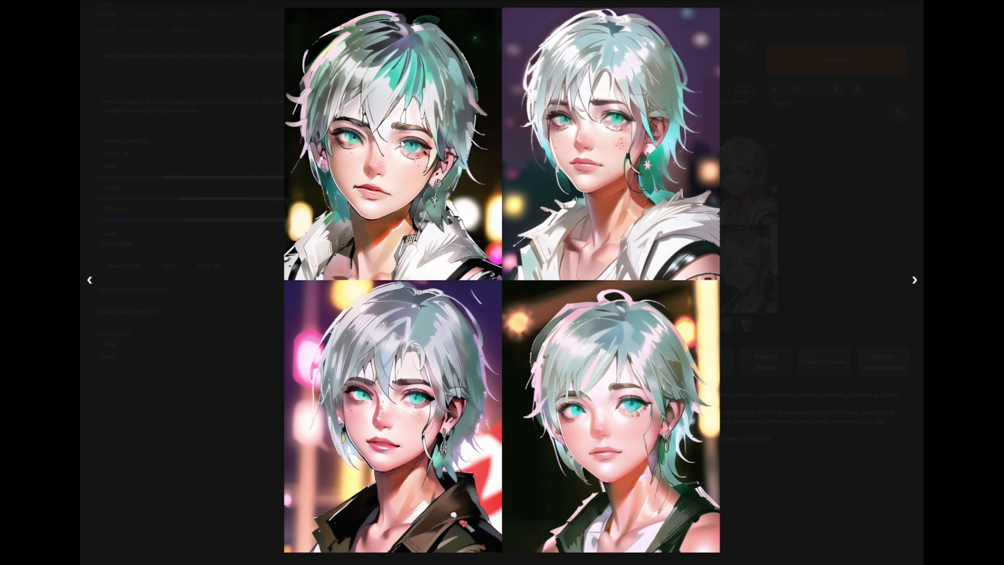
left_click(799, 168)
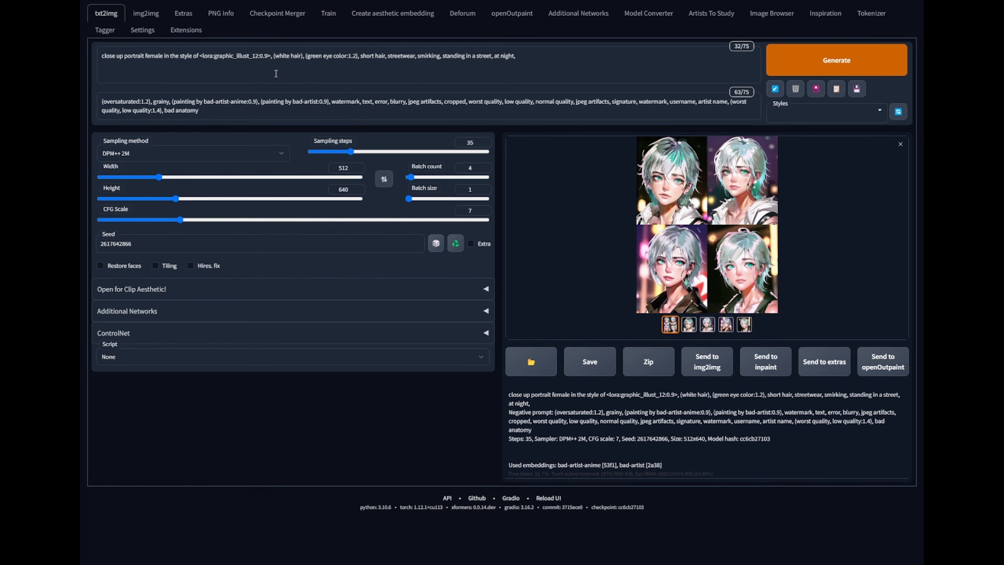
left_click(140, 60)
double_click(145, 246)
left_click(215, 58)
left_click(722, 206)
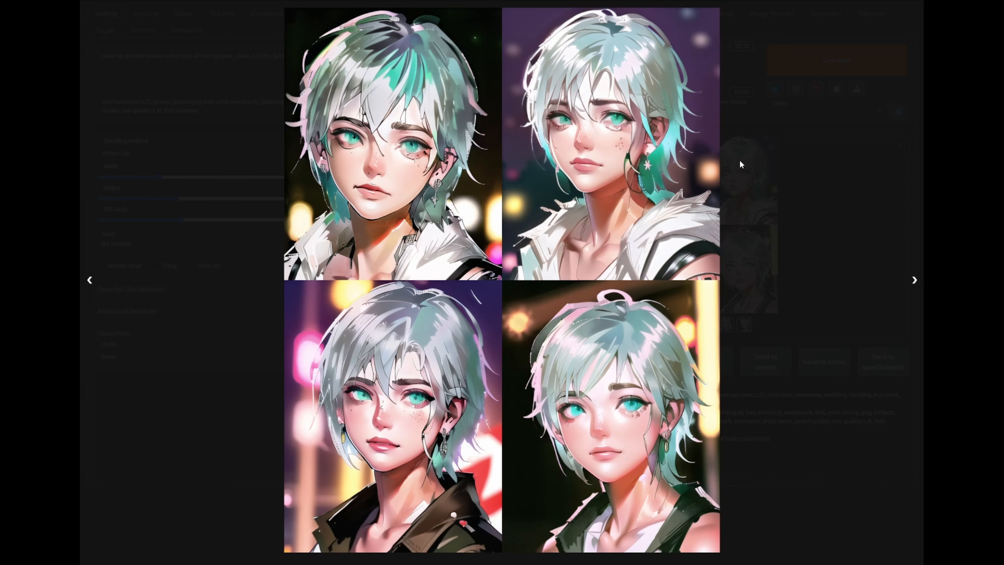
left_click(838, 199)
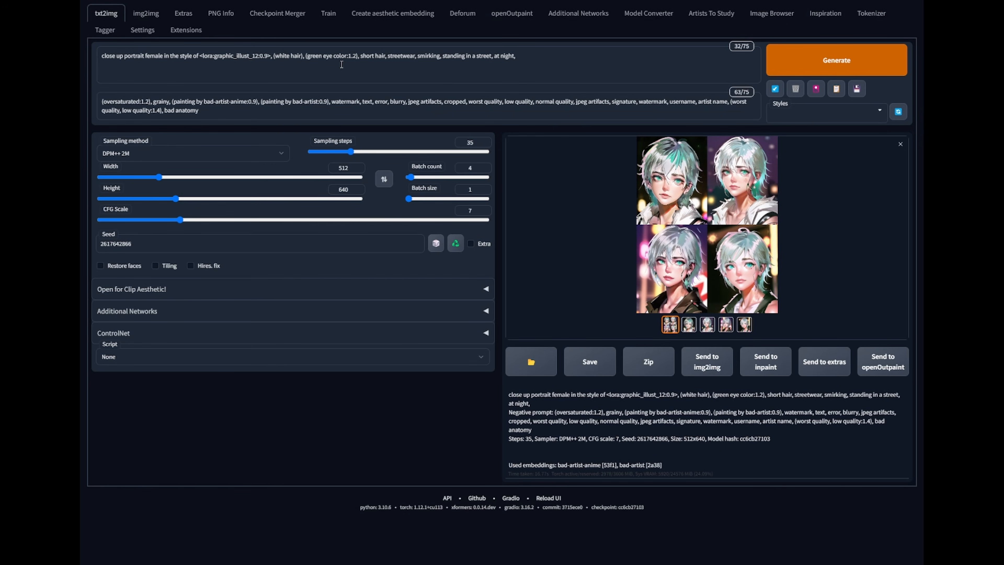
- Change the prompt's white hair to blonde hair, generate a new batch and inspect it enlarged
double_click(283, 55)
type("blonde")
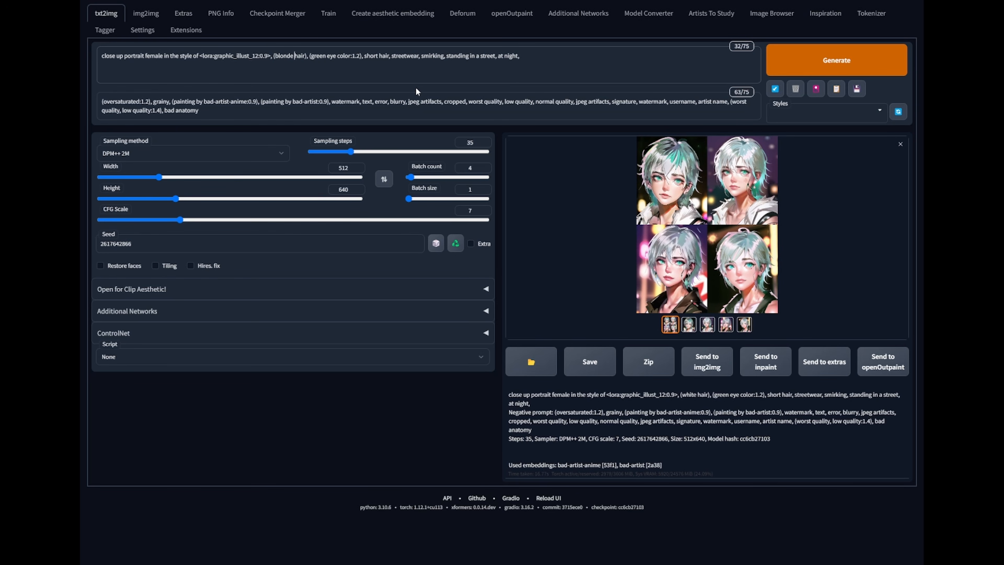
left_click(830, 71)
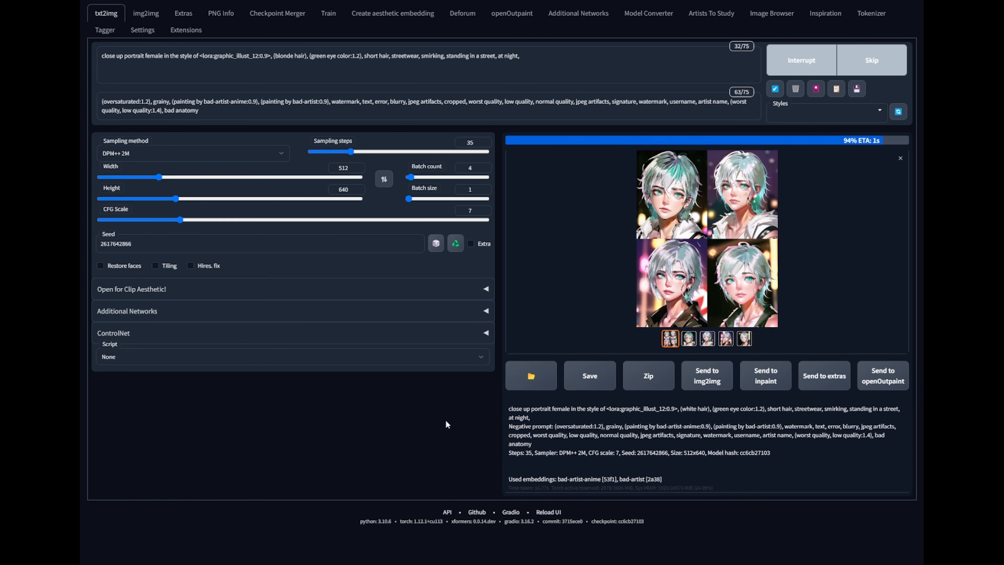
left_click(705, 250)
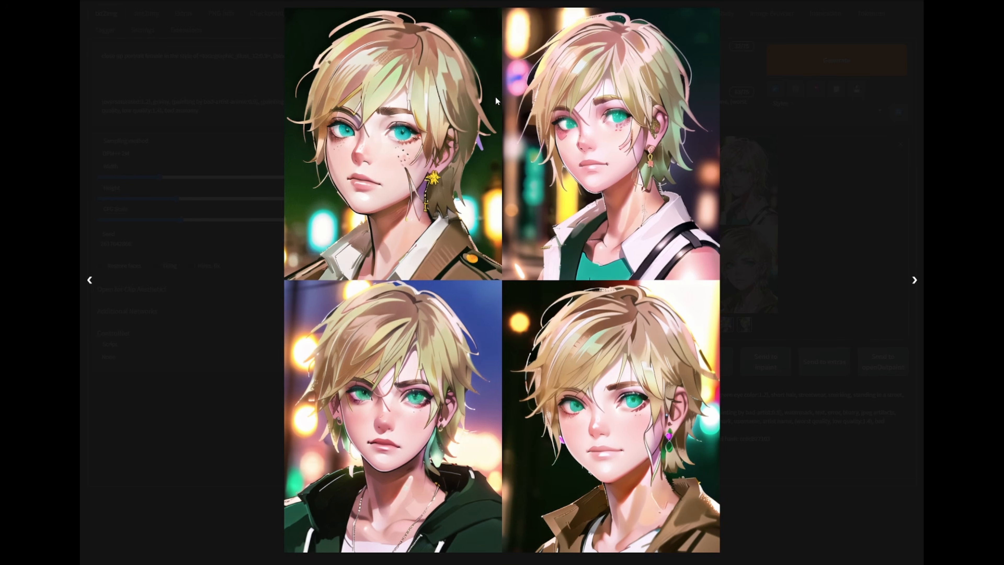
left_click(832, 347)
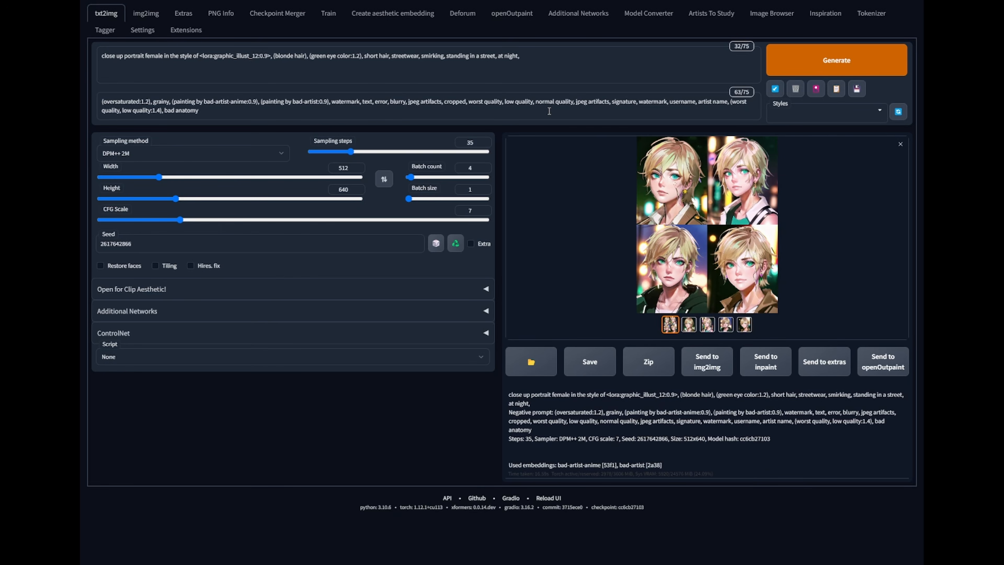
left_click(709, 264)
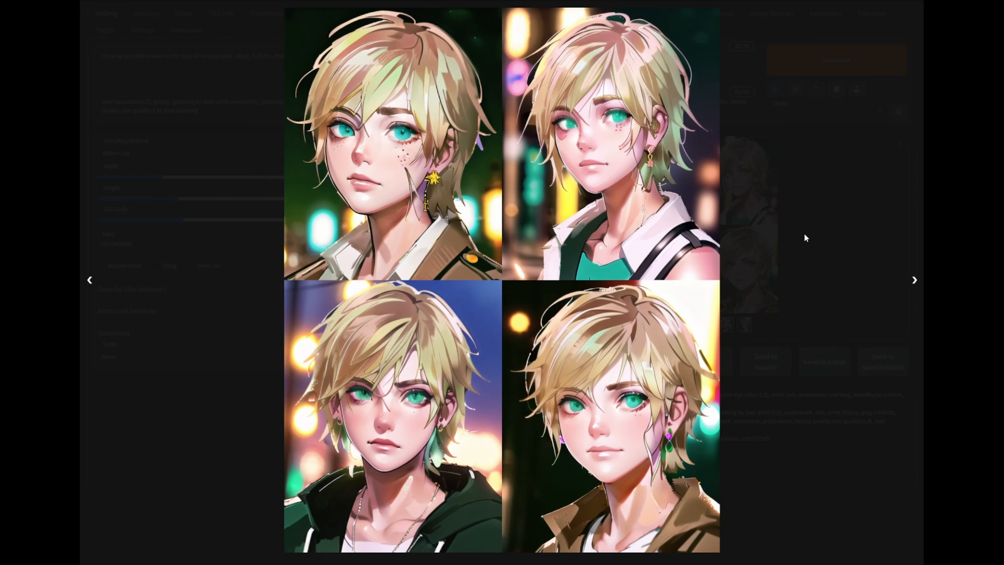
left_click(817, 215)
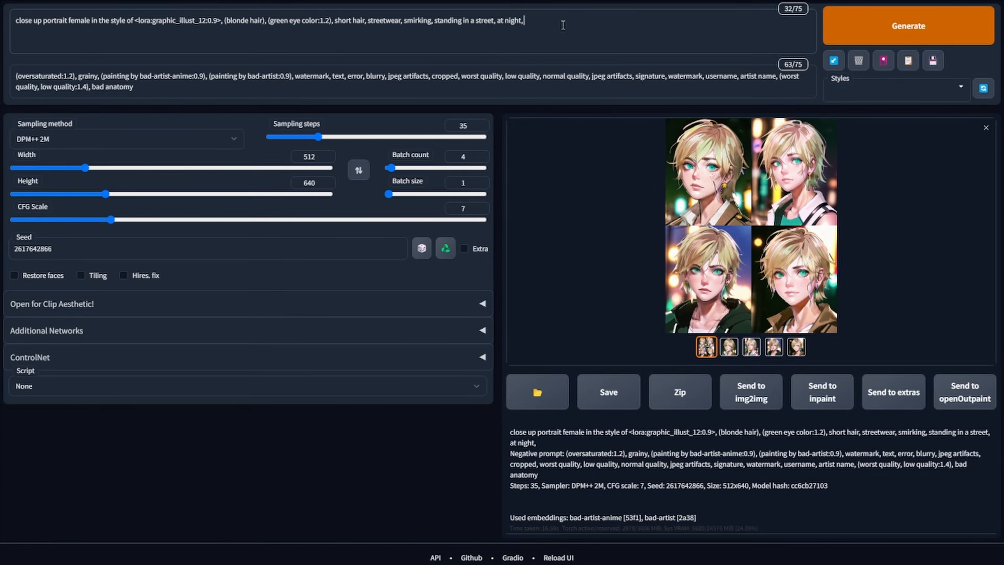
- Delete every prompt tag after the LoRA tag and restore the LoRA weight to 1
left_click_drag(526, 21, 222, 44)
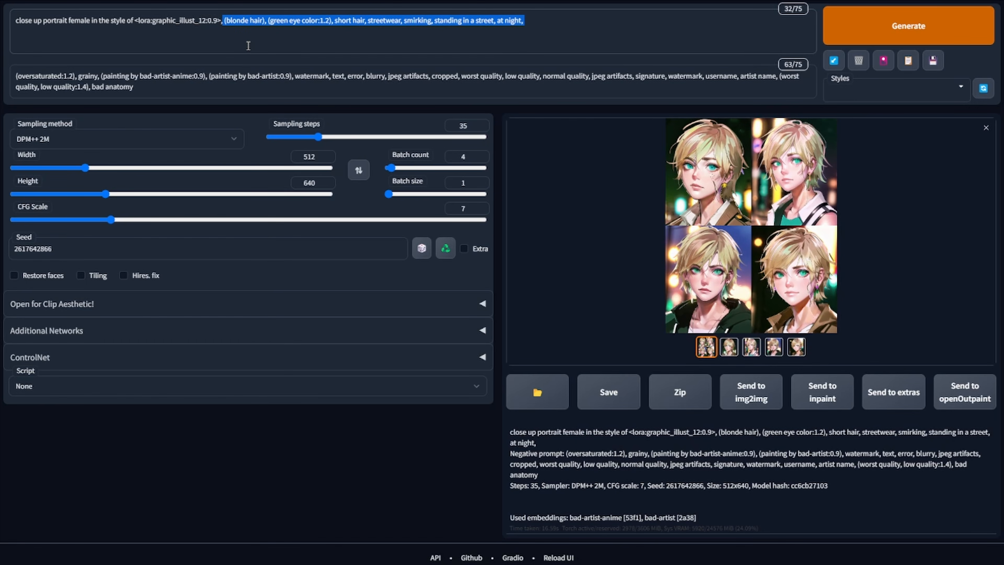
key("BackSpace")
key("BackSpace")
key("Left")
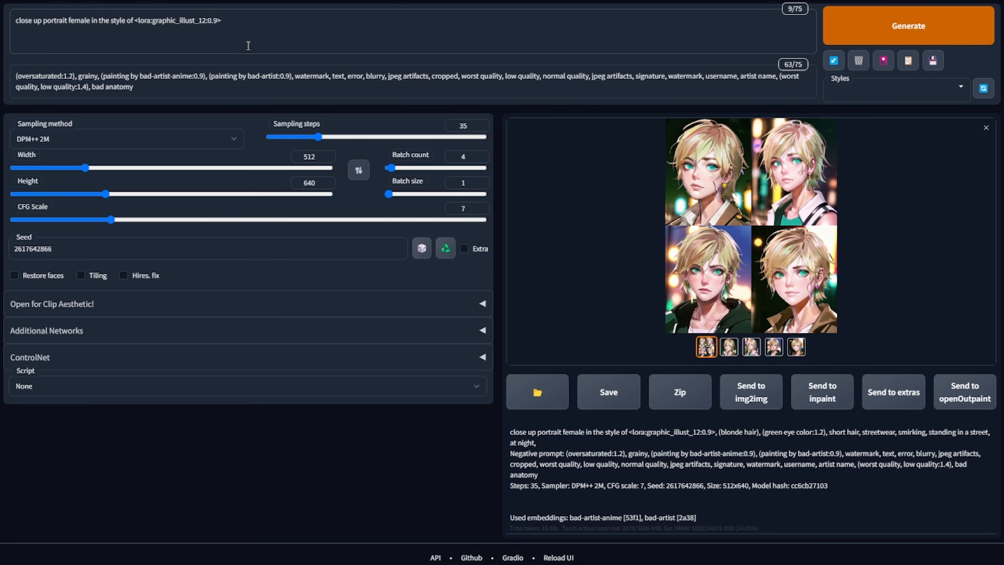
- Reset the seed to -1 for random seeds
key("BackSpace")
key("BackSpace")
double_click(103, 241)
key("BackSpace")
type("-01")
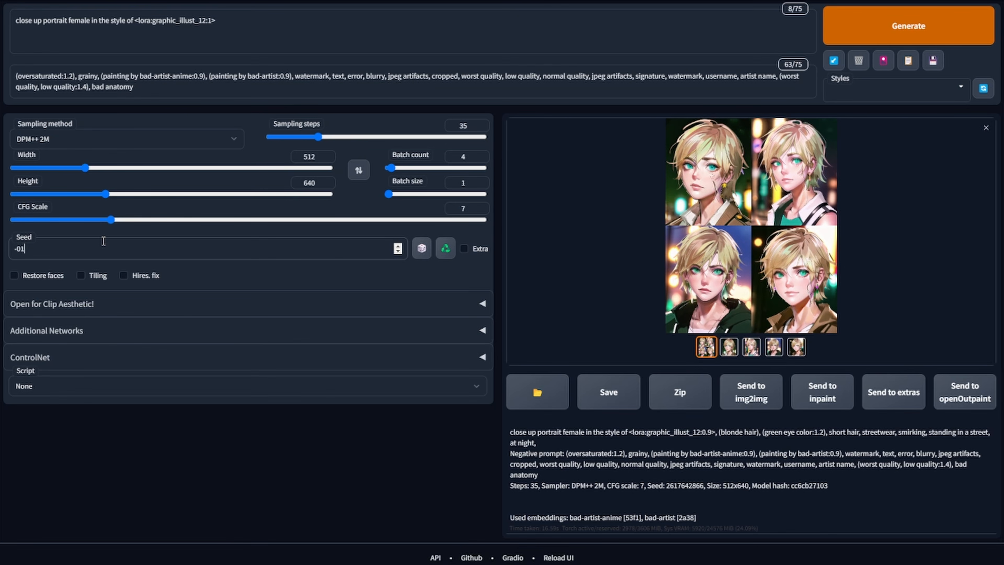
- Replace the subject with dolomites mountain range, generate a batch and view it enlarged
key("BackSpace")
key("BackSpace")
left_click_drag(90, 20, 15, 19)
key("BackSpace")
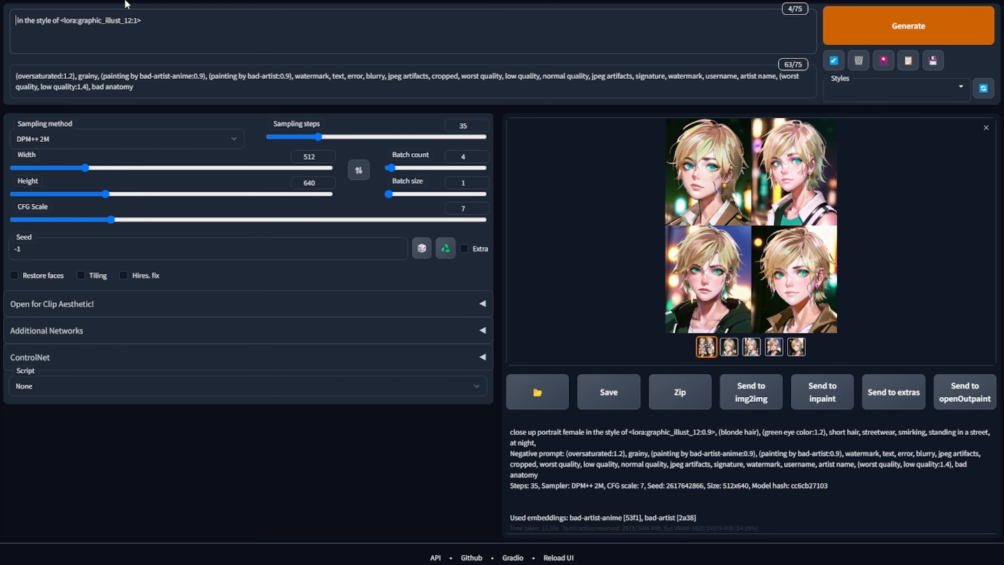
type("do")
type("lomites mo")
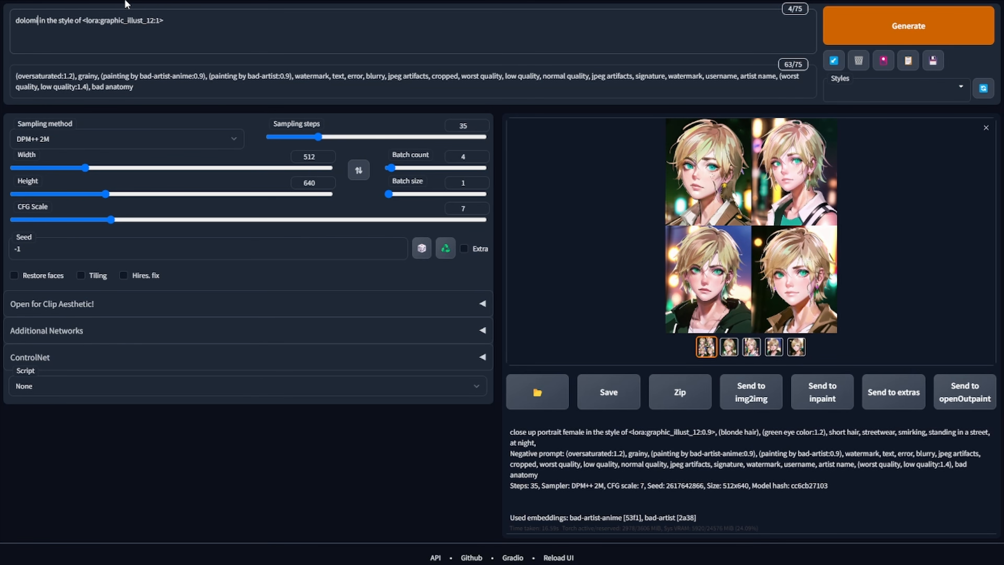
type("untain rang")
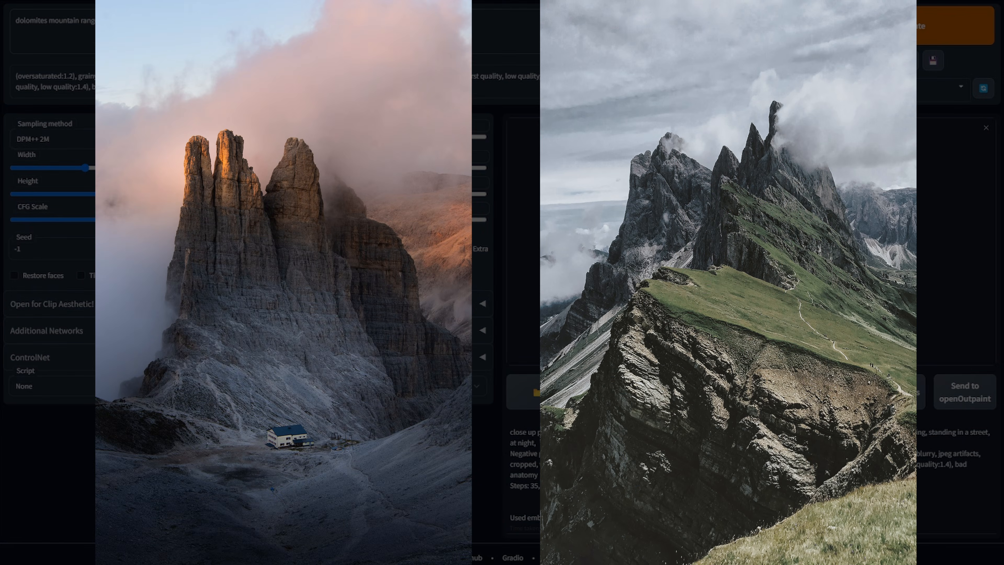
left_click(903, 27)
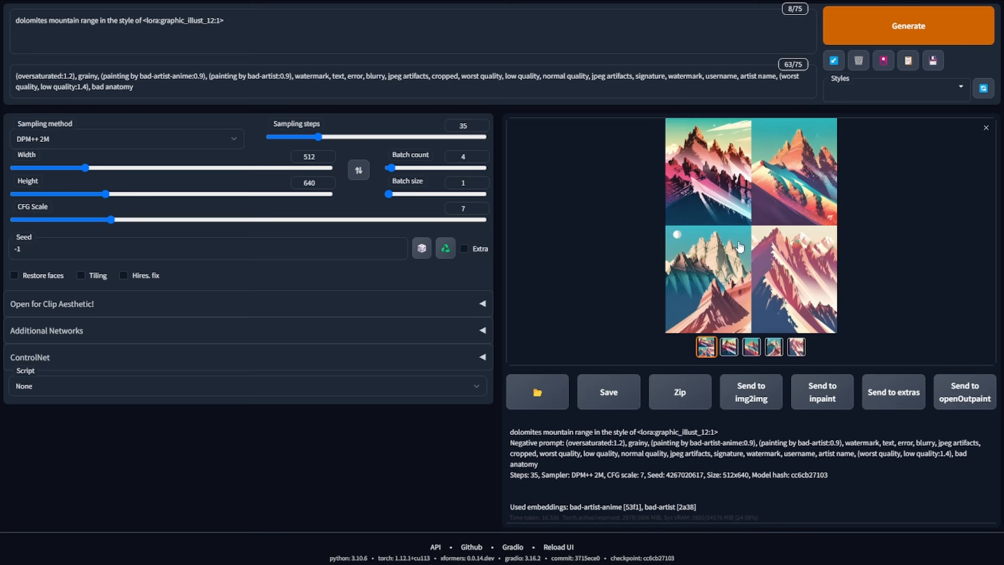
left_click(735, 242)
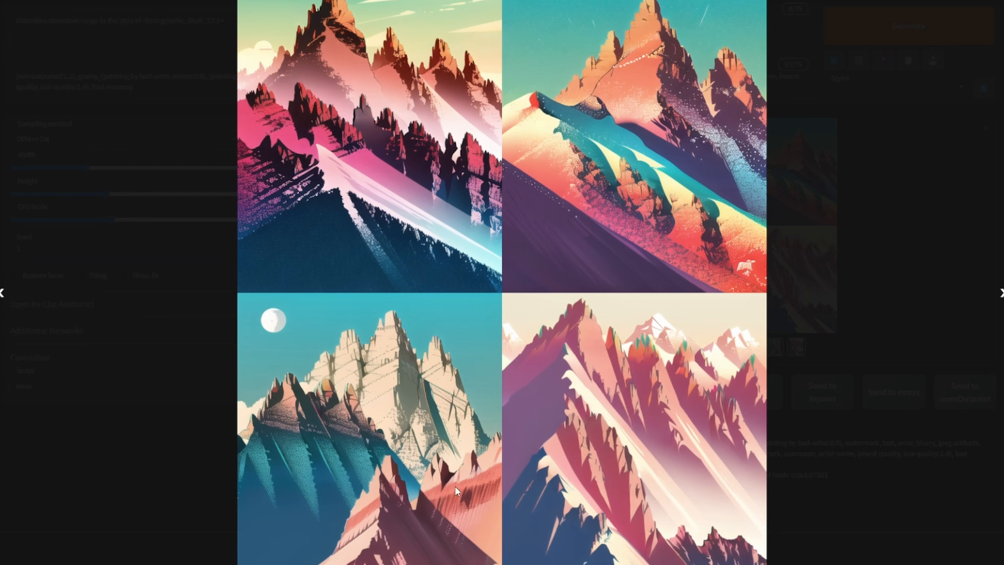
left_click(868, 265)
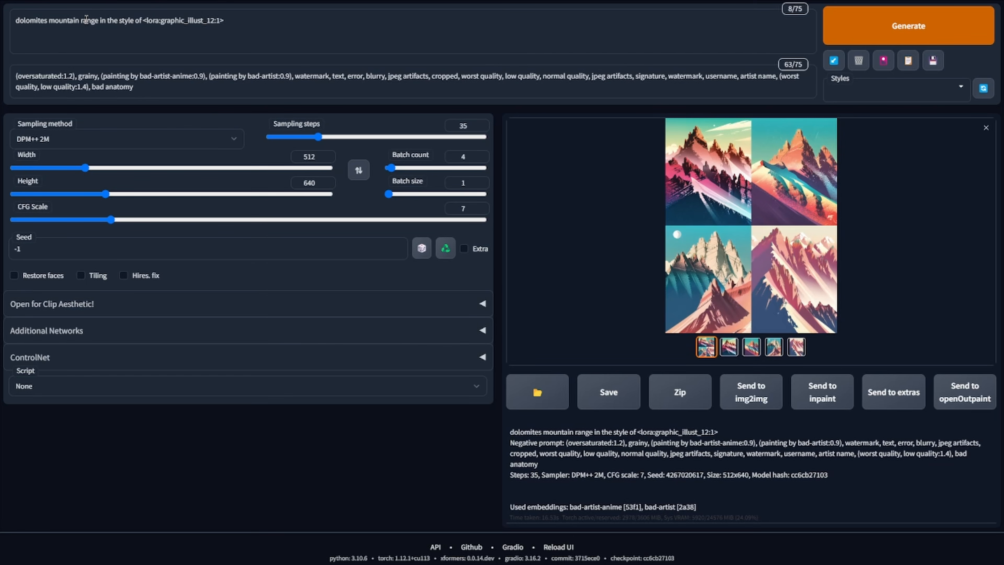
- Replace the subject with a study of books, generate a batch and view it enlarged
left_click_drag(99, 20, 14, 21)
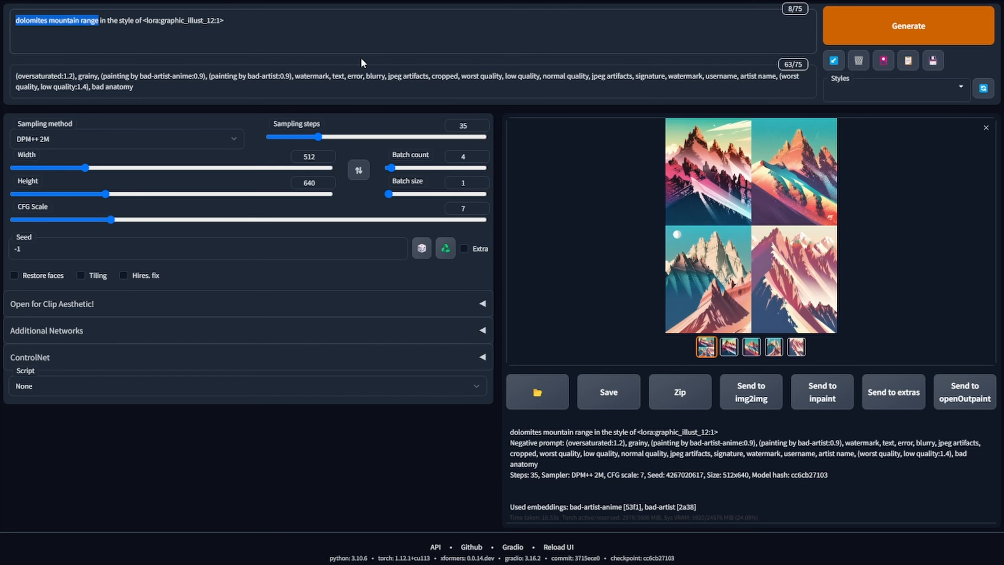
key("BackSpace")
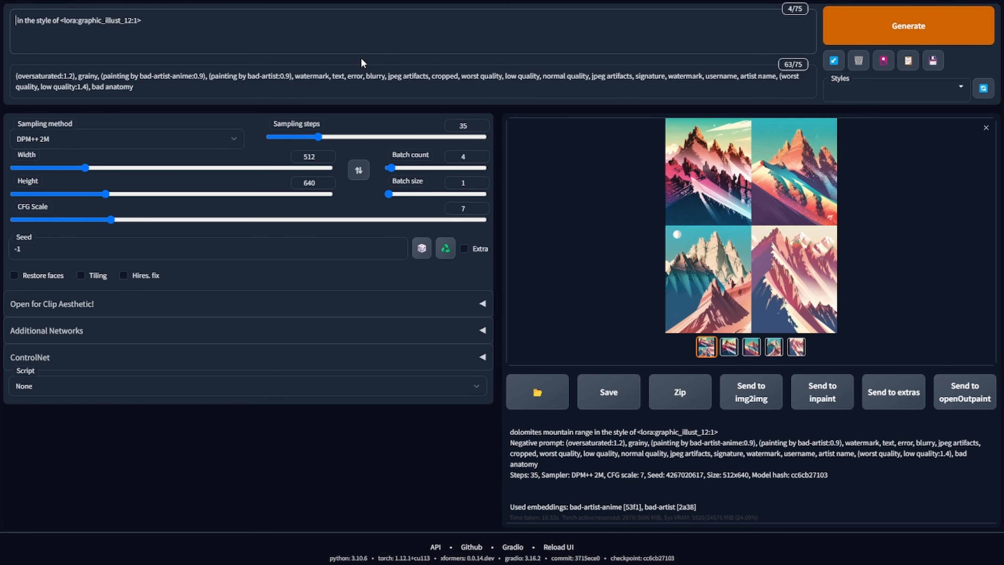
type("a study of lo")
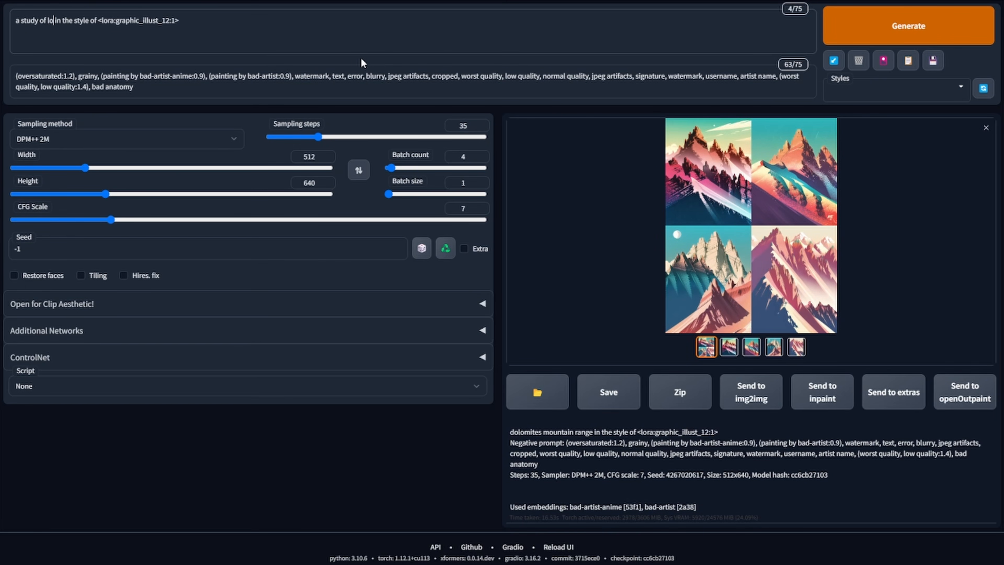
key("BackSpace")
key("BackSpace")
type("boo")
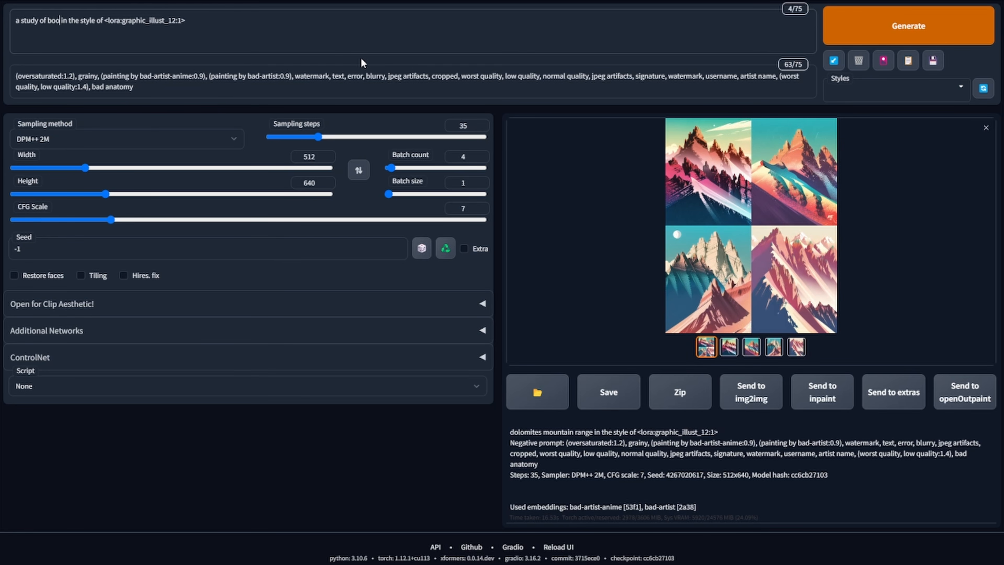
type("ks")
key("BackSpace")
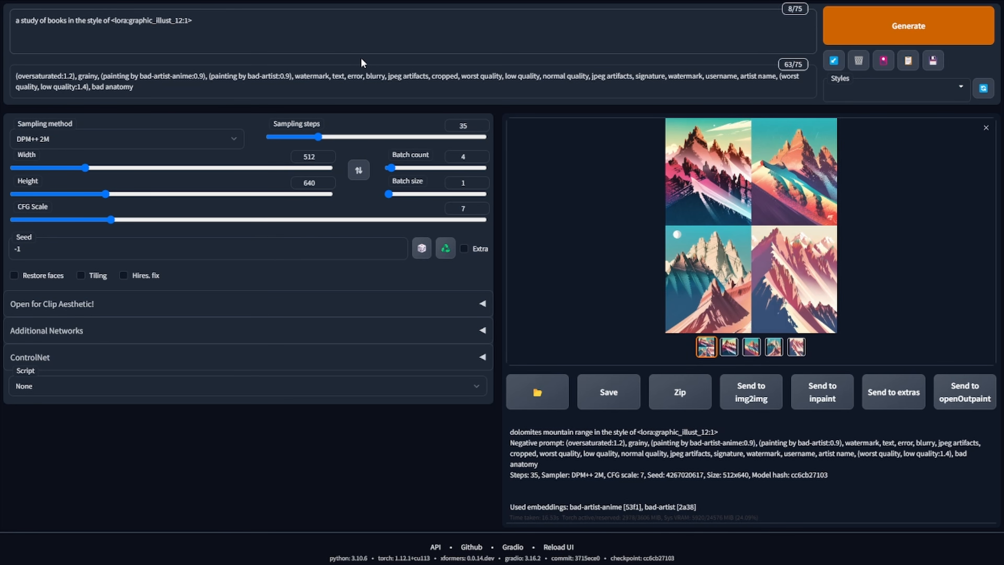
left_click(759, 219)
left_click(874, 25)
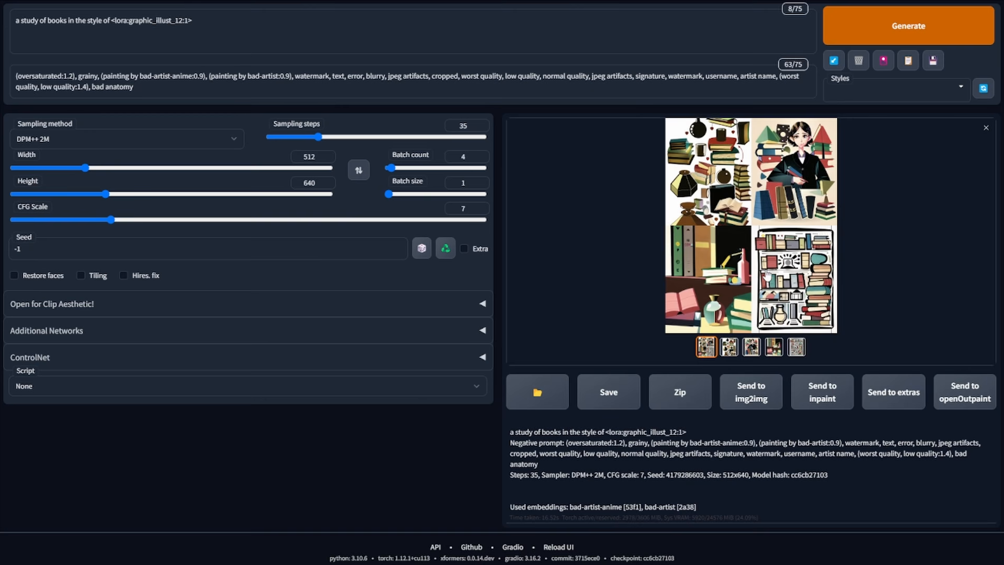
left_click(761, 254)
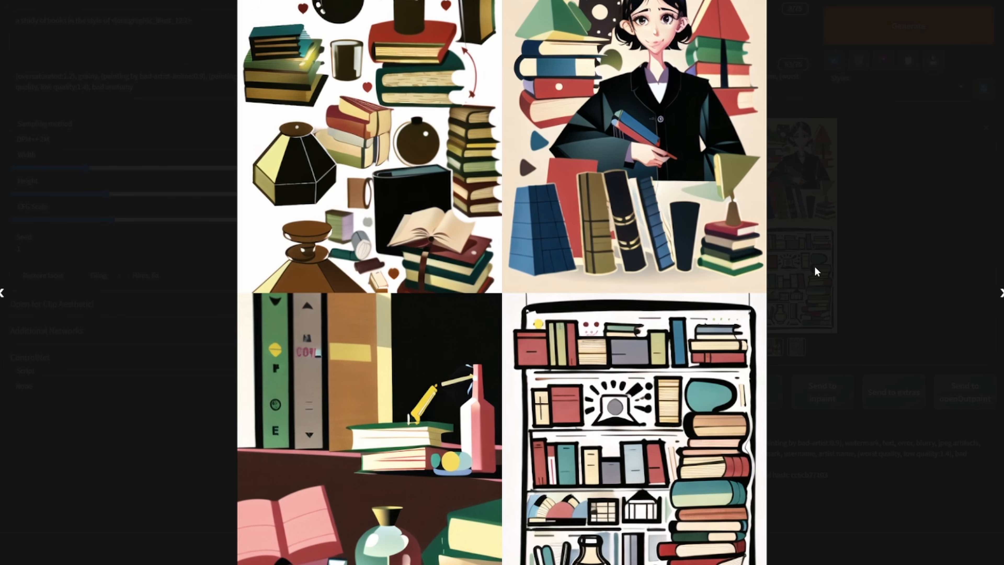
left_click(892, 373)
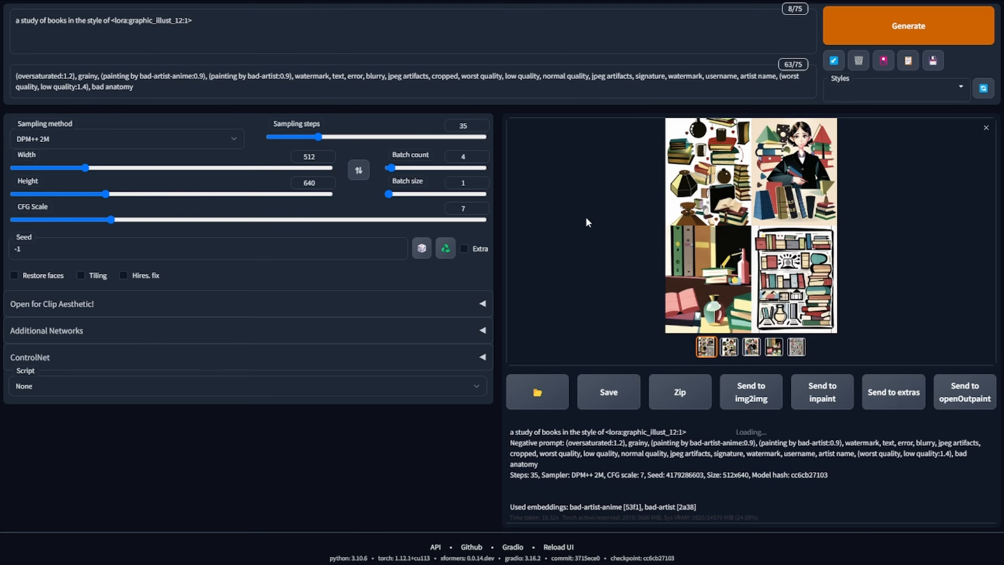
- Replace the subject with a library of books, generate a batch and view it enlarged
left_click(41, 20)
key("BackSpace")
key("BackSpace")
key("BackSpace")
key("BackSpace")
key("BackSpace")
type("library")
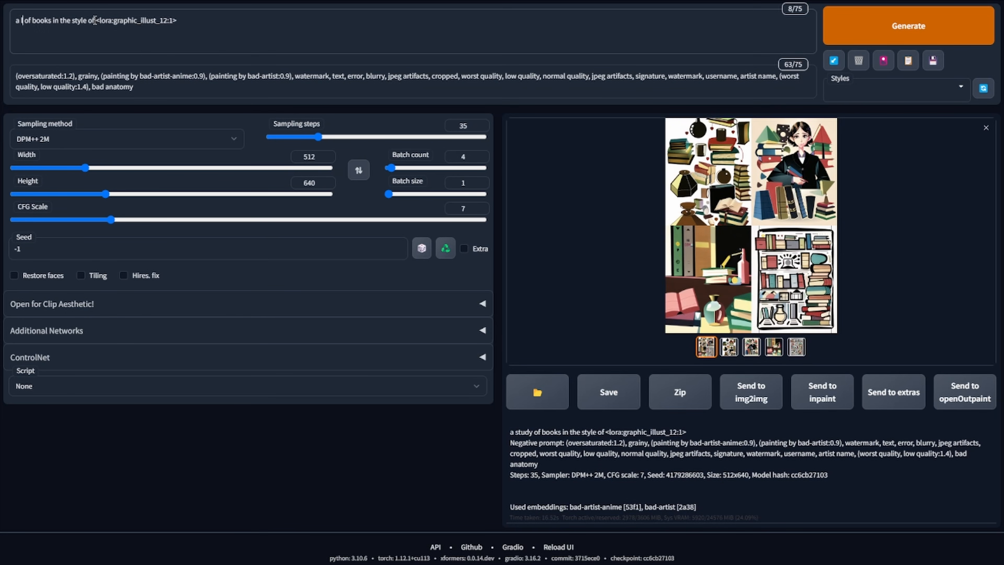
left_click(898, 18)
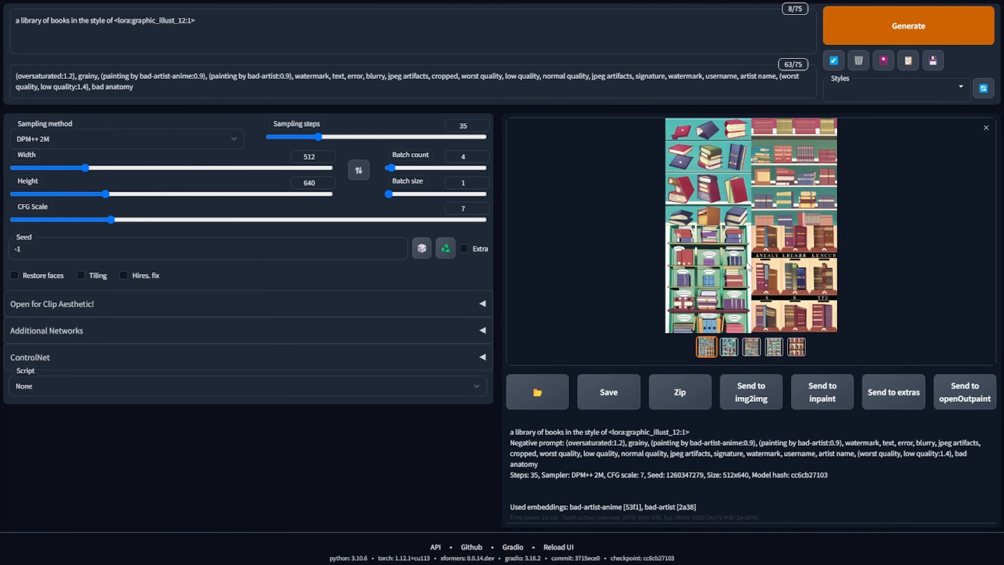
left_click(750, 268)
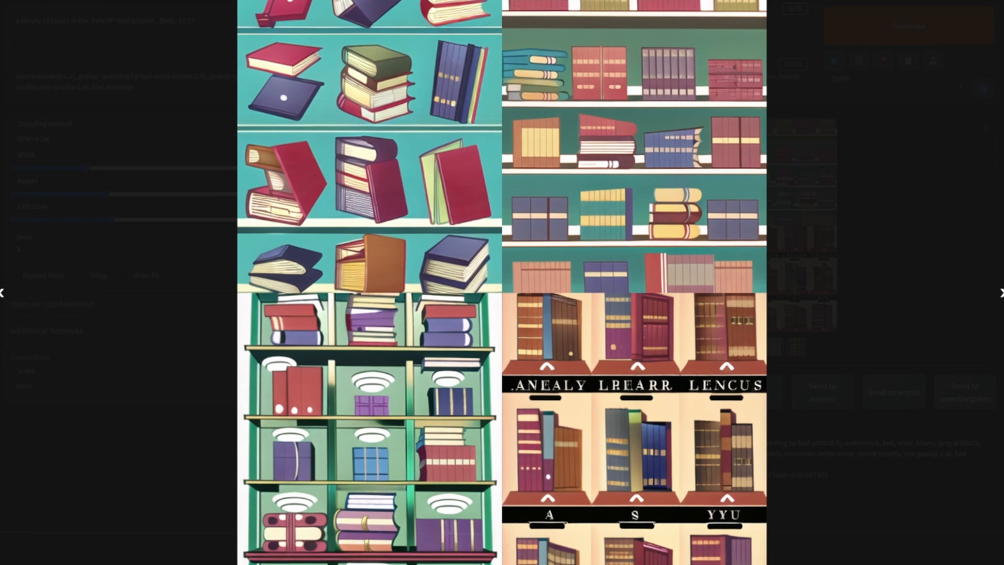
left_click(904, 244)
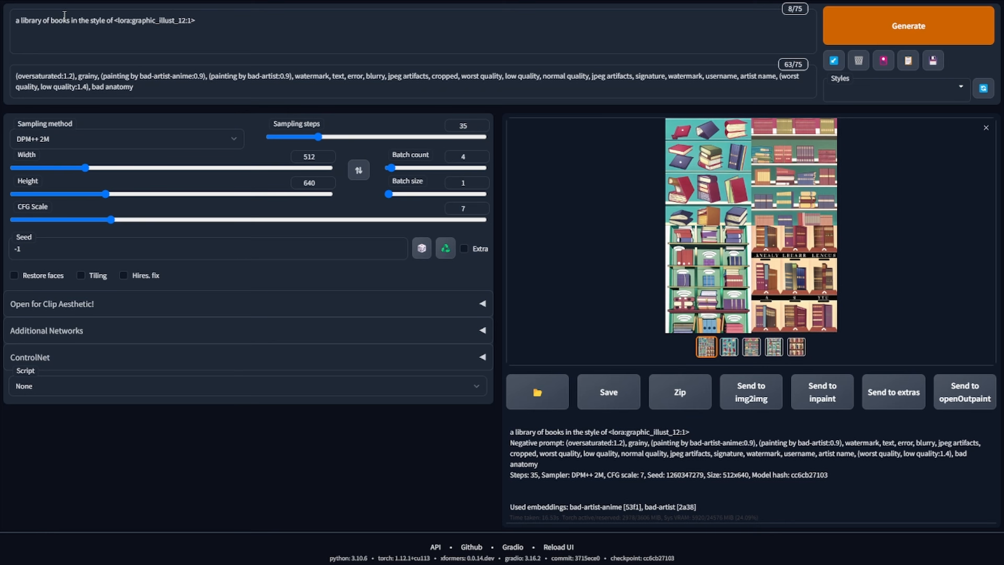
- Replace the subject with flying whales, generate a batch and view it enlarged
left_click(71, 18)
key("shift+Home")
key("BackSpace")
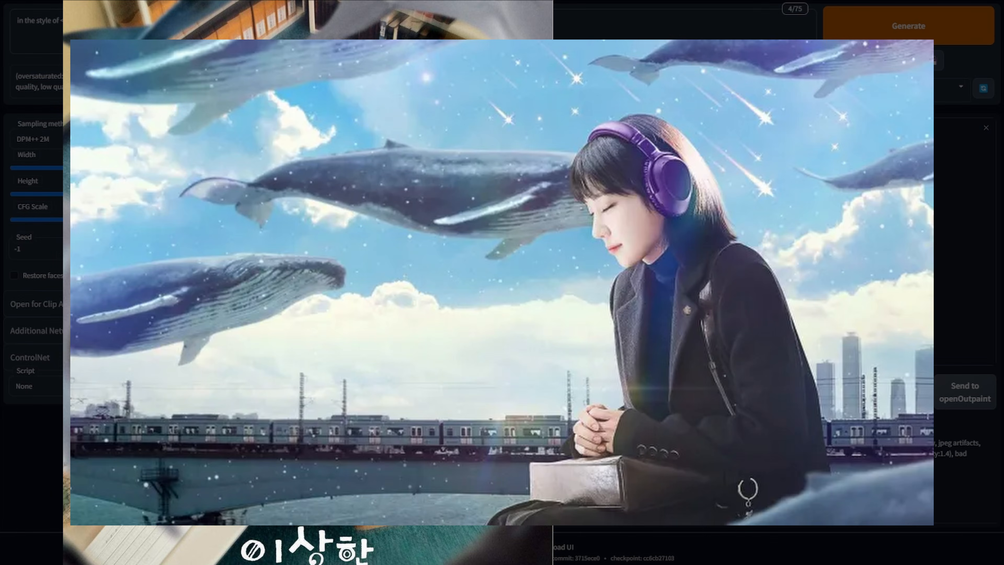
type("flying wh")
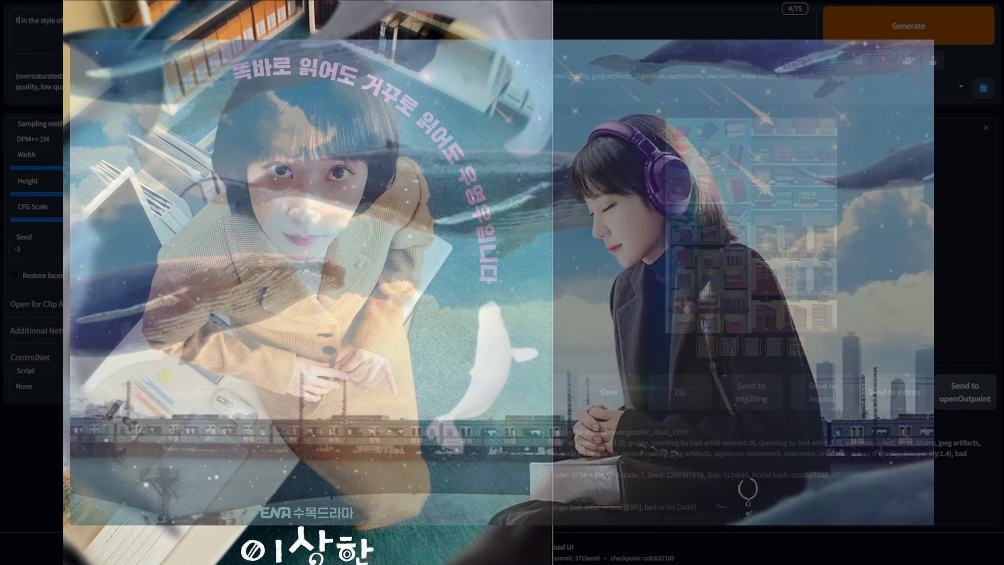
type("ales")
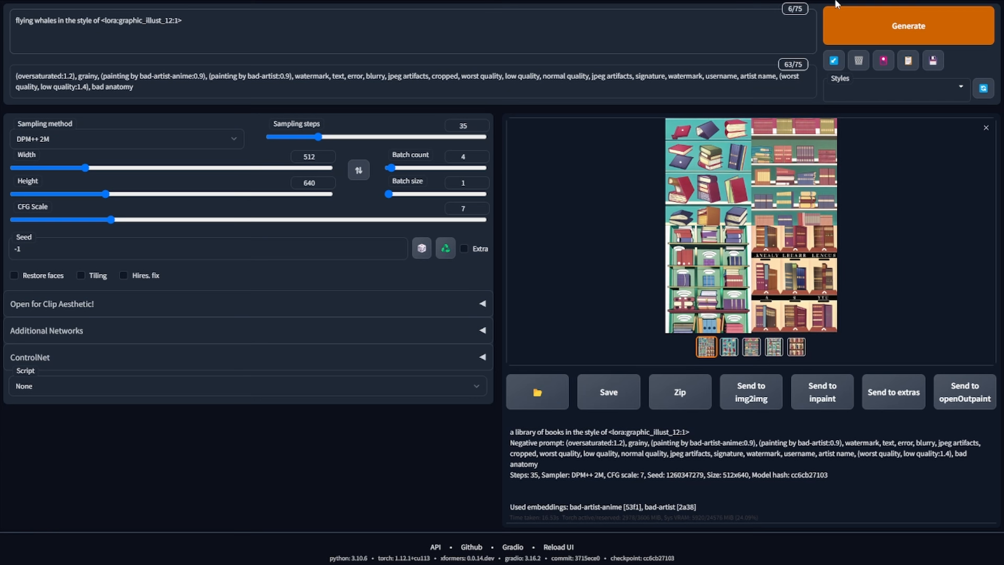
left_click(905, 22)
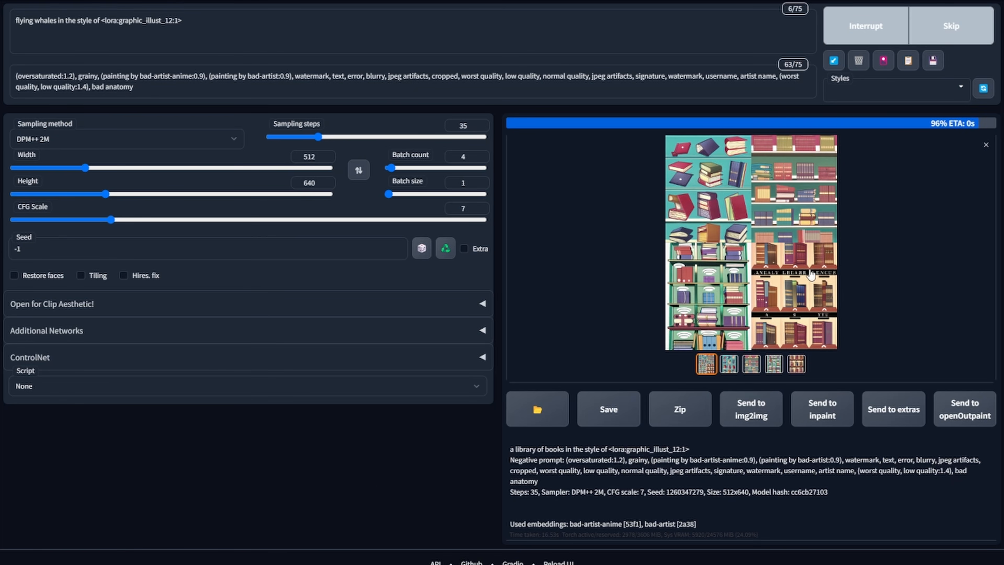
left_click(827, 252)
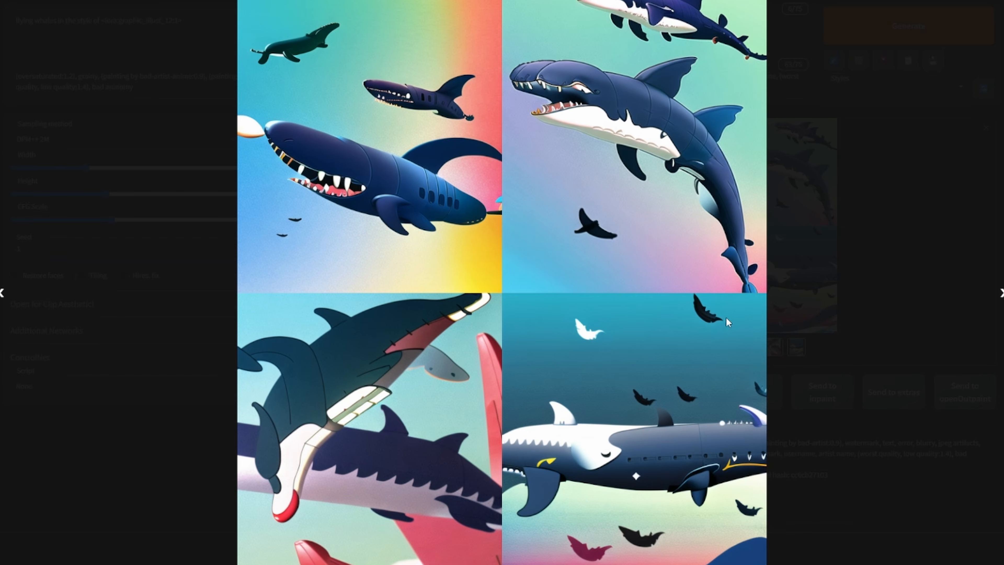
left_click(841, 182)
- Set the LoRA weight to 0.8, generate a batch of flying whales and view the results enlarged
left_click(180, 19)
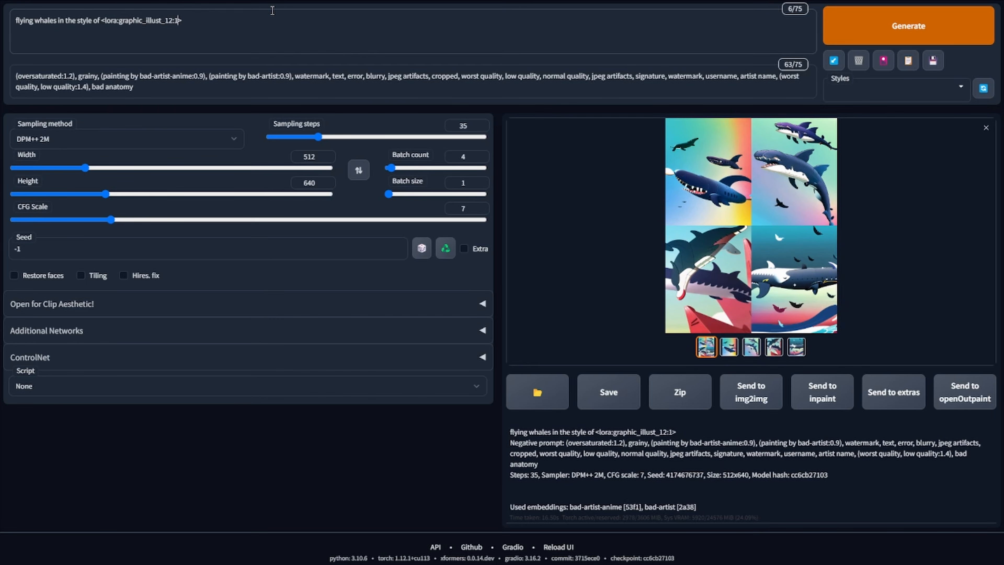
key("BackSpace")
type("9")
key("BackSpace")
type("0.8")
left_click(921, 26)
left_click(753, 207)
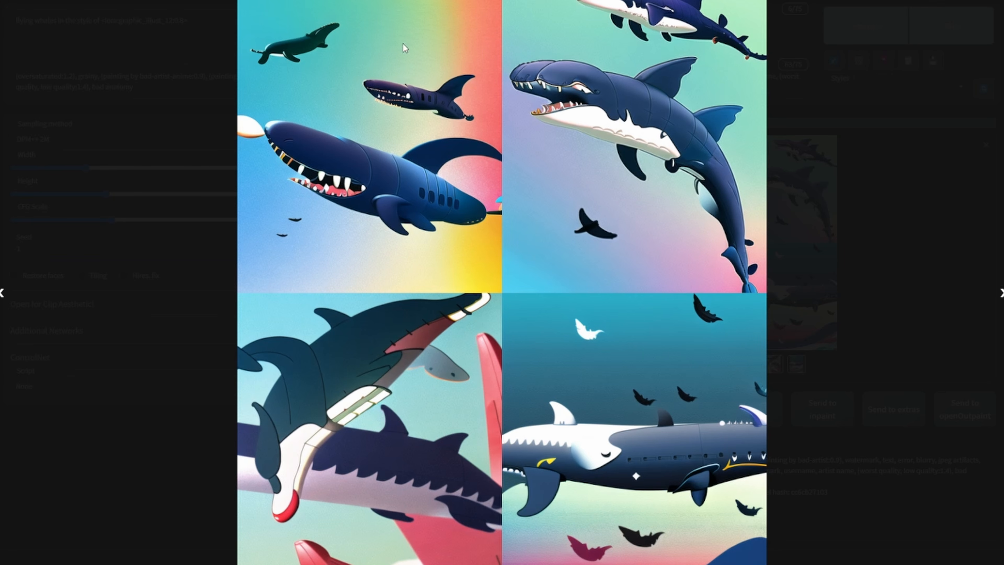
left_click(911, 378)
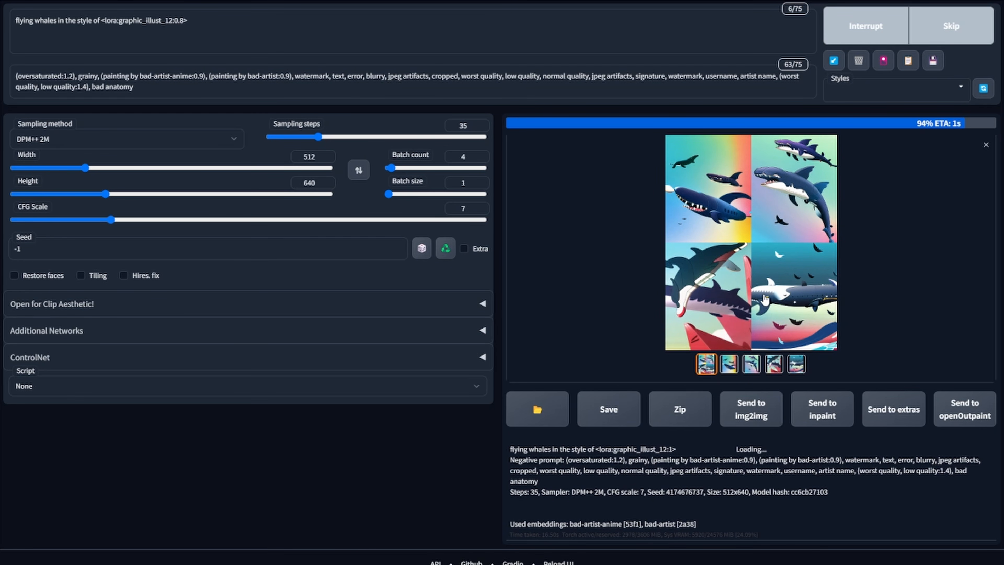
left_click(741, 268)
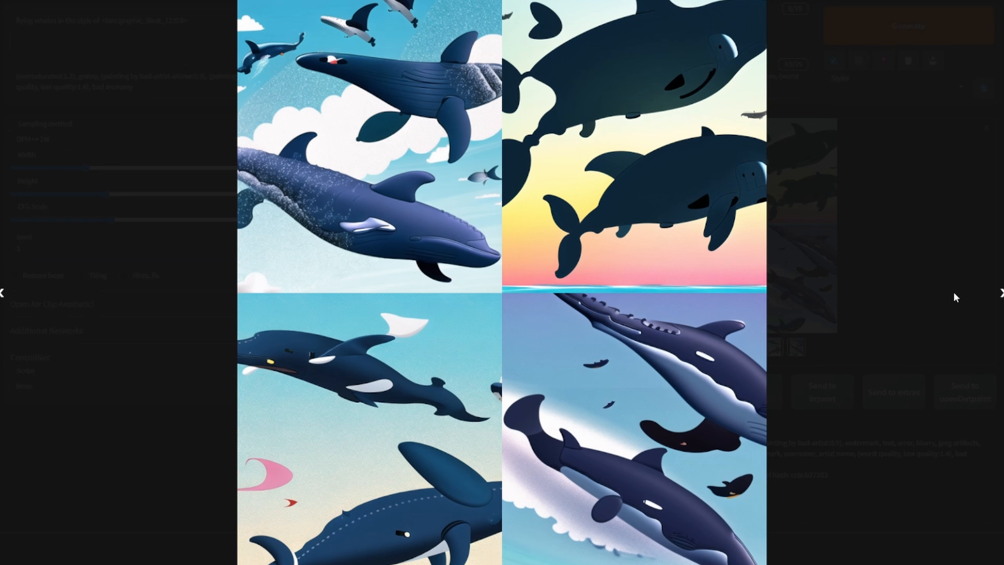
left_click(905, 229)
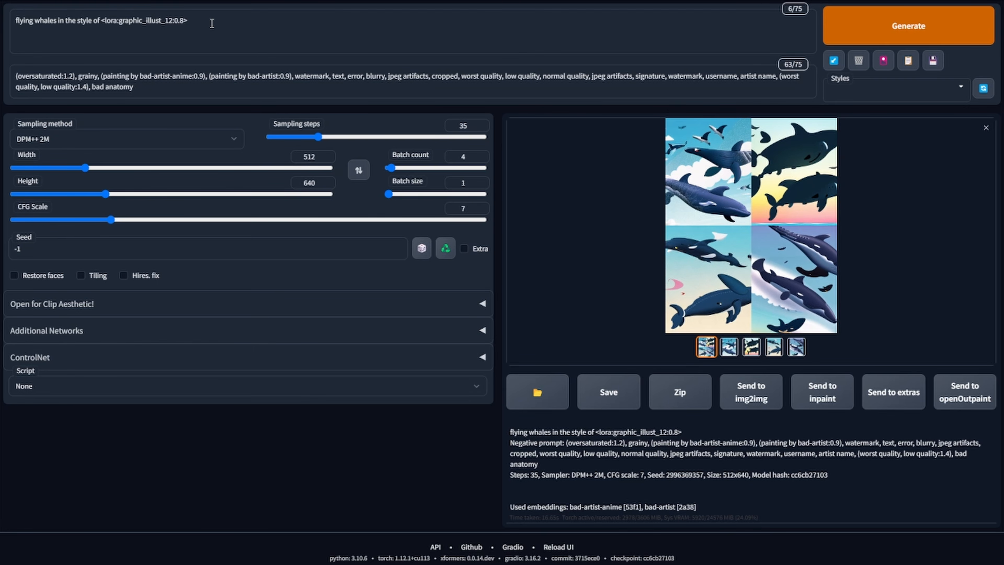
left_click(747, 215)
left_click(895, 169)
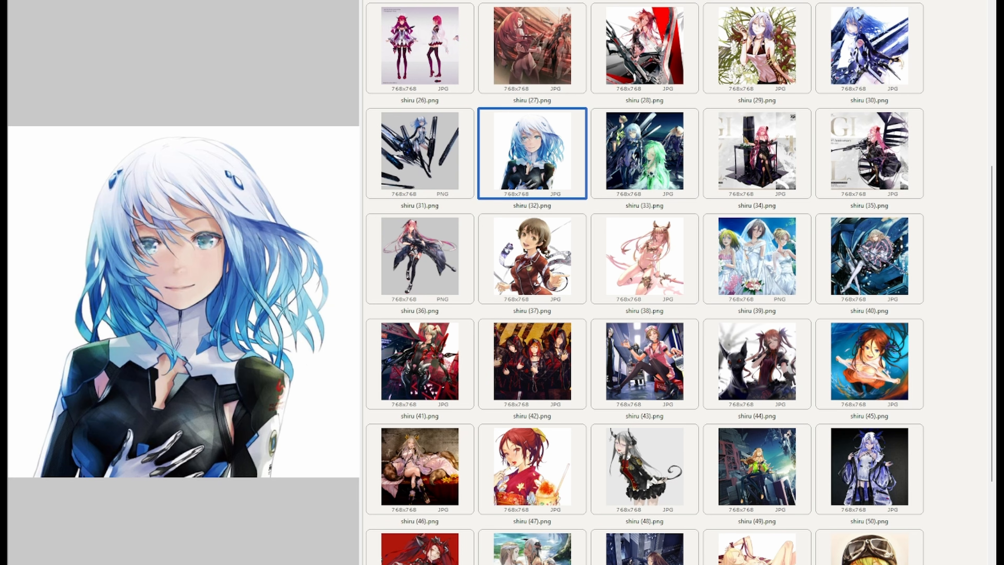
- Browse the training dataset image thumbnails
scroll(645, 283, "down", 8)
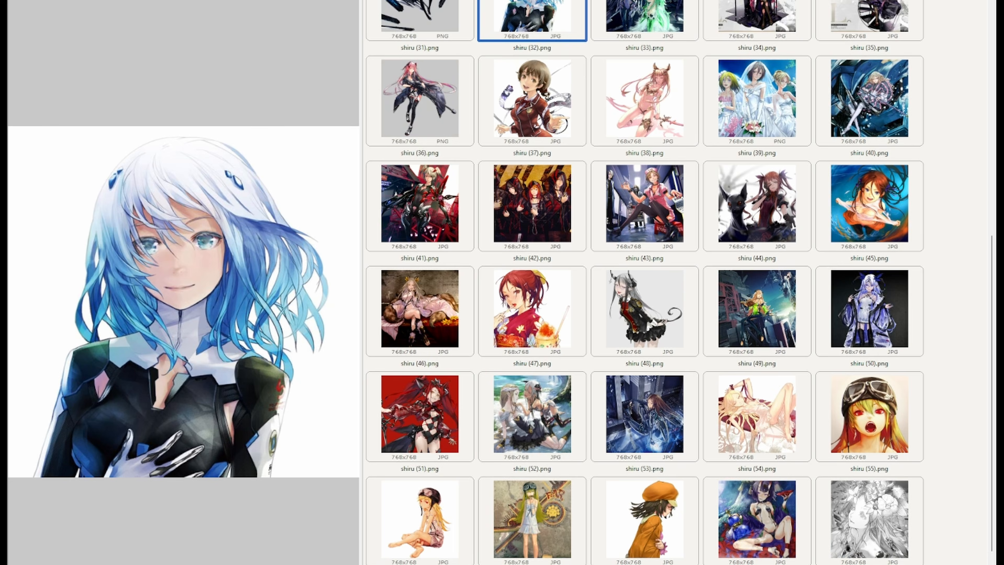
scroll(645, 282, "up", 6)
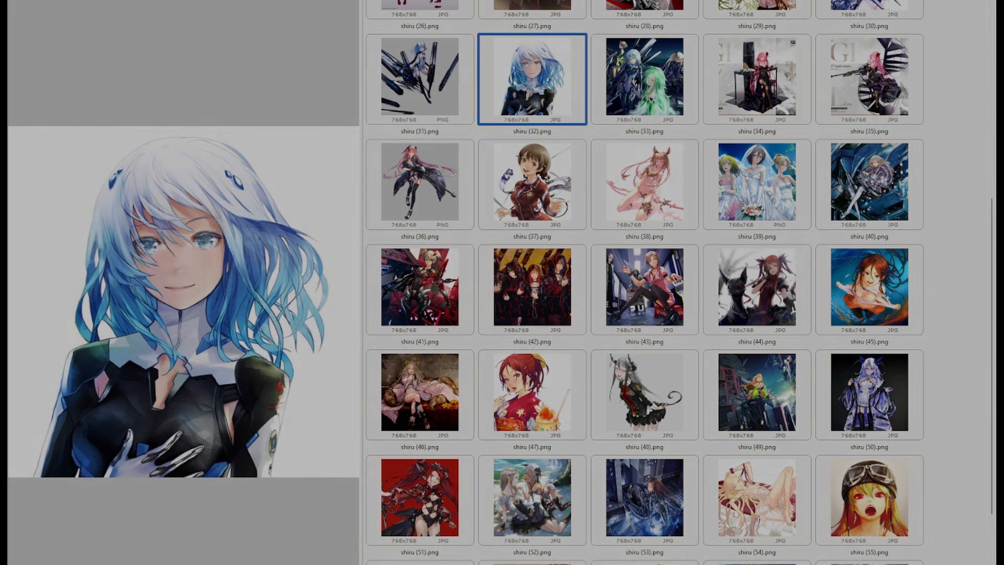
scroll(645, 277, "up", 5)
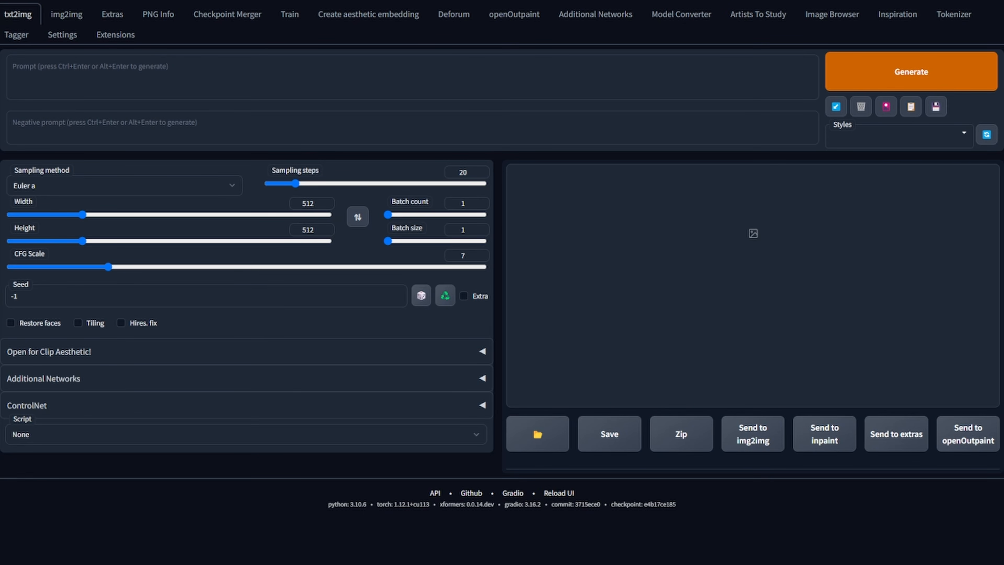
- Open the WD14 Tagger's batch-from-directory mode and paste the dataset images folder as the input directory
left_click(115, 35)
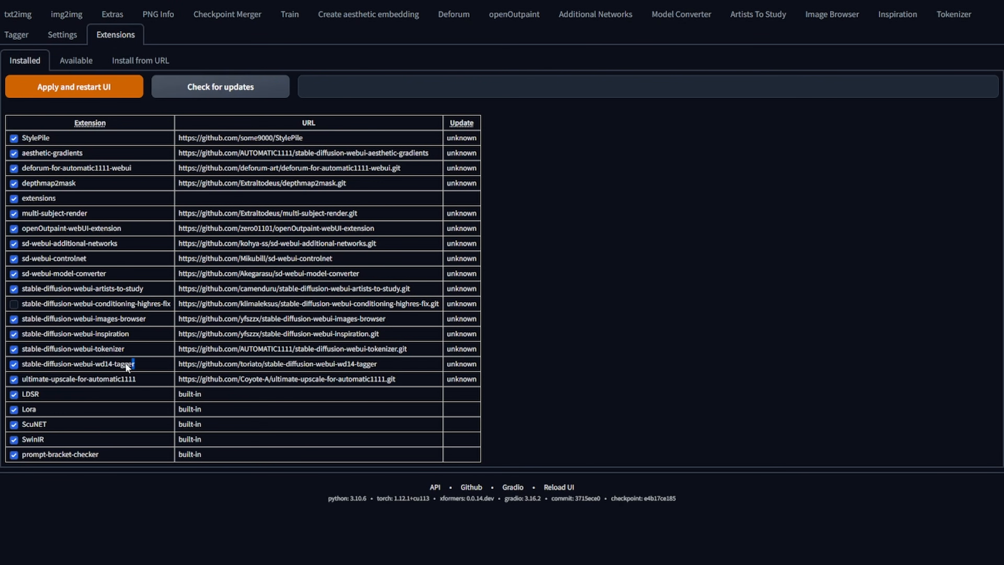
left_click_drag(133, 364, 25, 369)
left_click(17, 35)
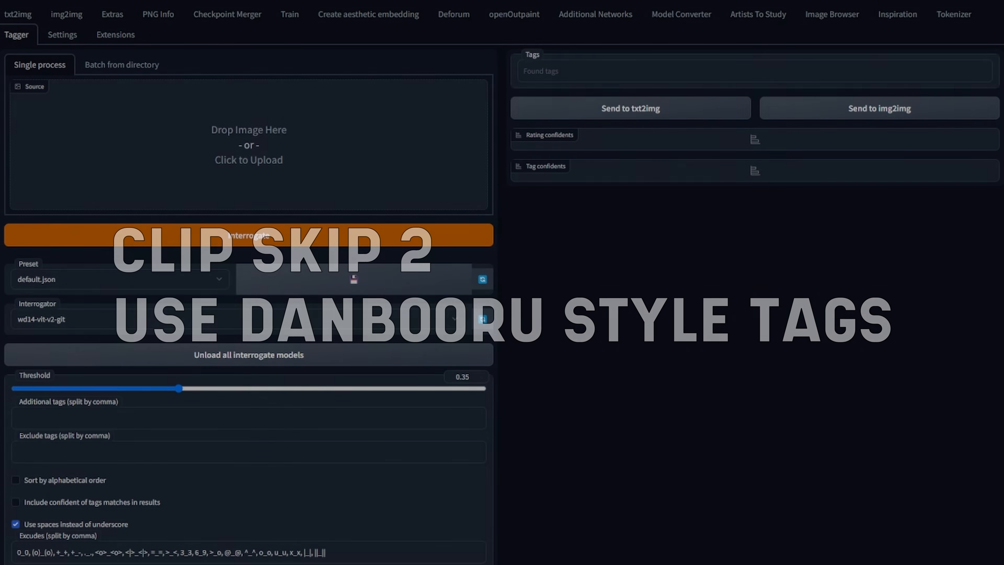
left_click(130, 71)
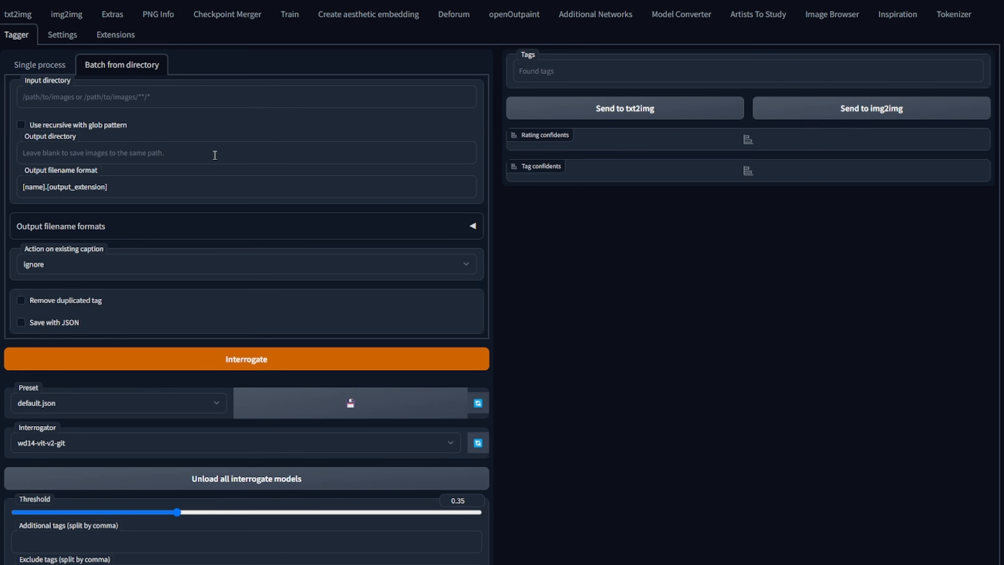
left_click(106, 99)
type("D:\\lora_shiru_dataset_example_01\\images\\")
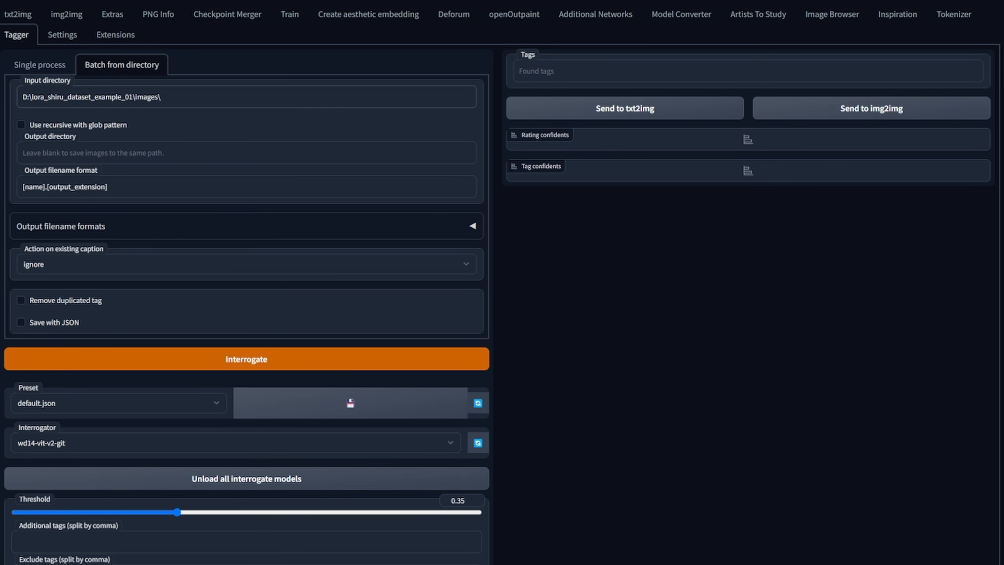
scroll(75, 484, "down", 2)
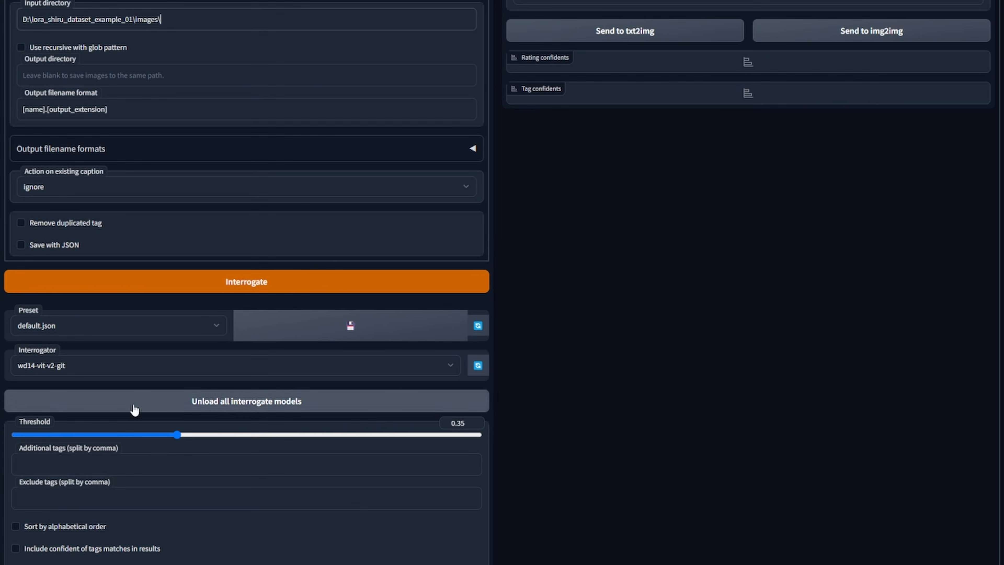
left_click(58, 461)
type("redk")
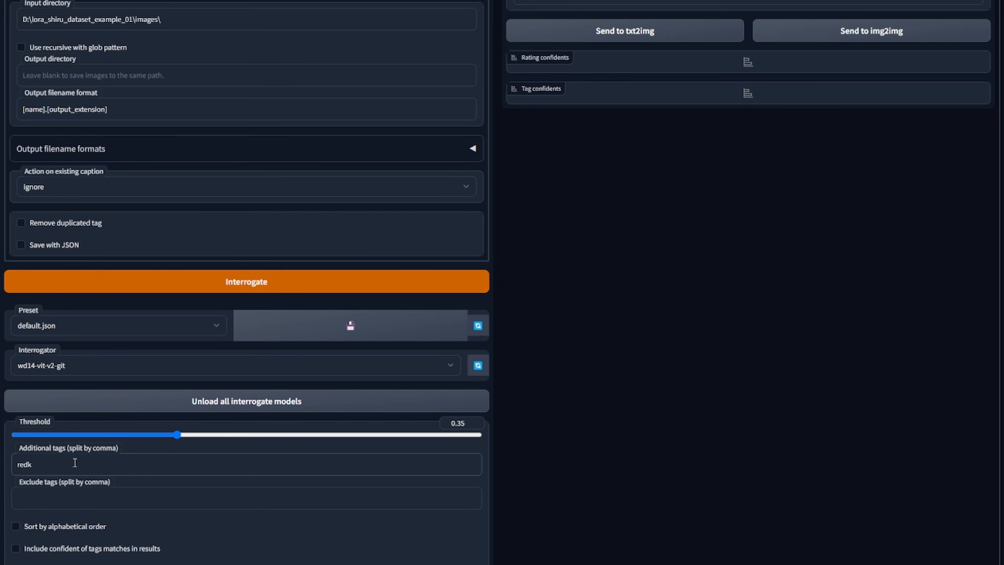
key("BackSpace")
type("juicestyle")
key("ctrl+a")
key("BackSpace")
- Run Interrogate to caption every image in the dataset folder
scroll(262, 289, "up", 2)
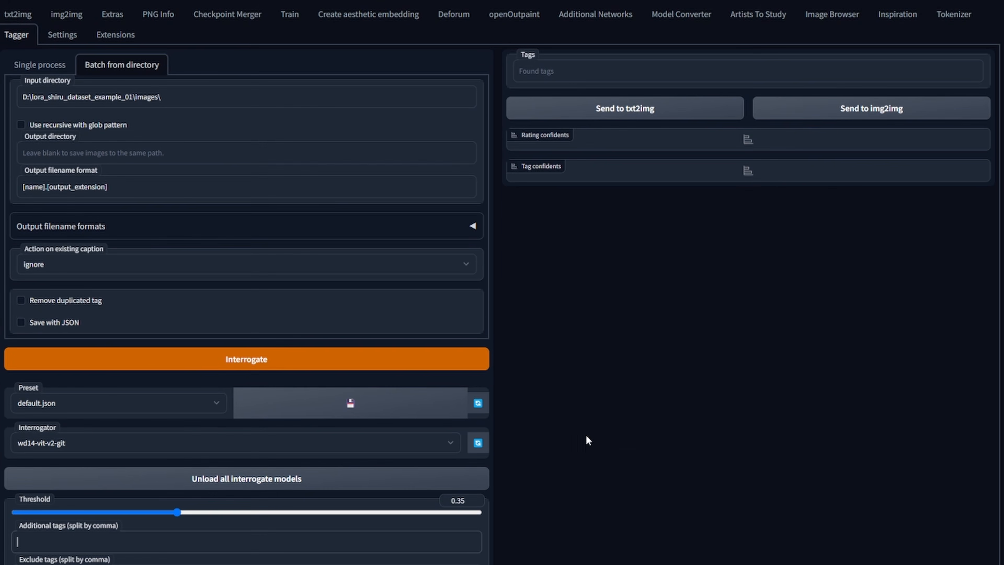
scroll(477, 314, "down", 2)
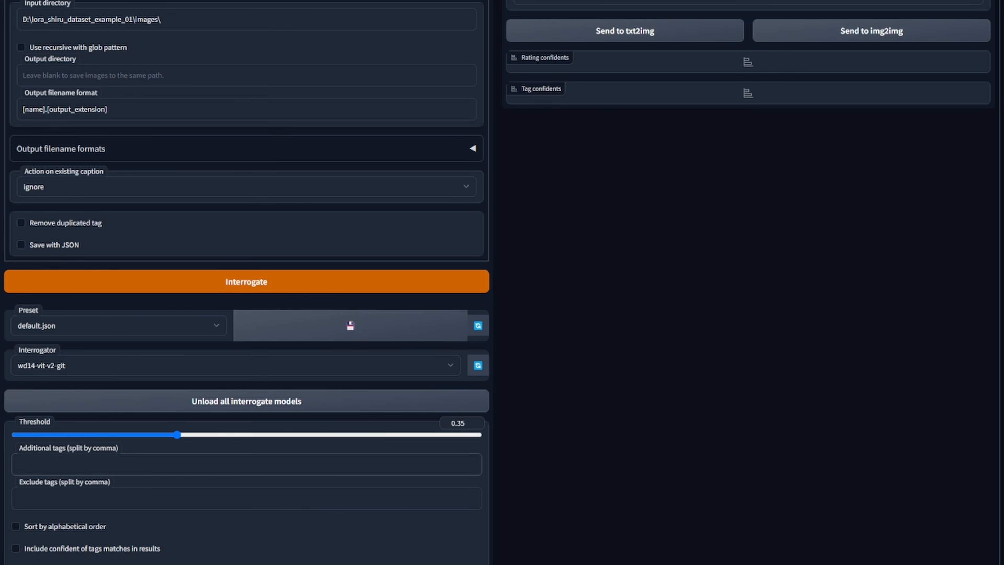
scroll(502, 282, "down", 1)
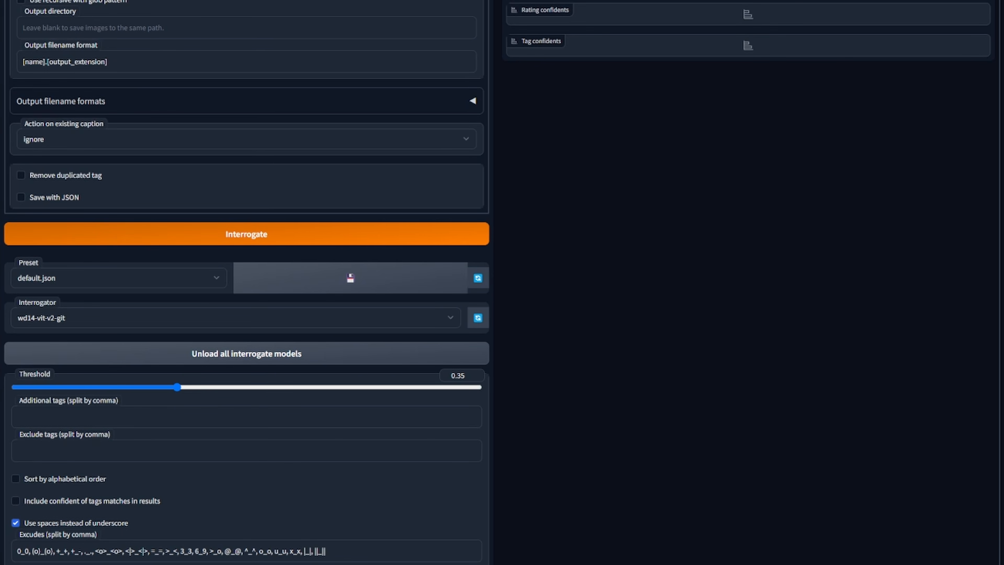
left_click(289, 236)
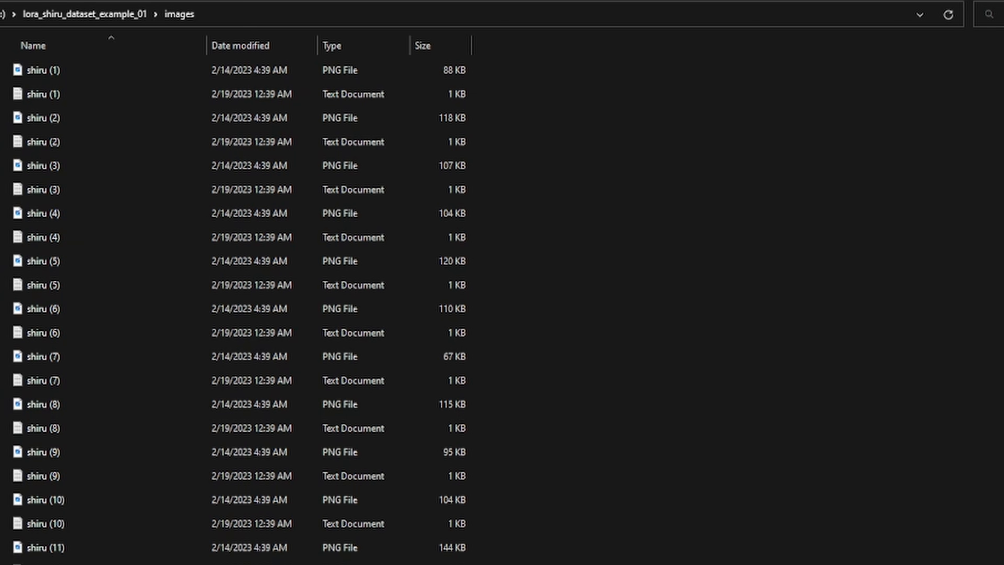
- Open a generated caption text file from the images folder in the editor and read through its tags
left_click(236, 18)
left_click(851, 374)
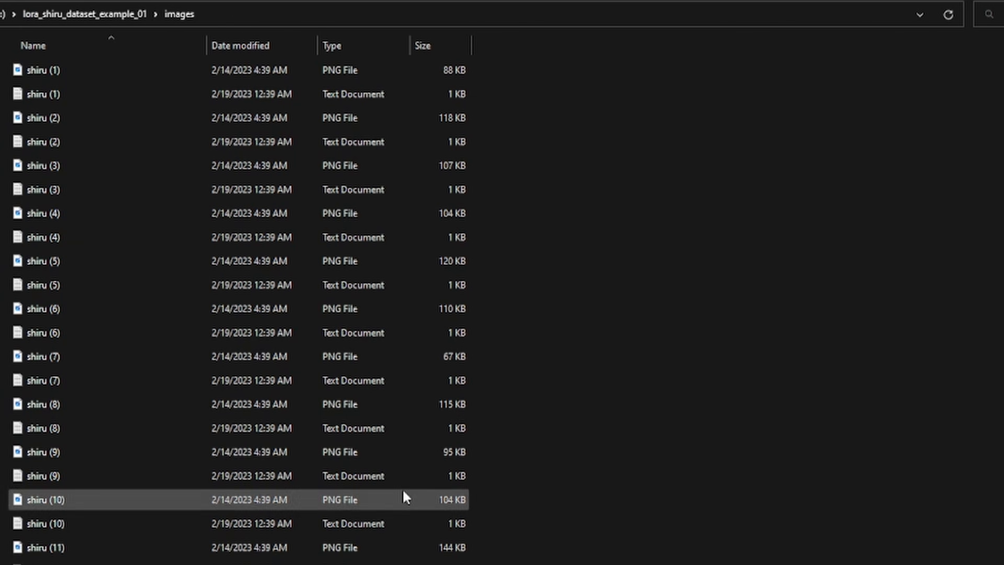
left_click(95, 97)
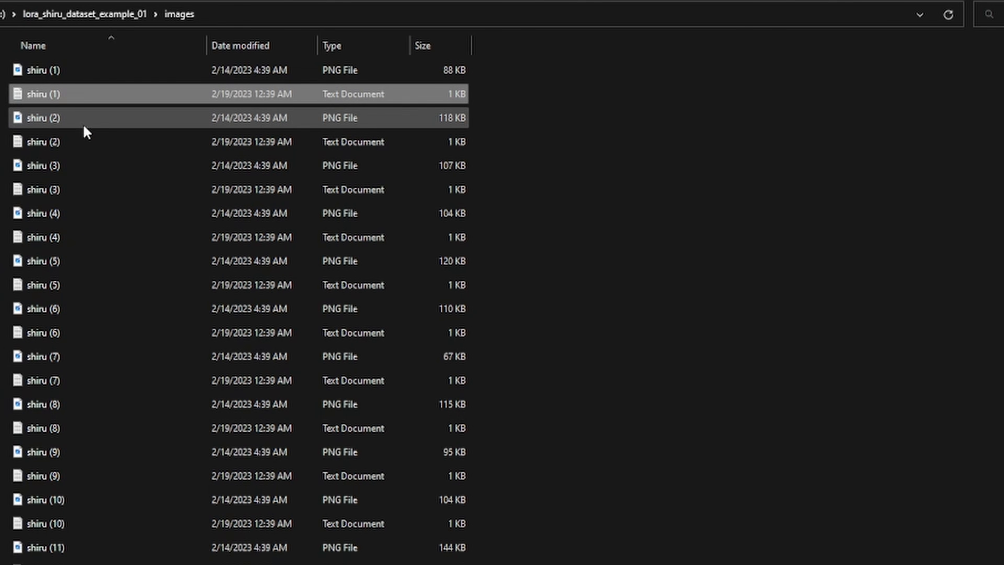
left_click(81, 146)
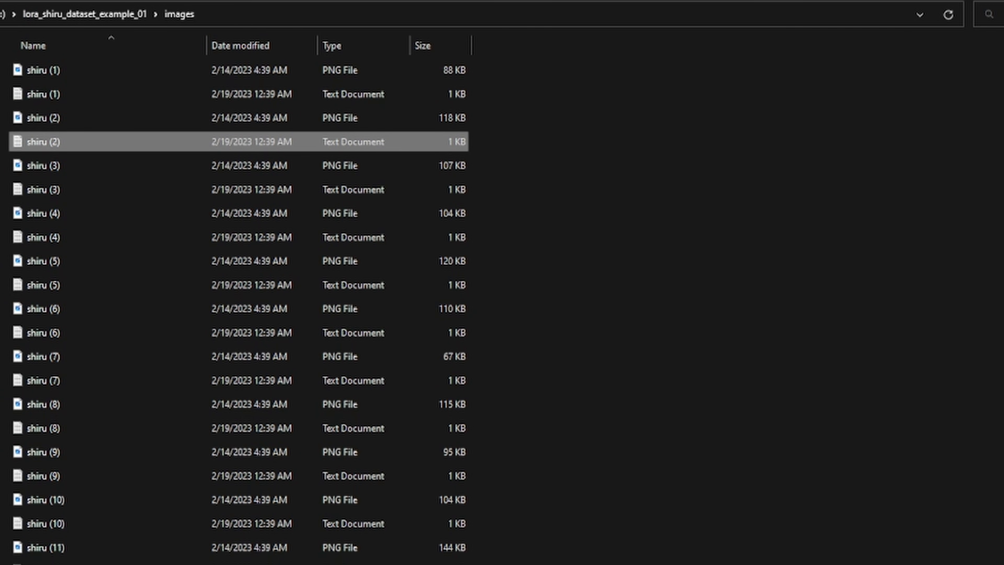
left_click(886, 484)
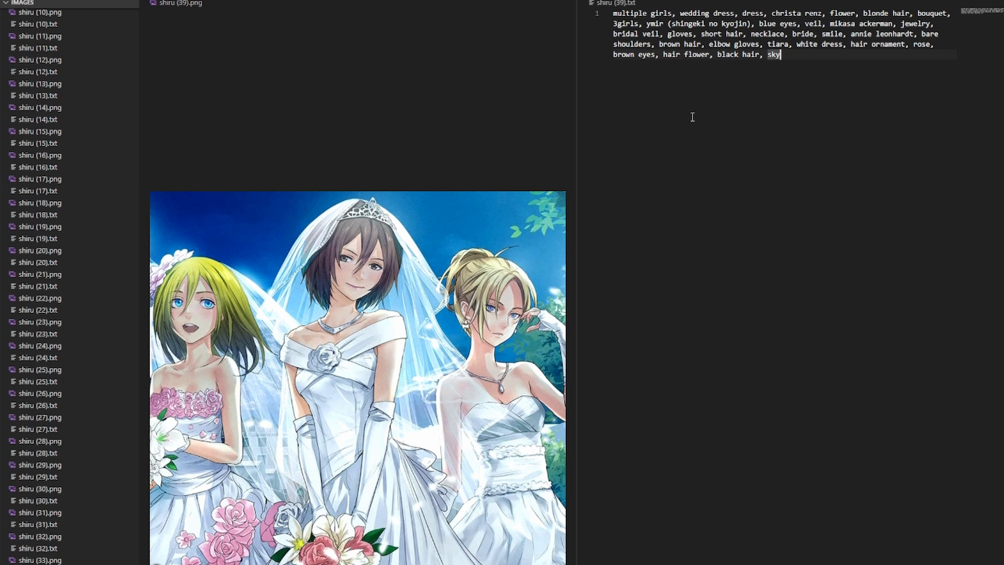
left_click(644, 35)
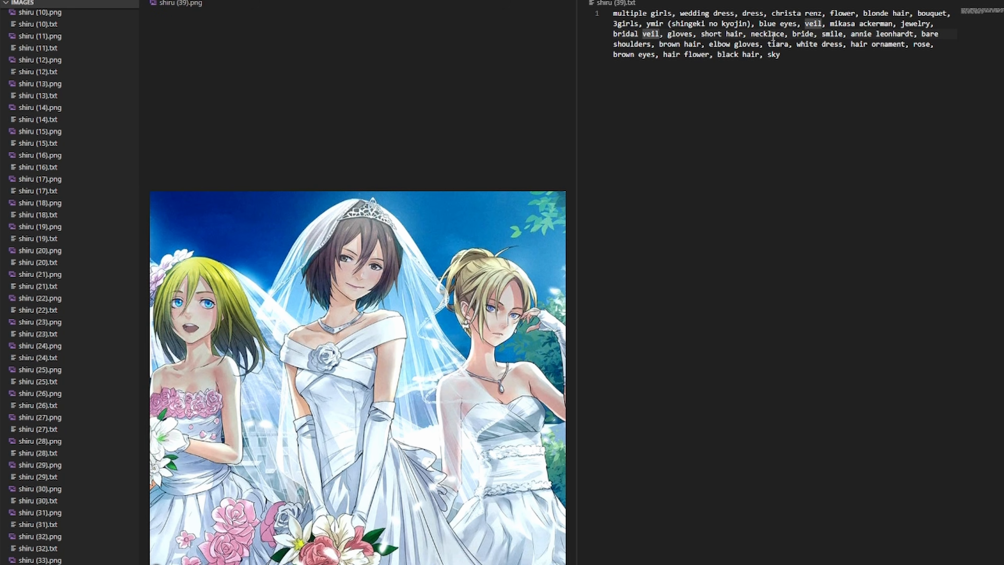
left_click(680, 35)
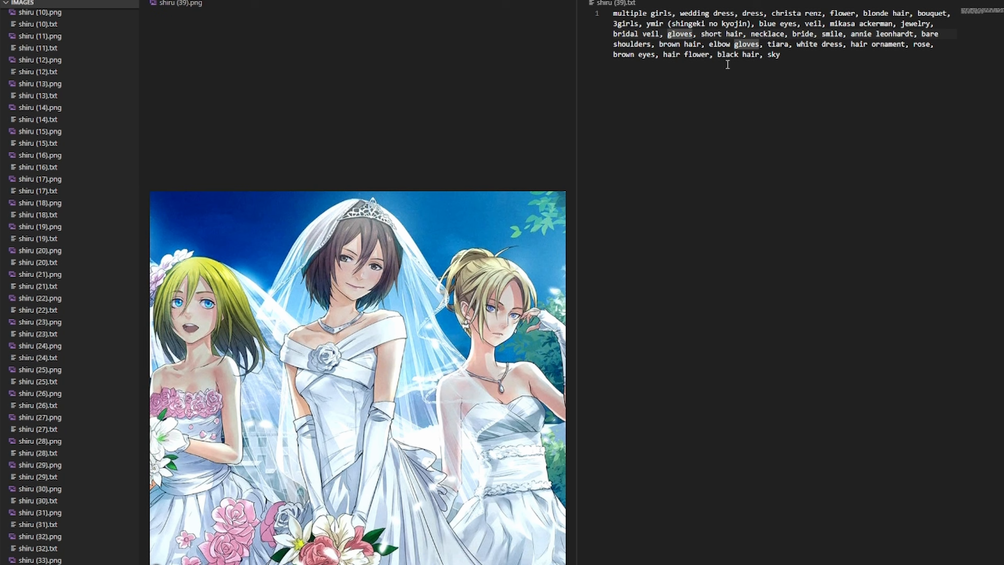
left_click(738, 45)
key("ctrl+End")
key("ctrl+Home")
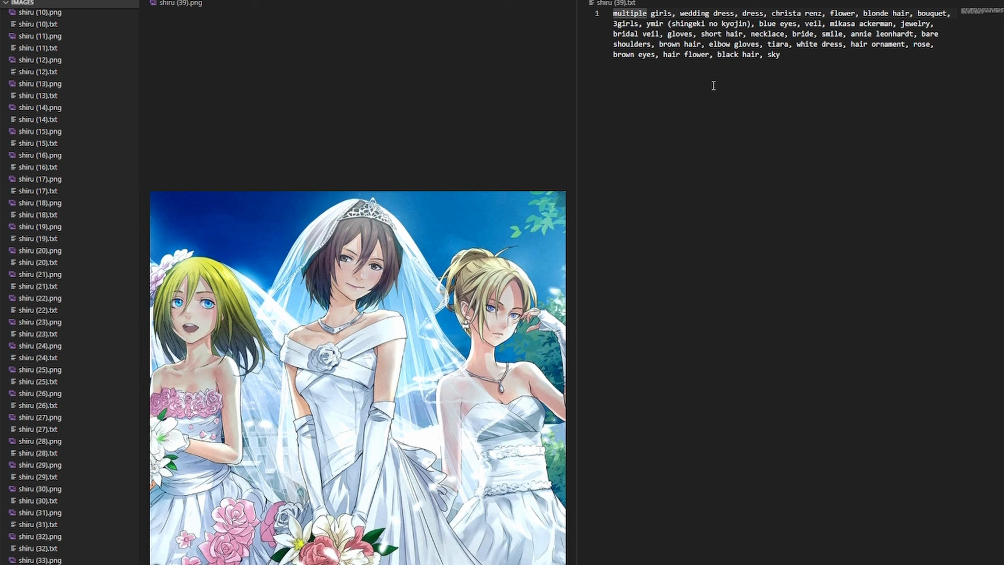
- Review the tags in the open caption file, checking the character name entries
left_click(664, 44)
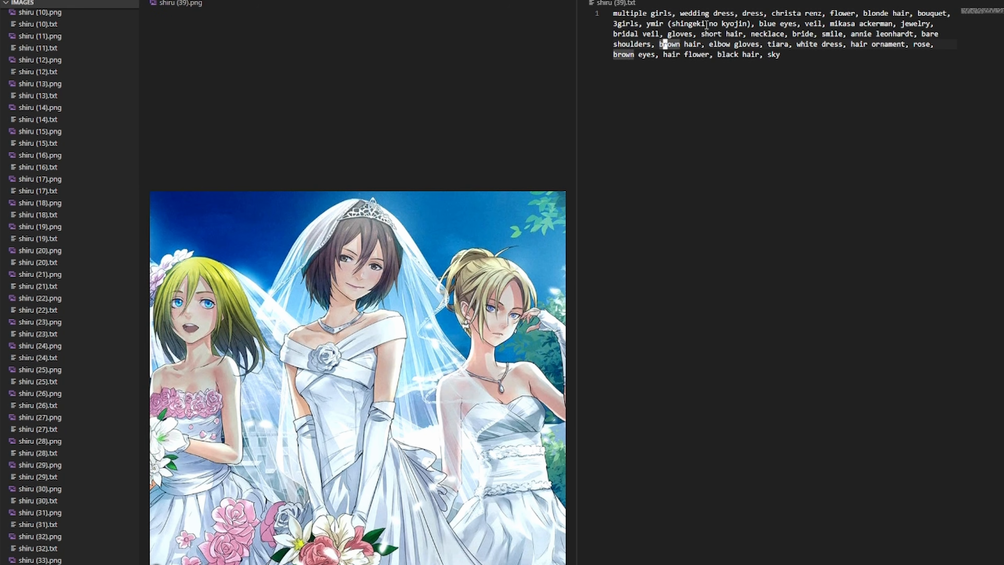
left_click(857, 23)
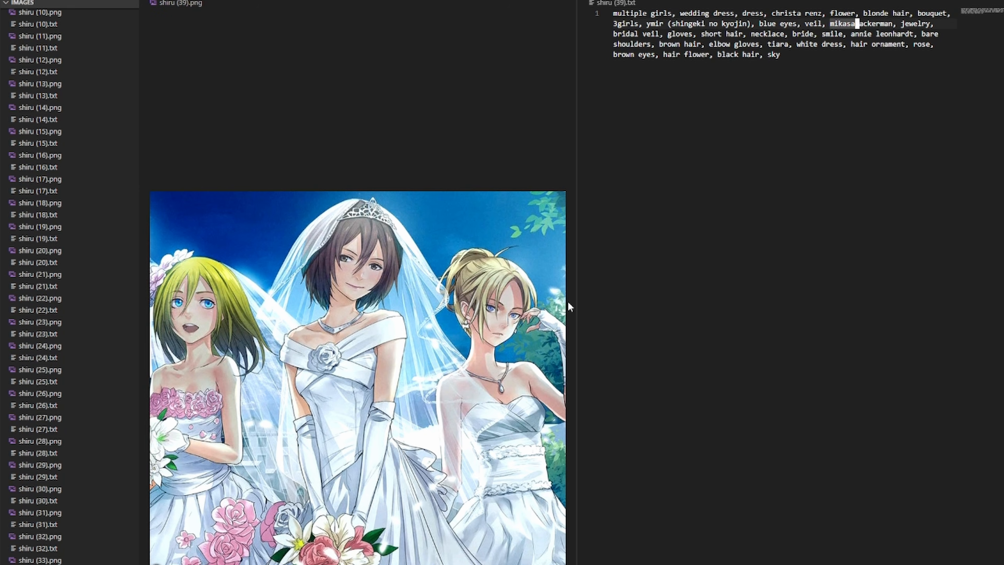
left_click(881, 34)
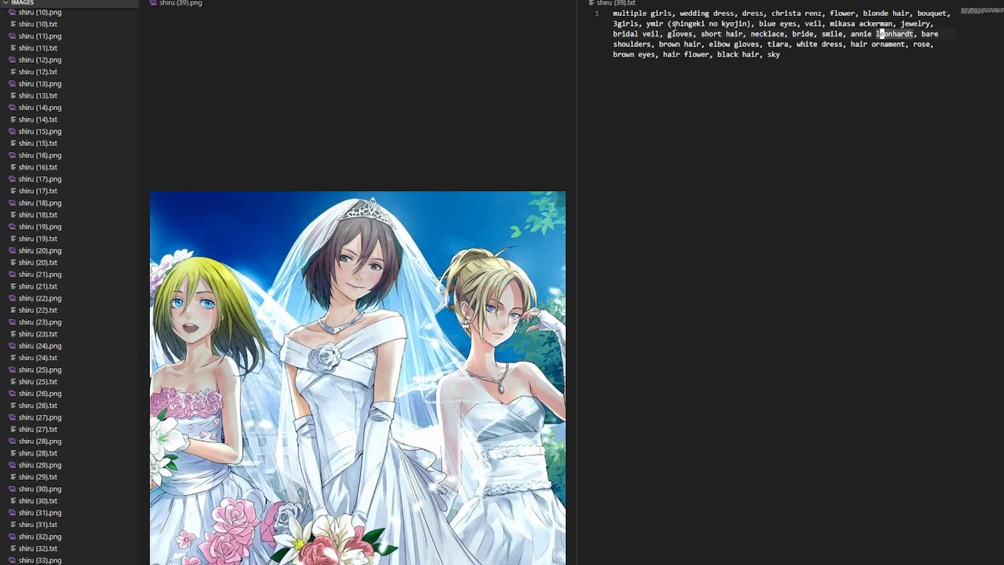
left_click(663, 24)
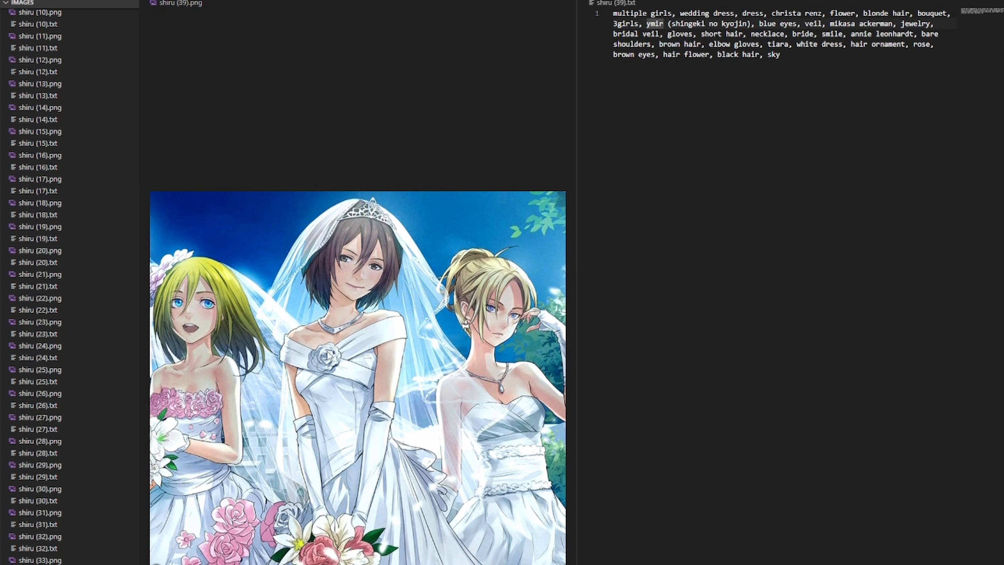
left_click(811, 24)
left_click(788, 15)
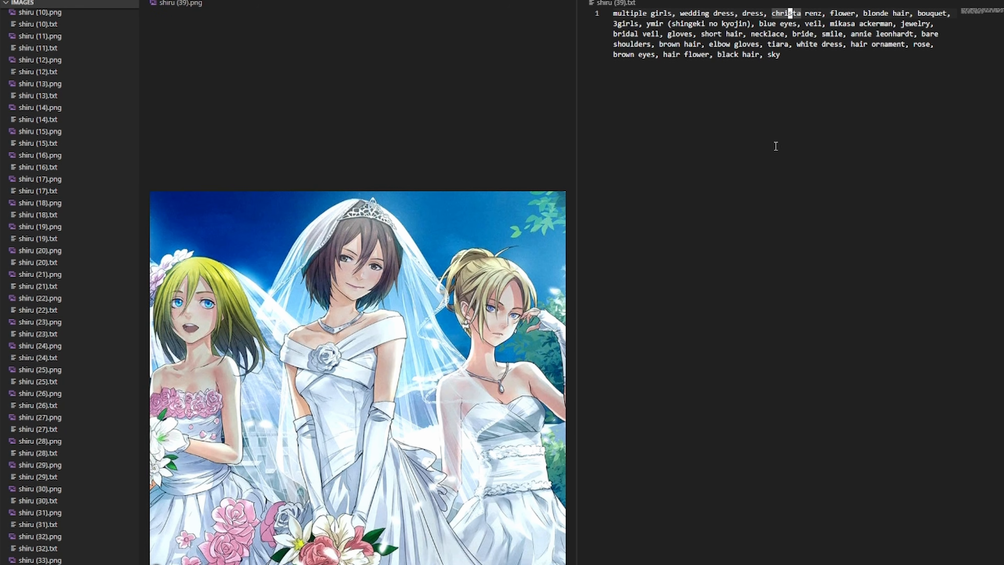
left_click(783, 106)
- Delete the ymir (shingeki no kyojin) and christa renz tags from the caption
left_click(648, 24)
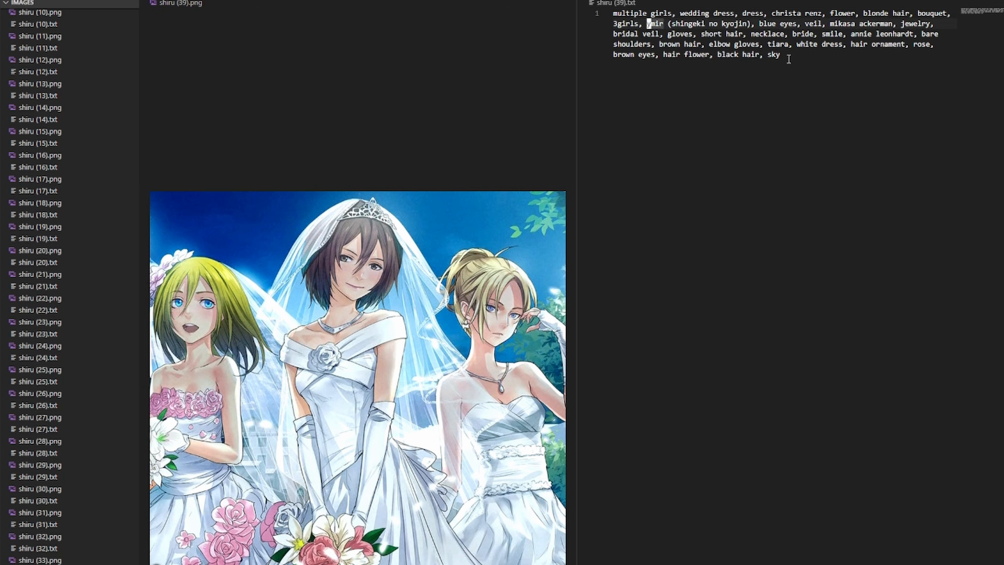
key("Delete")
key("Delete")
key("Delete")
key("Delete")
key("Delete")
key("Delete")
key("Delete")
key("Delete")
key("Delete")
key("Delete")
key("Delete")
key("Delete")
key("Delete")
key("Delete")
key("Delete")
key("Delete")
key("Delete")
key("Delete")
key("Delete")
key("Delete")
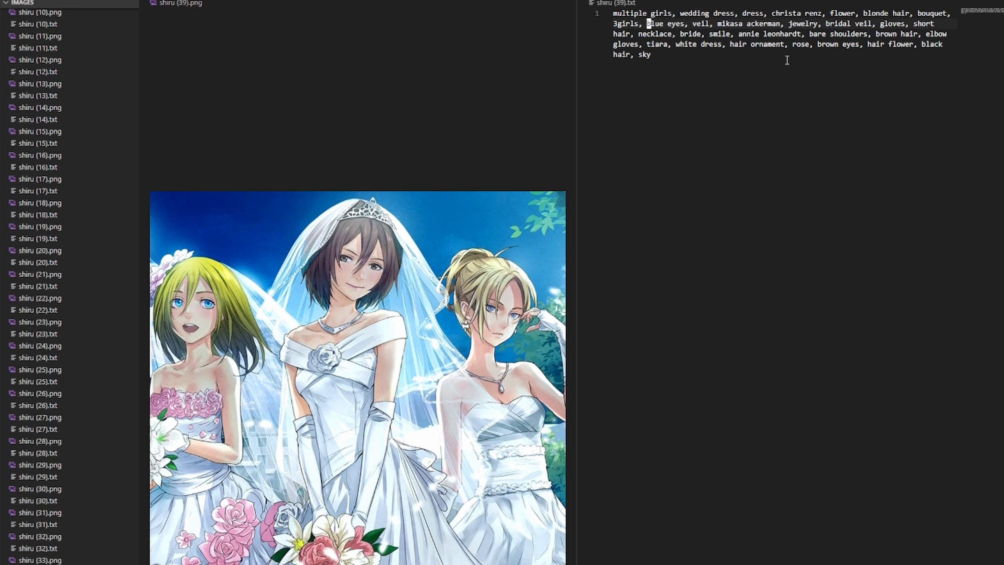
left_click_drag(773, 13, 820, 15)
key("Delete")
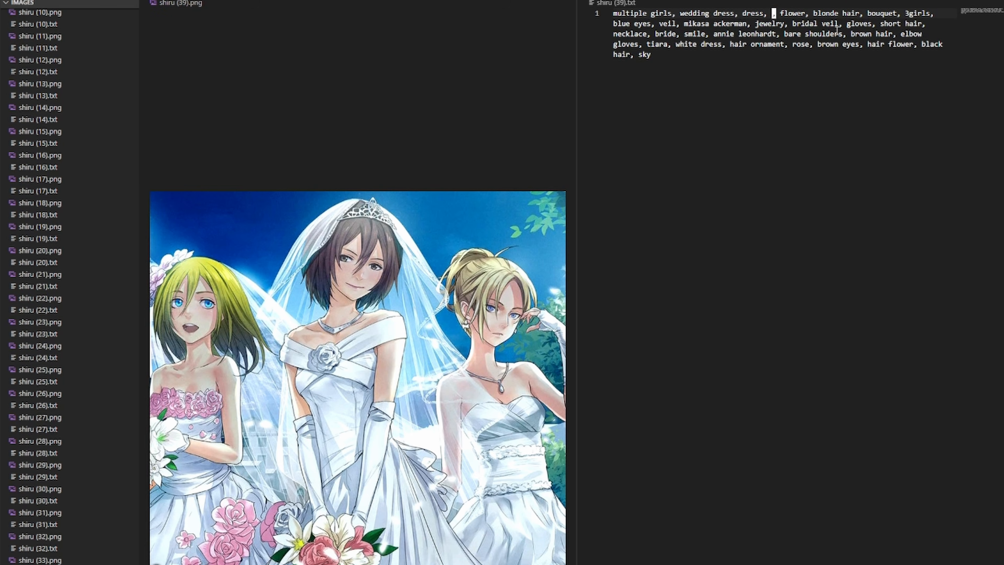
key("Delete")
key("Delete")
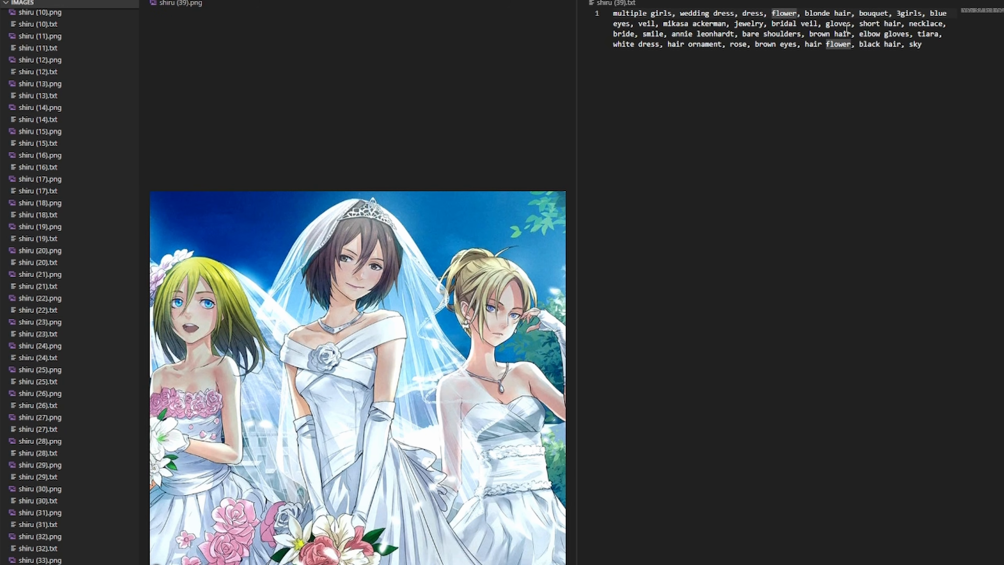
- Delete the mikasa ackerman and annie leonhardt tags from the caption
left_click(666, 24)
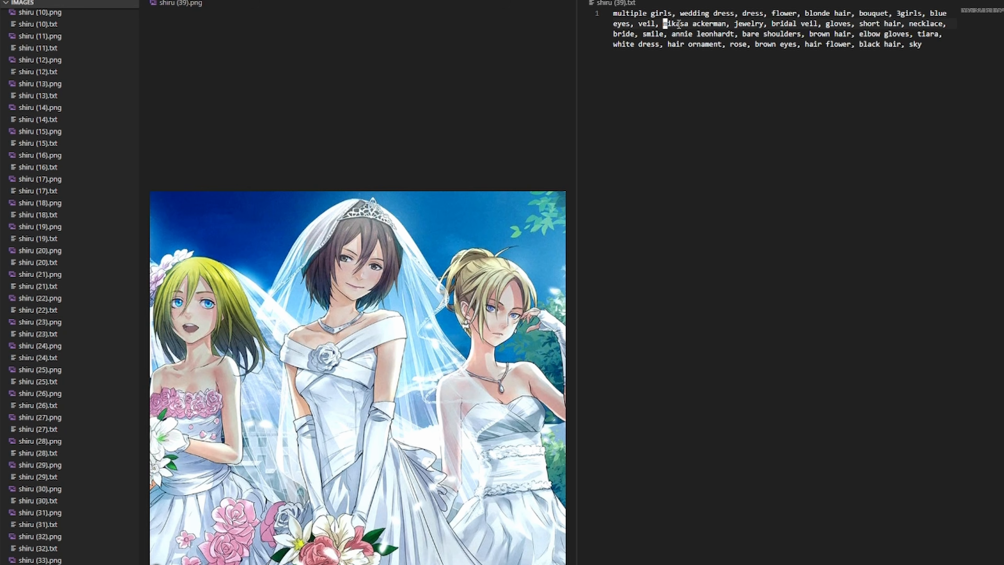
key("ctrl+shift+Right")
key("ctrl+shift+Right")
key("Delete")
key("Delete")
key("Delete")
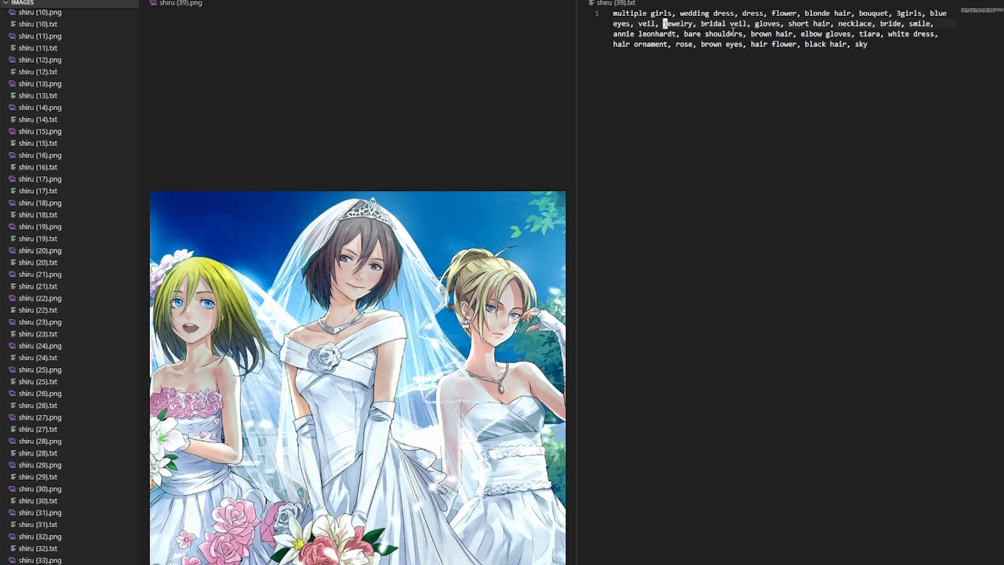
left_click(614, 34)
key("ctrl+shift+Right")
key("Delete")
key("Delete")
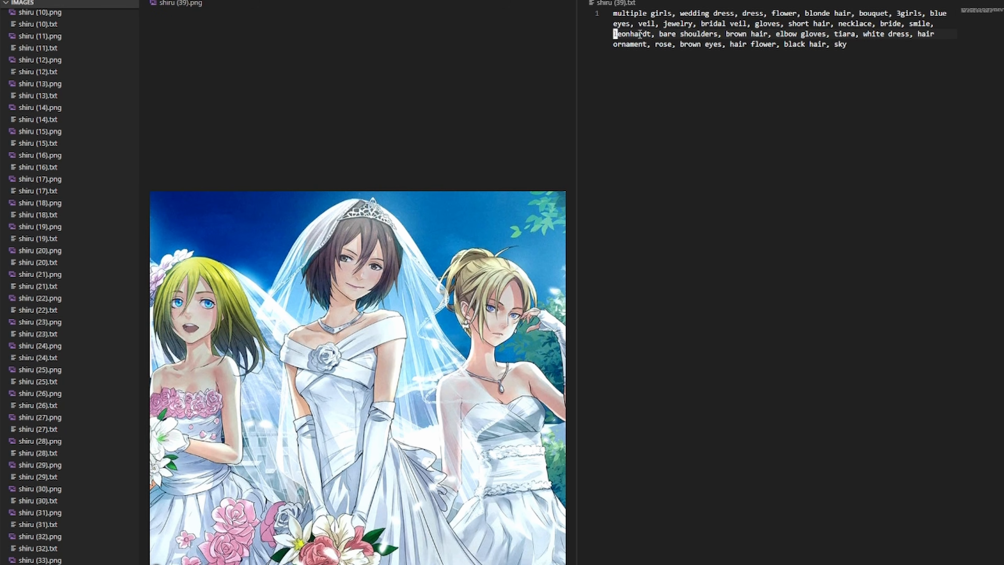
key("ctrl+shift+Right")
key("Delete")
key("Delete")
key("Delete")
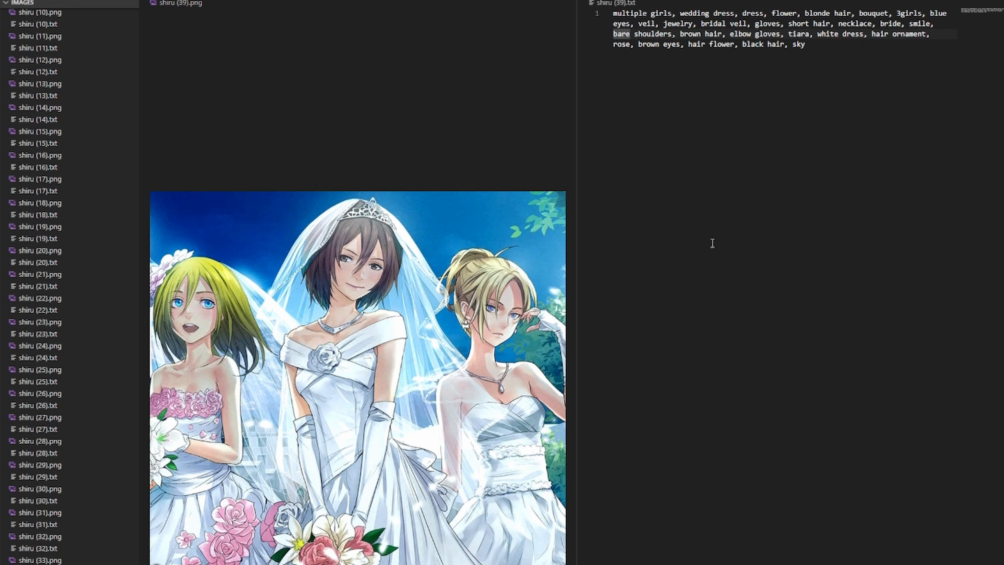
- Browse further down the images folder, opening several more dataset images for preview
scroll(84, 474, "down", 3)
scroll(85, 474, "down", 3)
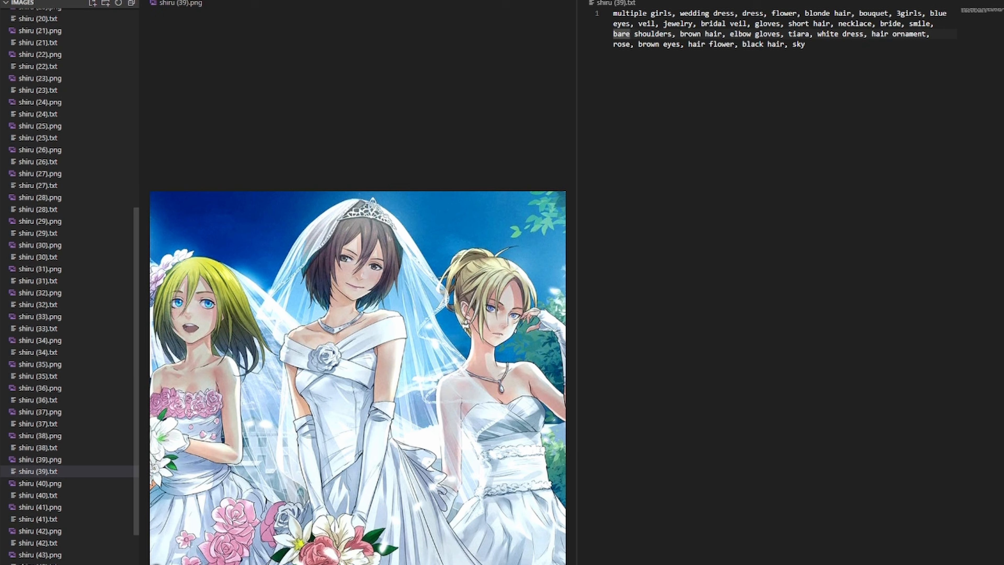
left_click(68, 556)
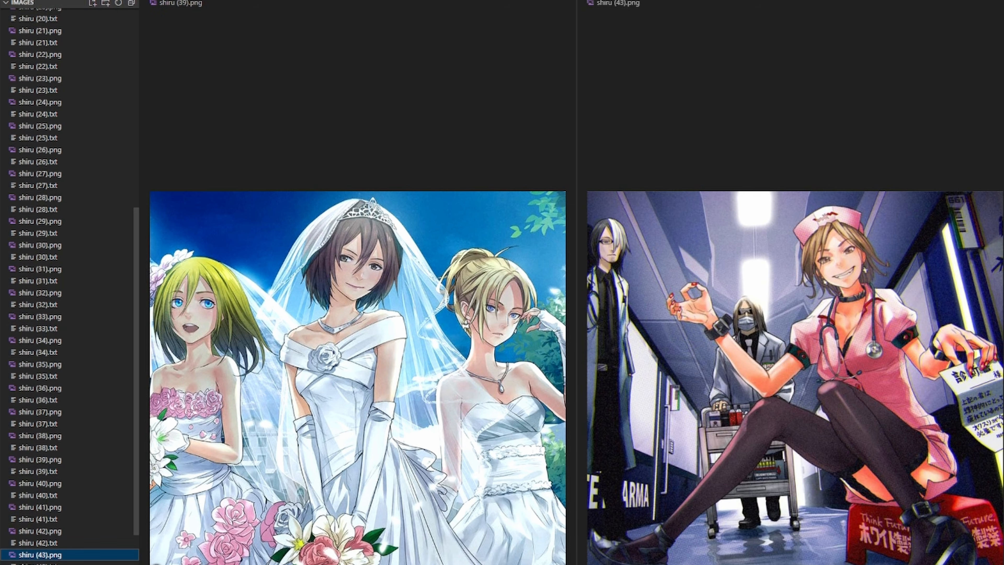
left_click(162, 564)
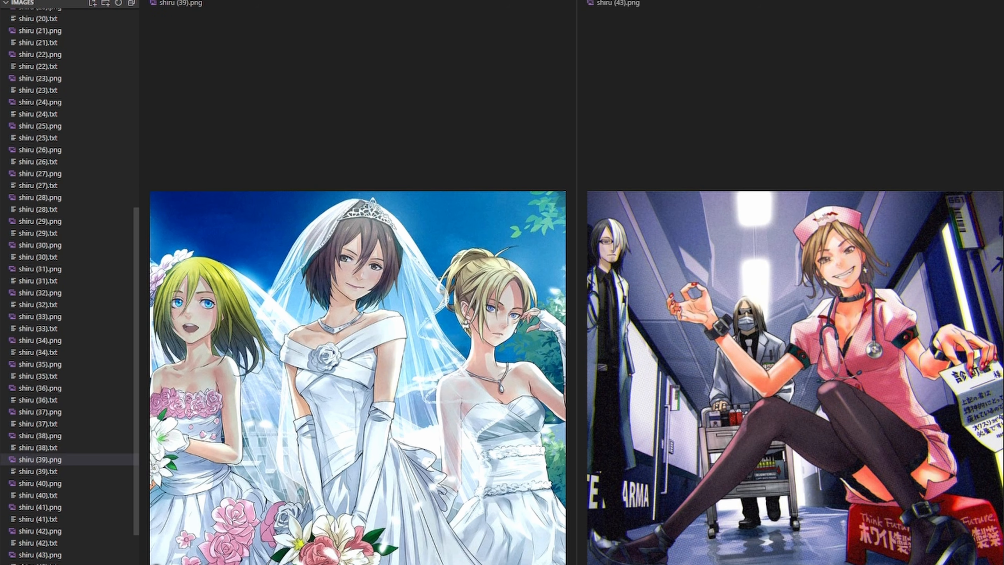
left_click(67, 564)
scroll(70, 285, "down", 2)
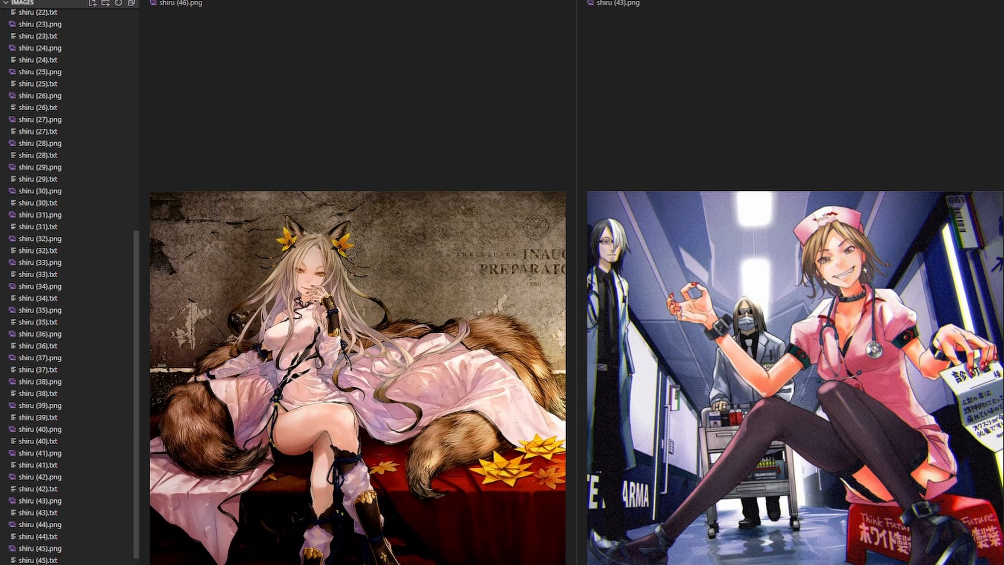
left_click(67, 564)
scroll(69, 285, "down", 4)
left_click(67, 564)
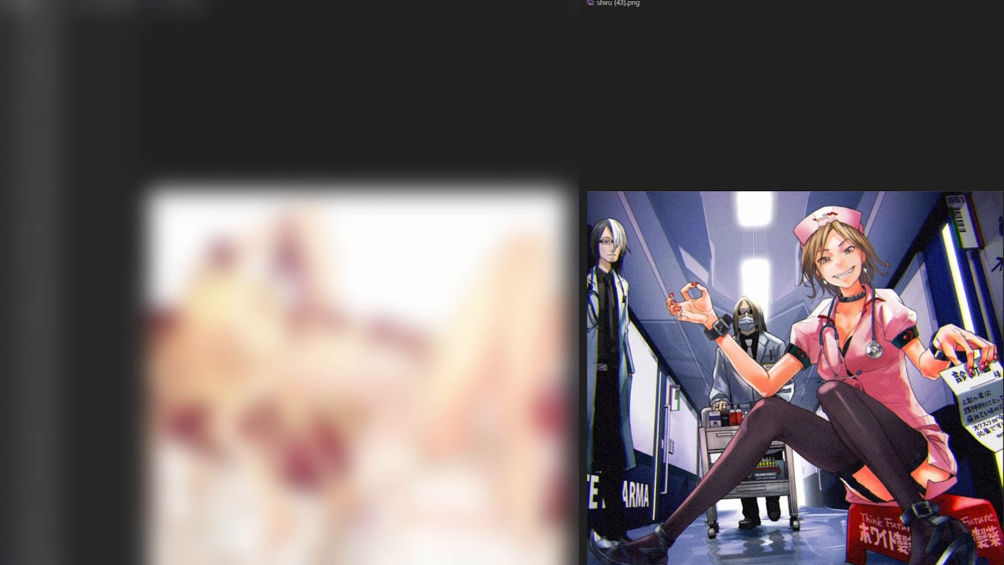
left_click(67, 564)
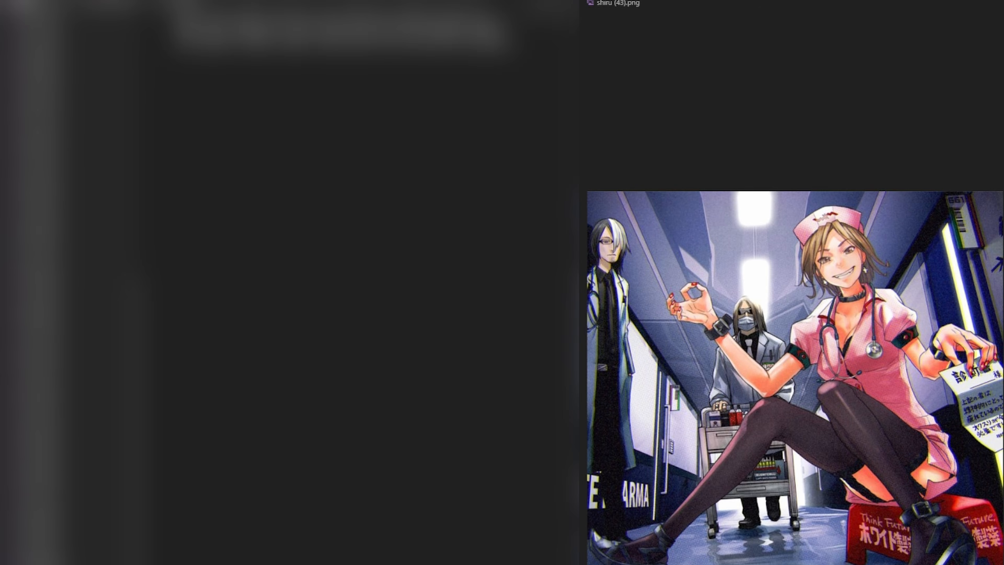
left_click(67, 552)
left_click(649, 277)
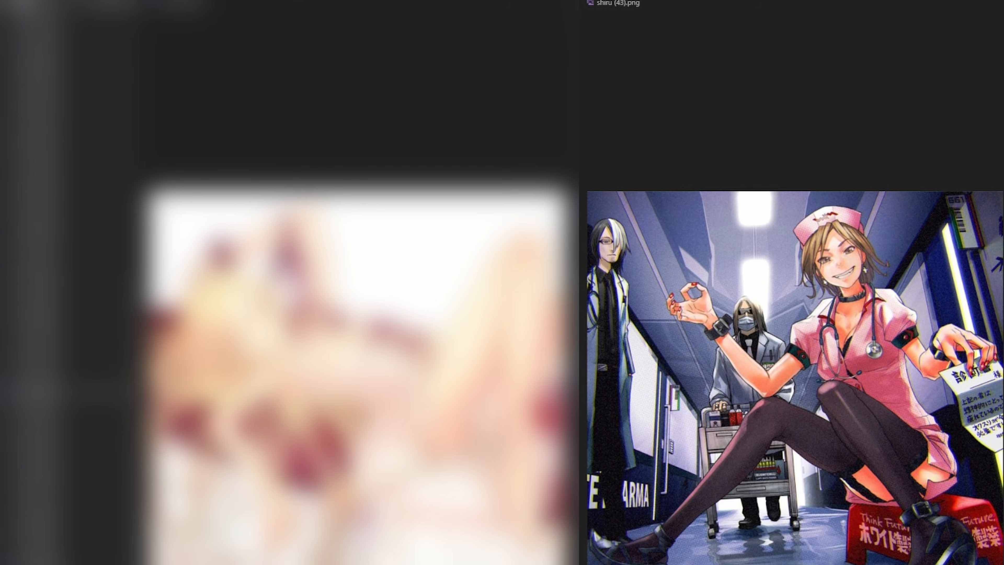
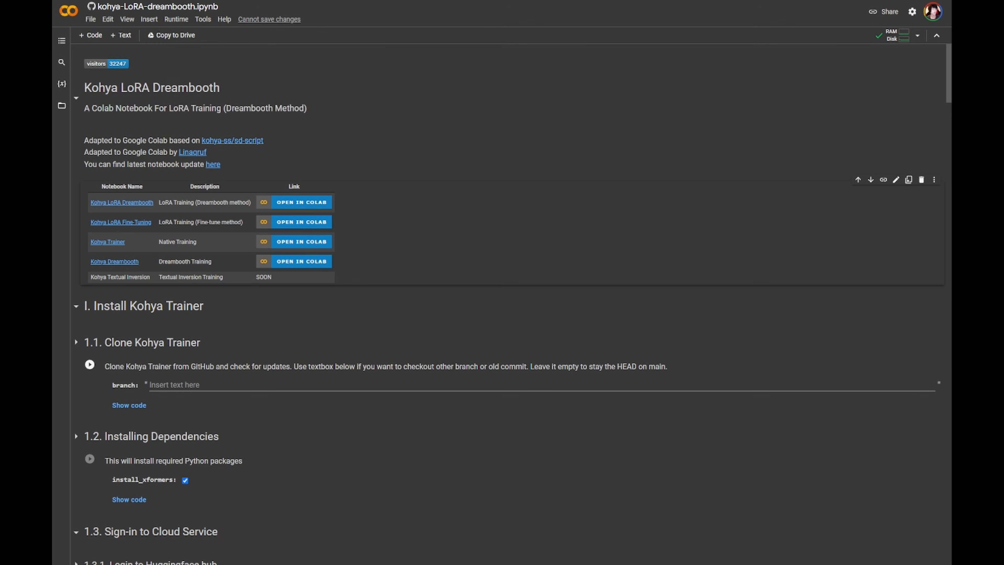
- Run the Clone Kohya Trainer cell, accepting the warning about the notebook not being authored by Google
scroll(510, 300, "down", 1)
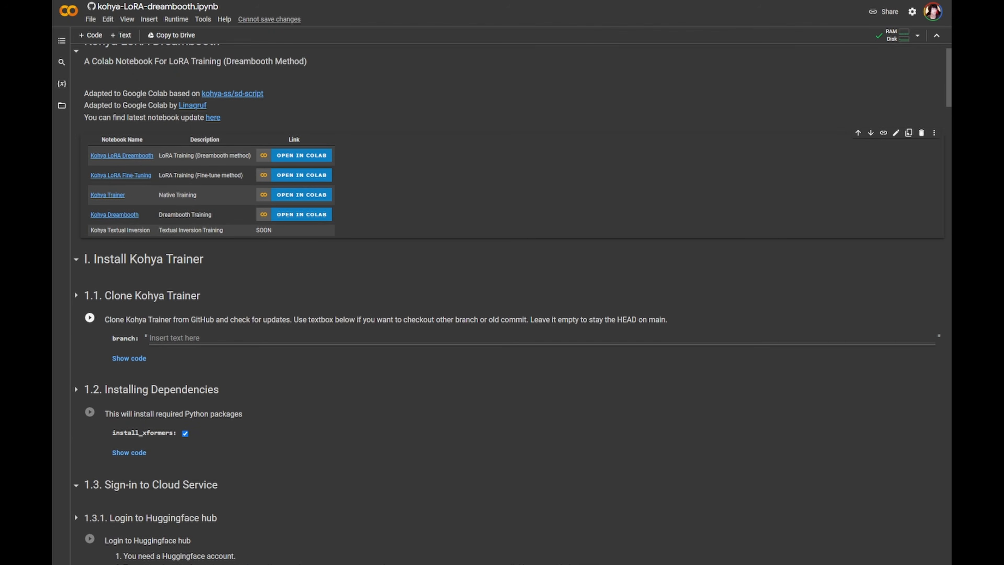
left_click(89, 318)
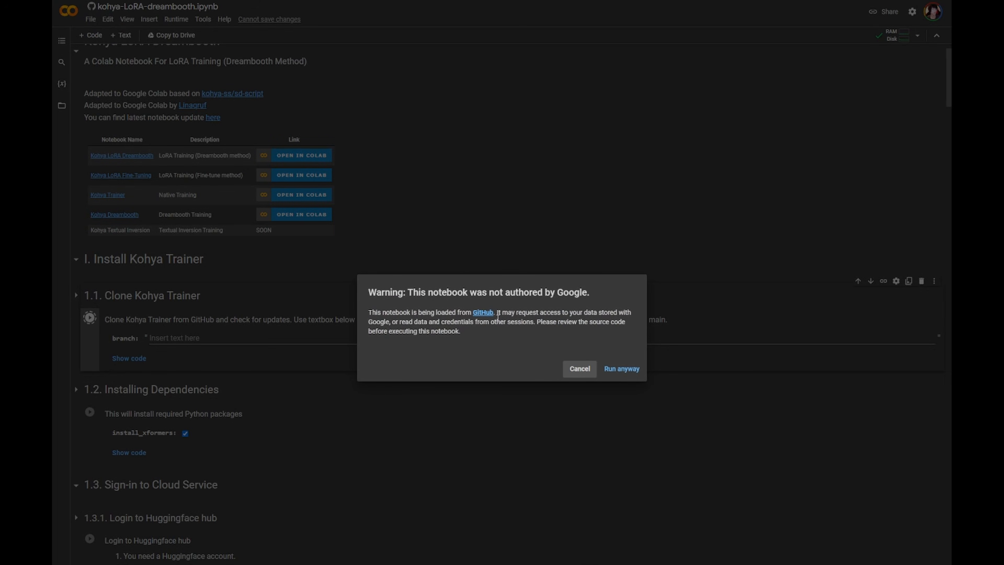
left_click(622, 370)
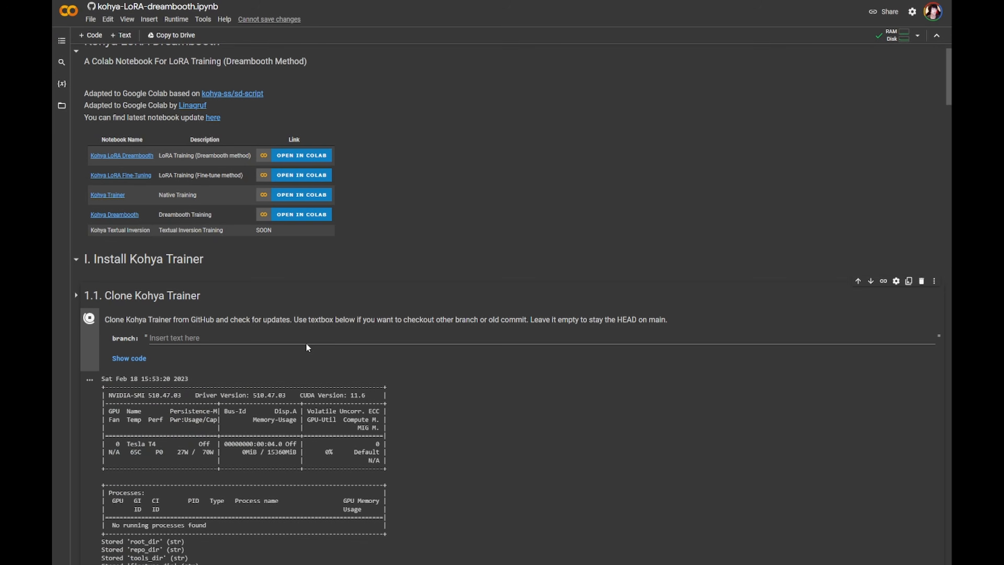
- Run the Installing Dependencies cell with install_xformers enabled
scroll(306, 343, "down", 5)
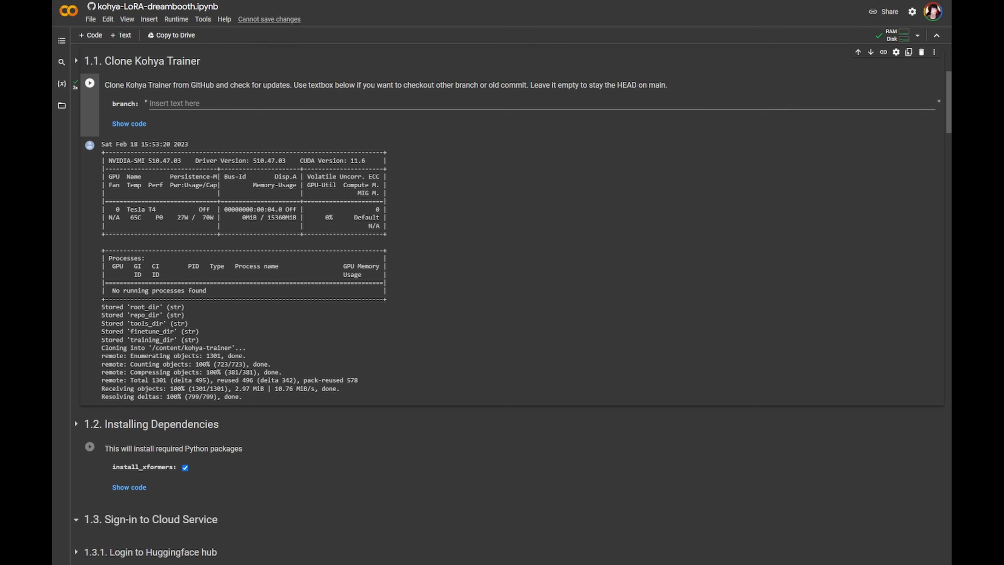
scroll(509, 306, "down", 2)
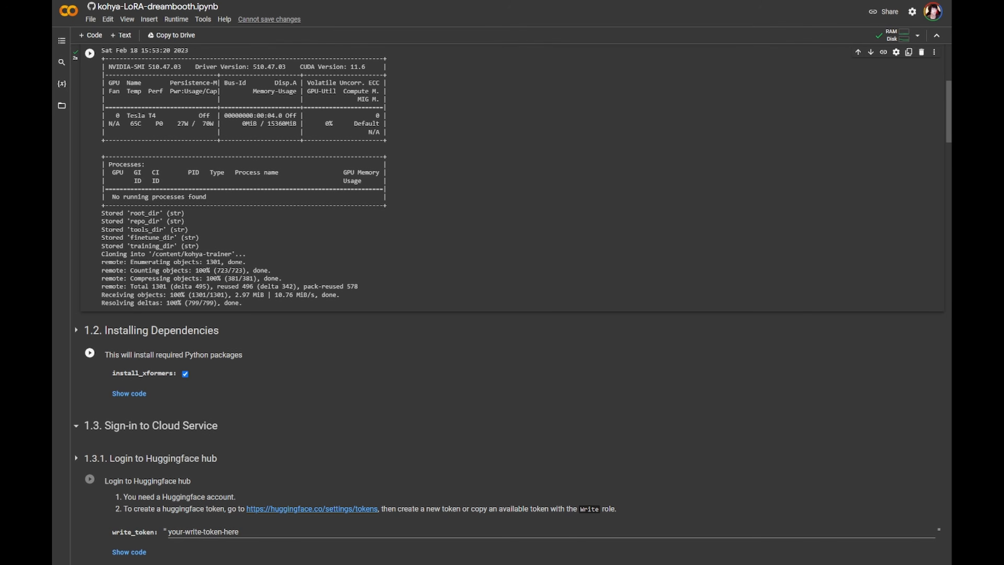
left_click(90, 352)
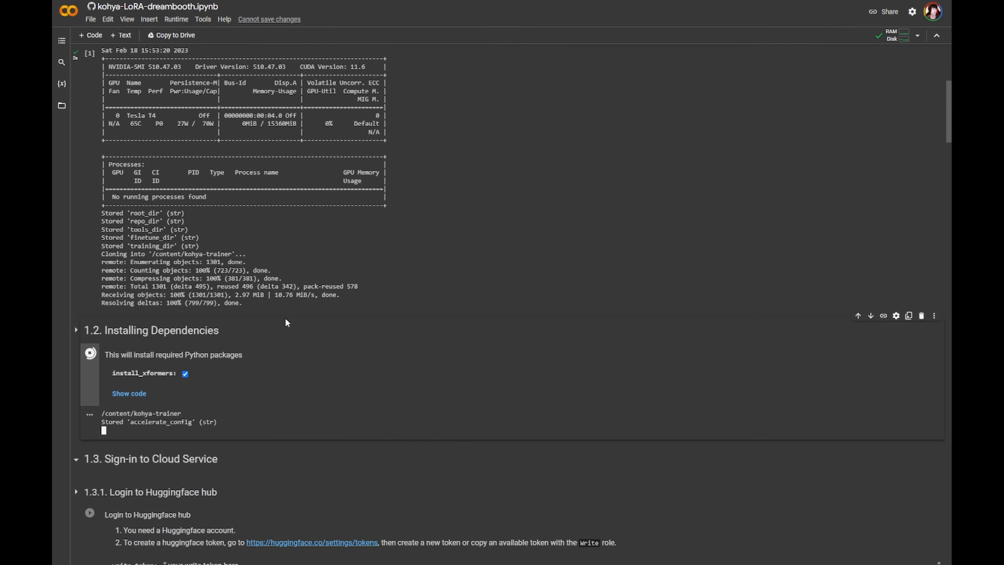
- Follow the dependency installation output as it progresses down the notebook
scroll(295, 340, "down", 2)
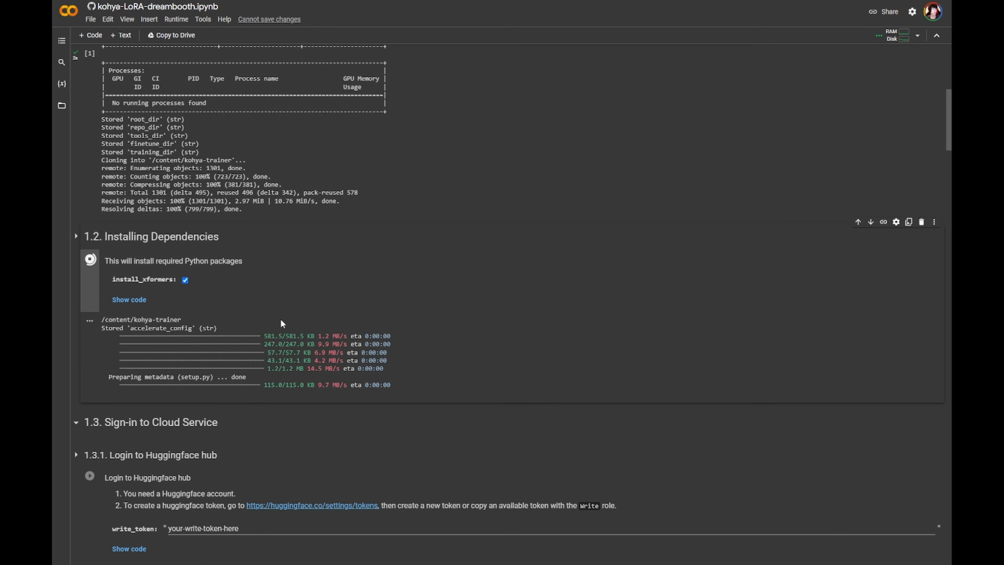
scroll(344, 311, "down", 2)
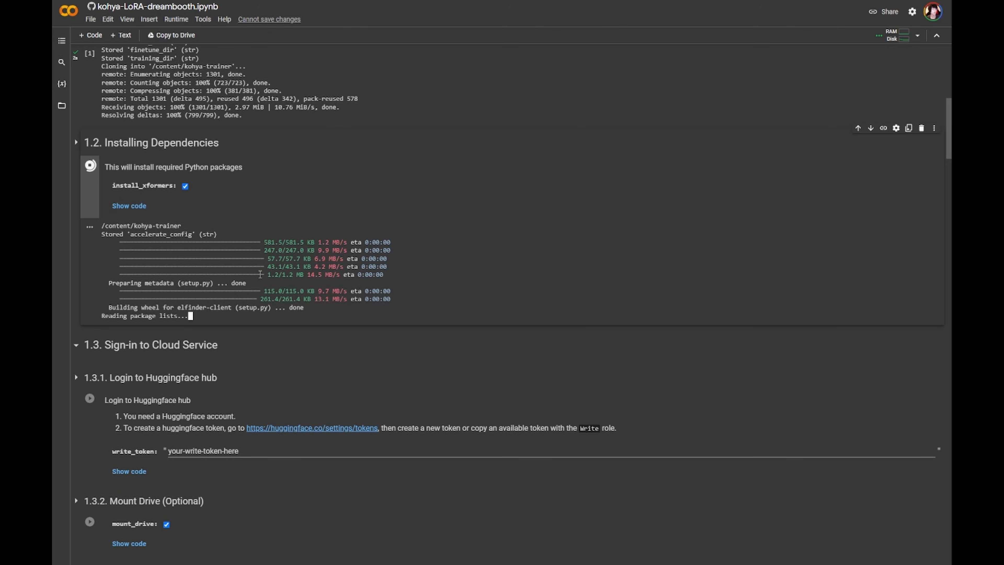
scroll(285, 287, "down", 1)
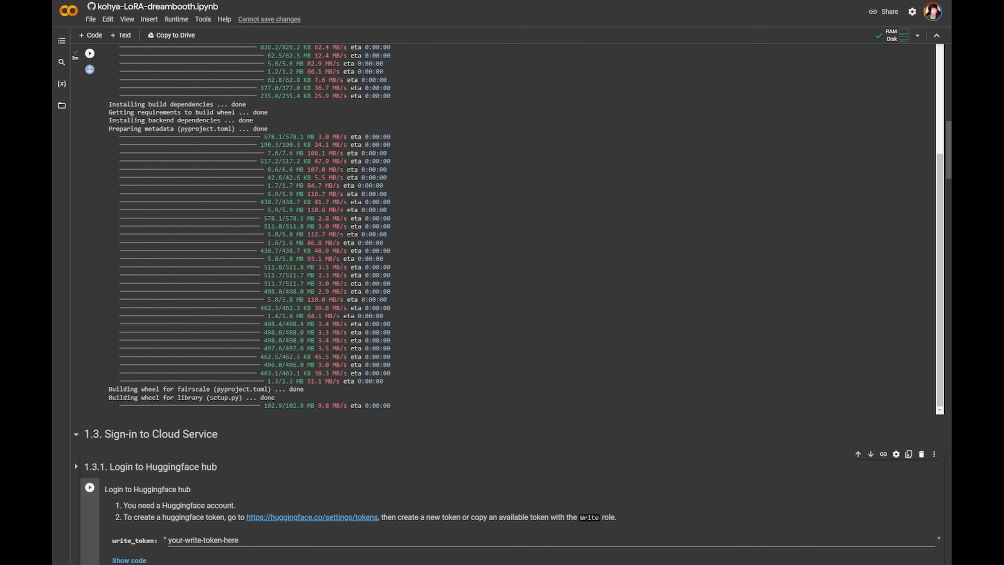
scroll(506, 225, "up", 3)
scroll(506, 225, "down", 4)
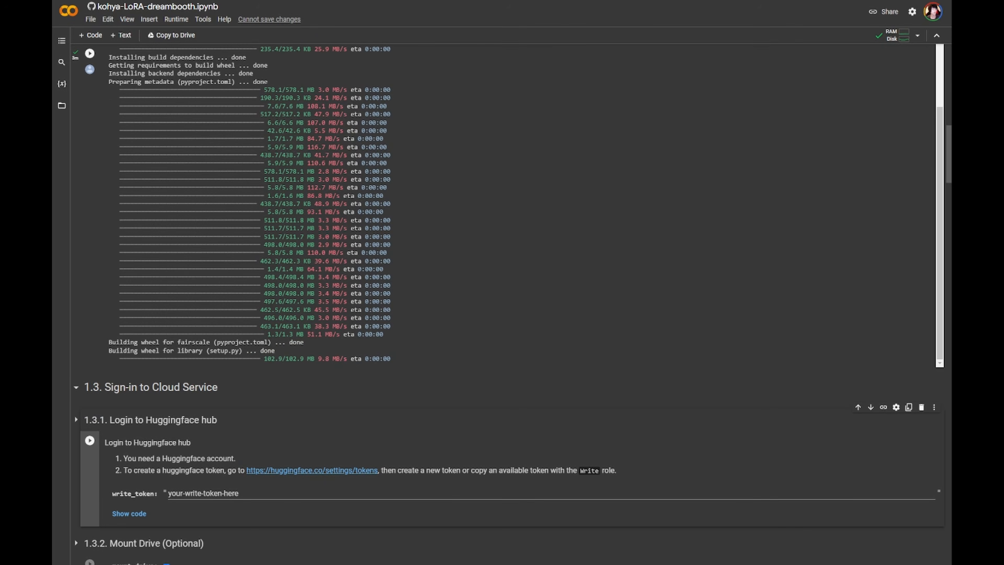
scroll(506, 305, "up", 1)
scroll(503, 283, "down", 3)
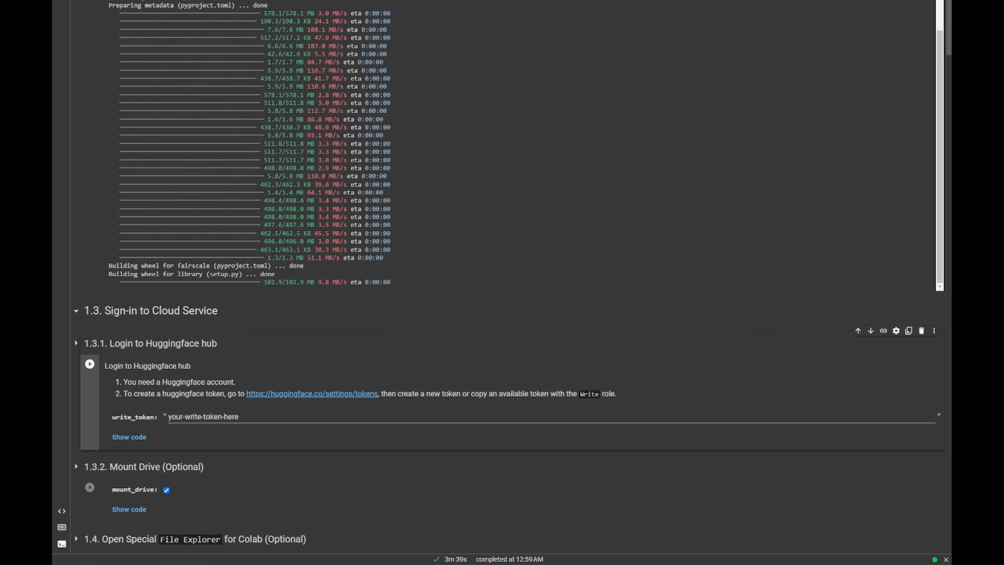
scroll(502, 282, "down", 2)
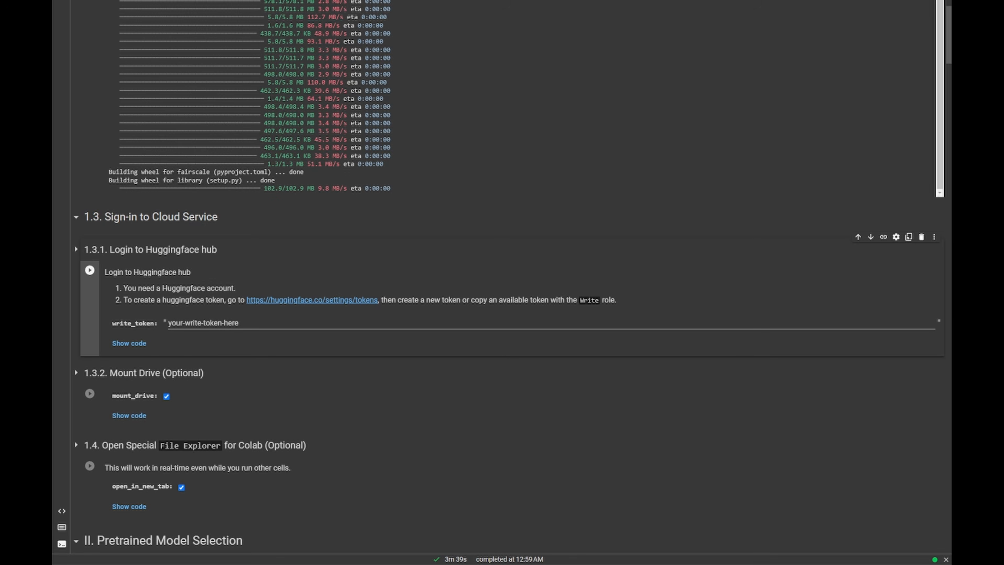
- Paste the Hugging Face write token into the write_token field and run the login cell
triple_click(273, 322)
key("ctrl+v")
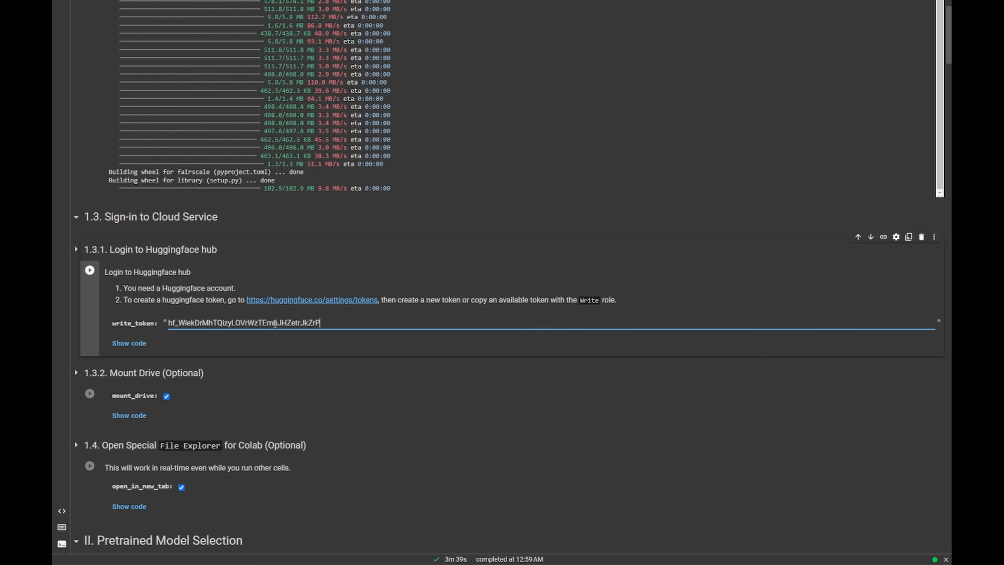
key("ctrl+Return")
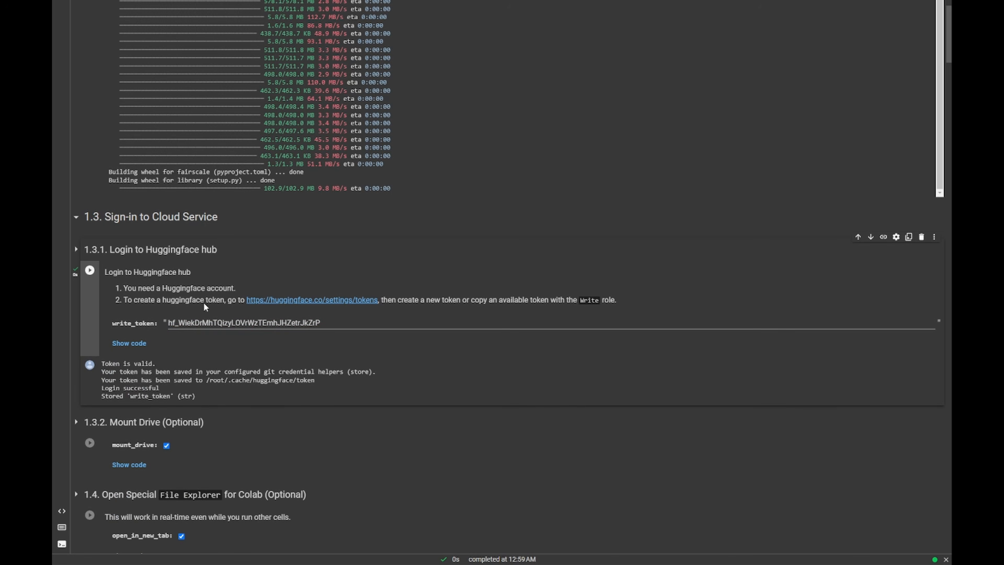
- Run the Mount Drive cell and grant the notebook access to Google Drive
scroll(143, 290, "down", 2)
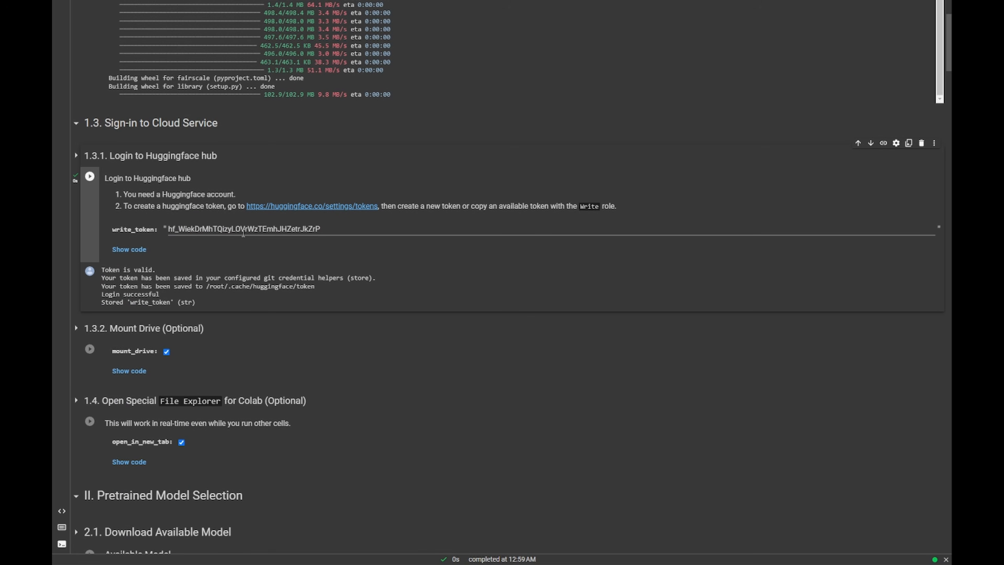
scroll(239, 235, "down", 1)
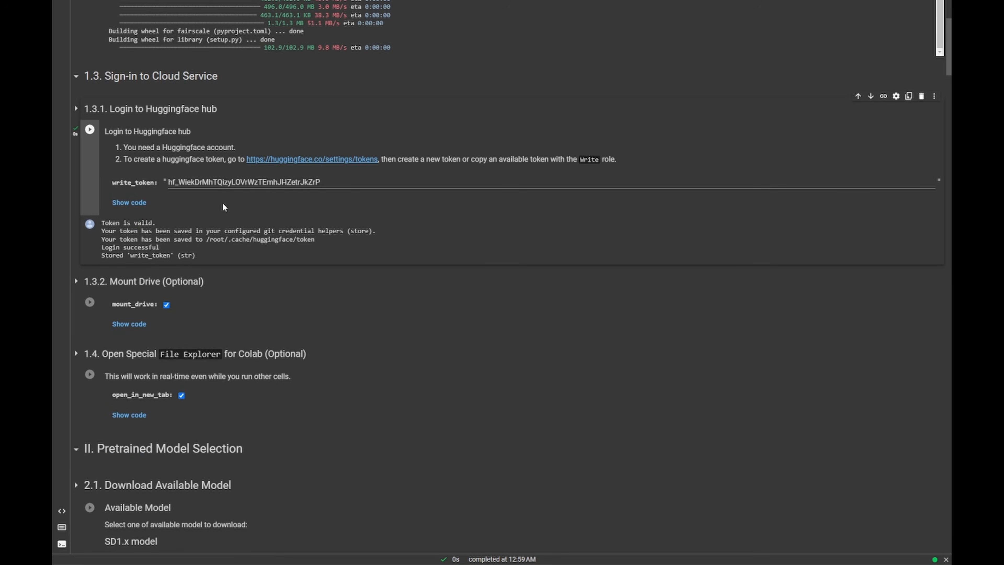
scroll(216, 207, "down", 2)
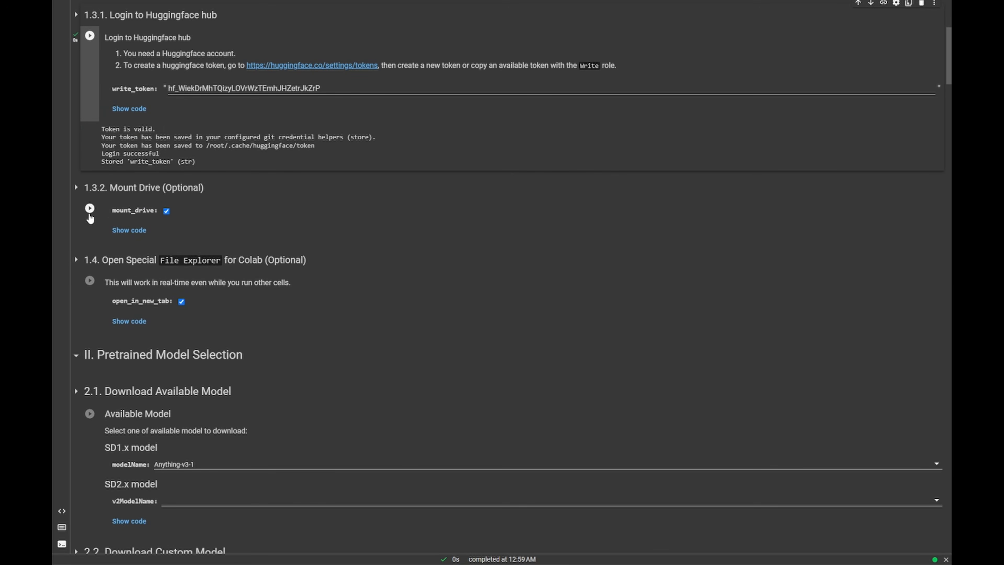
left_click(90, 210)
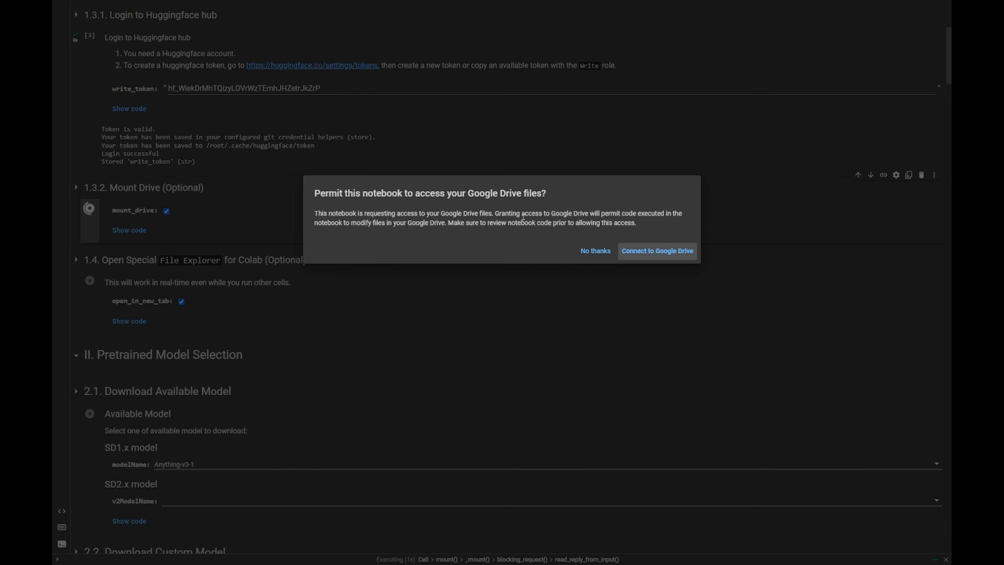
left_click(672, 253)
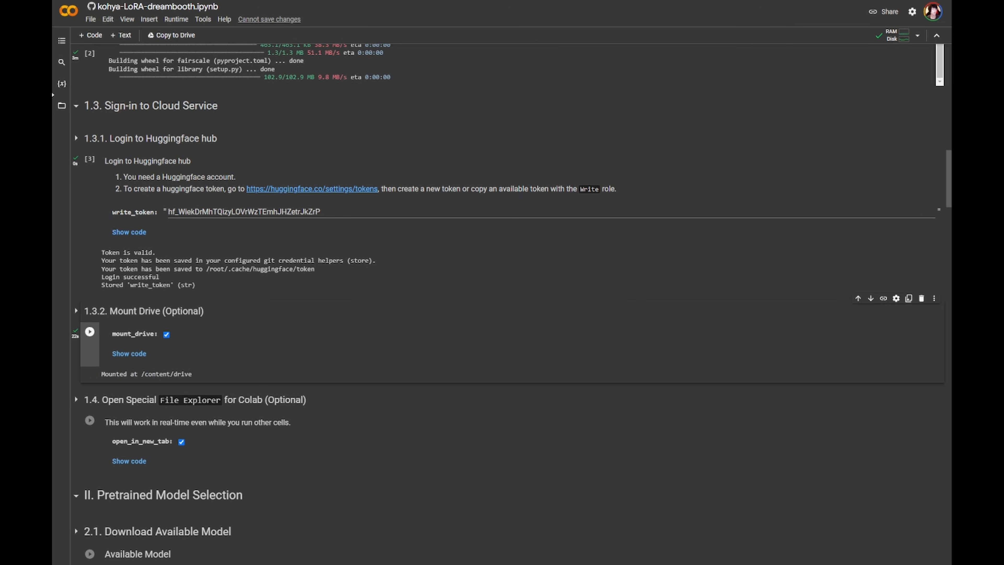
- Open the Files sidebar and run the File Explorer cell with open_in_new_tab enabled
left_click(60, 103)
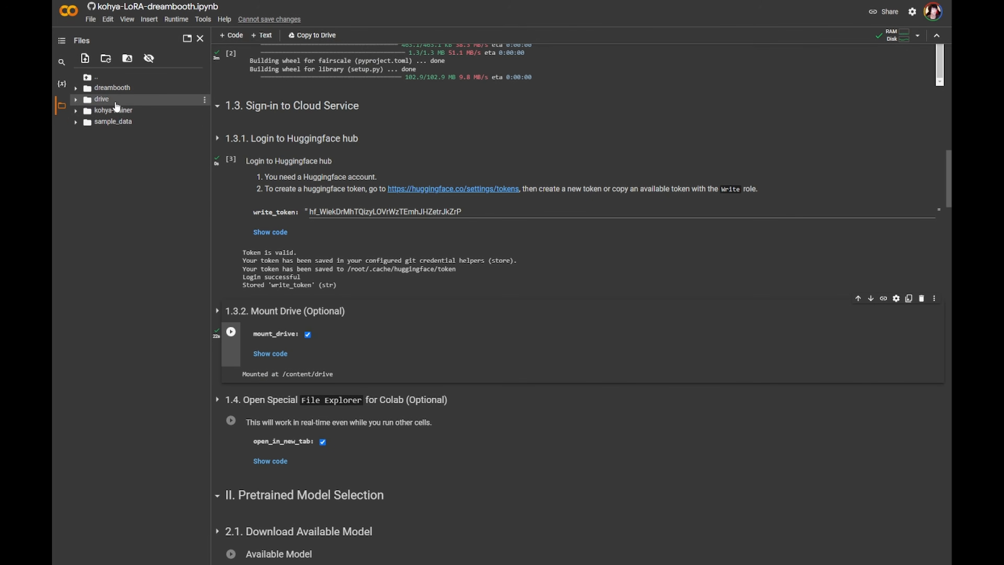
scroll(353, 357, "down", 3)
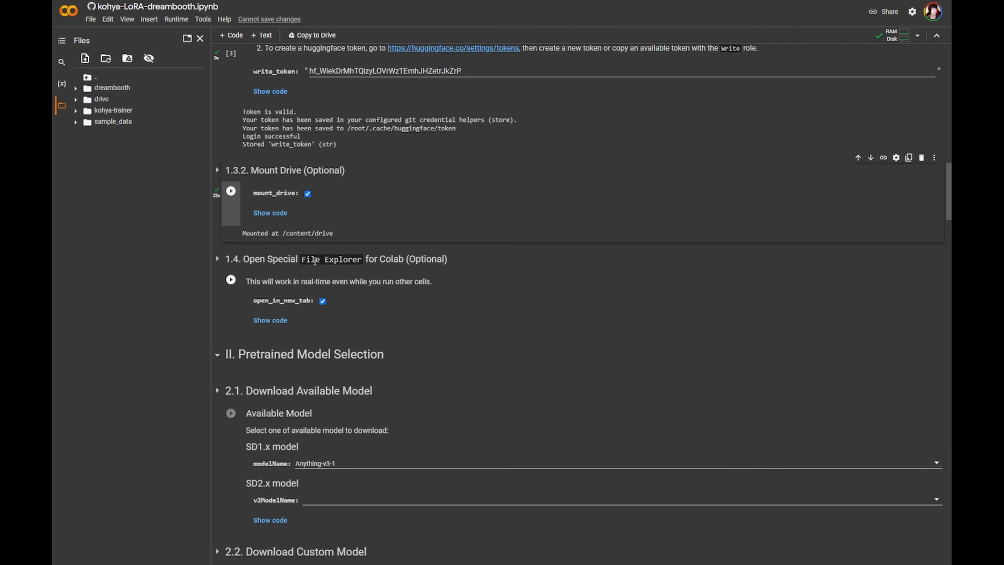
left_click(231, 279)
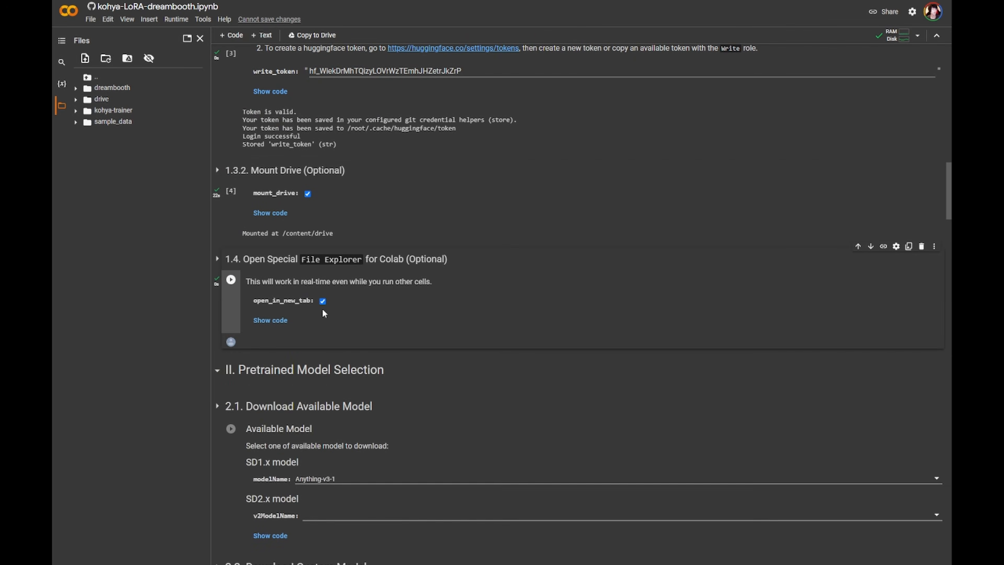
- Choose Anything-v4-5-pruned as the SD1.x model and run the Available Model download cell
scroll(410, 329, "down", 3)
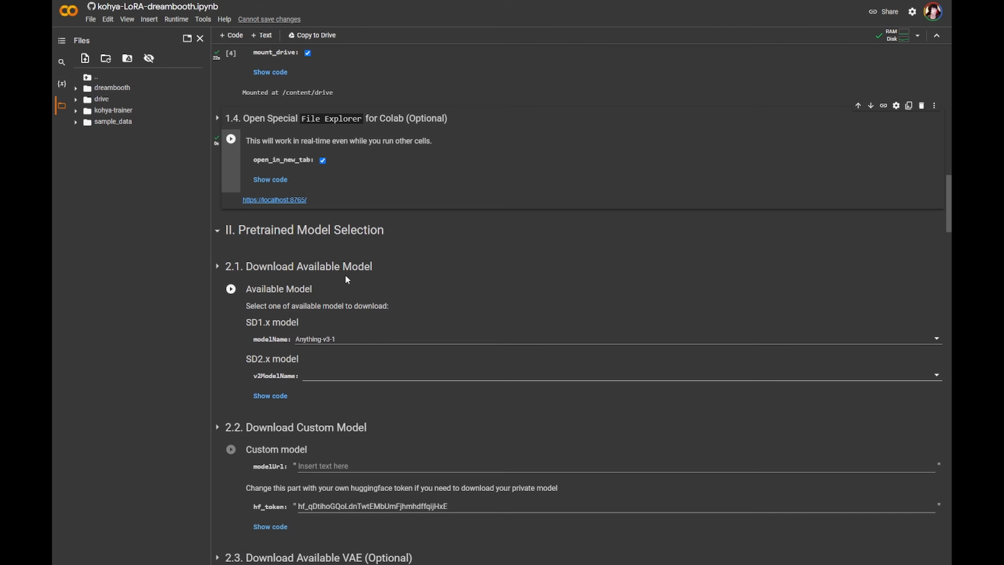
left_click(347, 339)
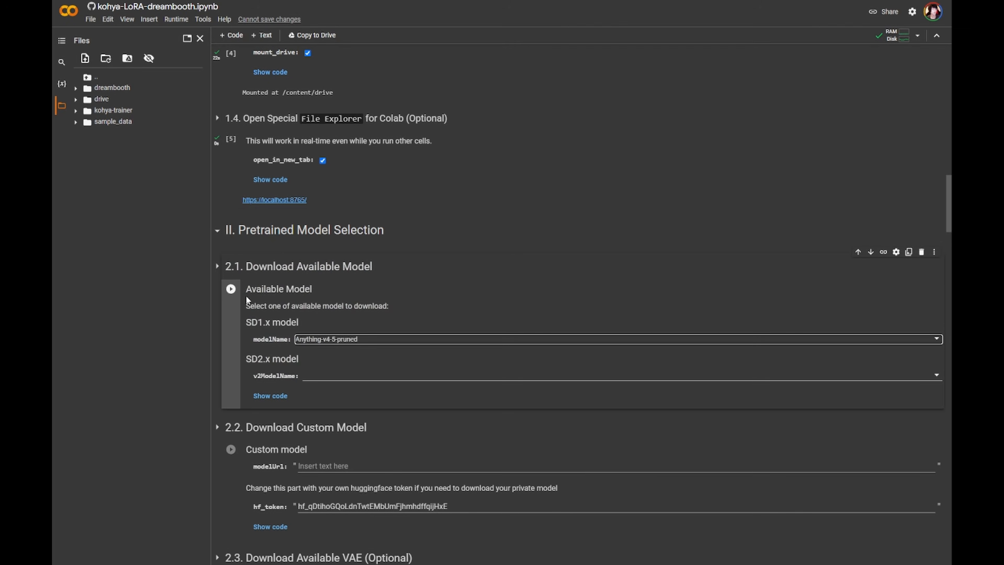
left_click(231, 289)
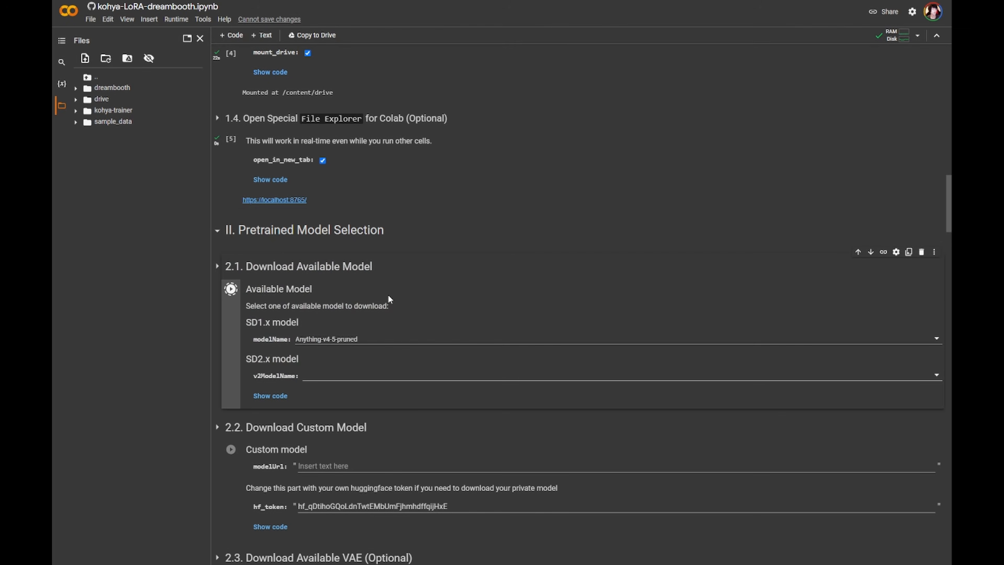
- Run the Available VAE download cell with anime.vae.pt selected
scroll(326, 375, "down", 2)
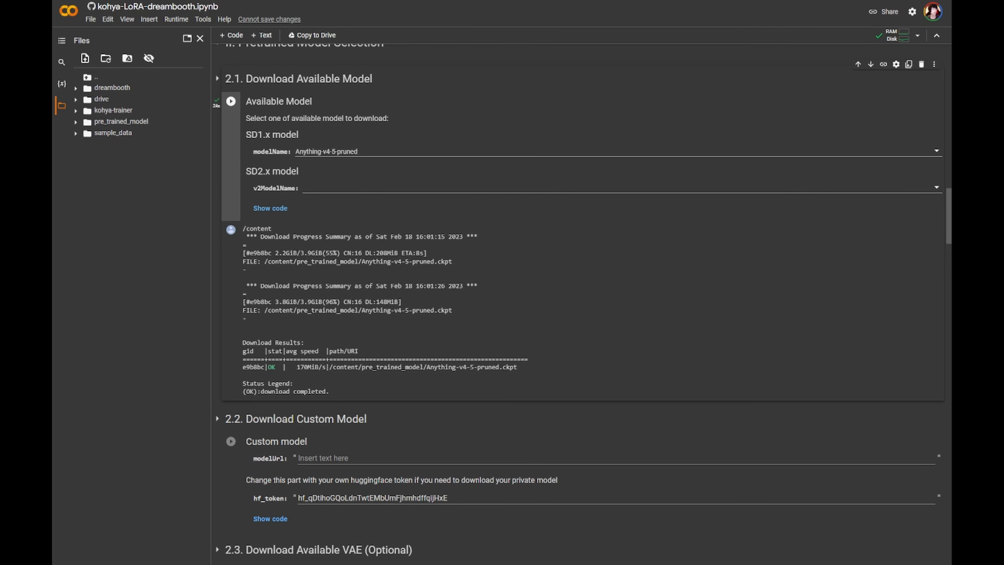
scroll(582, 301, "down", 1)
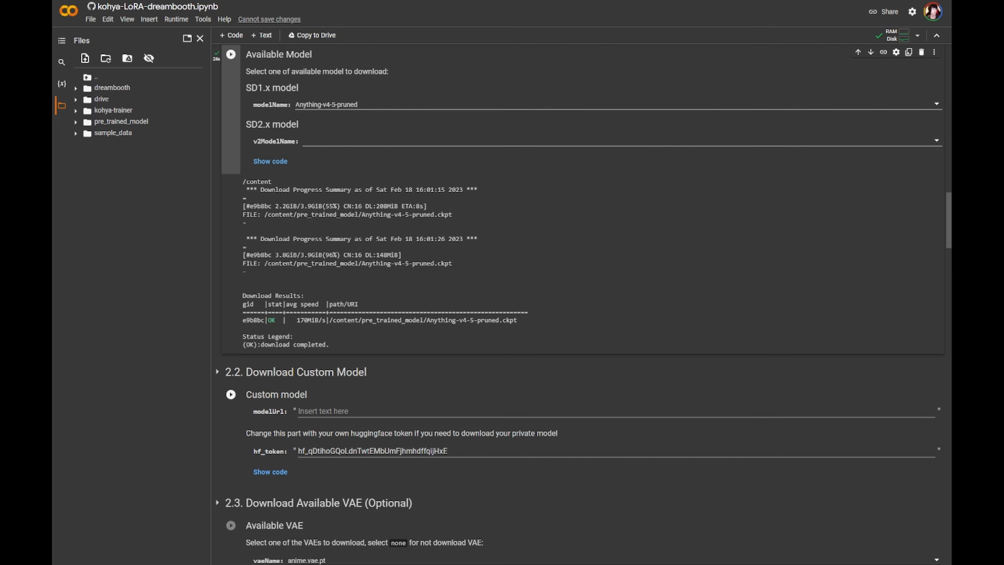
scroll(577, 305, "down", 3)
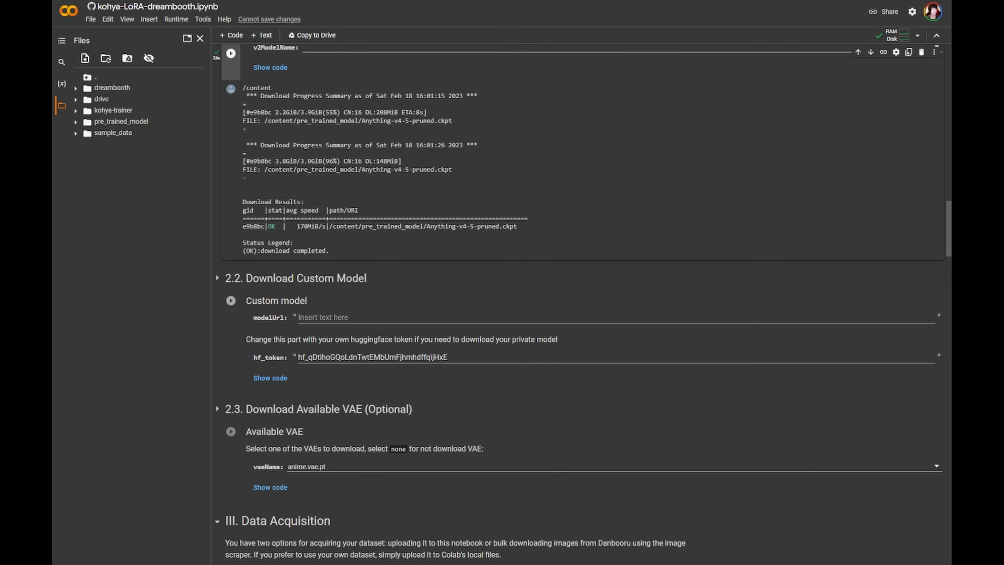
scroll(577, 305, "up", 3)
scroll(577, 304, "down", 2)
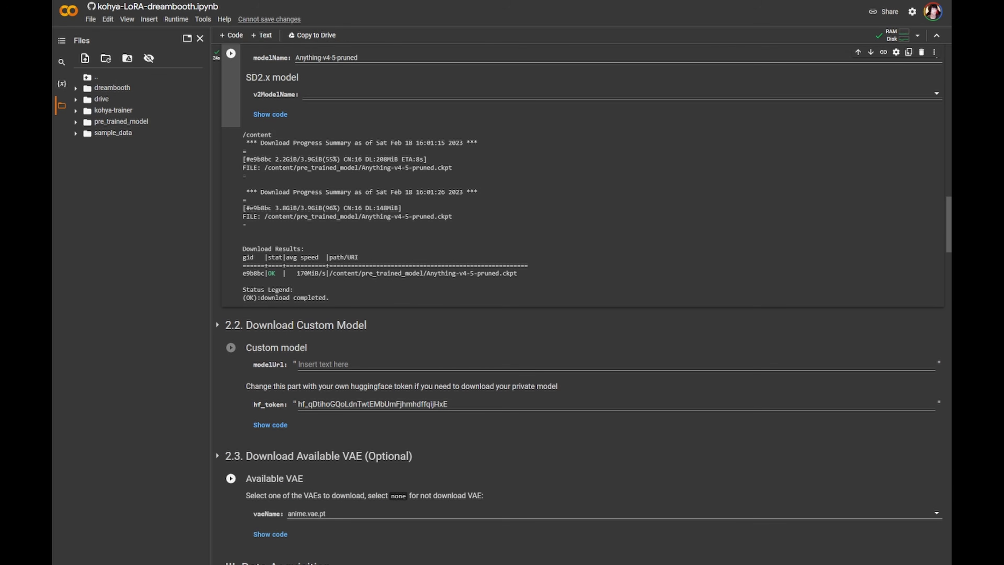
left_click(357, 514)
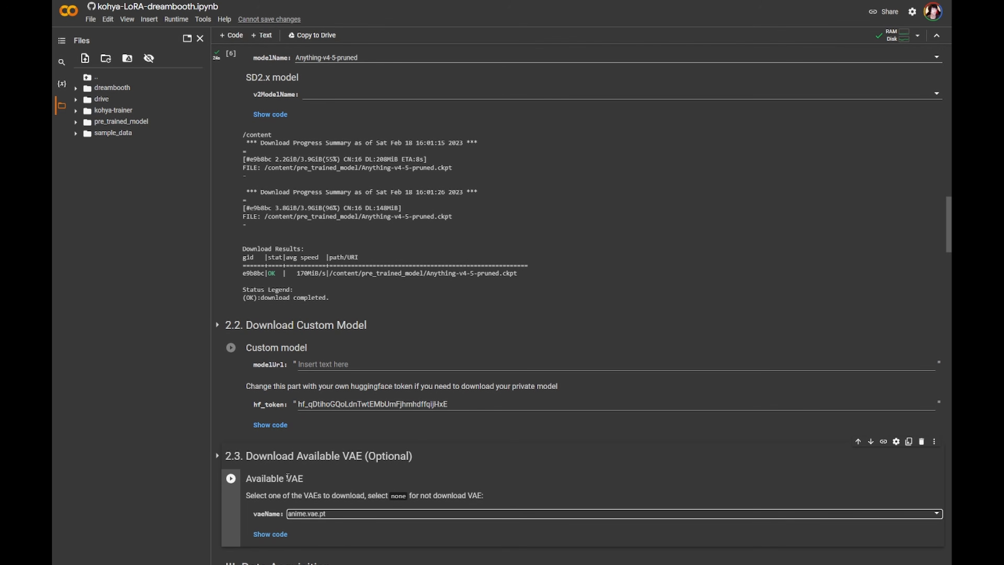
scroll(288, 477, "down", 1)
left_click(231, 431)
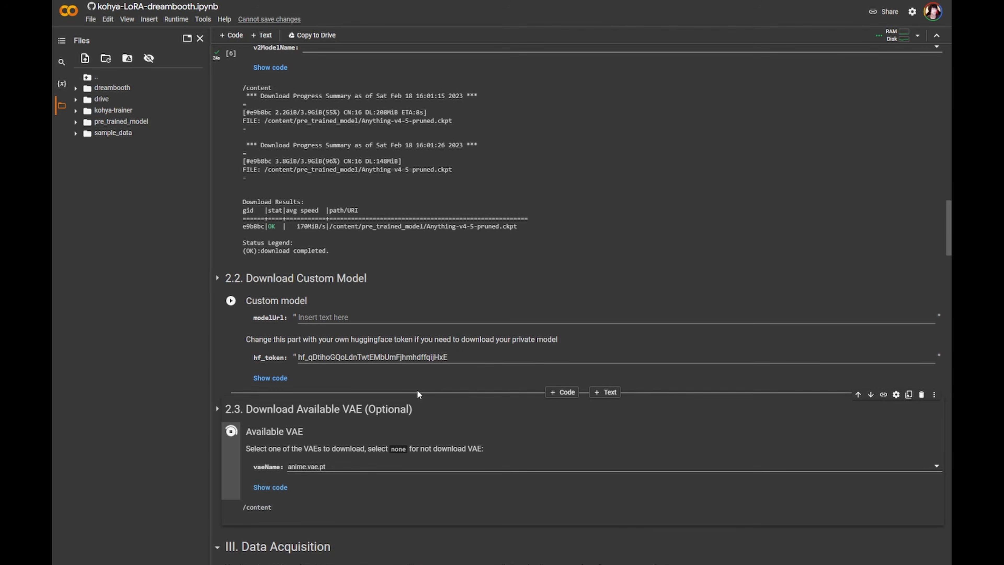
- Set the class_name of the Define Train Data Directory cell to artwork style
scroll(417, 384, "down", 3)
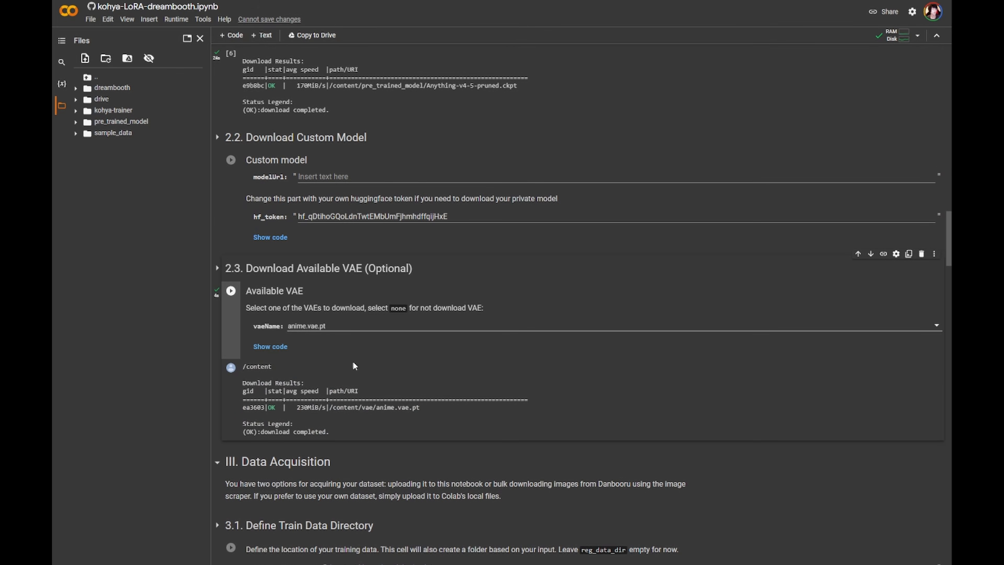
scroll(353, 366, "down", 1)
scroll(347, 424, "down", 2)
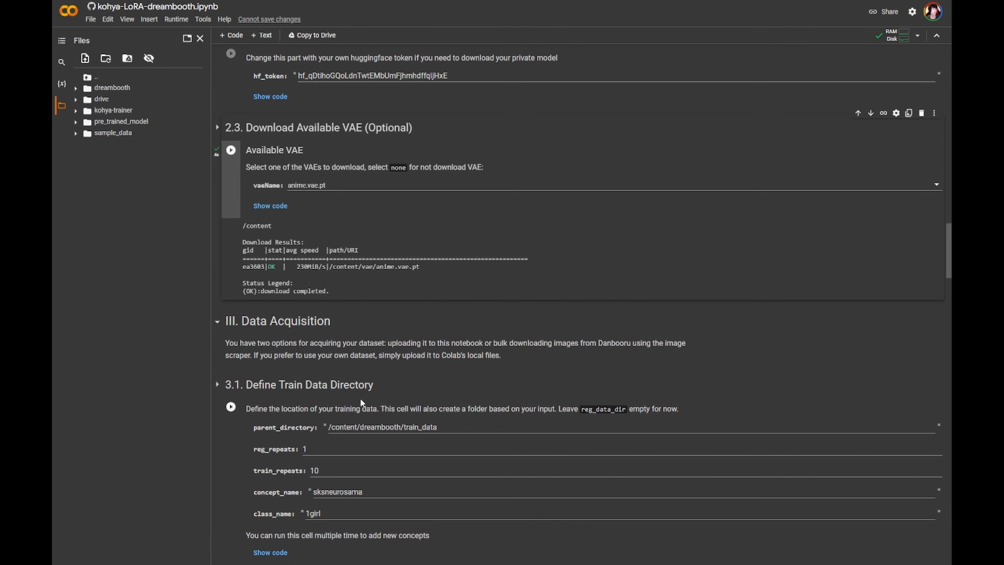
scroll(361, 403, "down", 1)
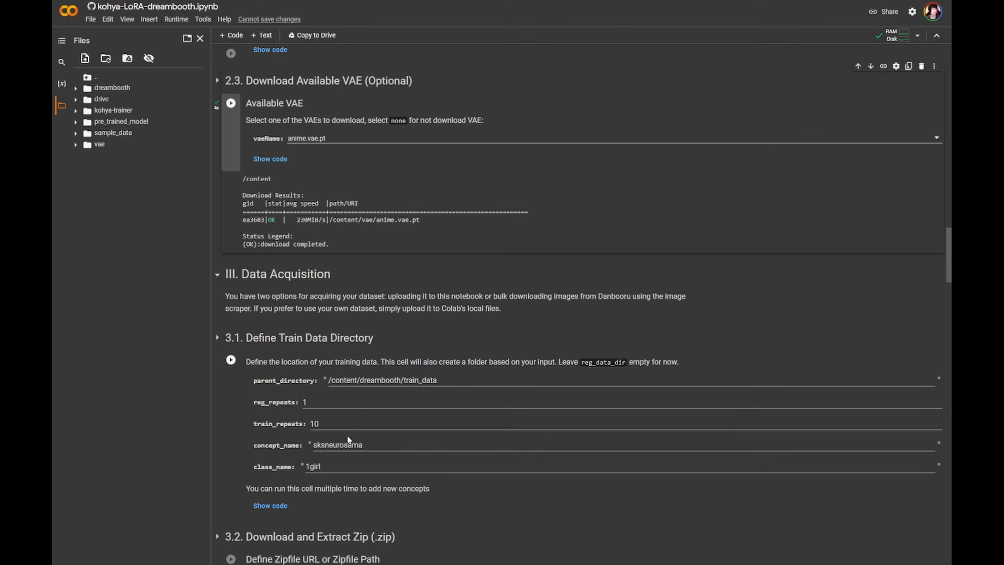
left_click_drag(379, 446, 291, 465)
type("artw")
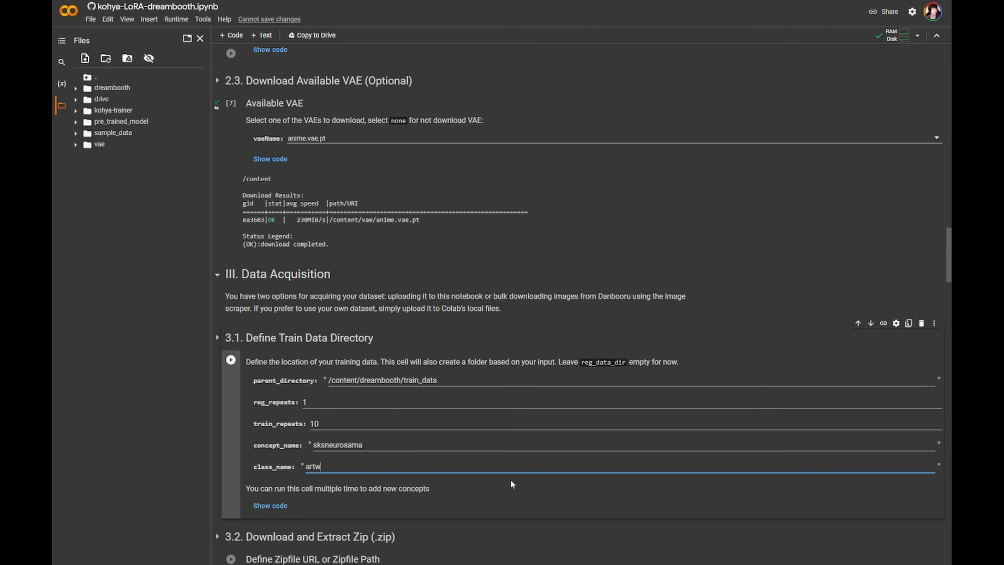
type("ork style")
- Set concept_name to shiruillust and run the Define Train Data Directory cell
left_click_drag(403, 442, 278, 444)
type("shiry")
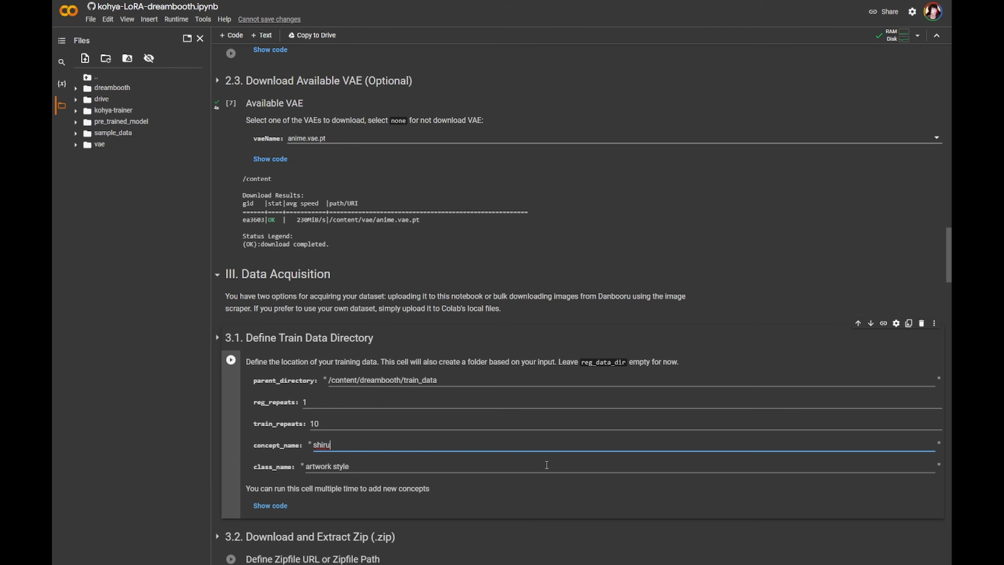
type("illust")
left_click(232, 360)
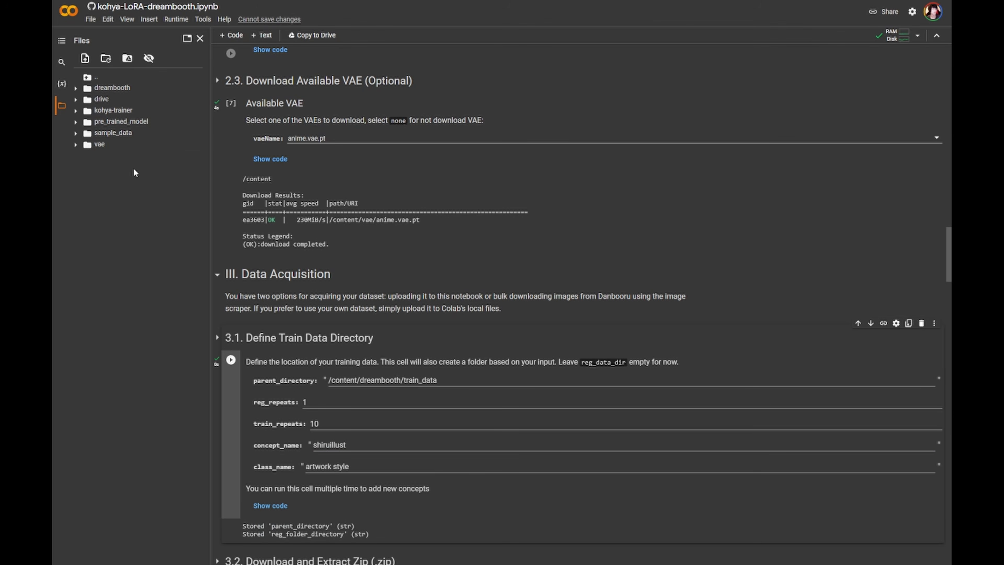
- Expand the dreambooth folder tree in the file browser to inspect the reg_data and train_data concept folders
left_click(75, 112)
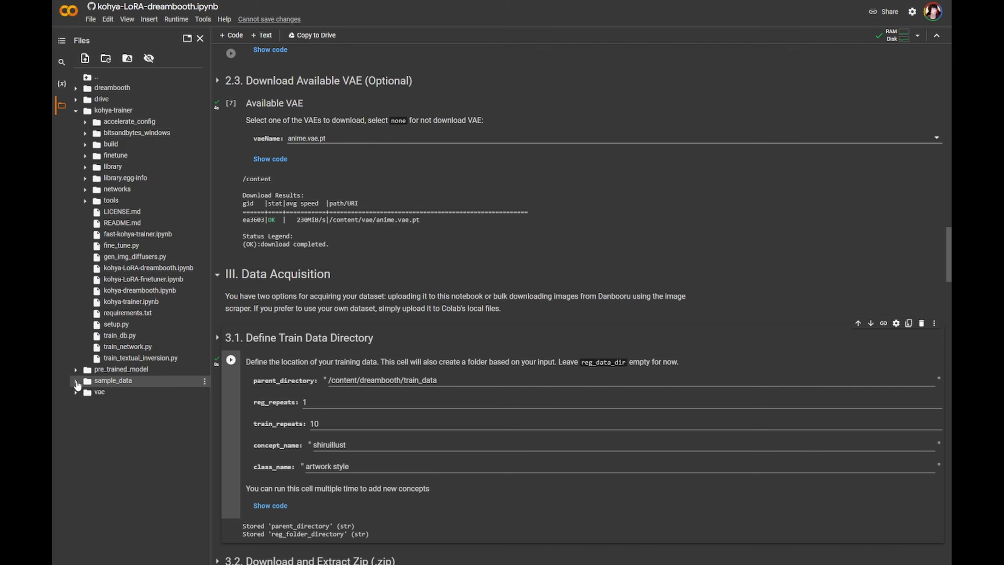
left_click(76, 370)
left_click(76, 369)
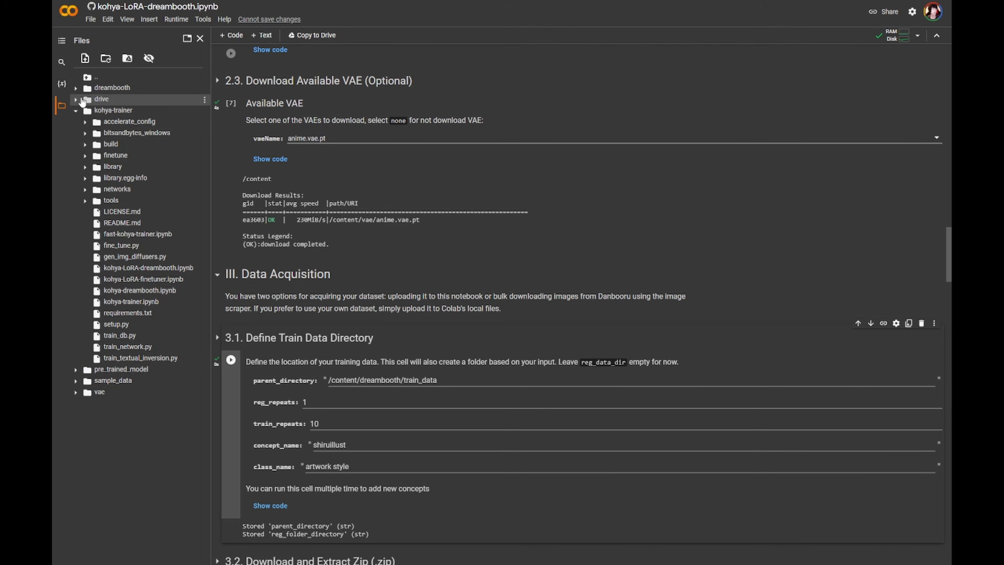
left_click(75, 99)
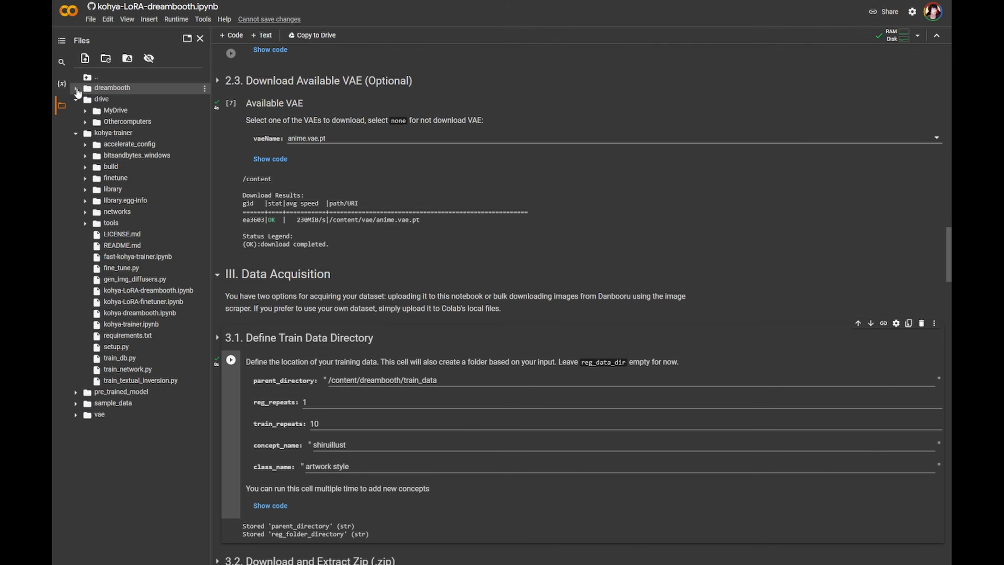
left_click(77, 89)
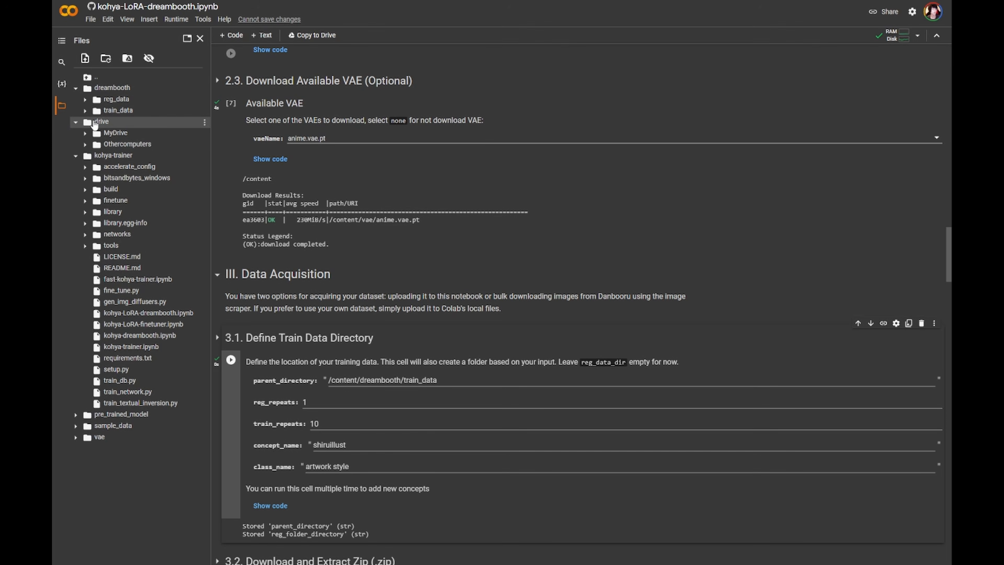
left_click(76, 122)
left_click(75, 133)
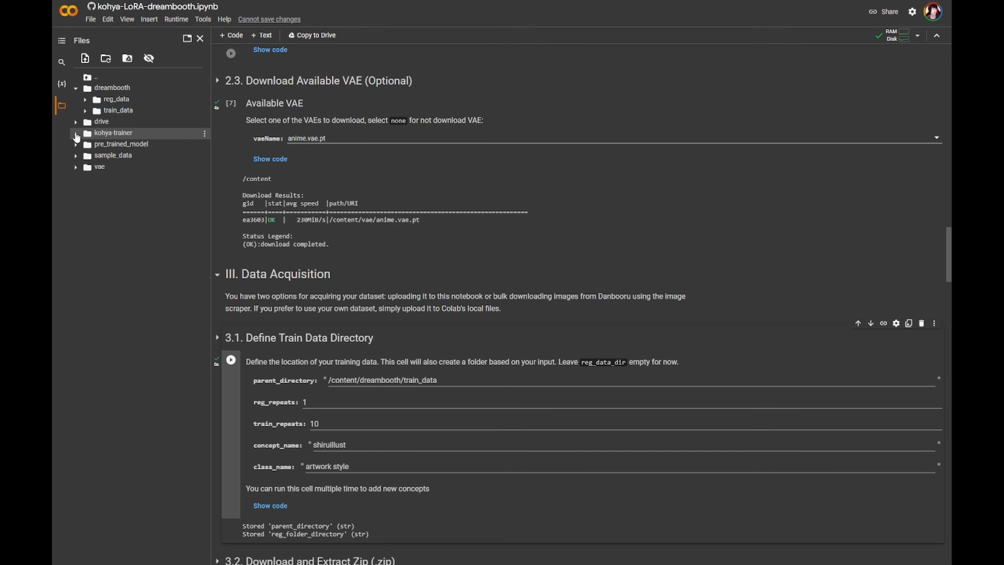
left_click(85, 99)
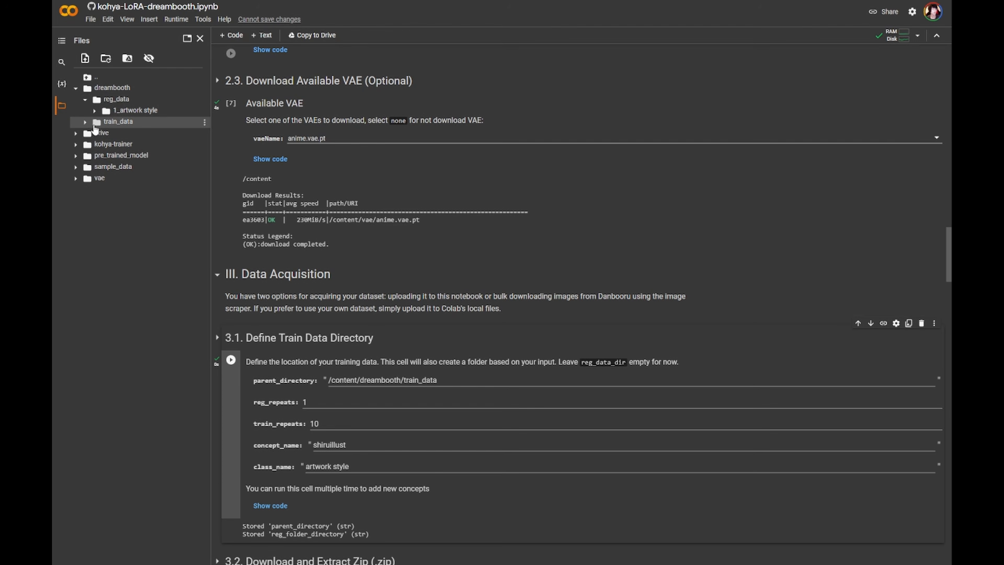
left_click(85, 122)
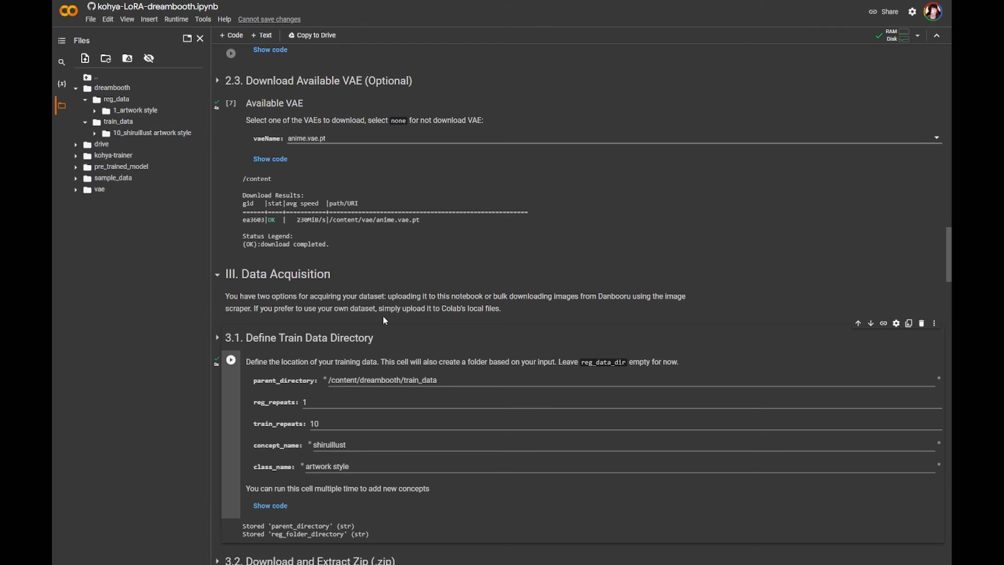
- Browse the data acquisition, preprocessing and training model sections of the notebook
scroll(382, 315, "down", 1)
scroll(385, 313, "down", 7)
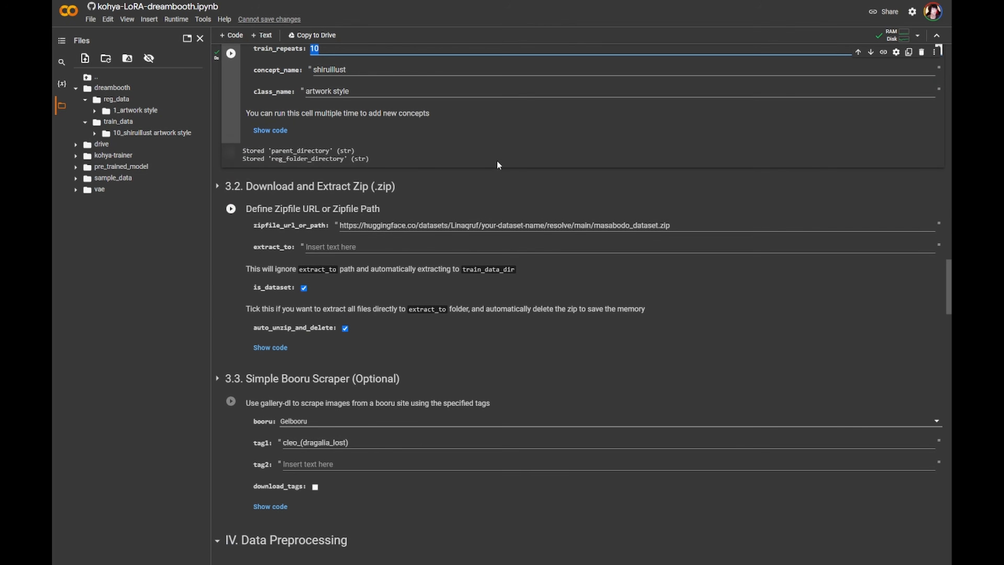
scroll(407, 214, "down", 2)
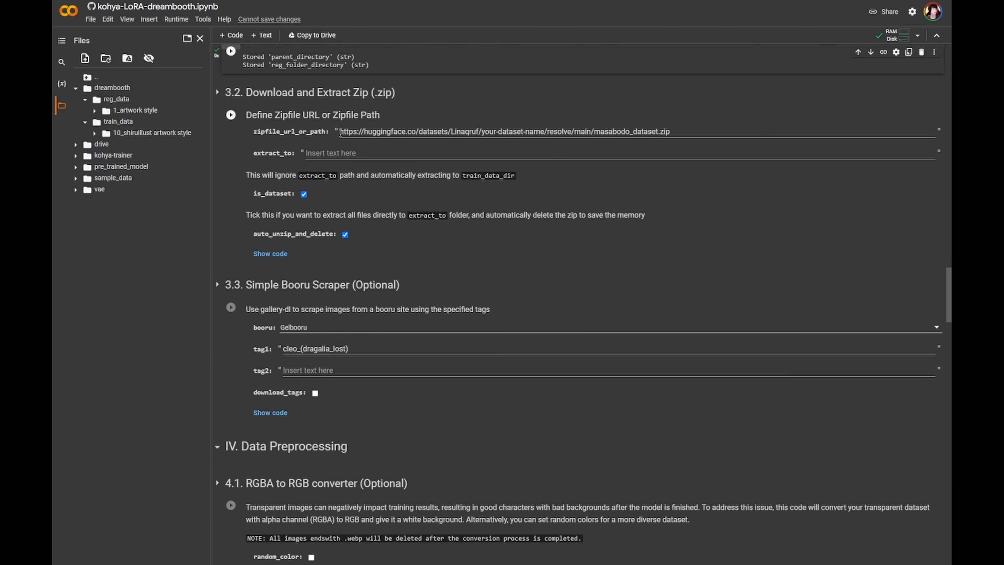
scroll(534, 306, "up", 2)
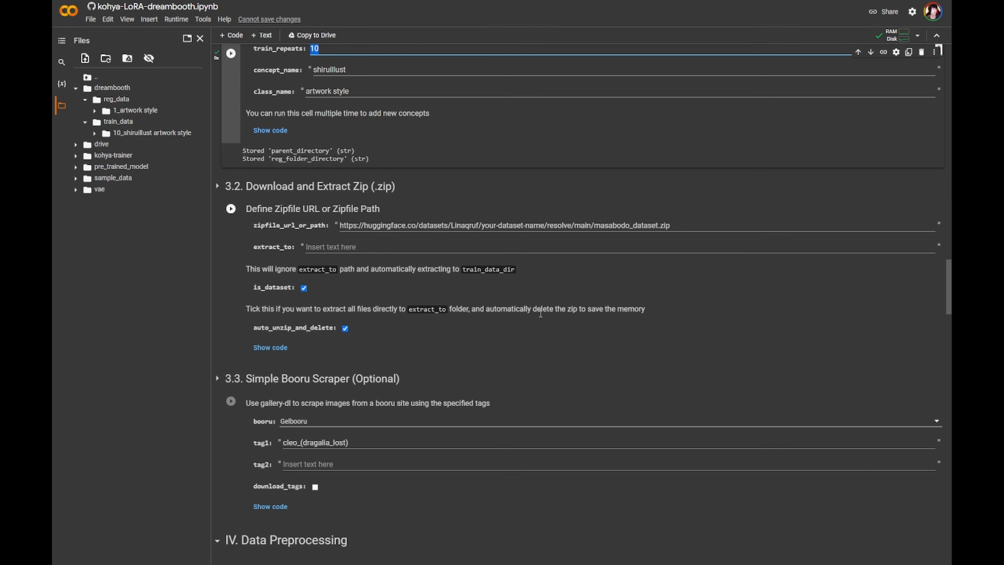
scroll(515, 287, "down", 8)
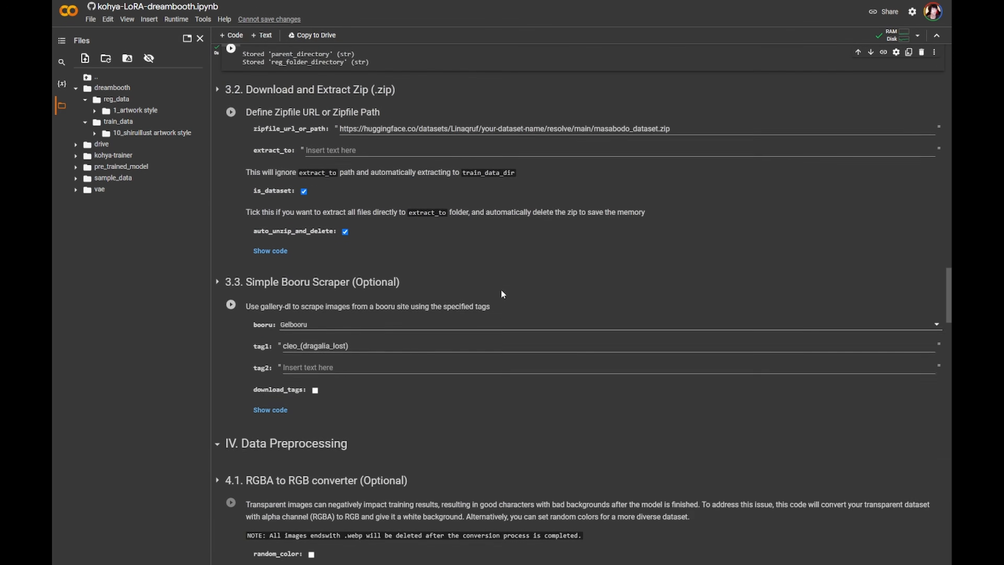
scroll(429, 286, "down", 6)
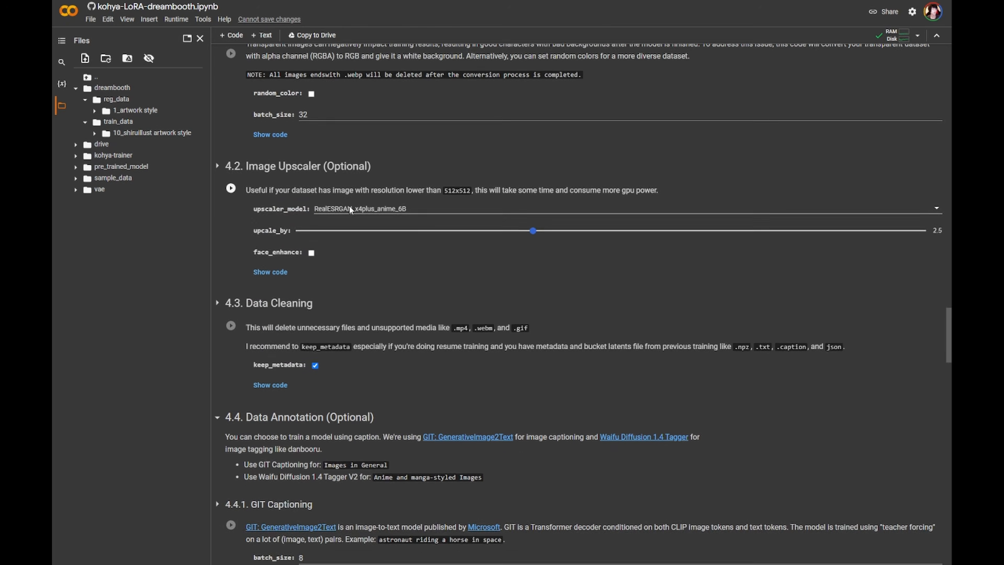
scroll(364, 285, "up", 3)
scroll(300, 228, "up", 14)
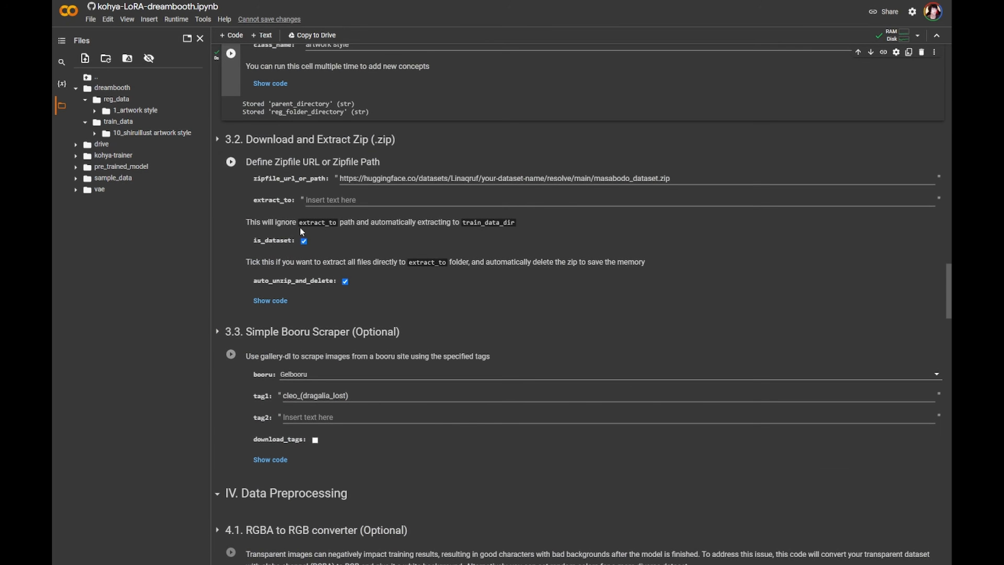
scroll(316, 279, "down", 9)
scroll(315, 281, "down", 14)
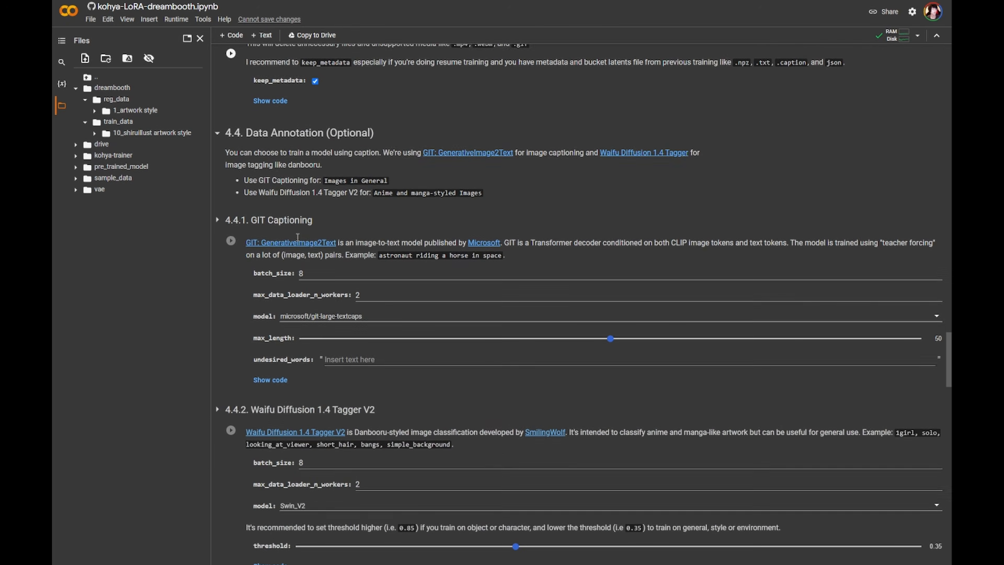
scroll(337, 261, "down", 5)
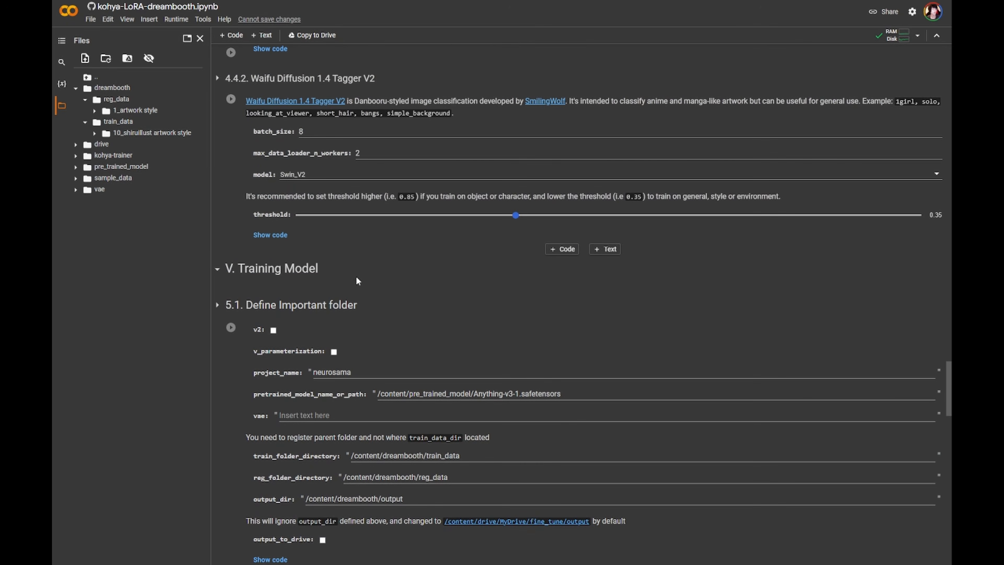
scroll(355, 276, "up", 2)
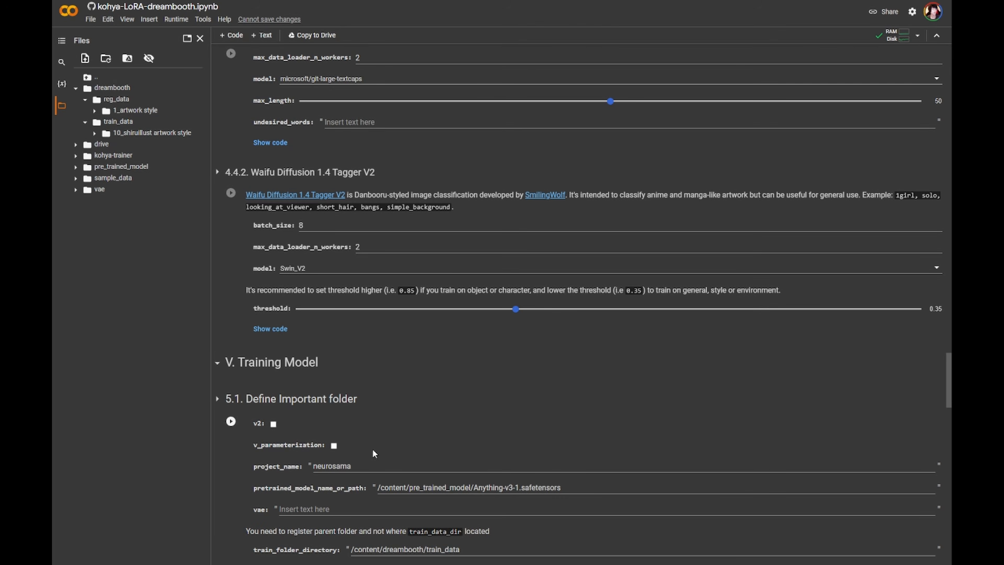
scroll(407, 402, "down", 3)
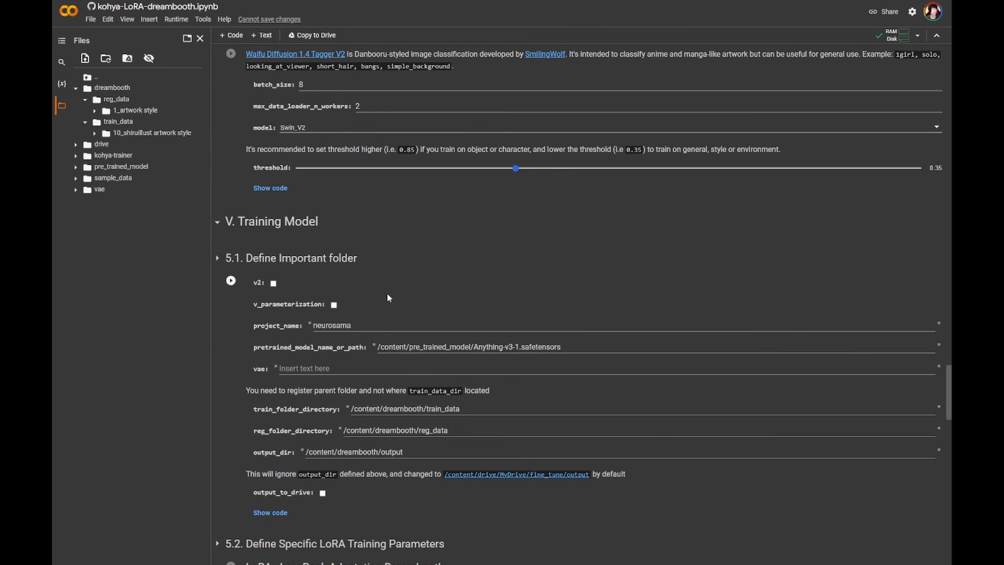
scroll(387, 298, "up", 2)
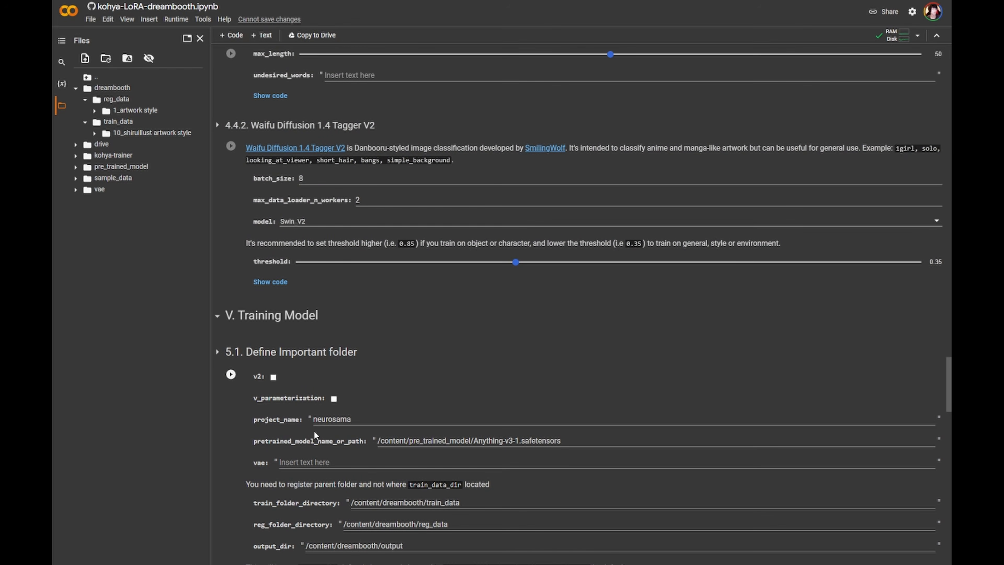
- Set the project_name in the Define Important folder cell to shiruillust
double_click(361, 415)
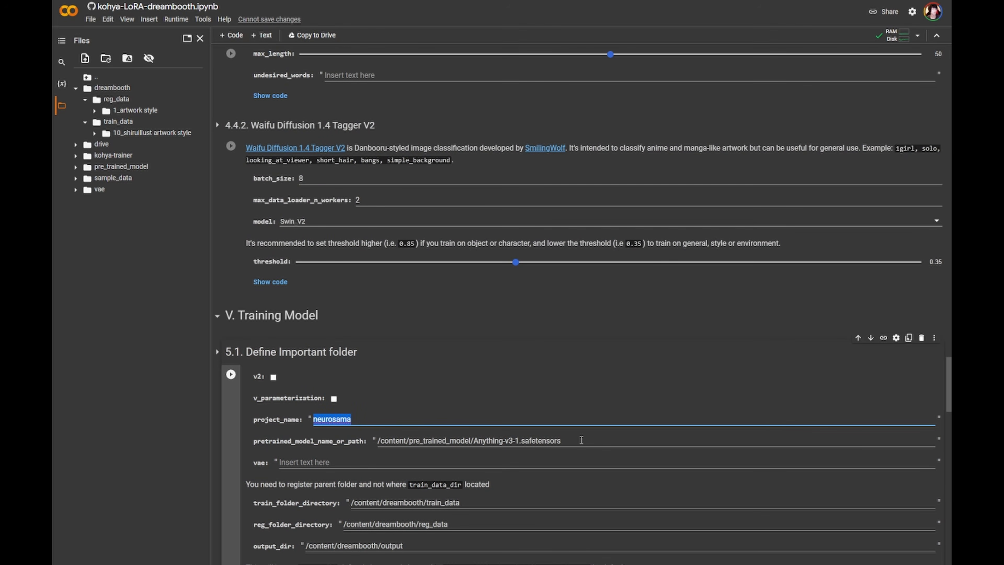
type("shiruillust")
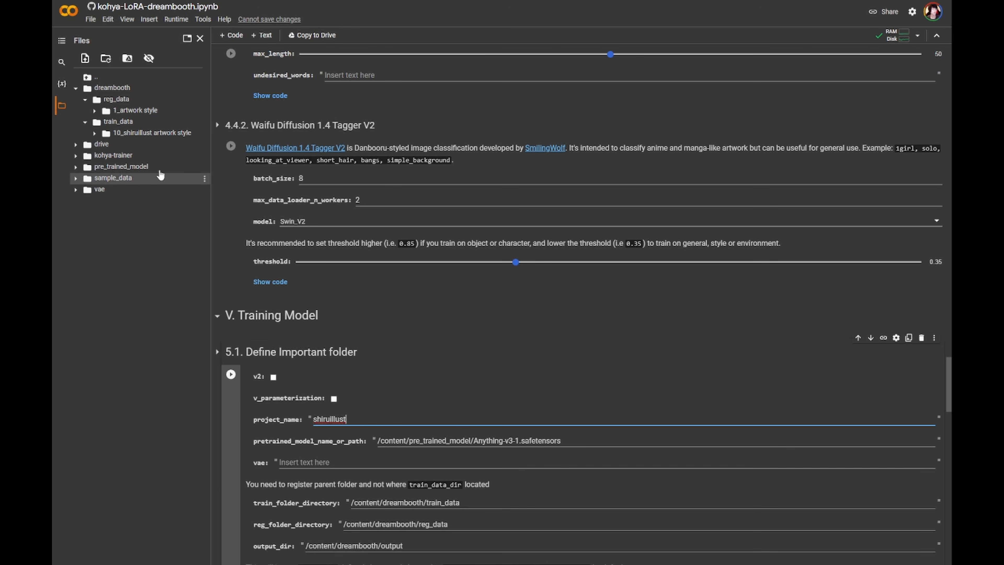
- Set pretrained_model_name_or_path to /content/pre_trained_model/Anything-v4-5.ckpt
left_click(76, 167)
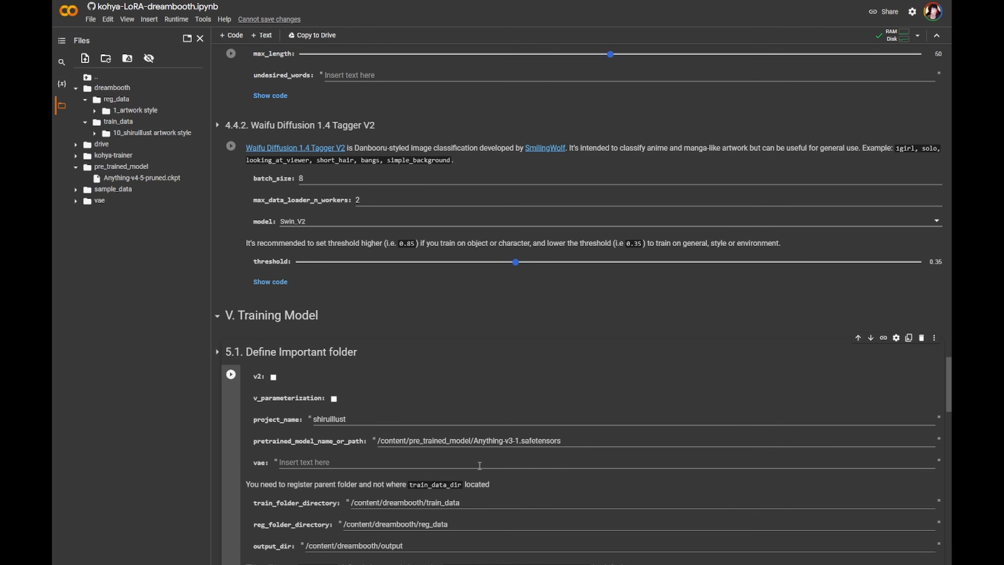
left_click(508, 440)
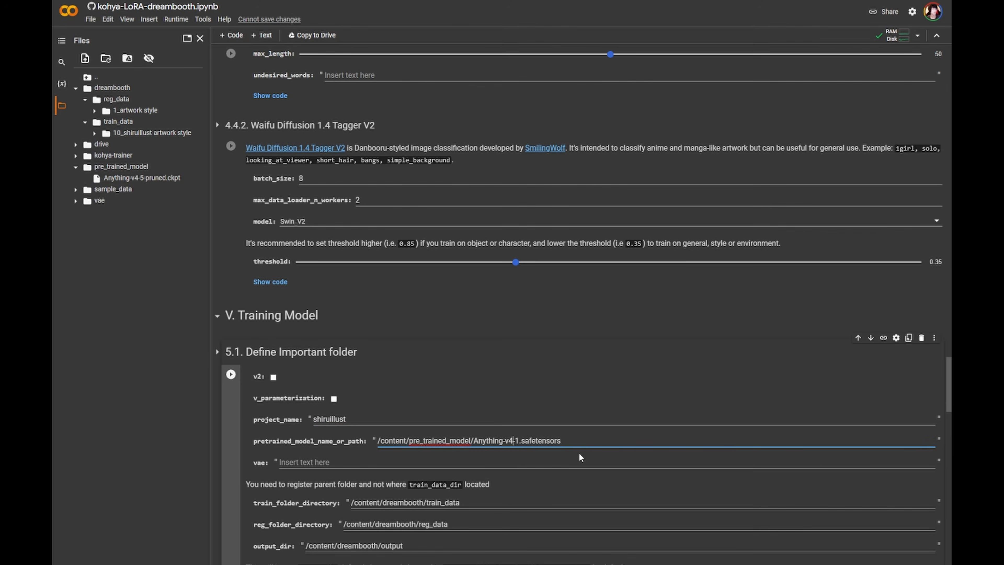
key("BackSpace")
key("Delete")
key("Delete")
type("4-5")
key("BackSpace")
key("BackSpace")
key("BackSpace")
key("BackSpace")
key("BackSpace")
key("BackSpace")
key("BackSpace")
key("BackSpace")
key("BackSpace")
key("BackSpace")
type("ckpt")
left_click(587, 473)
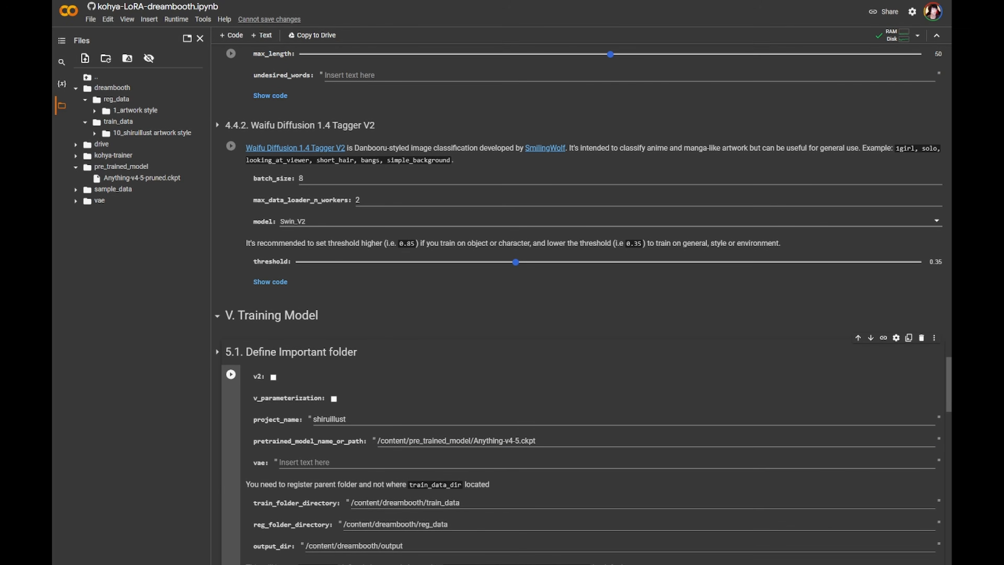
- Copy the path of anime.vae.pt from the vae folder and paste it into the vae field
left_click(99, 201)
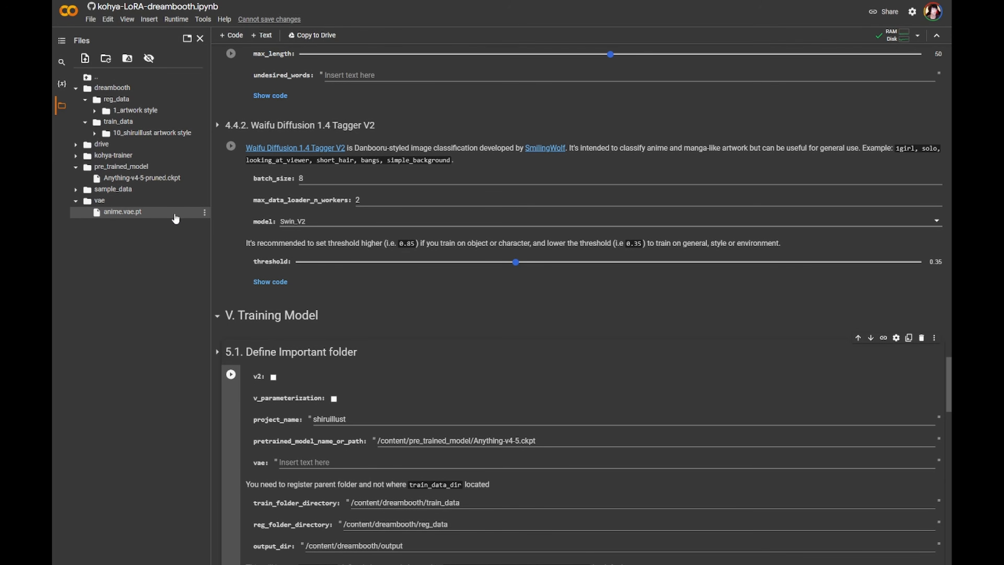
left_click(205, 215)
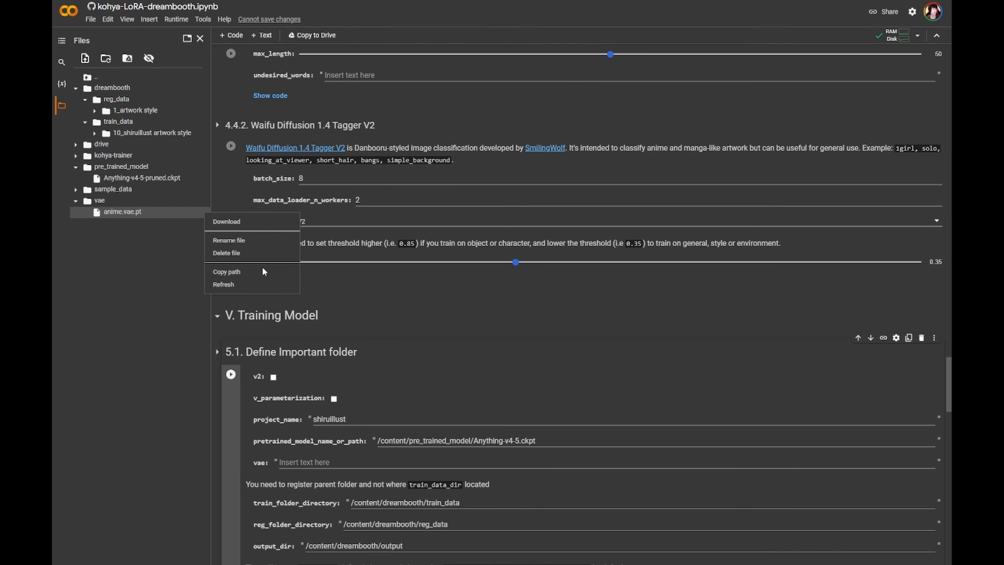
left_click(256, 273)
left_click(358, 463)
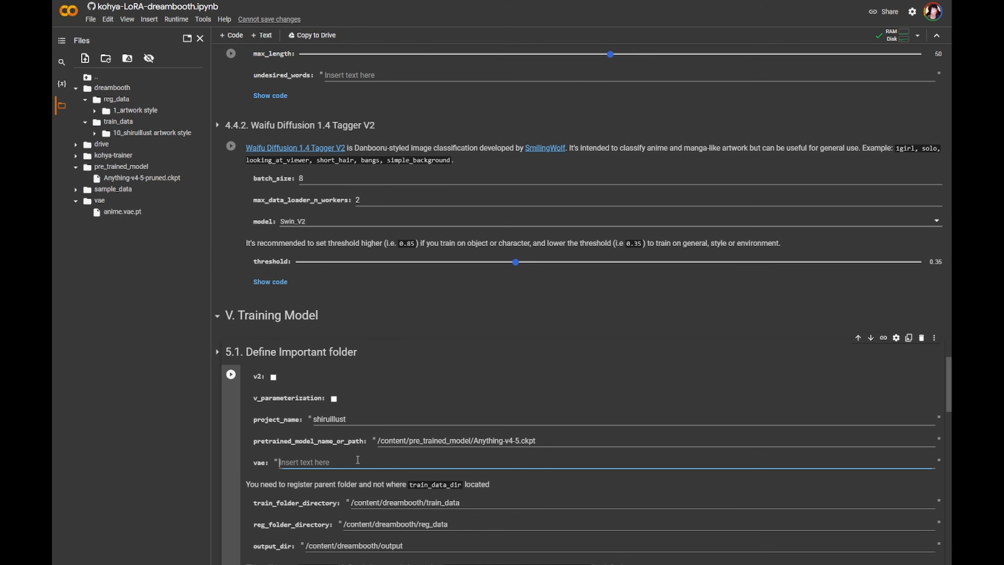
key("ctrl+v")
triple_click(424, 545)
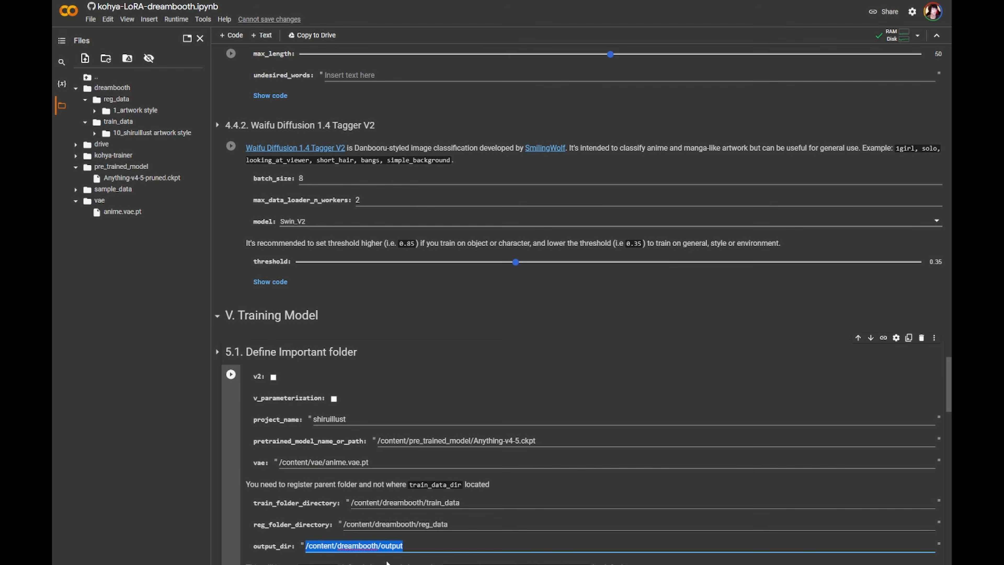
left_click(386, 546)
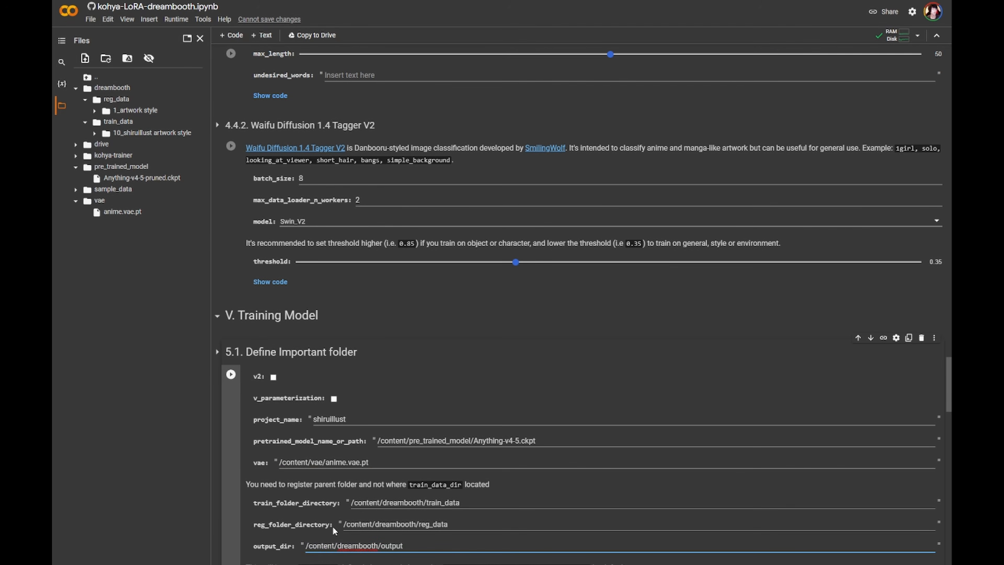
scroll(348, 514, "down", 2)
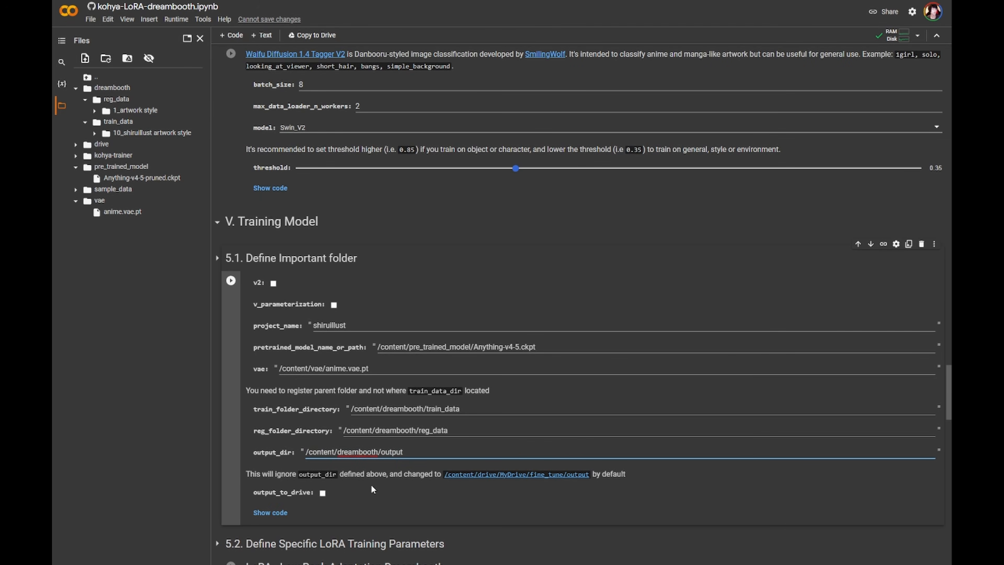
- Enable output_to_drive and run the Define Important folder cell
left_click(323, 494)
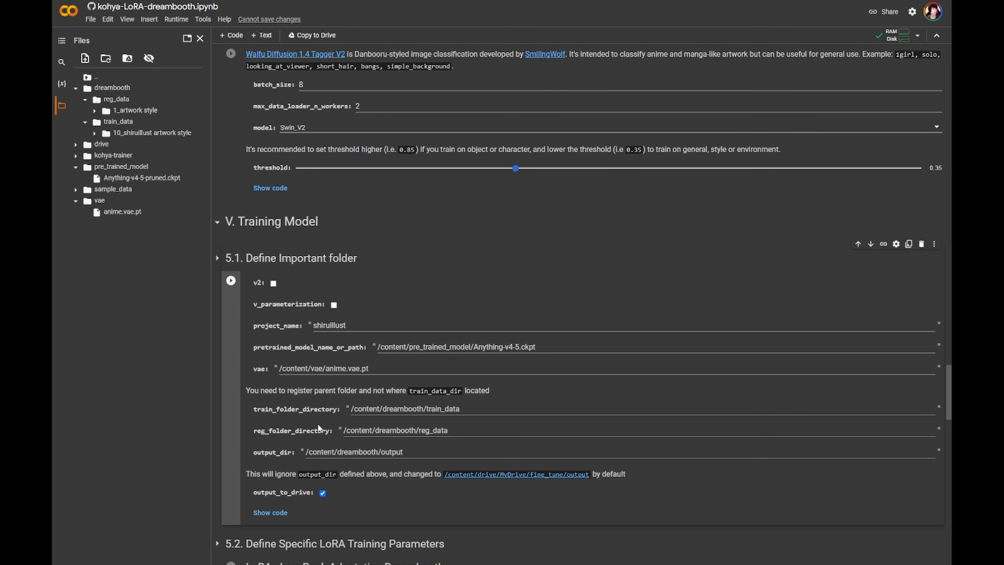
scroll(335, 448, "down", 4)
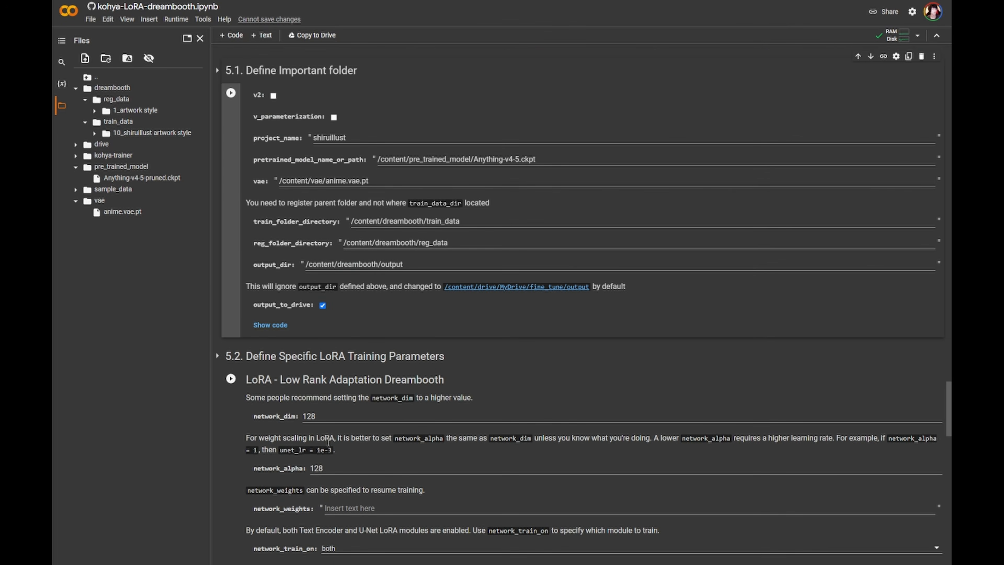
scroll(328, 442, "up", 3)
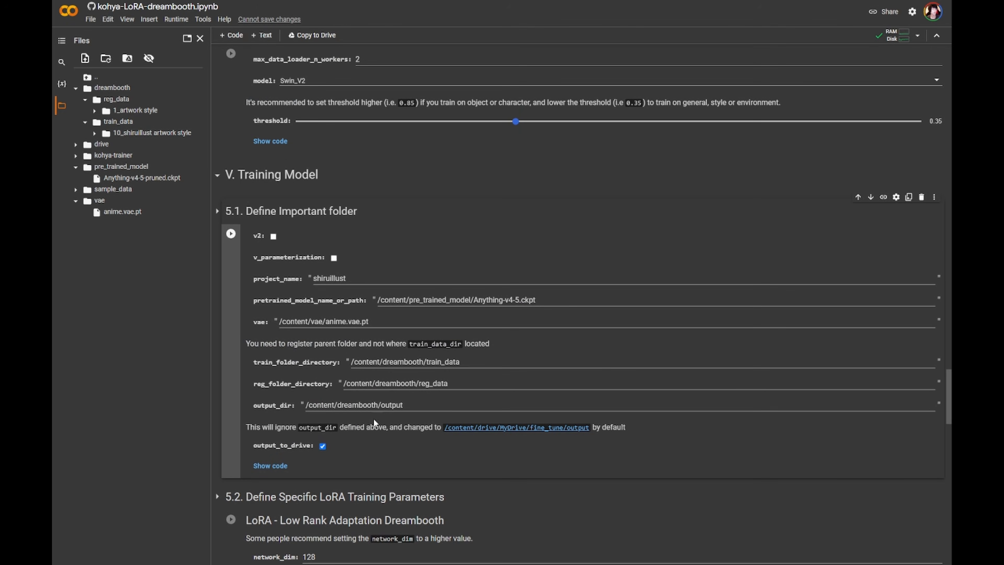
left_click(231, 234)
- Upload the training images and caption files into the 10_shiruillust artwork style folder under train_data
left_click(95, 111)
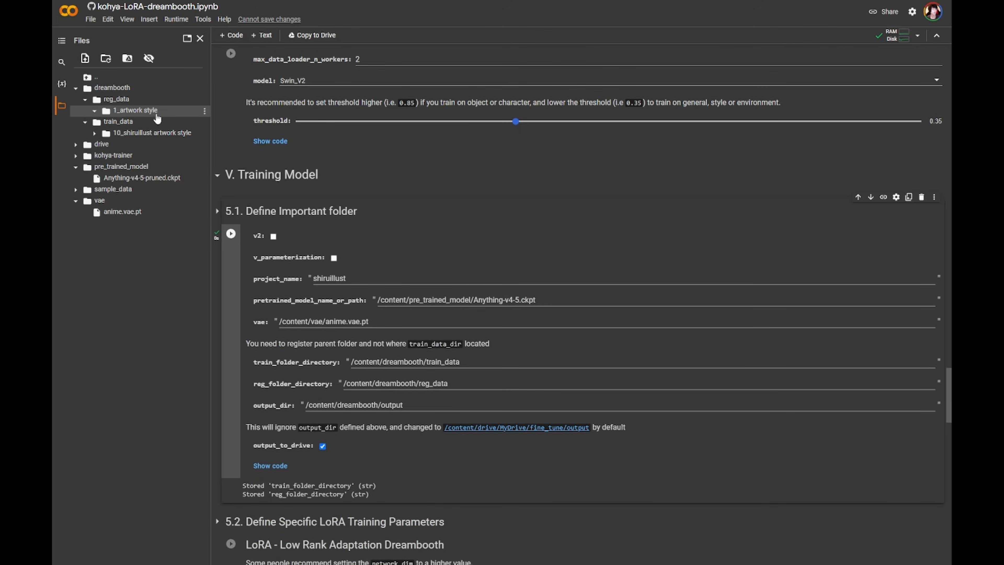
left_click(94, 110)
left_click(95, 133)
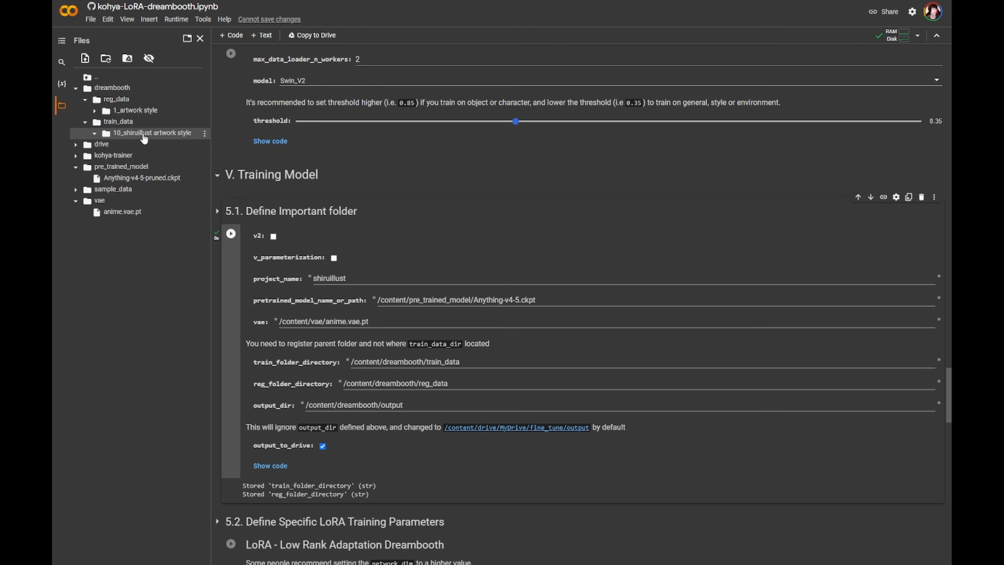
scroll(302, 240, "up", 9)
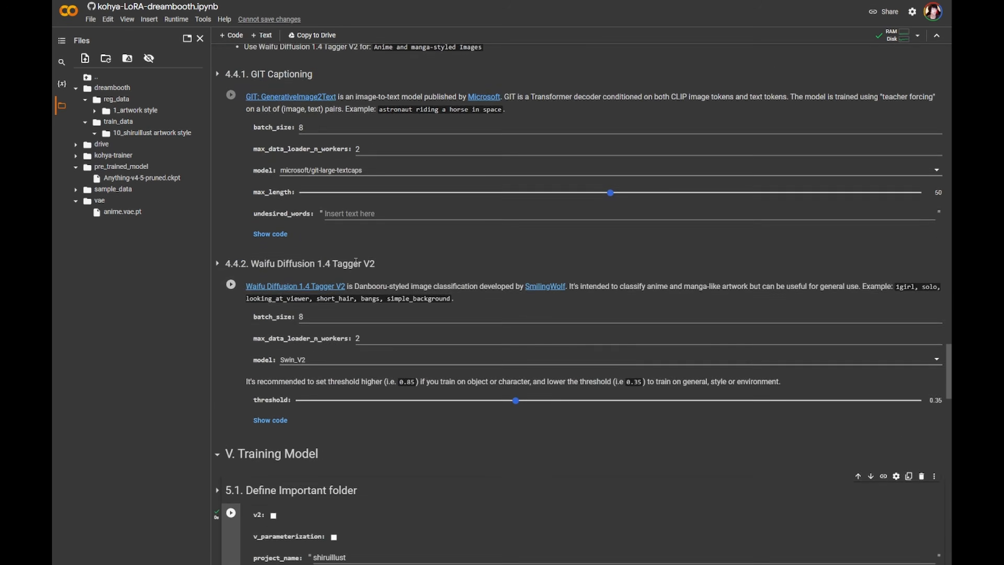
scroll(340, 356, "down", 6)
scroll(331, 366, "down", 5)
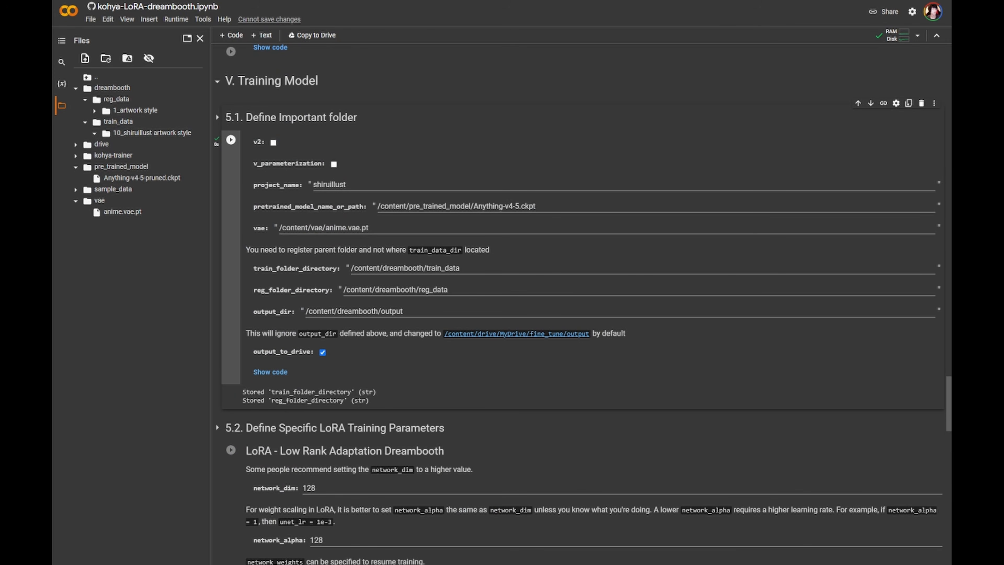
left_click_drag(182, 133, 182, 133)
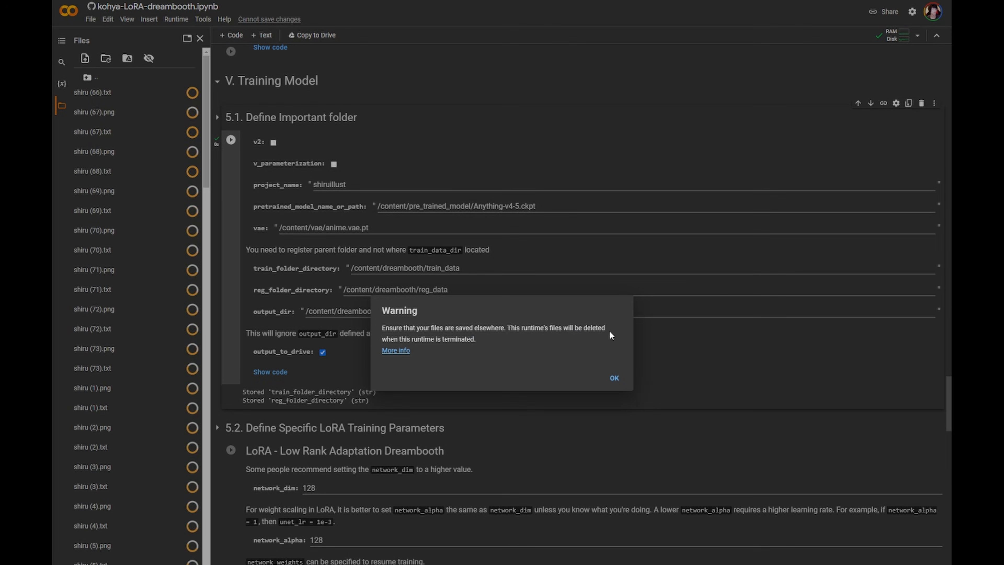
left_click(617, 377)
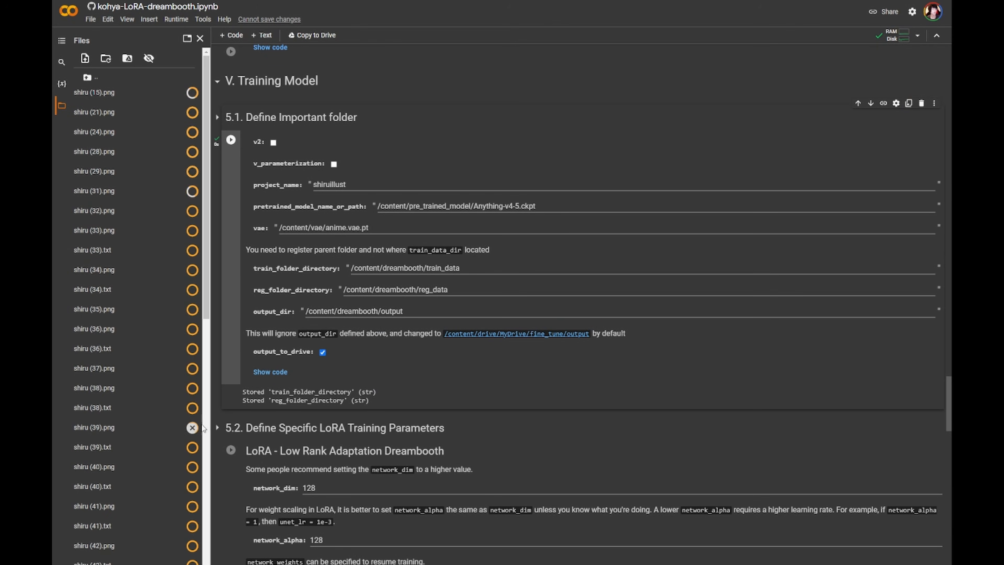
scroll(476, 425, "down", 2)
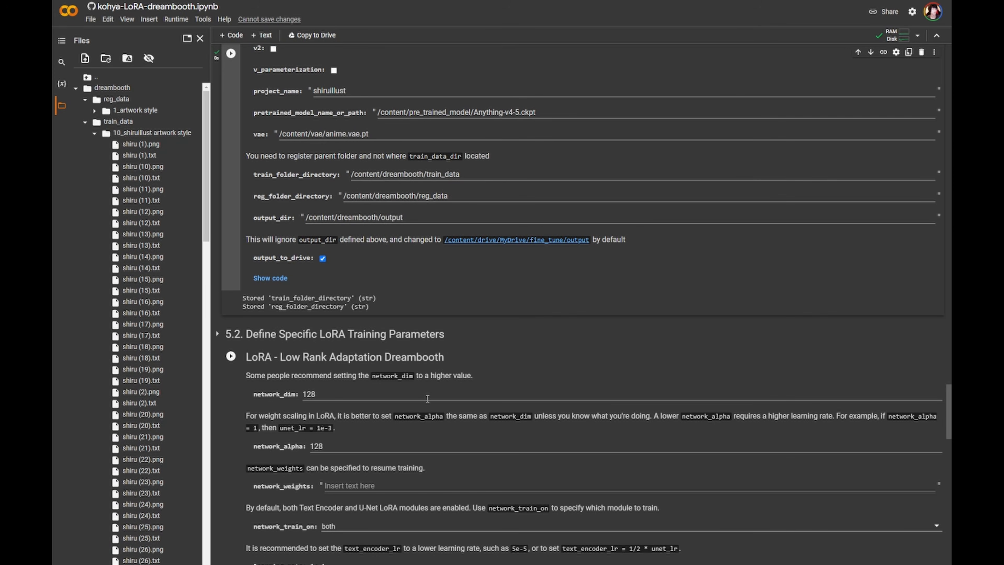
scroll(157, 422, "down", 1)
scroll(150, 305, "up", 2)
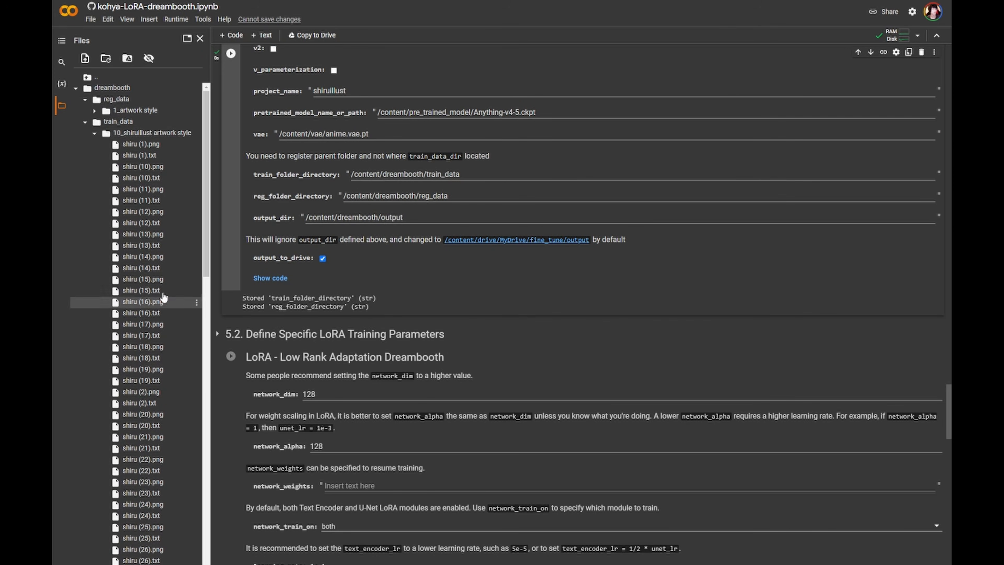
left_click(94, 133)
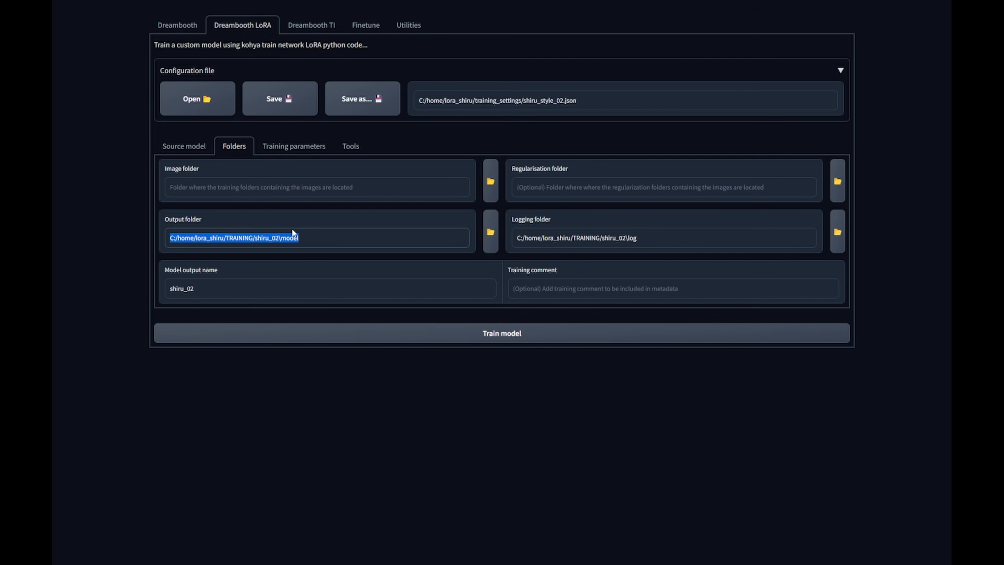
- Switch to the Kohya GUI and review its Dreambooth LoRA training parameters for reference
left_click(305, 151)
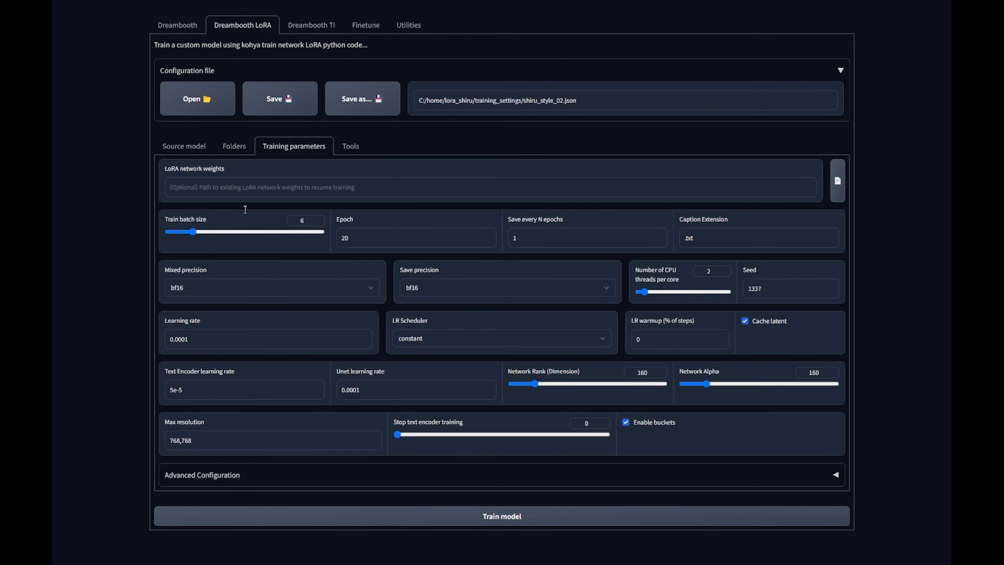
double_click(370, 240)
left_click(362, 390)
left_click_drag(638, 374, 653, 372)
left_click(638, 373)
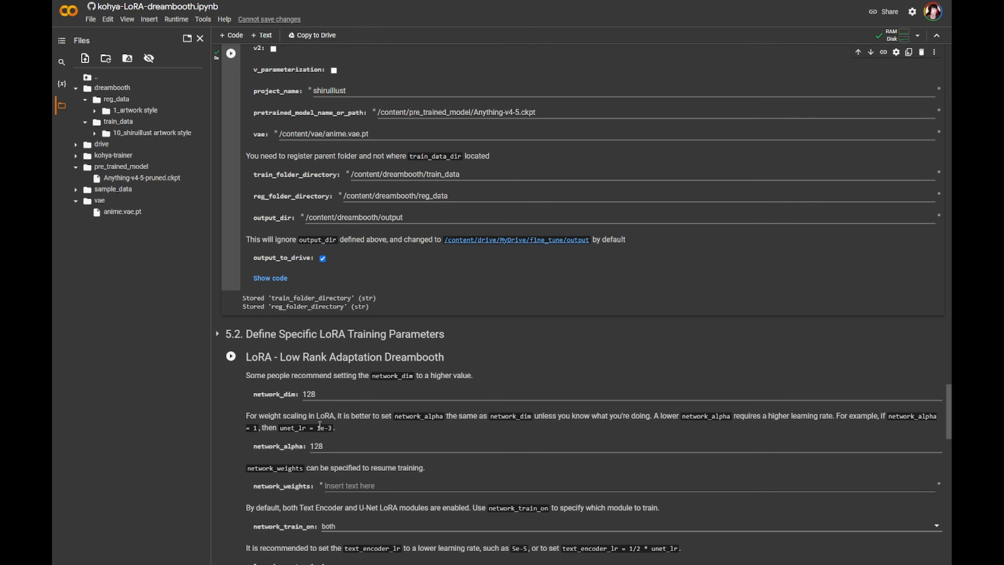
- Set network_dim and network_alpha to 160 in the LoRA training parameters
double_click(336, 395)
type("160")
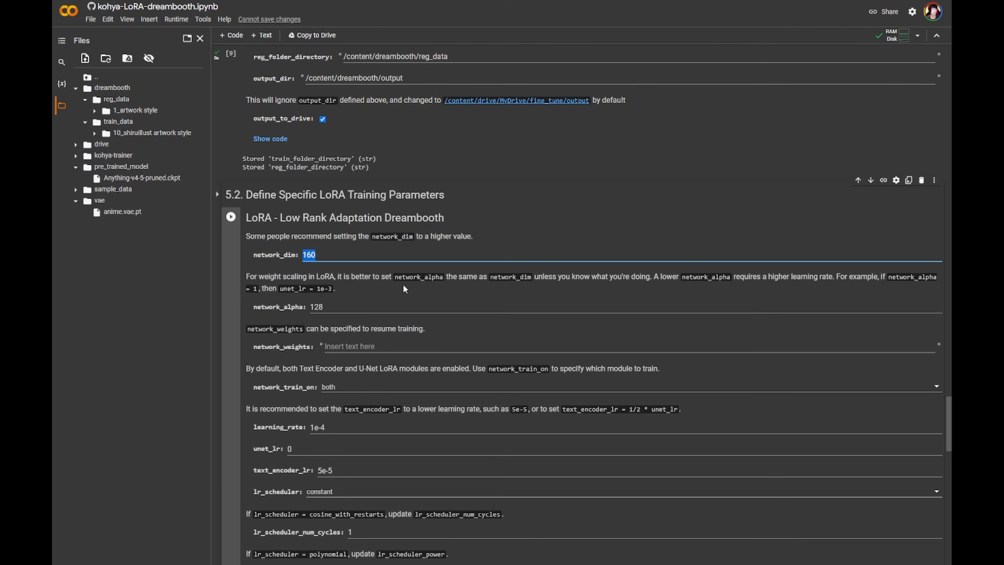
double_click(363, 303)
type("160")
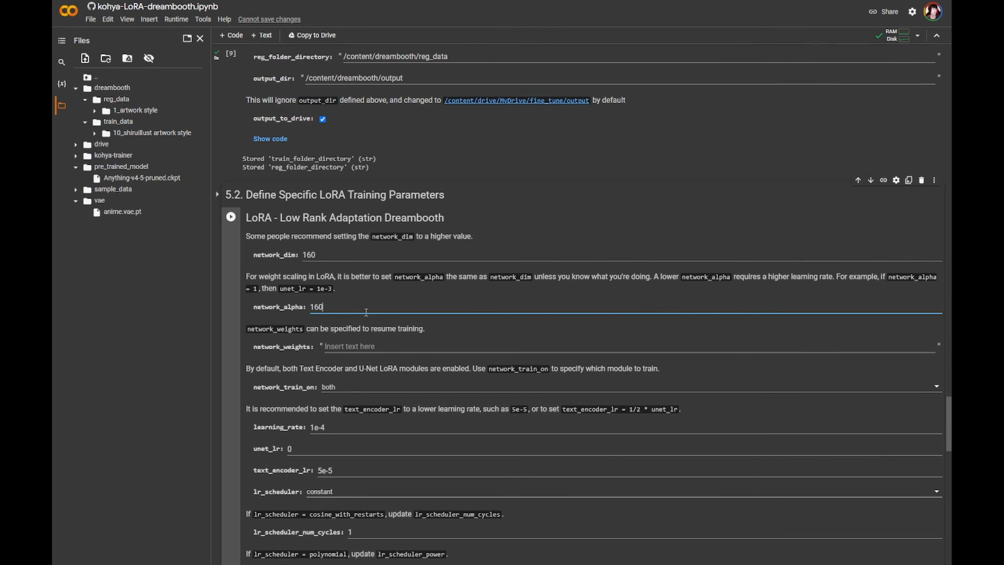
- Set unet_lr to 1e-4
scroll(332, 368, "down", 1)
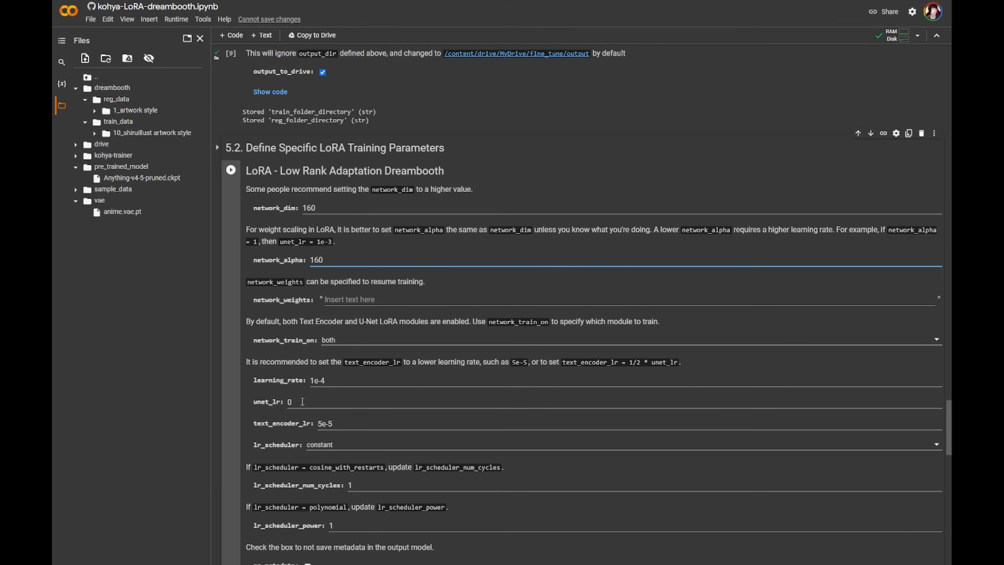
double_click(321, 381)
left_click(333, 395)
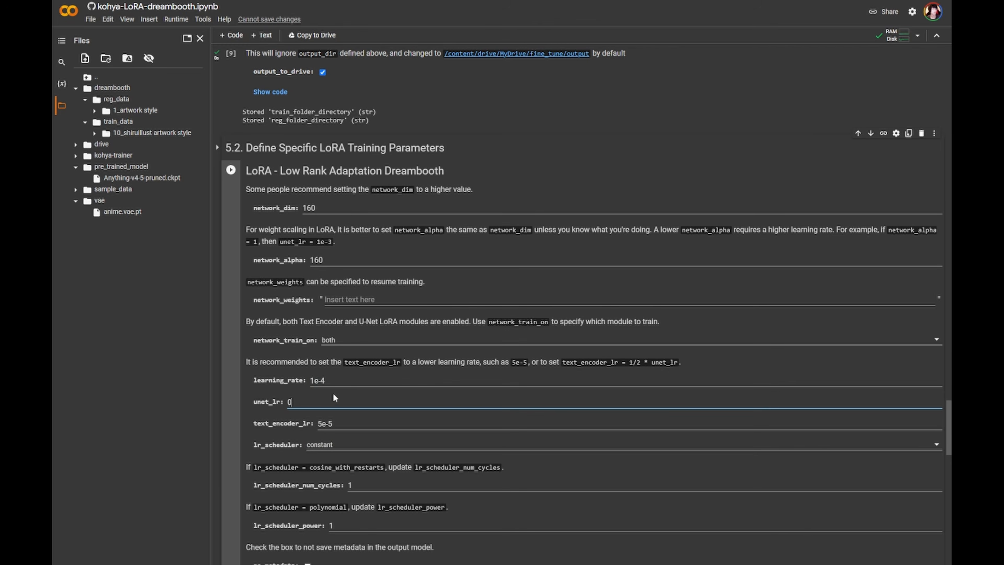
key("BackSpace")
type("1e-4")
- Run the Define Specific LoRA Training Parameters cell
scroll(442, 452, "down", 1)
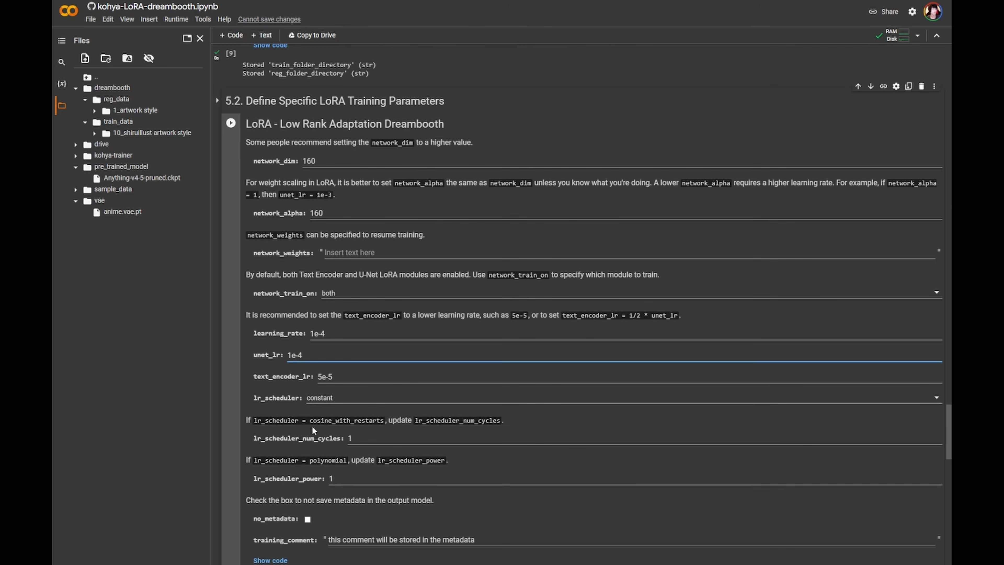
scroll(314, 427, "down", 2)
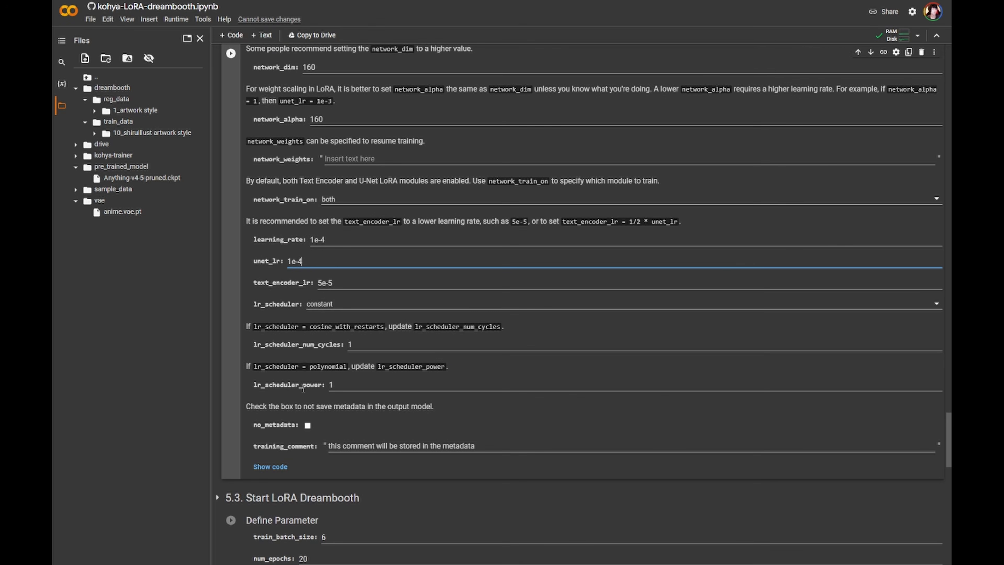
scroll(322, 385, "down", 1)
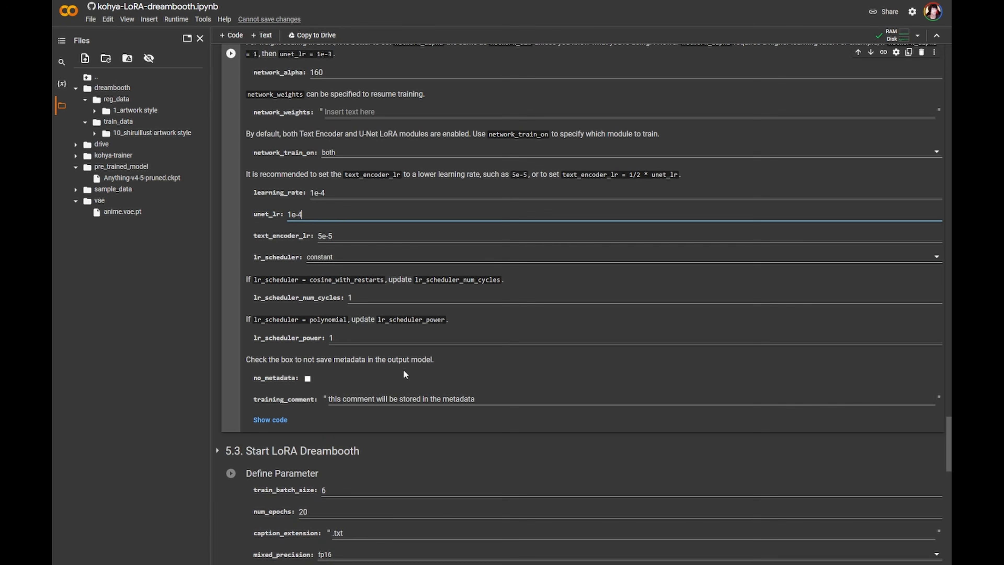
scroll(341, 361, "down", 3)
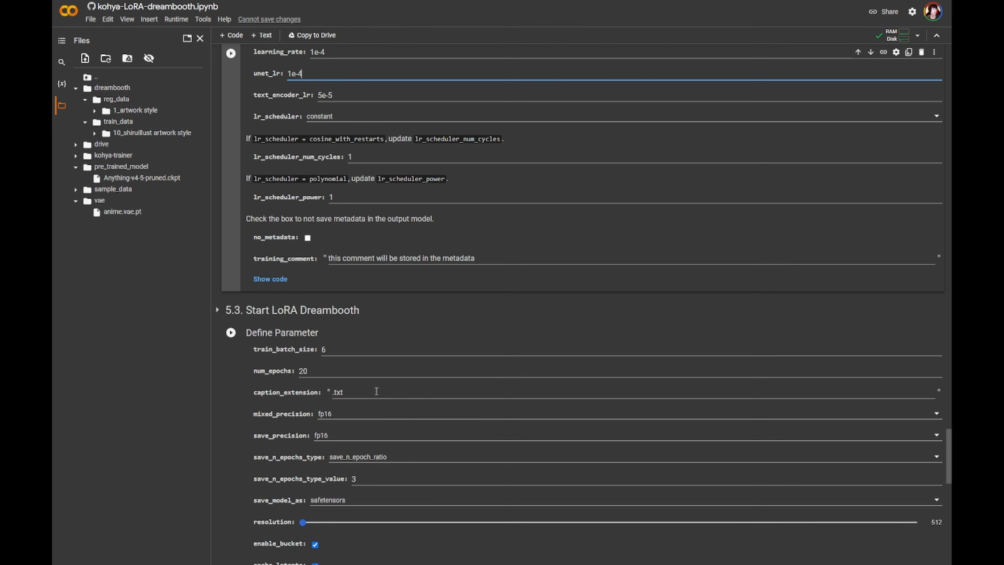
scroll(335, 346, "up", 16)
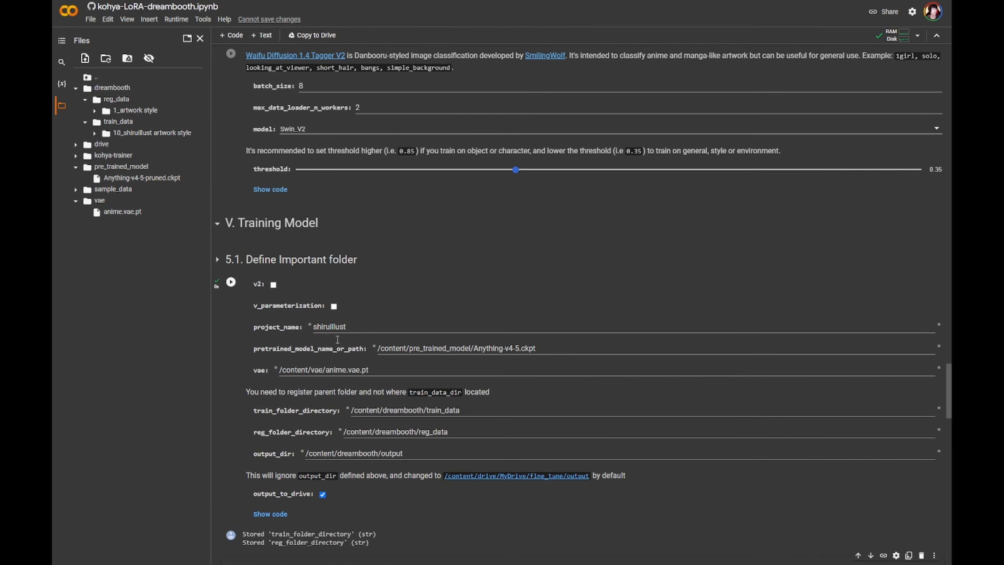
scroll(337, 339, "down", 6)
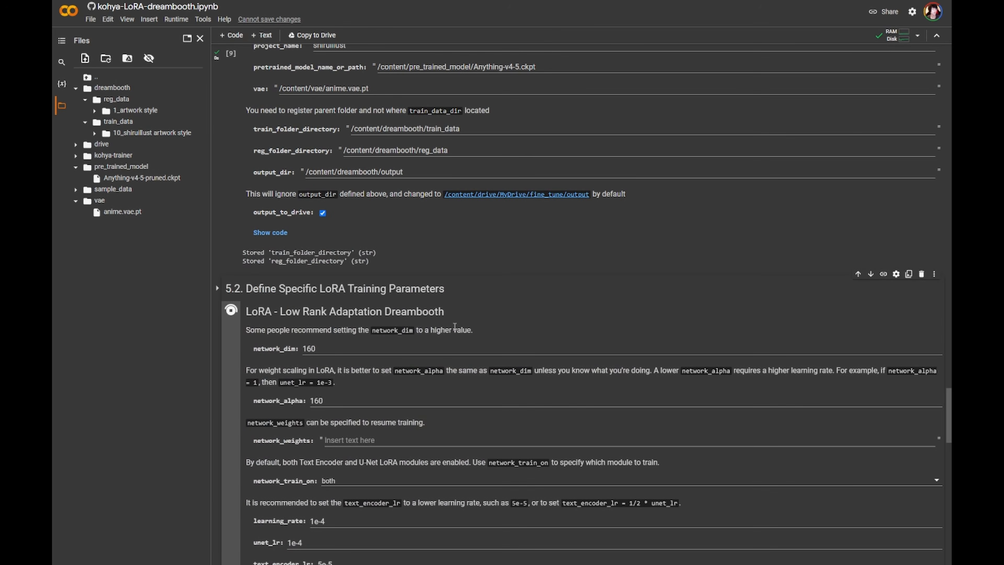
scroll(455, 326, "down", 5)
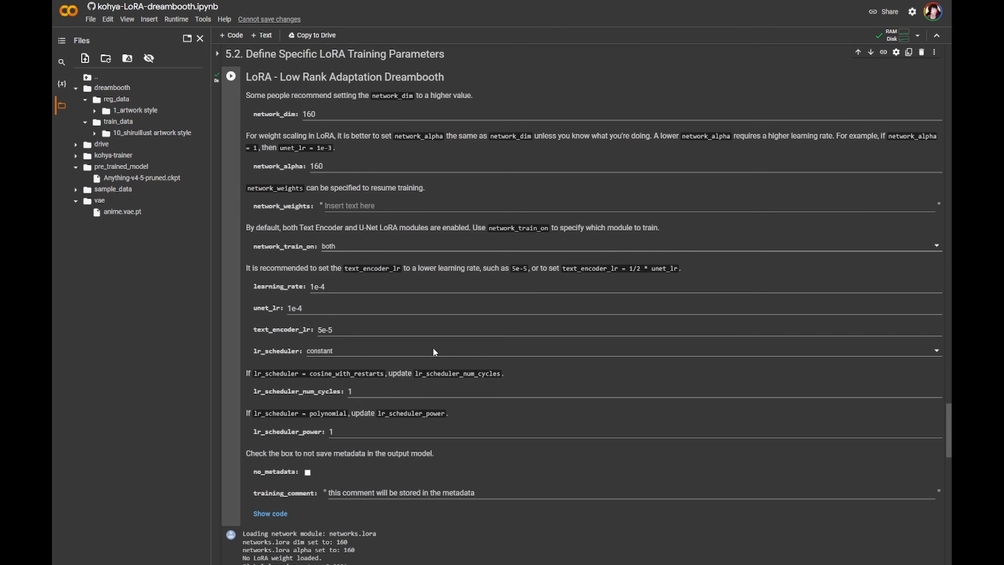
- Set the resolution slider in the Start LoRA Dreambooth parameters to 640
scroll(433, 347, "down", 3)
scroll(433, 341, "down", 3)
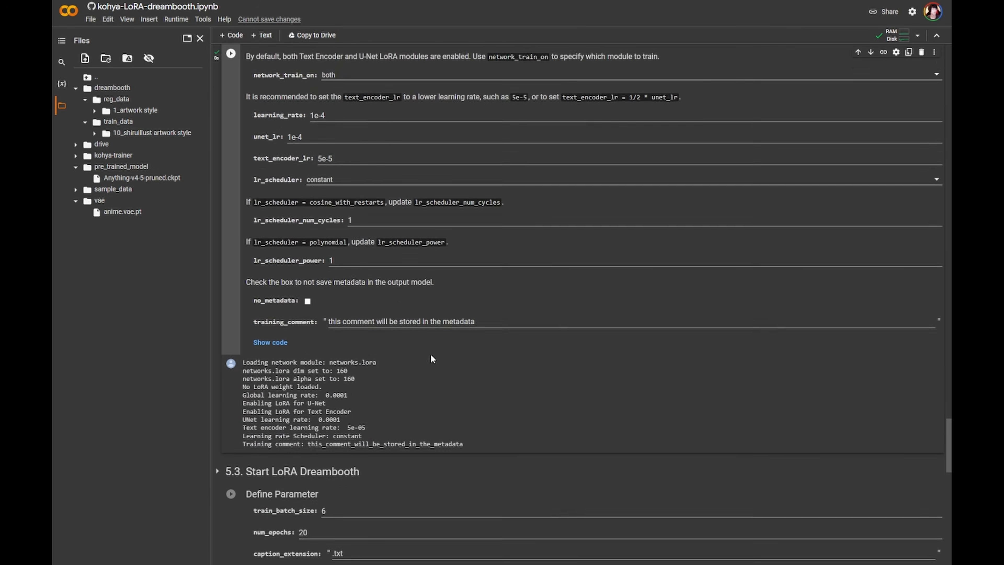
scroll(414, 418, "down", 2)
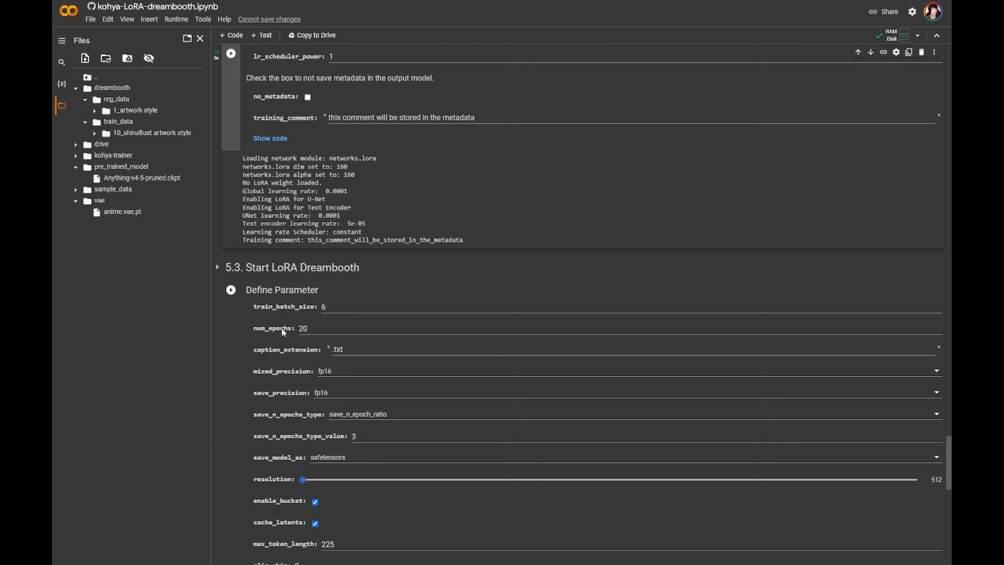
scroll(407, 279, "down", 2)
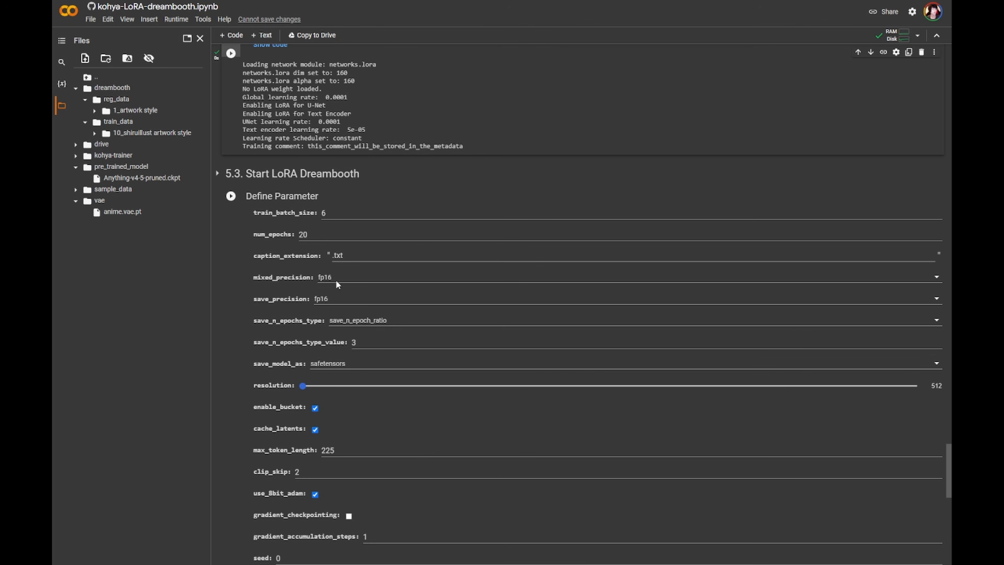
scroll(344, 420, "up", 1)
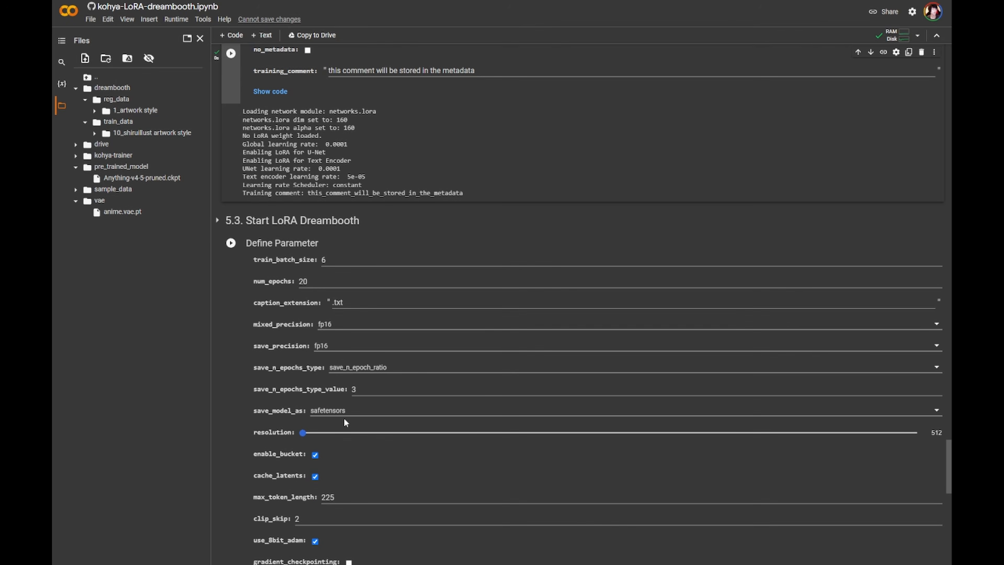
mouse_move(305, 433)
left_mouse_down()
mouse_move(624, 432)
mouse_move(300, 437)
left_mouse_up()
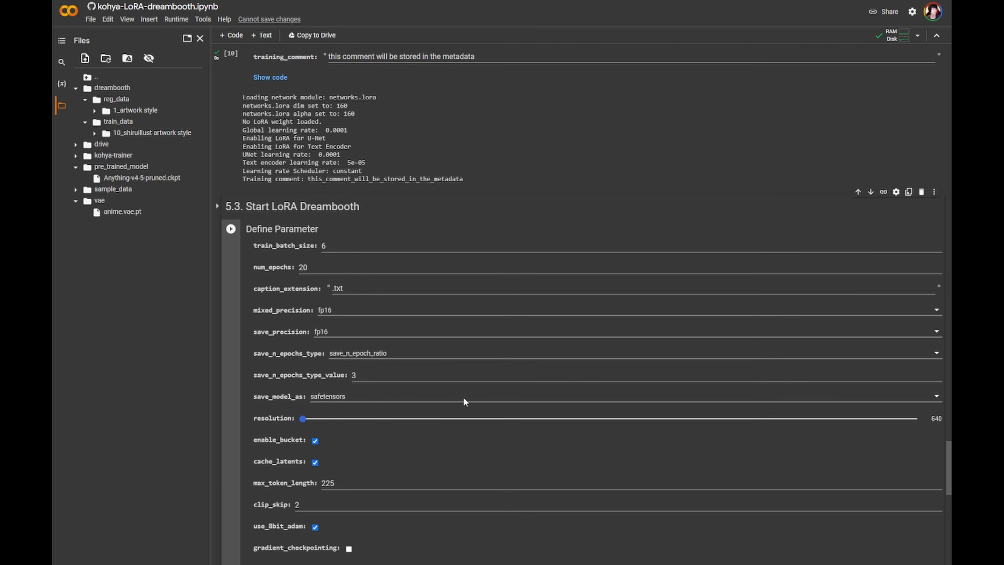
left_click_drag(316, 415, 339, 427)
left_click_drag(420, 426, 311, 424)
- Set save_n_epochs_type to save_every_n_epochs and save_n_epochs_type_value to 1
scroll(810, 445, "up", 1)
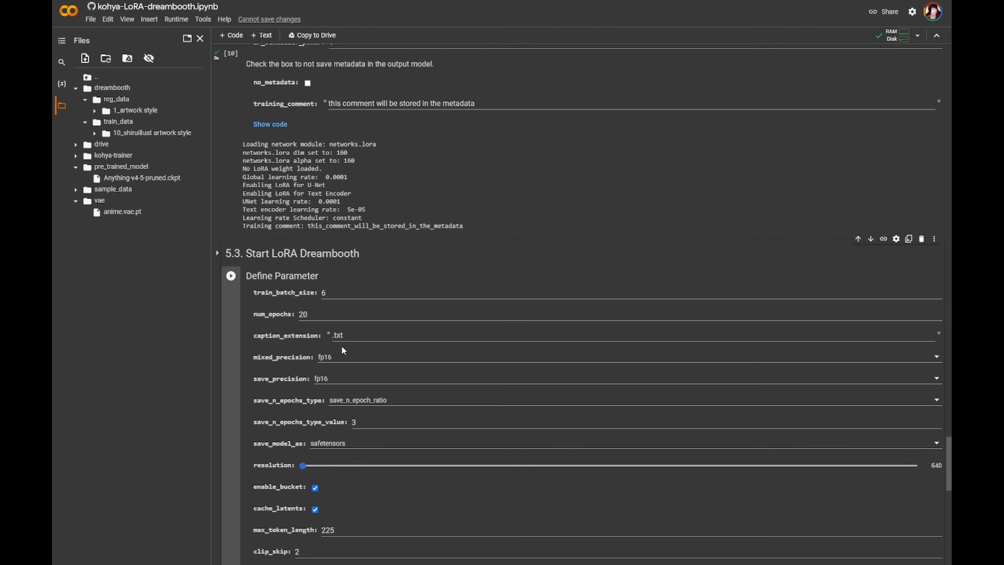
scroll(342, 346, "up", 1)
left_click_drag(308, 364, 298, 362)
left_click(343, 362)
scroll(345, 363, "down", 1)
scroll(345, 363, "down", 1)
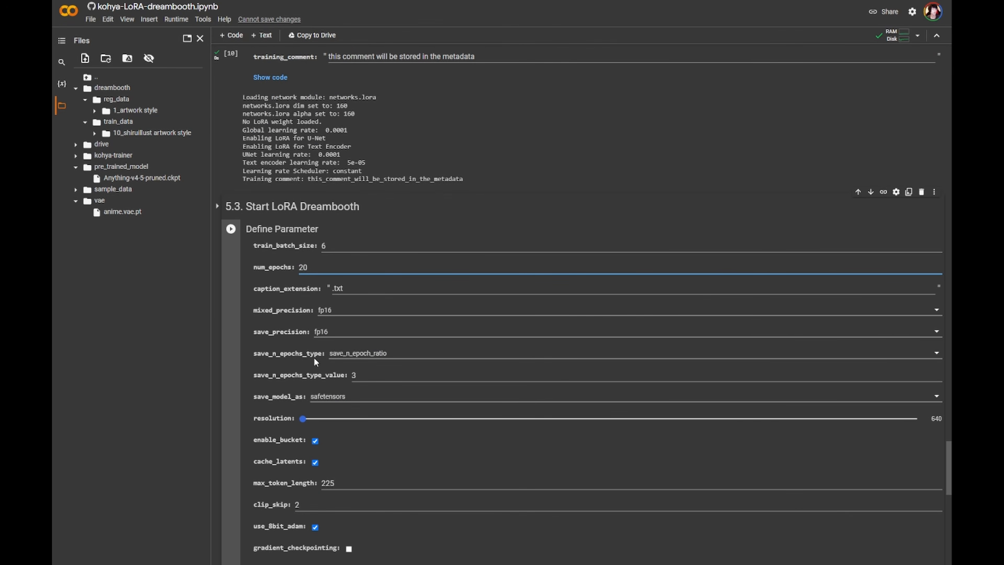
left_click(373, 355)
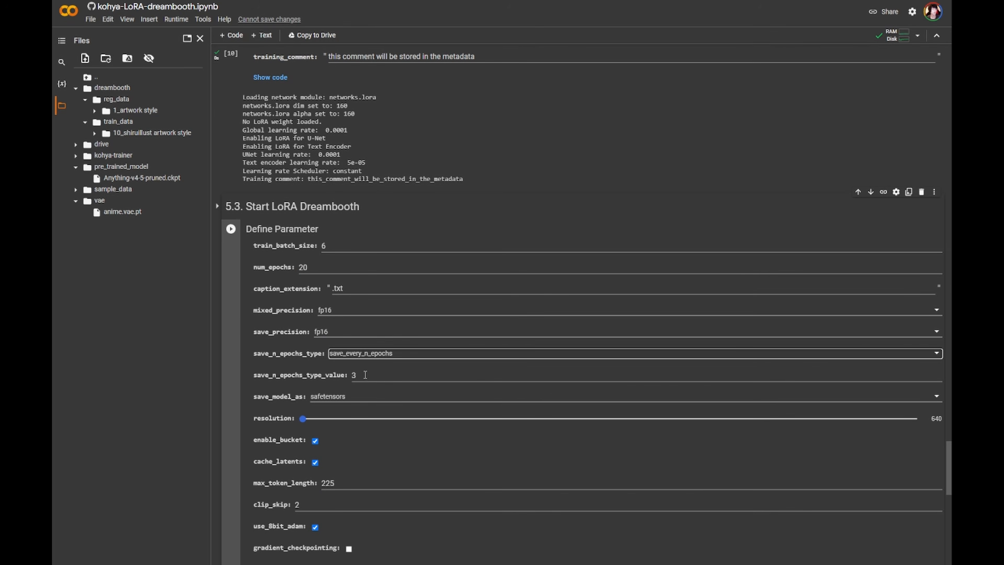
double_click(365, 374)
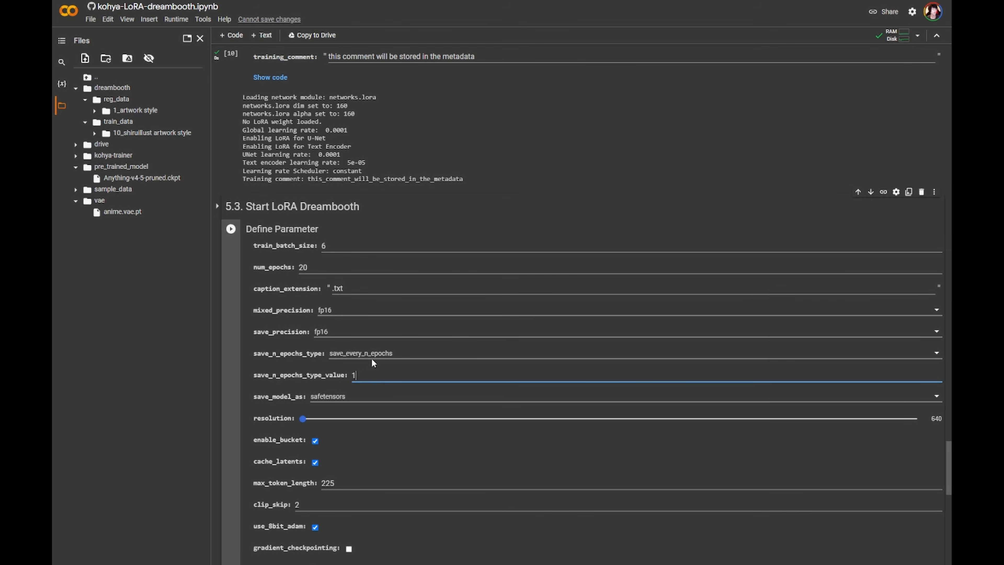
- Review the epoch and save settings in the Start LoRA Dreambooth parameters
left_click_drag(324, 267, 286, 274)
left_click(330, 265)
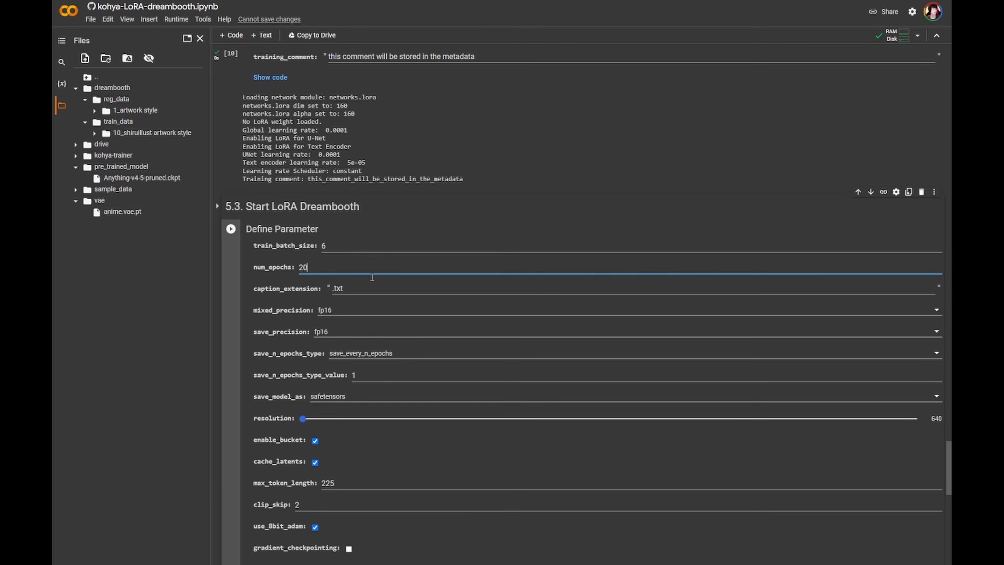
scroll(381, 280, "down", 2)
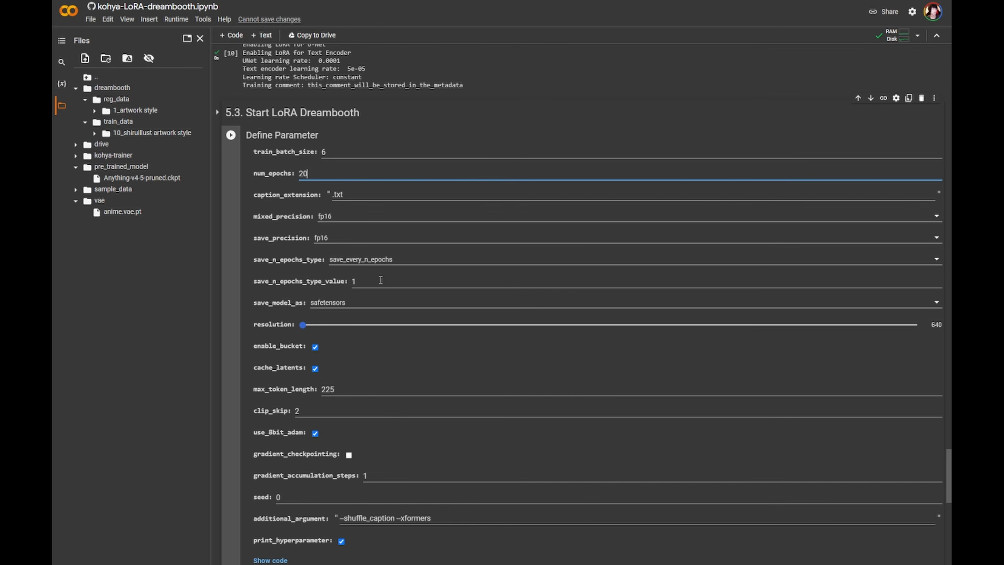
scroll(411, 299, "down", 1)
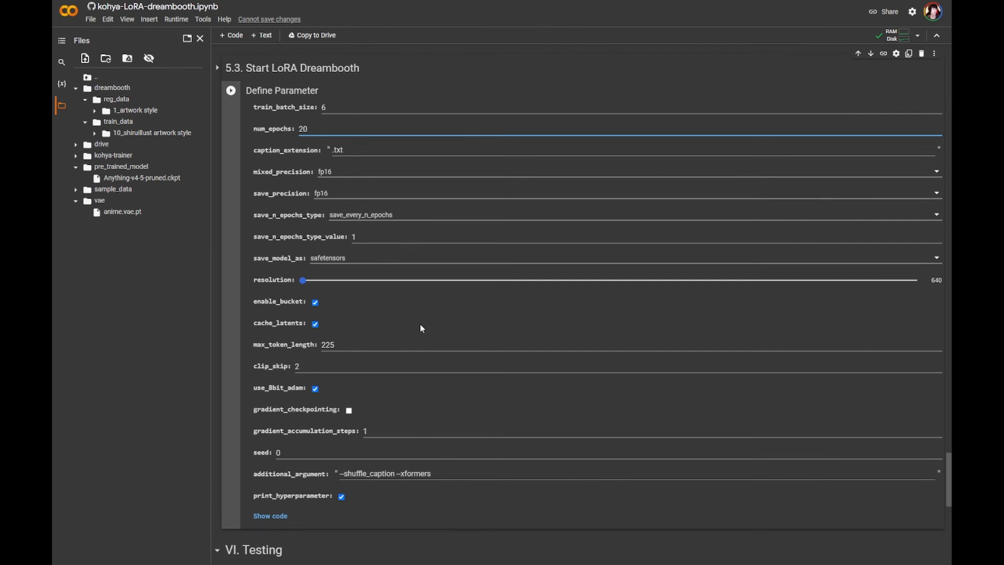
double_click(397, 234)
left_click(397, 234)
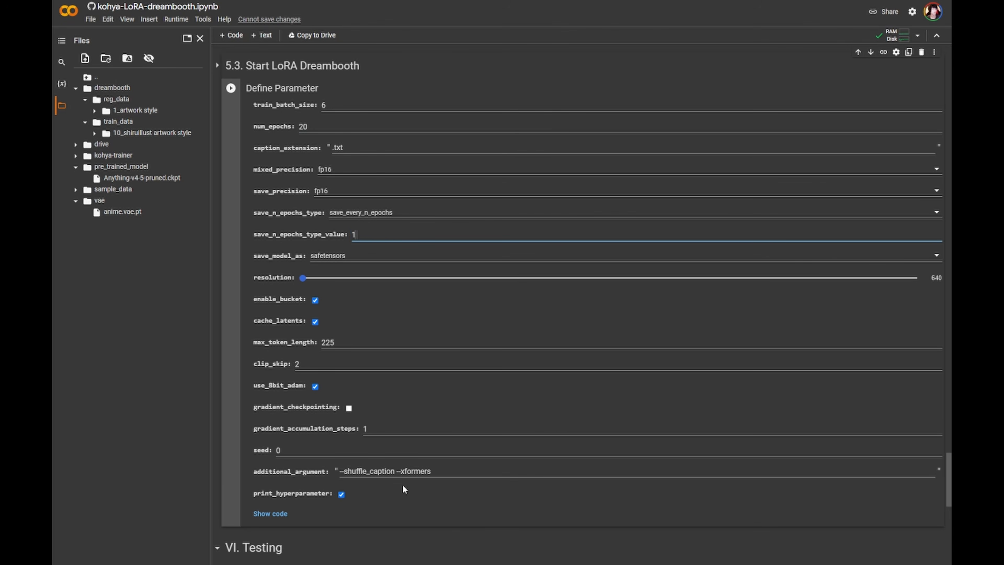
scroll(376, 494, "down", 2)
scroll(384, 475, "up", 3)
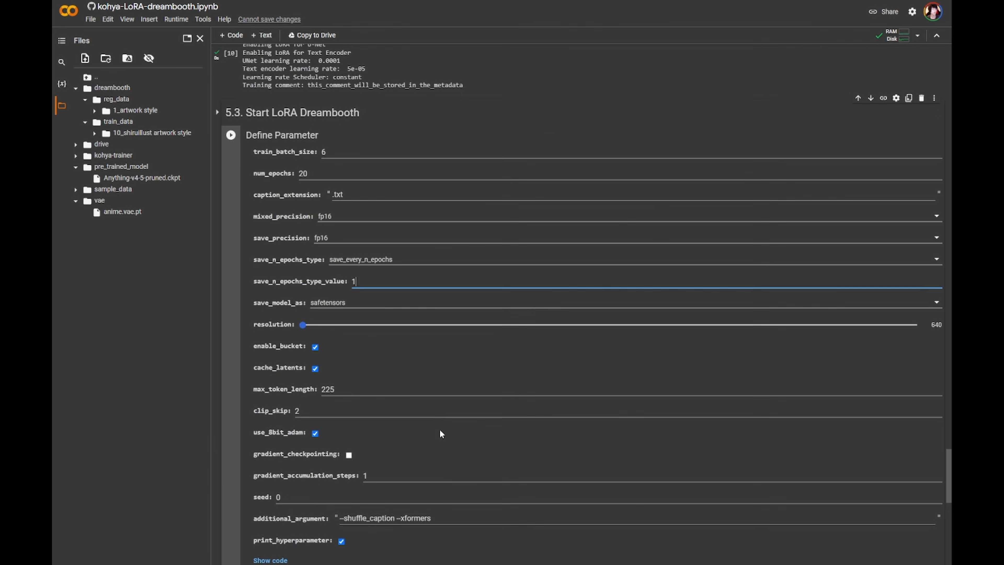
- Show the Start LoRA Dreambooth code and resave the resolution slider field with min 512, max 1024, step 128
left_click(273, 560)
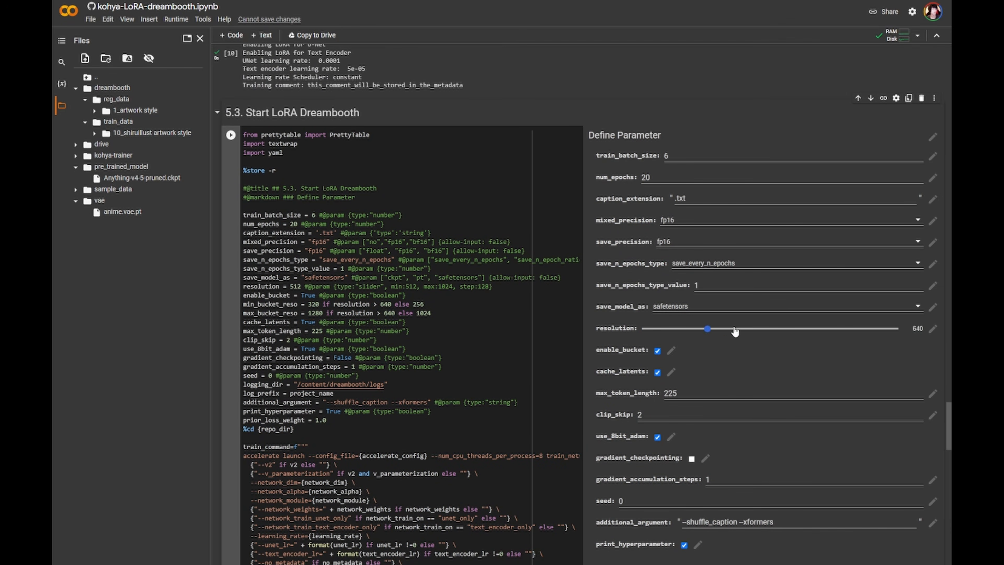
left_click(933, 329)
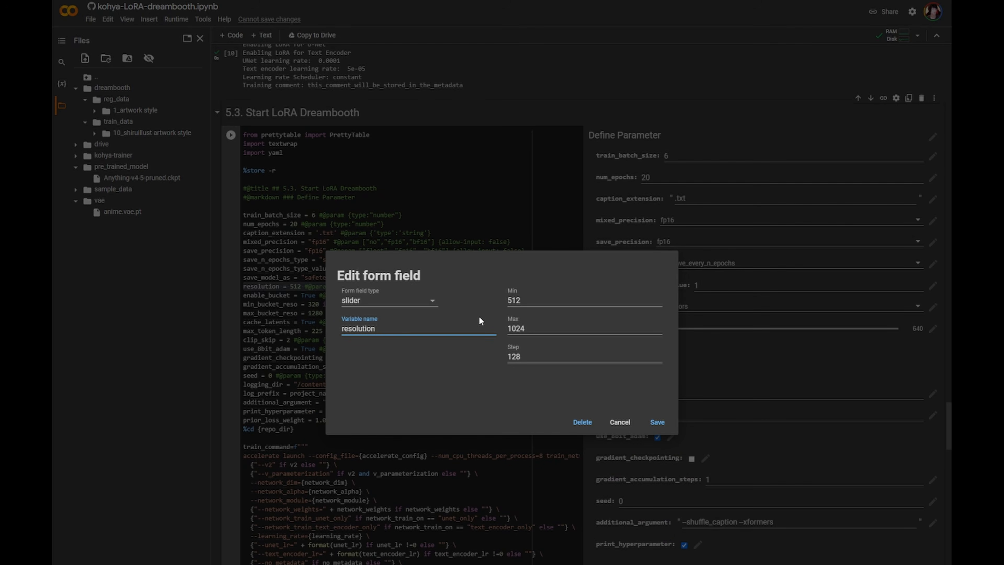
left_click(656, 422)
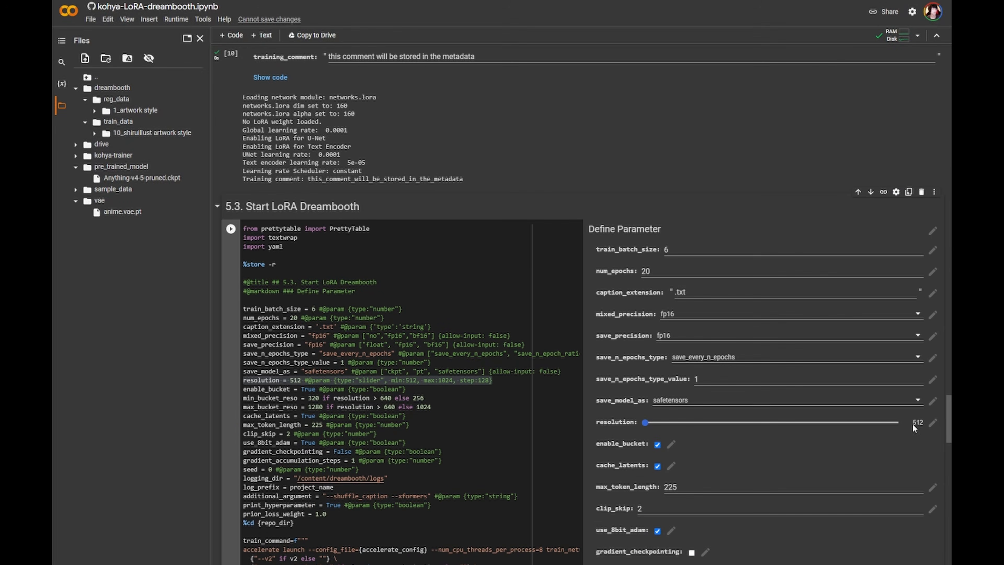
- Run the Start LoRA Dreambooth cell
scroll(448, 296, "down", 15)
scroll(585, 358, "down", 12)
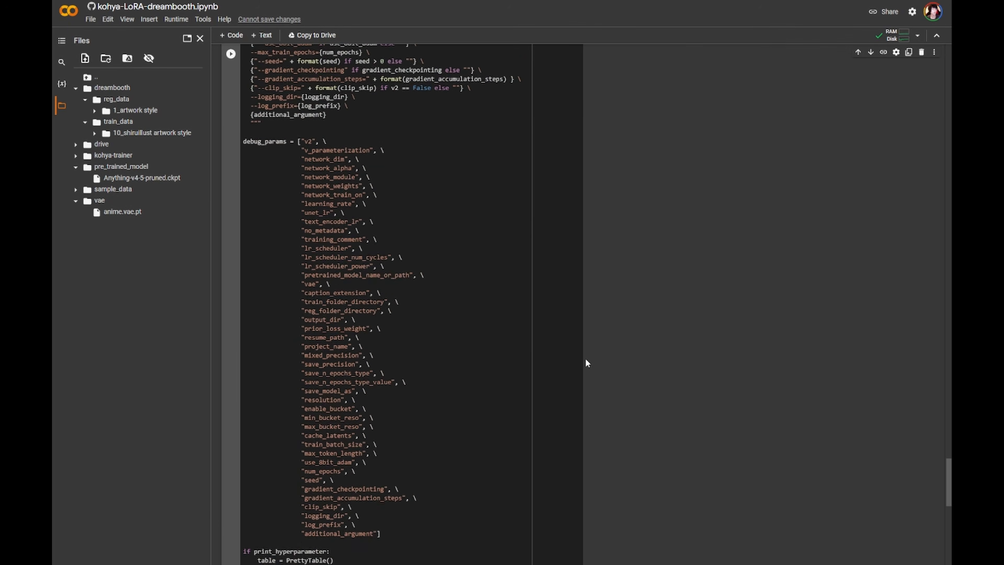
scroll(595, 397, "up", 14)
scroll(604, 405, "up", 10)
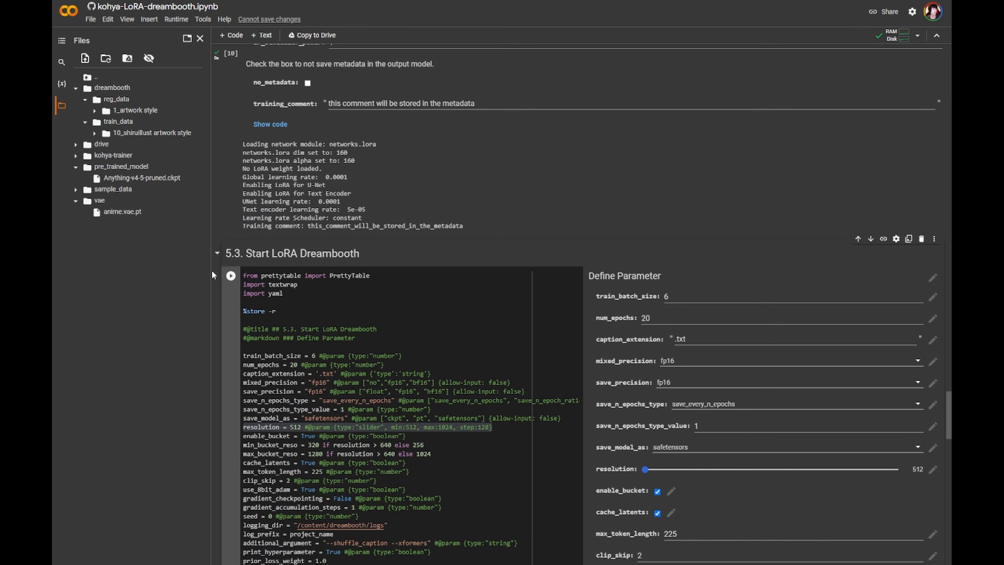
left_click(230, 276)
- Examine the printed hyperparameter table and the training error traceback
scroll(686, 258, "down", 1)
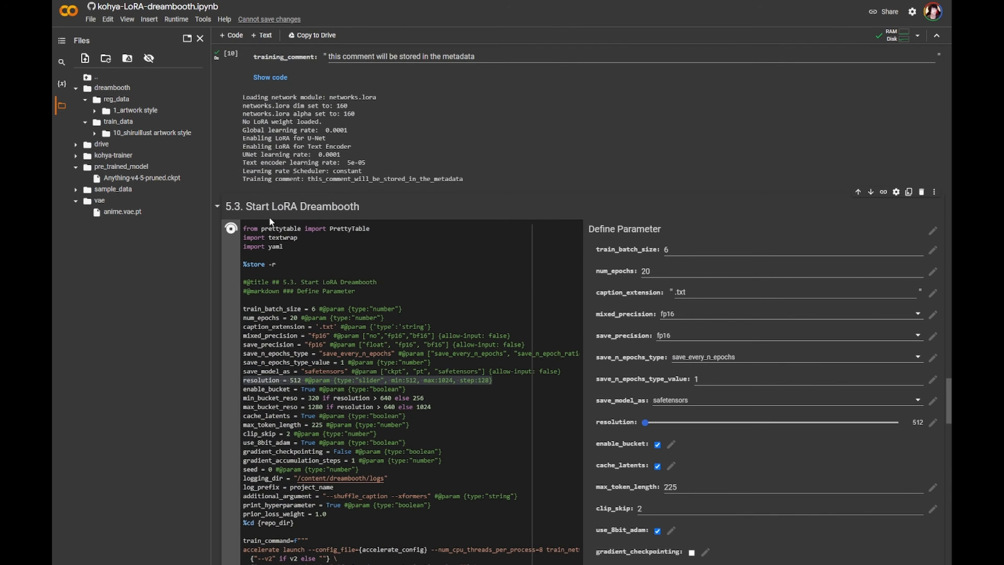
scroll(771, 273, "down", 10)
scroll(765, 294, "down", 20)
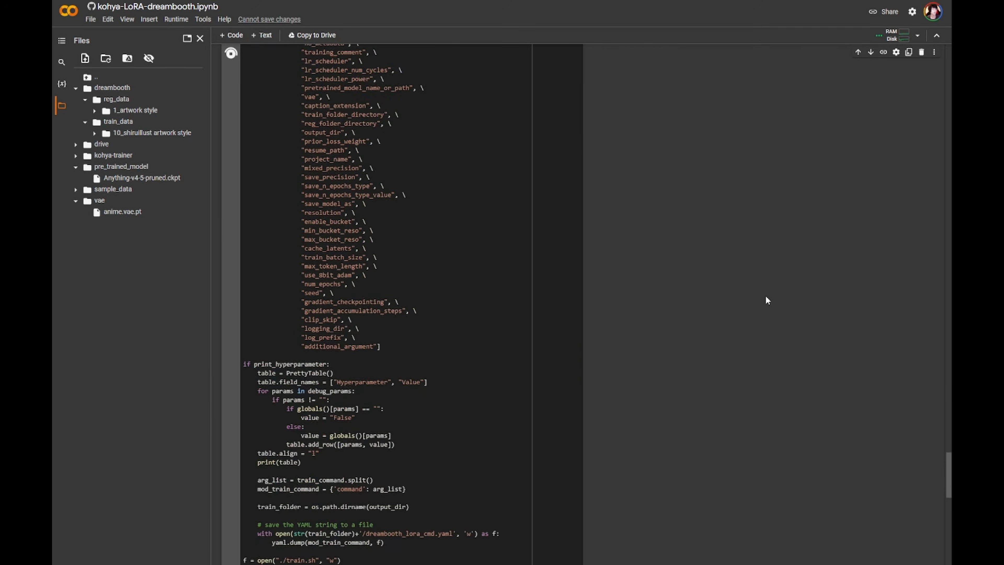
scroll(765, 294, "up", 1)
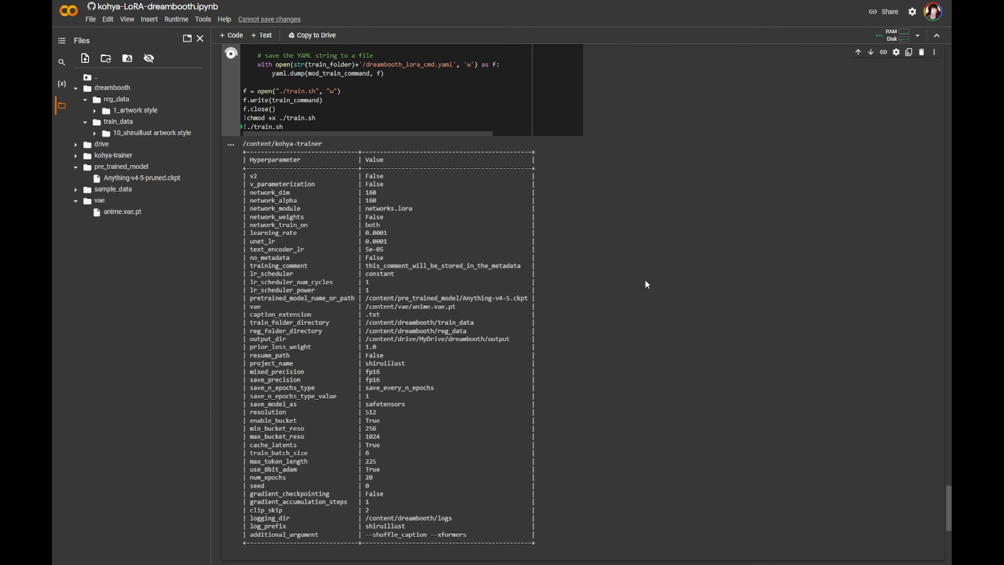
scroll(643, 282, "down", 2)
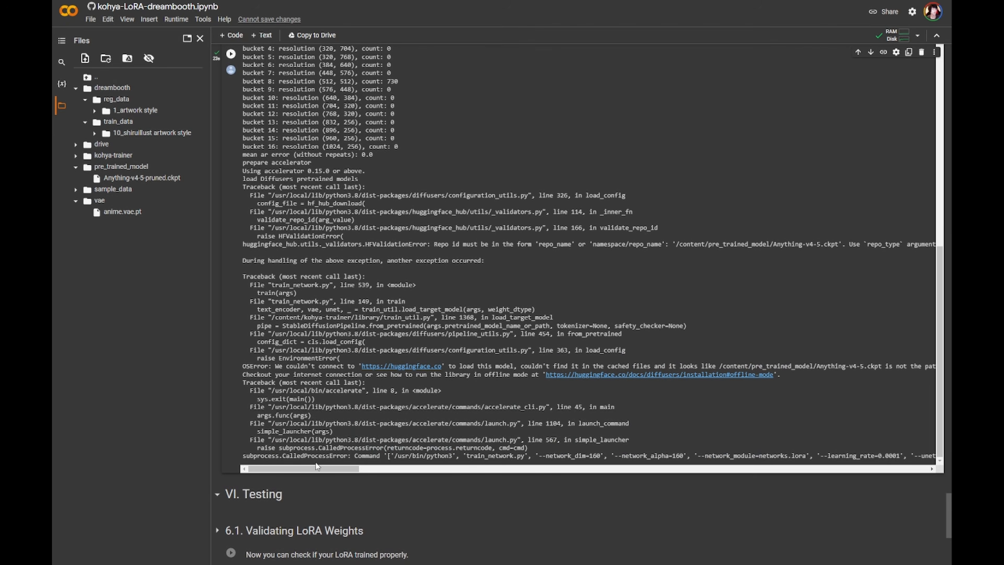
scroll(344, 473, "up", 2)
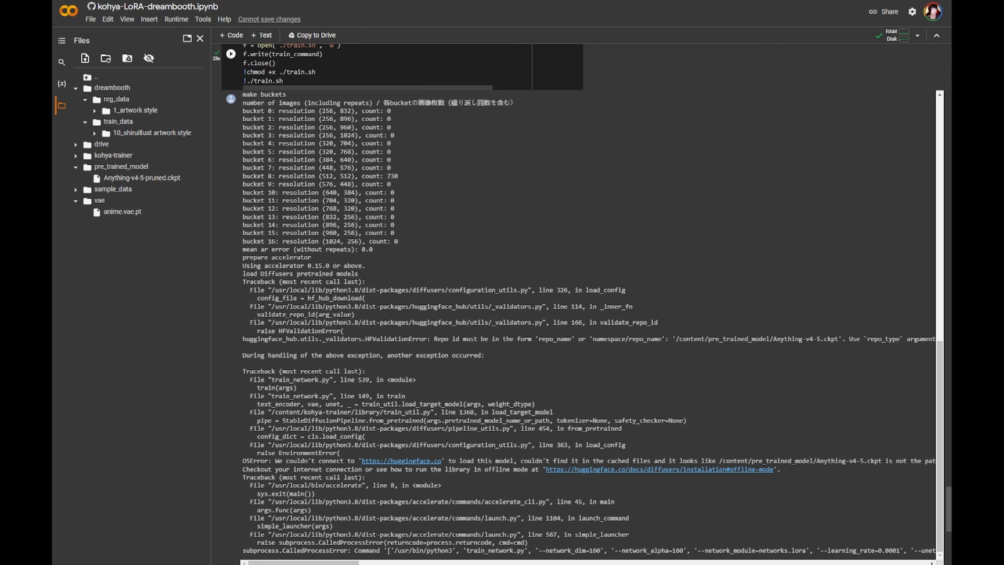
mouse_move(332, 562)
left_mouse_down()
mouse_move(350, 562)
mouse_move(332, 563)
left_mouse_up()
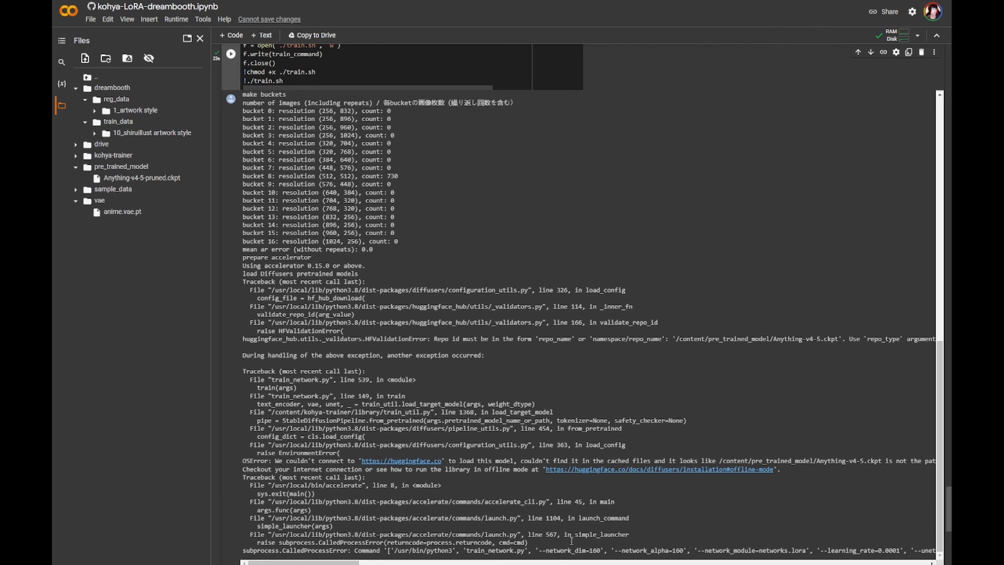
mouse_move(333, 562)
left_mouse_down()
mouse_move(362, 563)
mouse_move(332, 562)
left_mouse_up()
- Copy the path of Anything-v4-5-pruned.ckpt and paste it into pretrained_model_name_or_path
left_click_drag(949, 507, 942, 328)
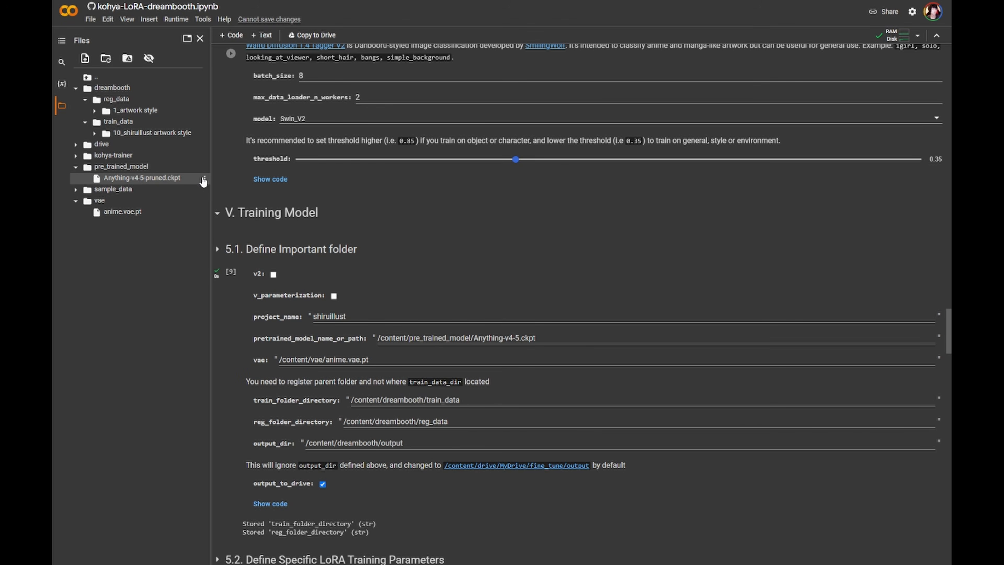
left_click(204, 178)
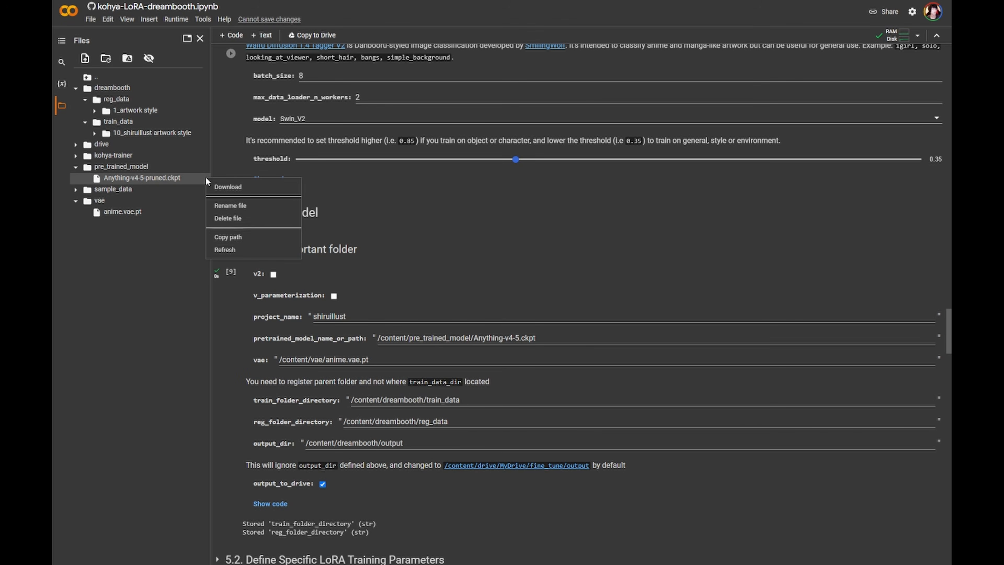
left_click(256, 237)
left_click(563, 341)
key("ctrl+a")
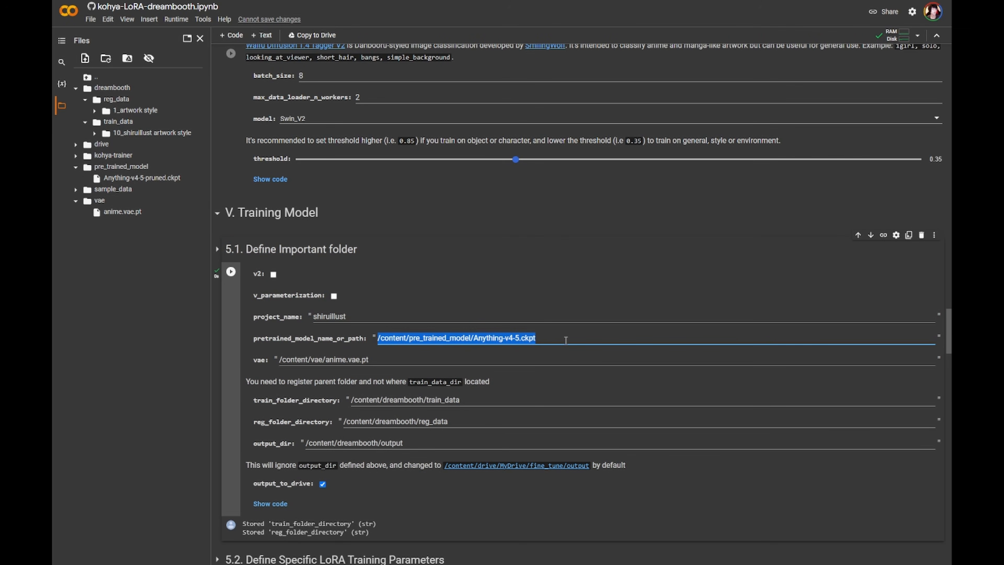
key("ctrl+v")
- Rerun the Define Important folder cell
scroll(679, 519, "down", 20)
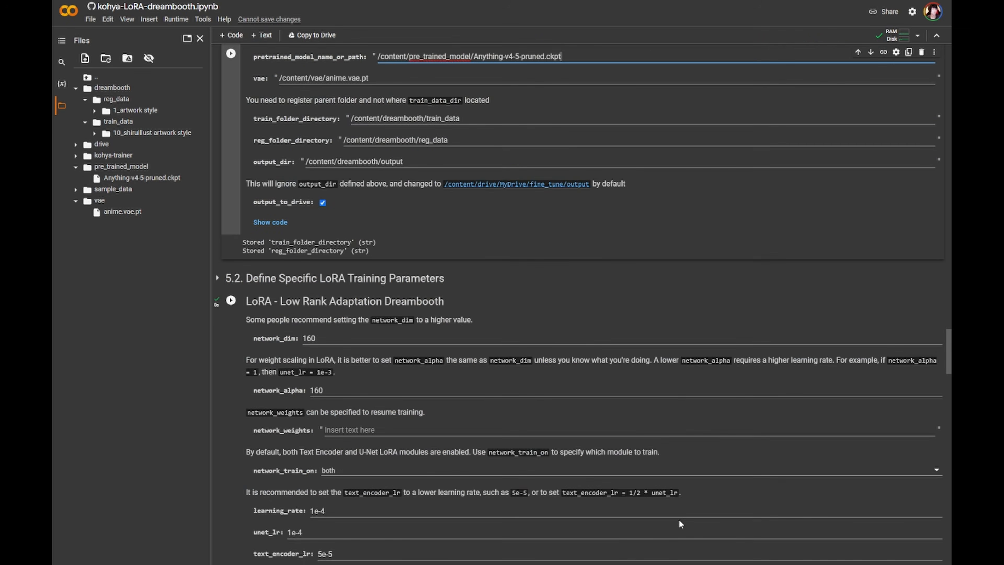
scroll(512, 331, "up", 20)
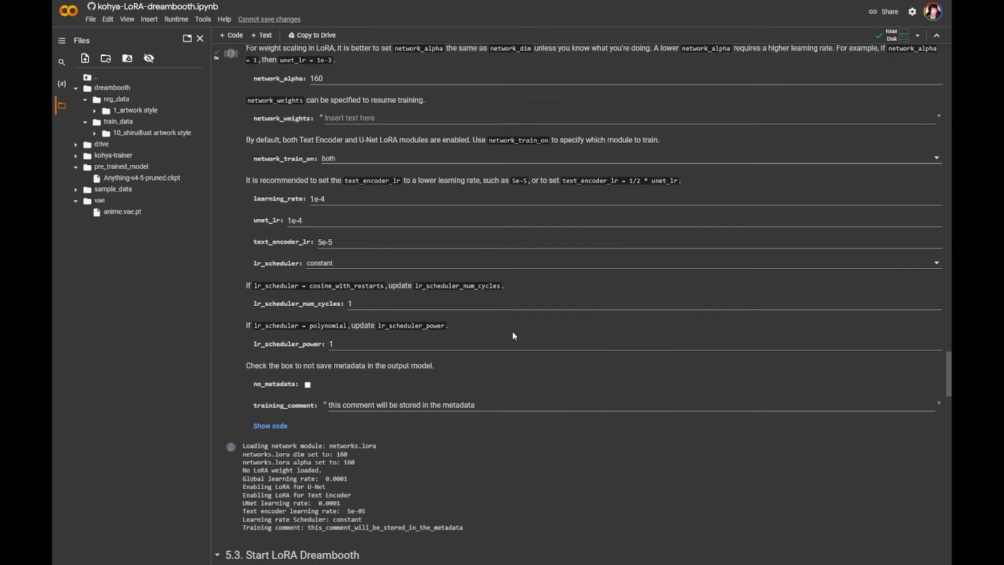
scroll(381, 313, "up", 1)
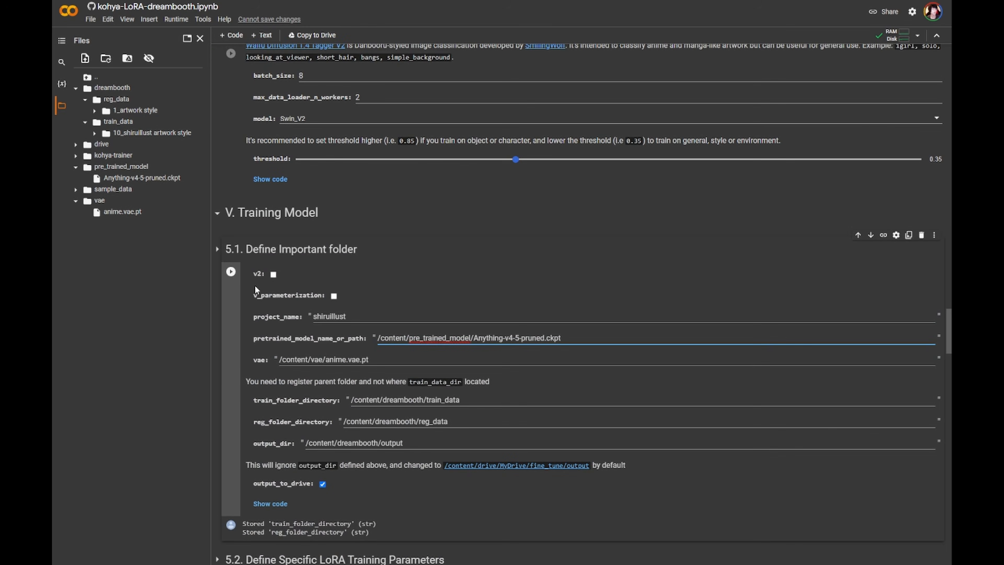
left_click(231, 272)
- Rerun the Define Specific LoRA Training Parameters cell
scroll(734, 468, "down", 8)
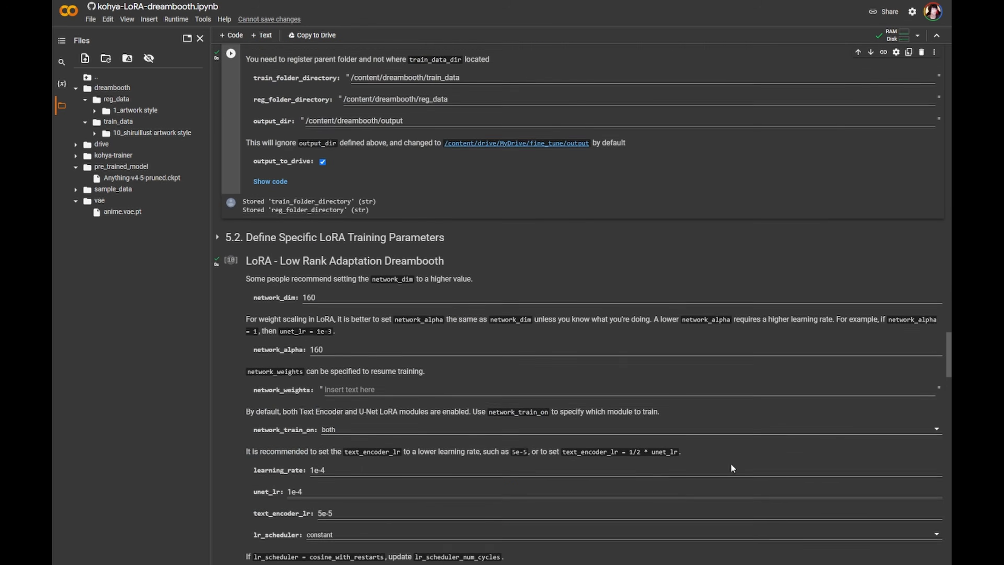
scroll(767, 487, "down", 1)
left_click(233, 207)
- Rerun the Start LoRA Dreambooth cell to start training
scroll(279, 219, "down", 2)
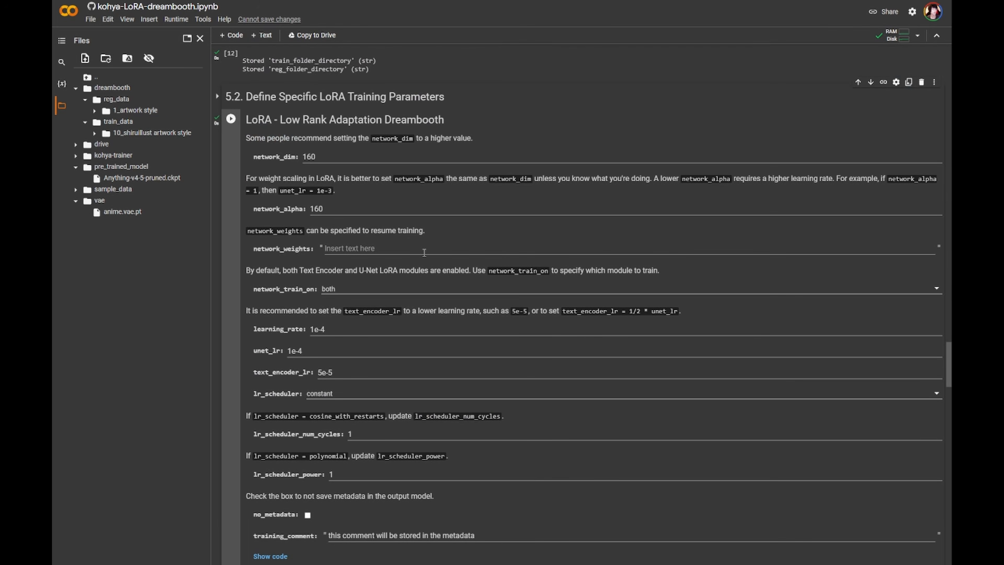
scroll(425, 252, "down", 10)
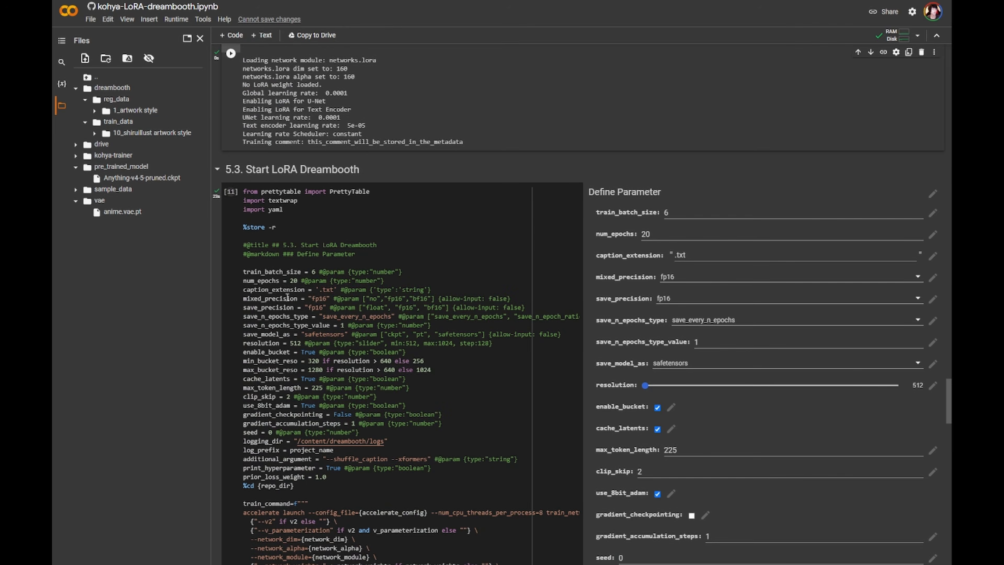
scroll(435, 348, "down", 15)
scroll(652, 420, "up", 20)
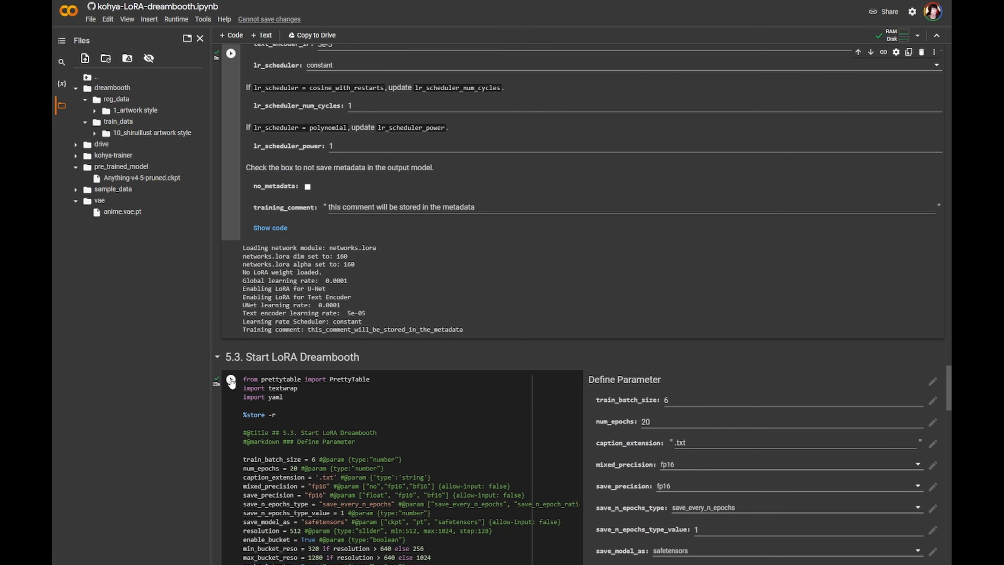
left_click(230, 379)
- Follow the training log as the model and VAE load
scroll(759, 460, "down", 15)
scroll(765, 451, "down", 20)
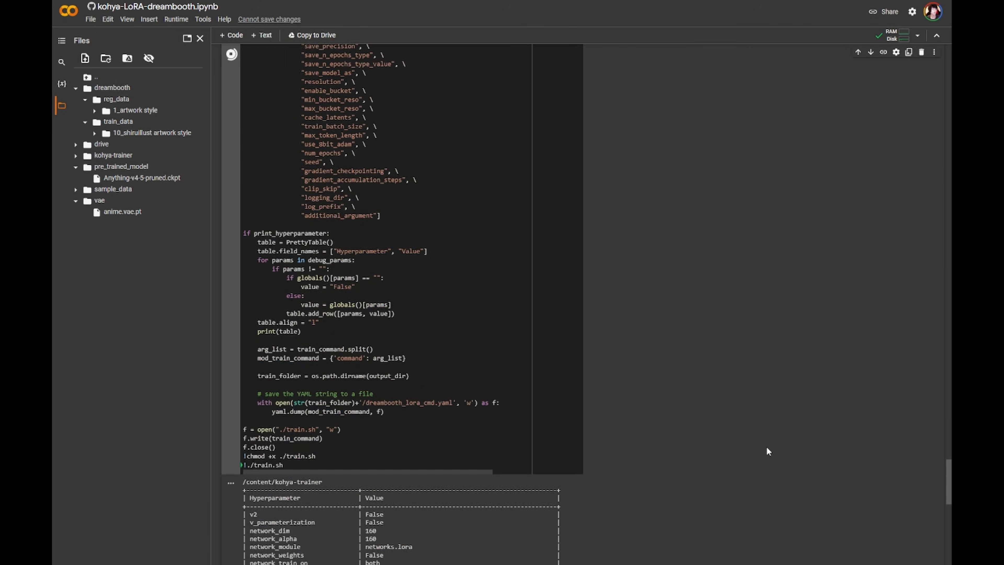
scroll(762, 439, "up", 1)
scroll(759, 437, "down", 1)
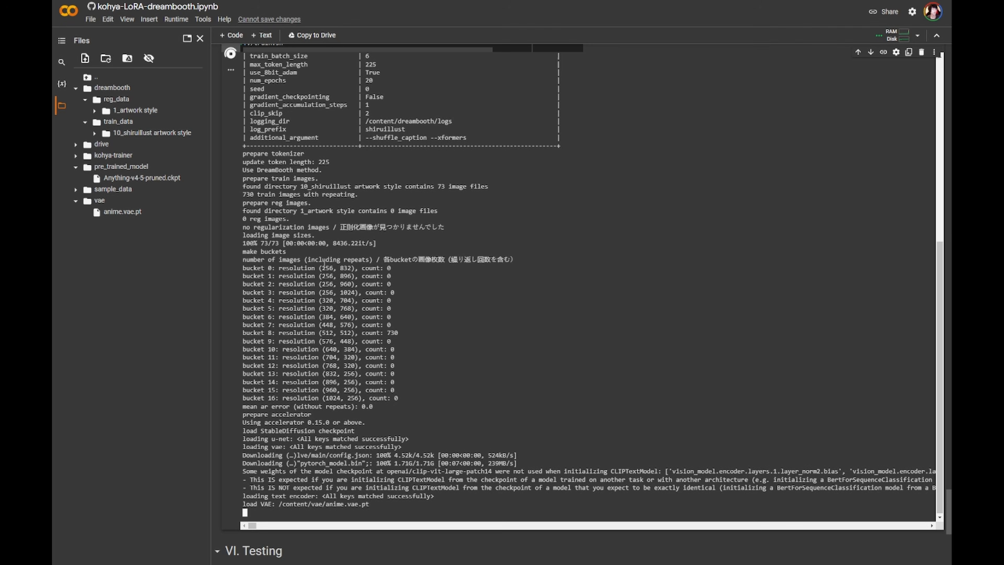
left_click_drag(249, 113, 378, 104)
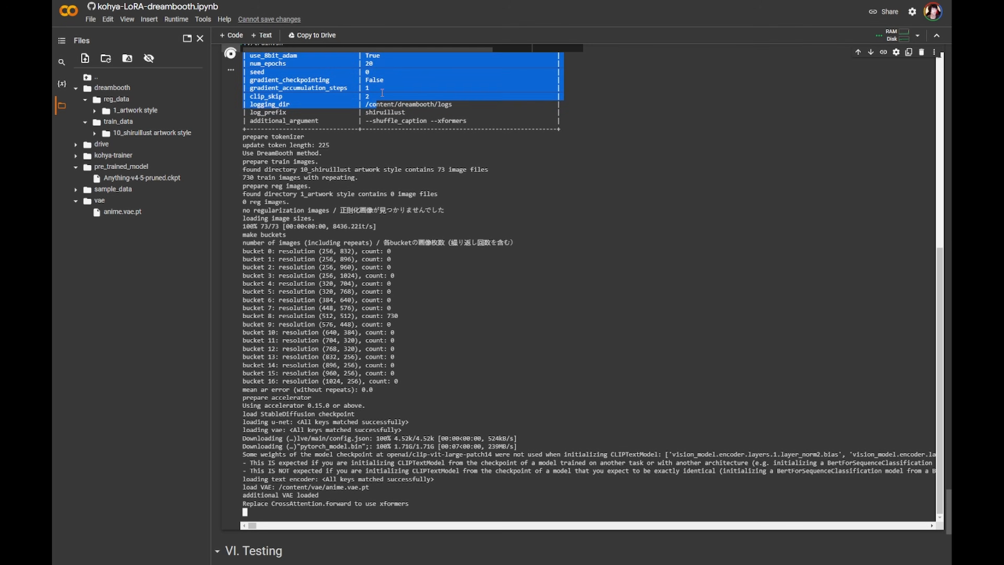
left_click(382, 93)
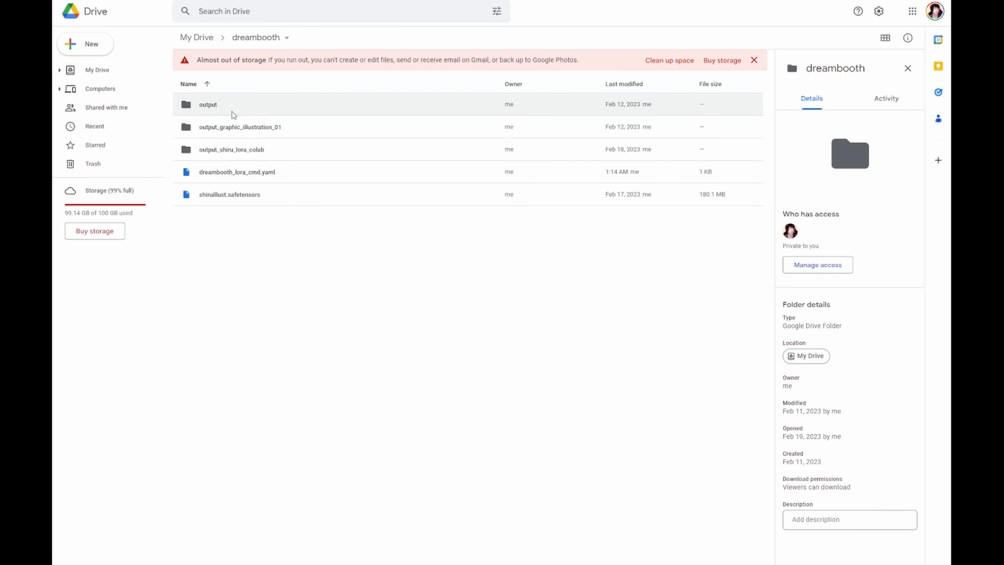
- In Google Drive, inspect the output folders inside the dreambooth folder
left_click(220, 107)
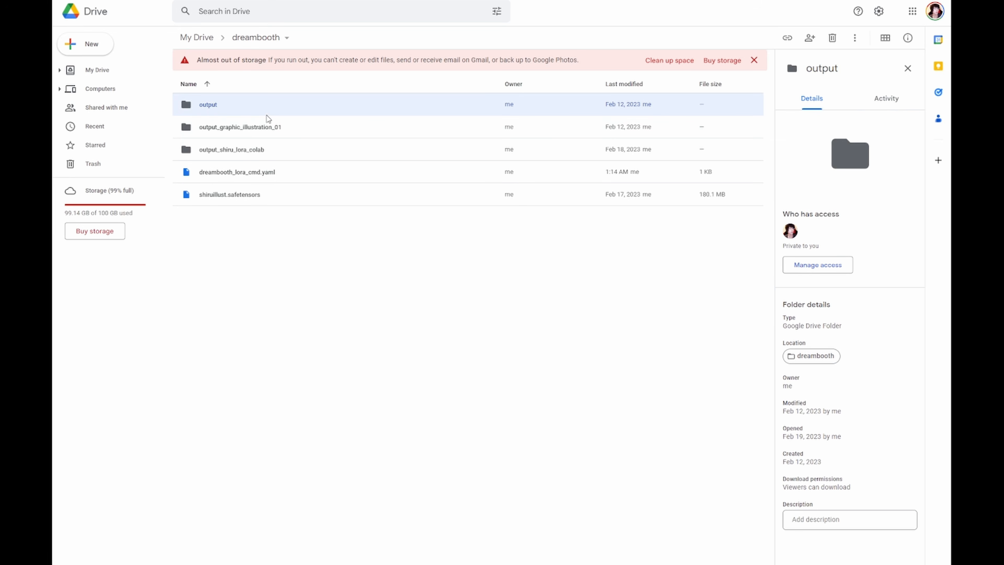
left_click(340, 270)
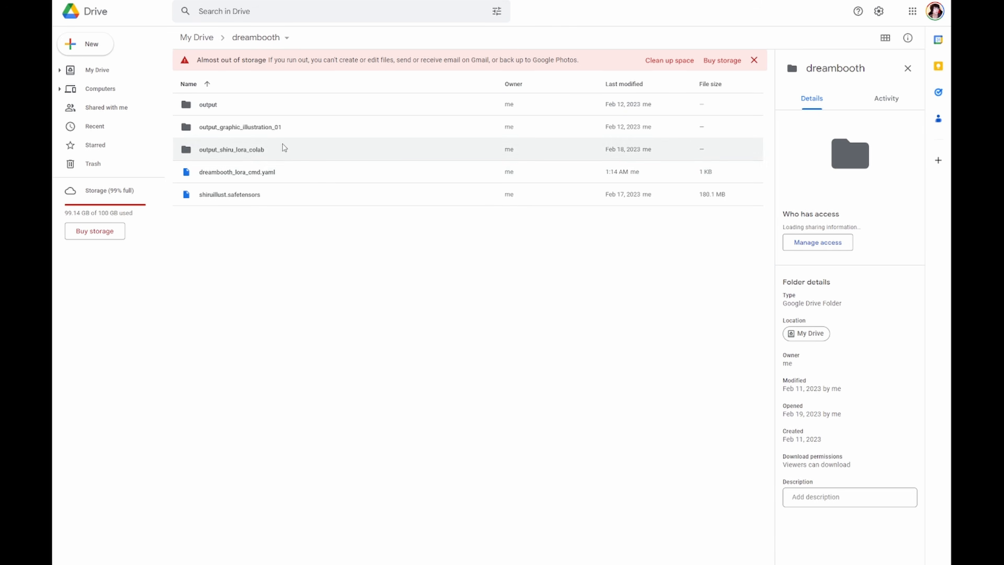
left_click(274, 130)
left_click(265, 152)
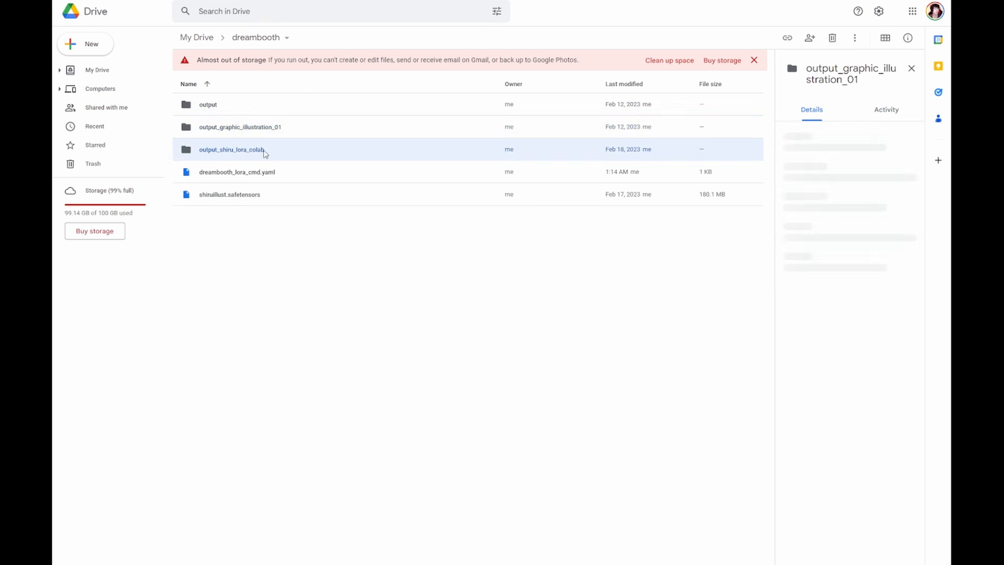
left_click(276, 131)
left_click(274, 152)
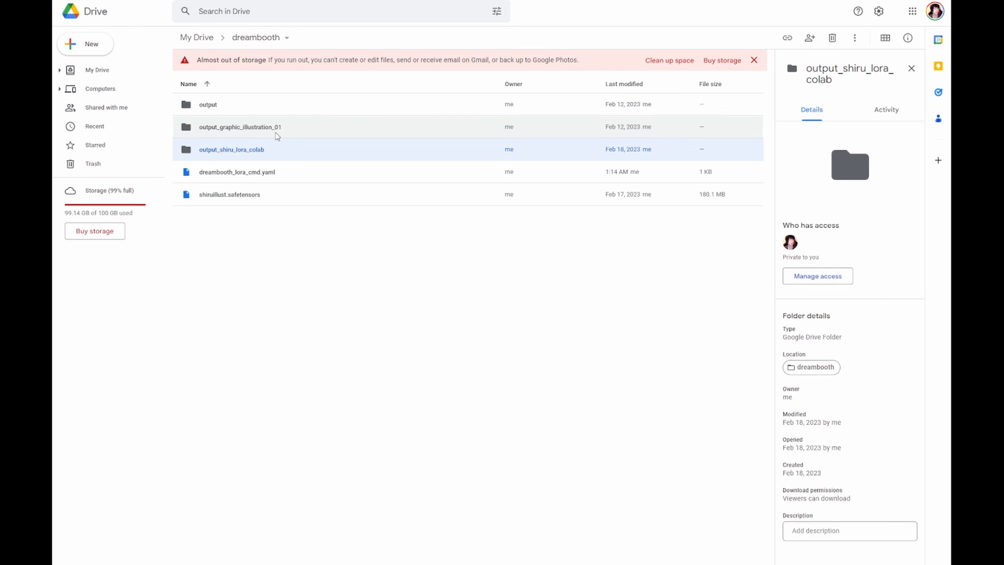
left_click(272, 130)
left_click(266, 152)
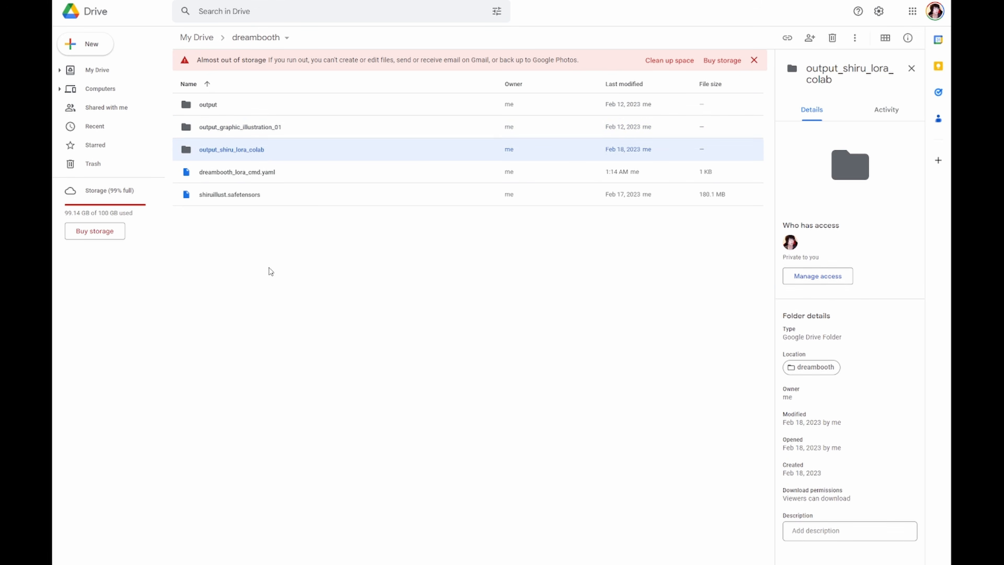
- Open the output folder in the dreambooth folder, select all the safetensors files and download them
left_click(268, 260)
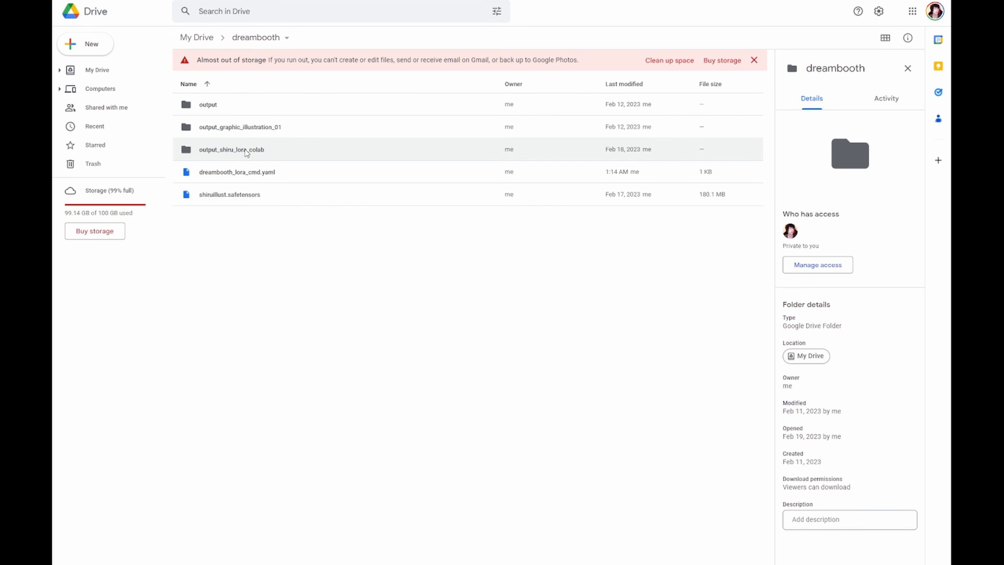
left_click(266, 110)
double_click(266, 109)
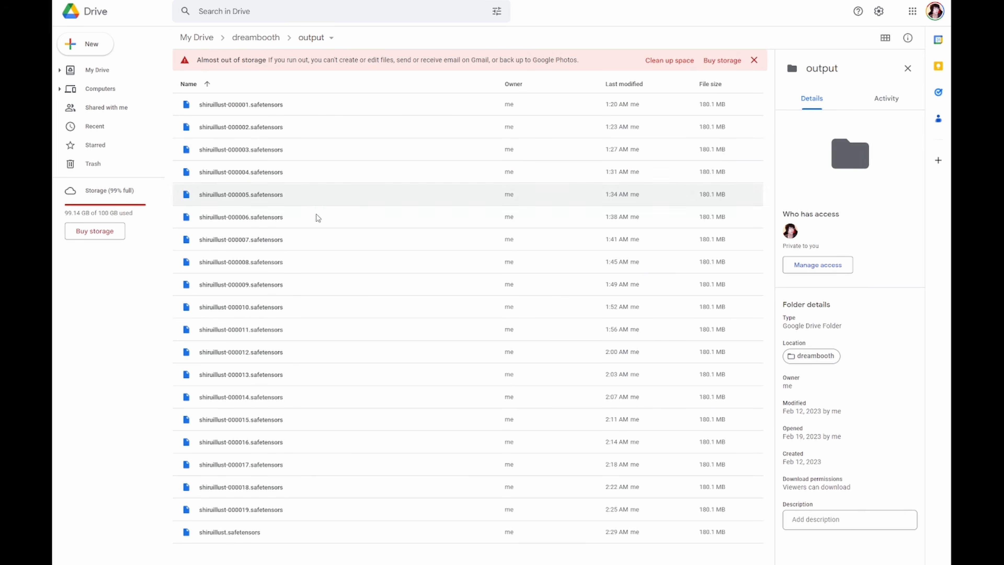
left_click(278, 539)
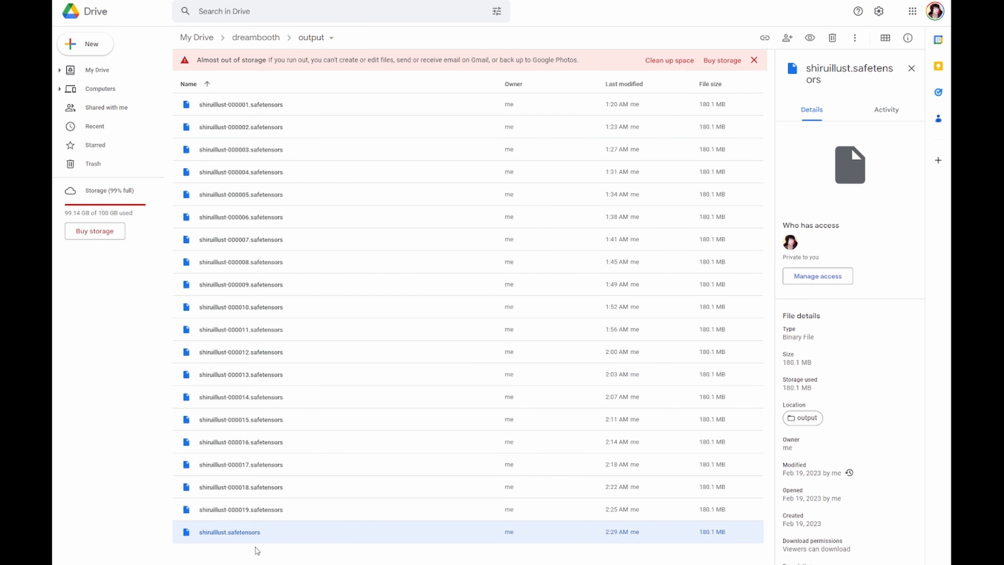
left_click(391, 554)
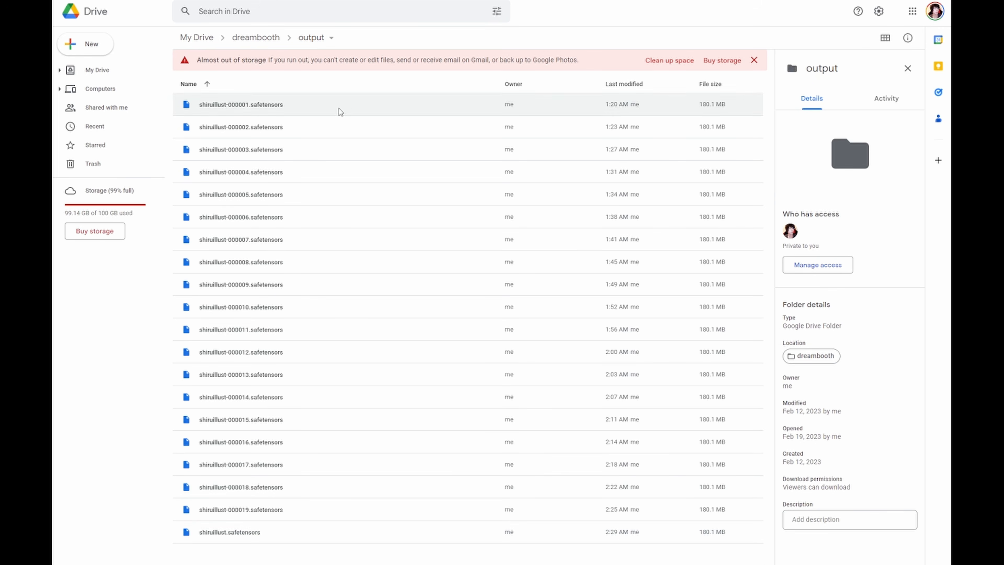
key("ctrl+a")
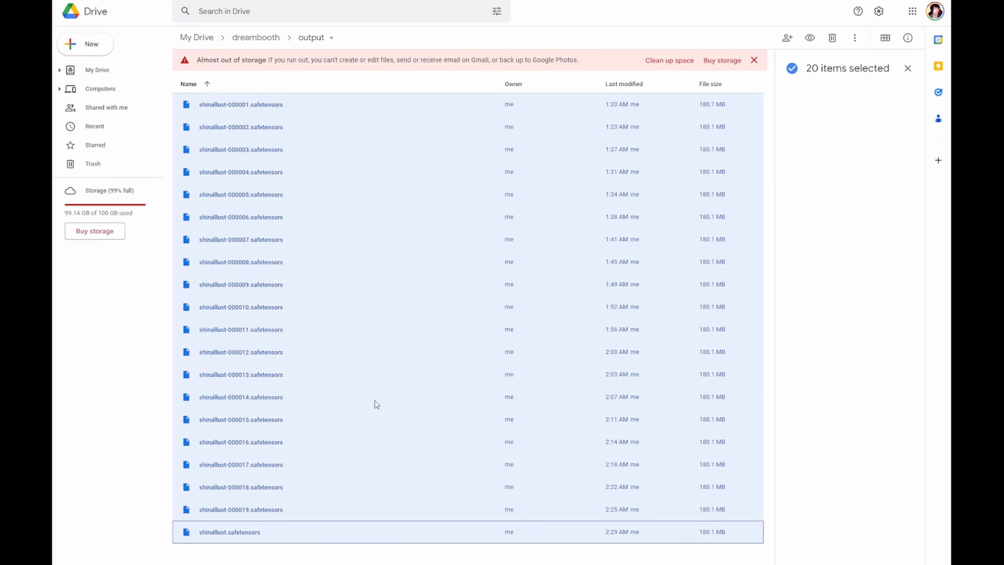
right_click(376, 402)
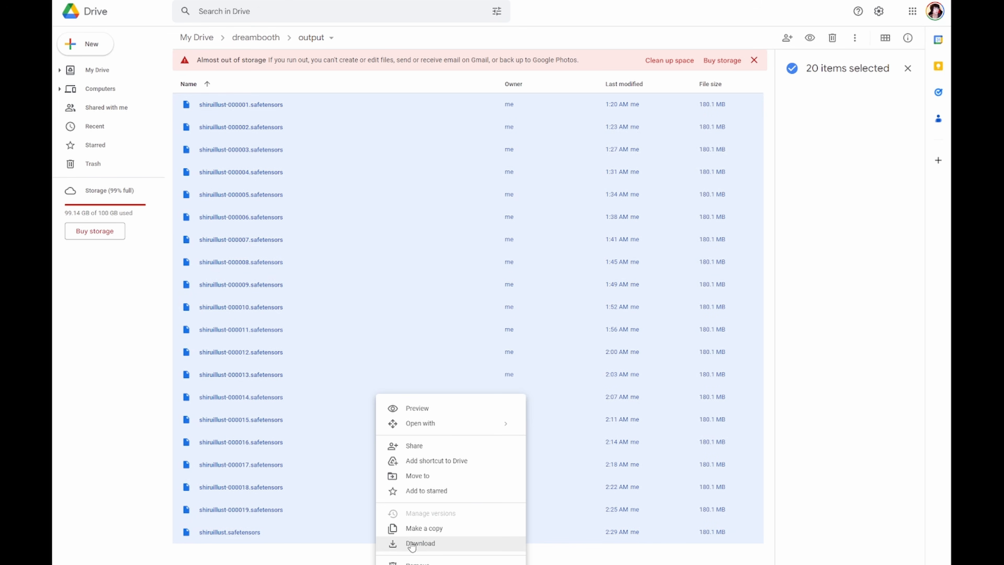
left_click(353, 551)
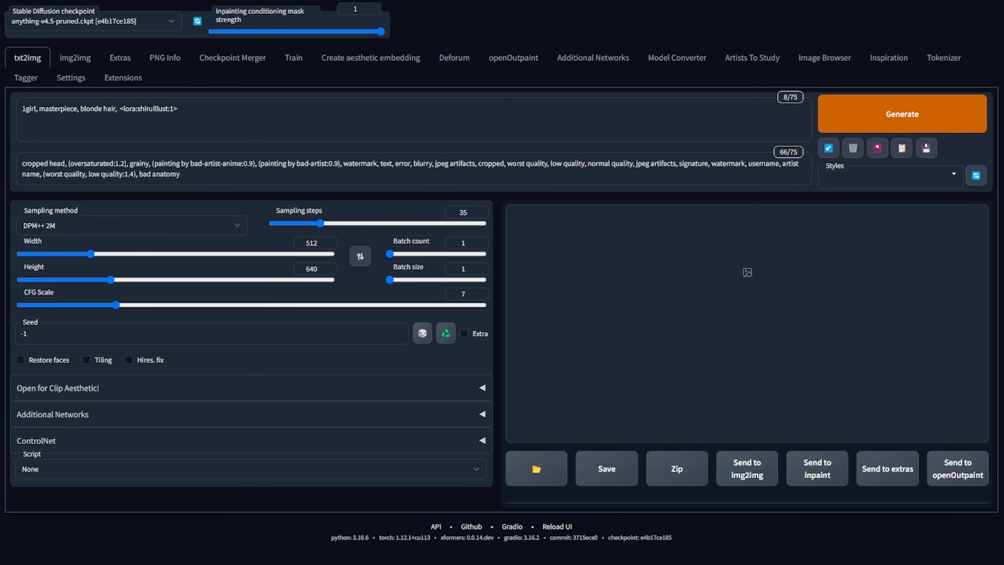
- Open the extra networks Lora list to check the trained shiruillust models, then close it
left_click_drag(120, 111, 172, 114)
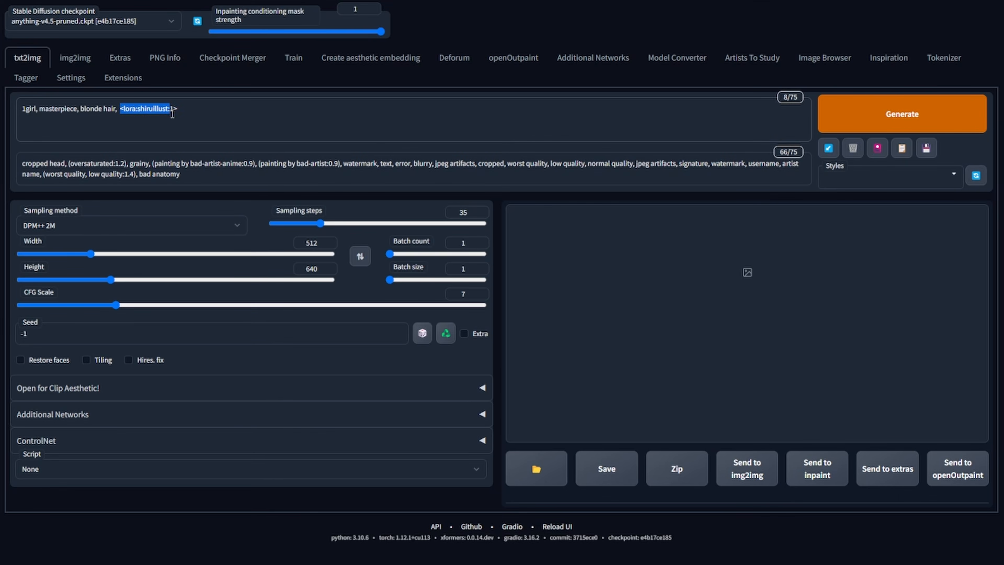
left_click(404, 122)
left_click(852, 149)
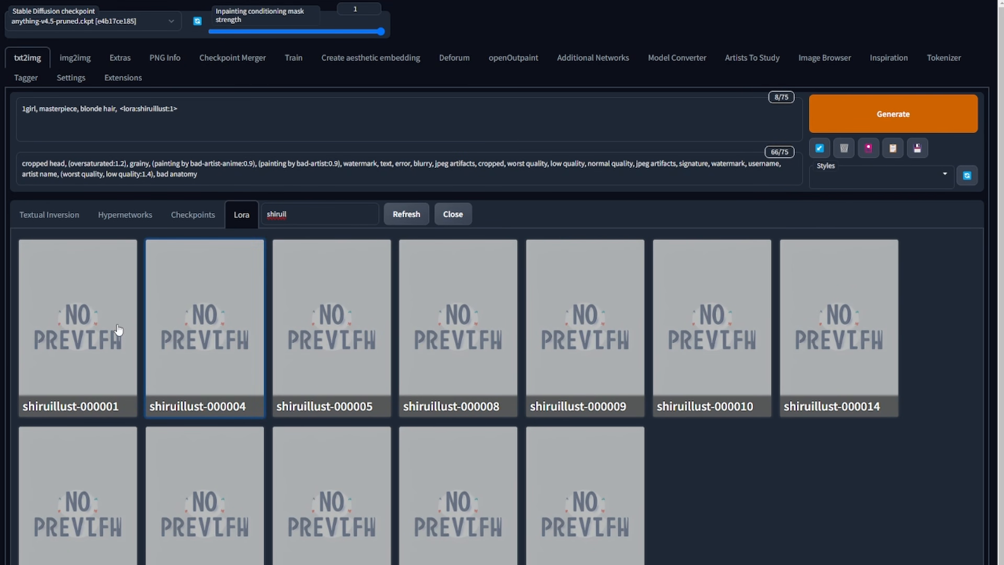
left_click(454, 216)
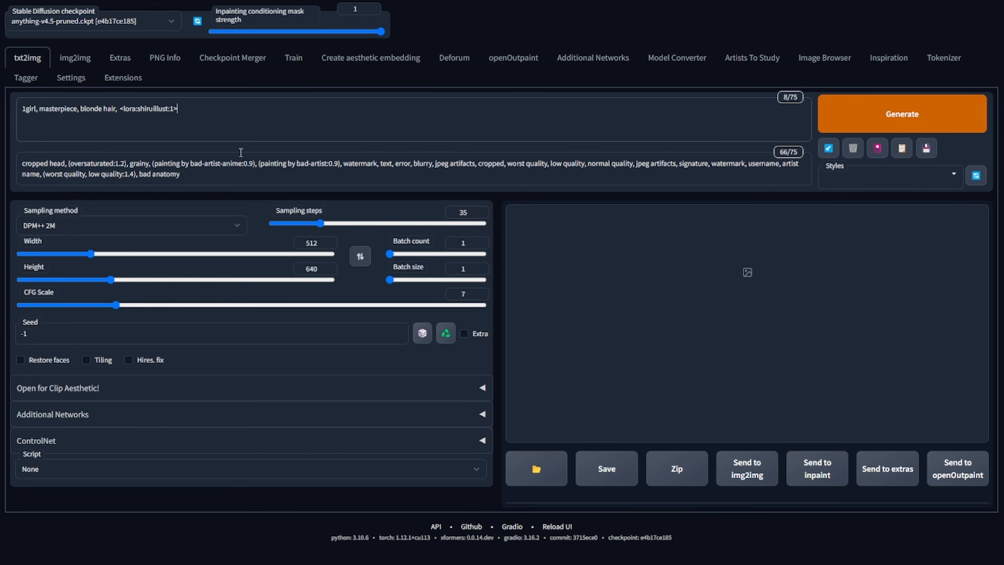
- Remove the <lora:shiruillust:1> tag from the prompt, generate an image without it and view it full size
left_click_drag(178, 109, 119, 110)
key("ctrl+c")
key("BackSpace")
key("ctrl+Return")
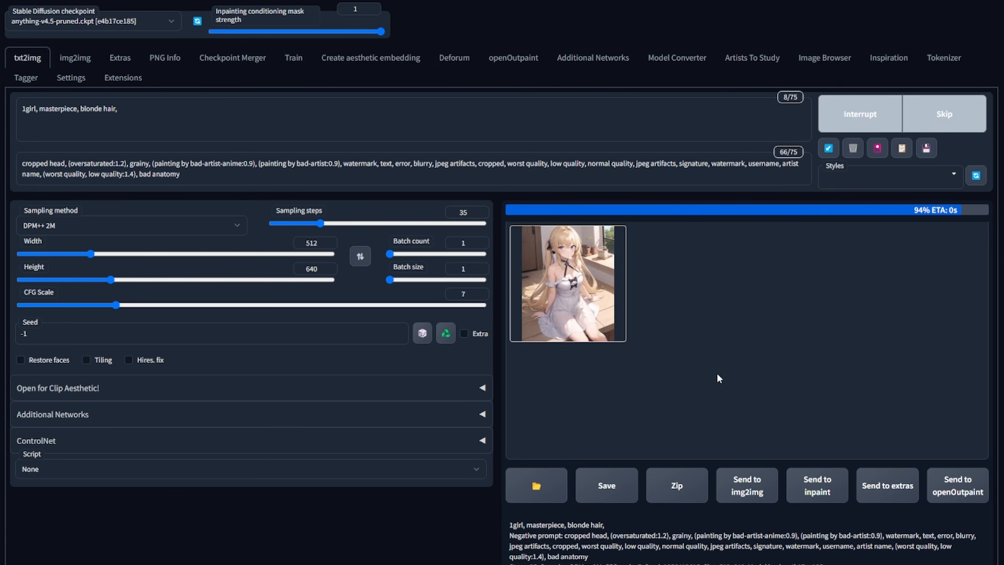
left_click(601, 310)
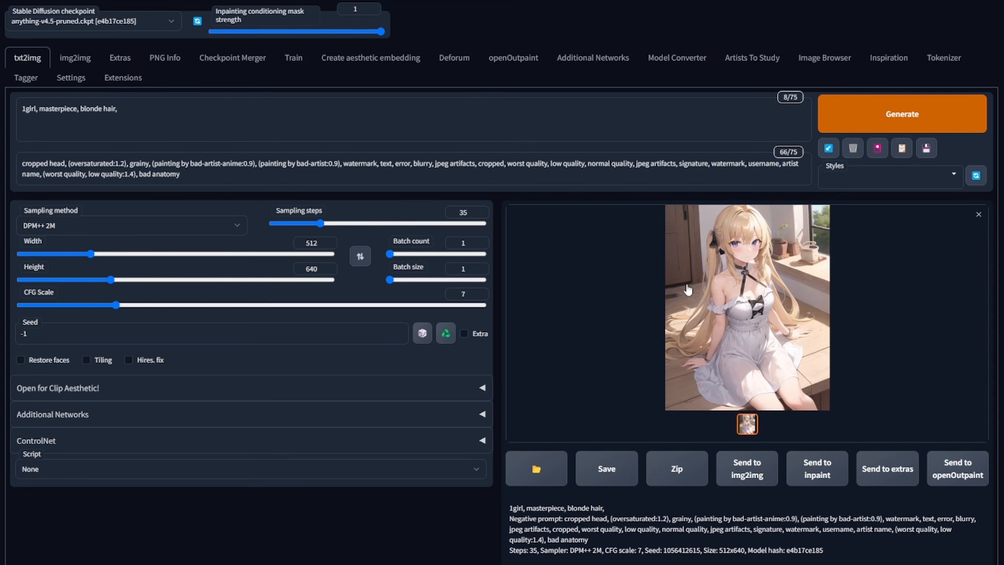
left_click(743, 315)
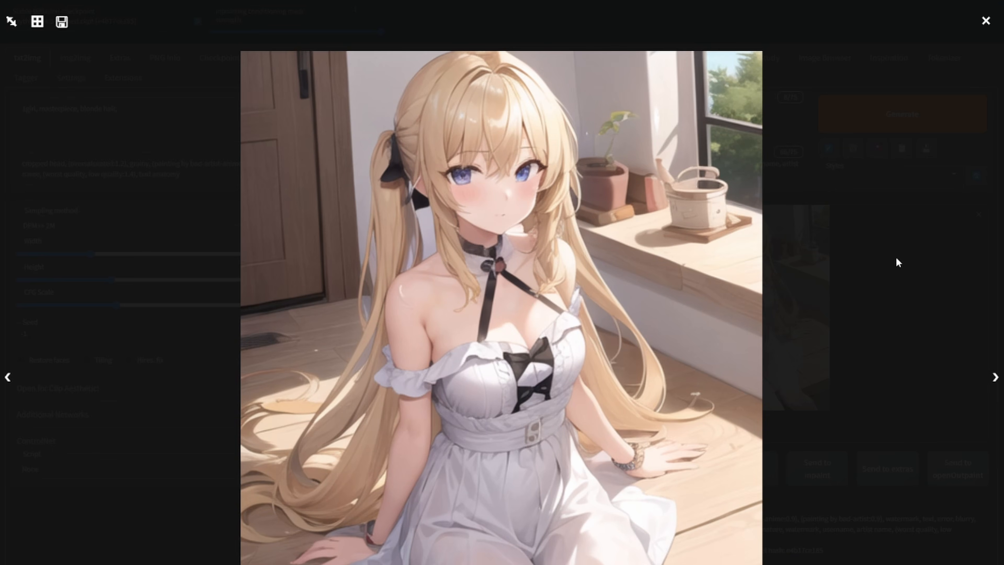
left_click(896, 259)
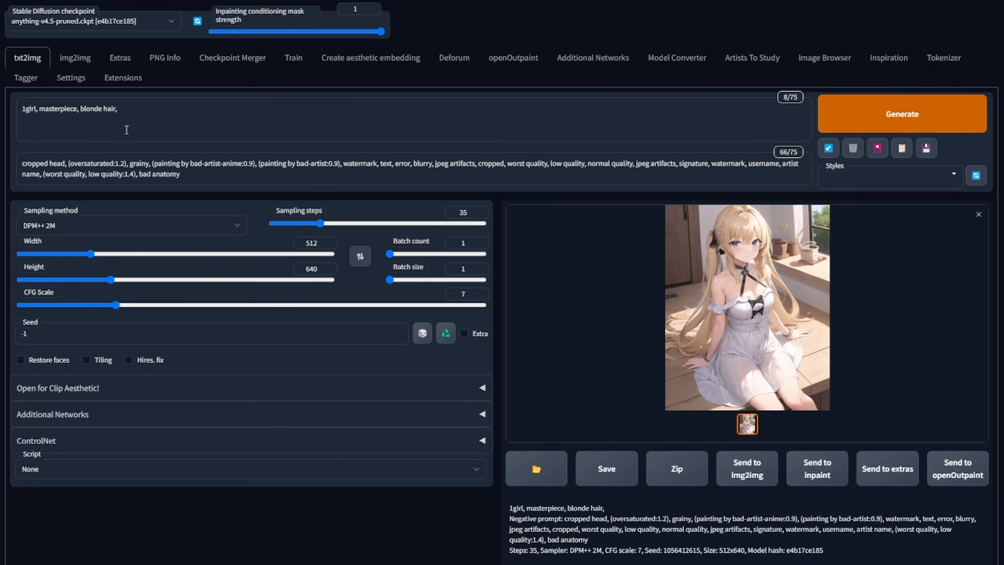
left_click(139, 107)
key("ctrl+v")
double_click(686, 550)
key("ctrl+c")
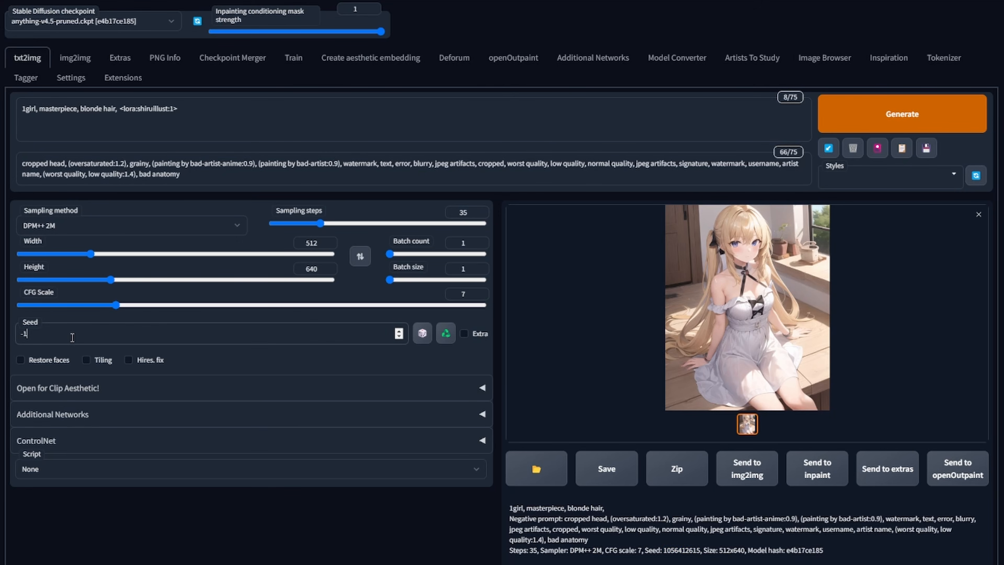
left_click(237, 333)
key("ctrl+a")
key("ctrl+v")
left_click(854, 116)
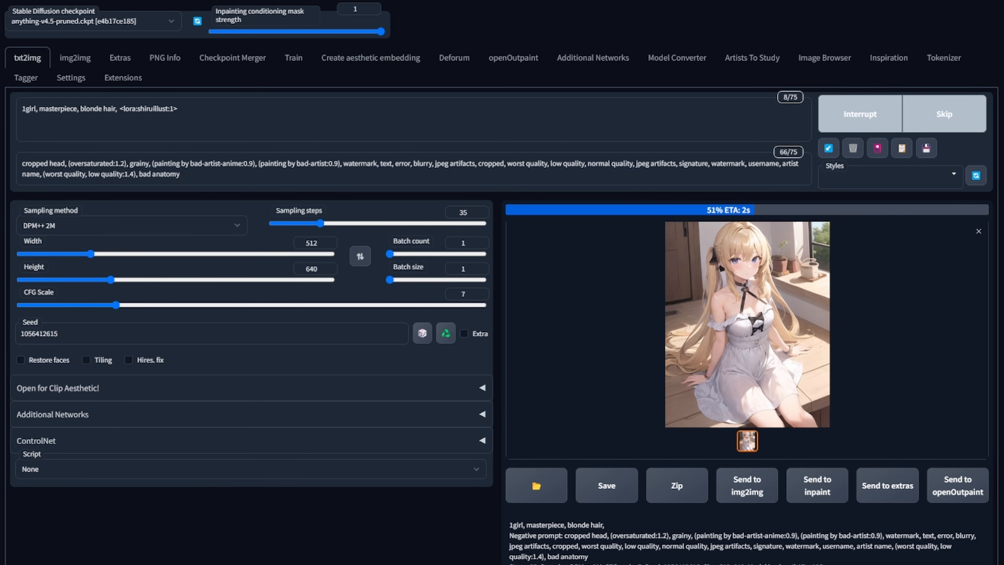
- View the generated LoRA image full size and compare it with the previous one
left_click(771, 302)
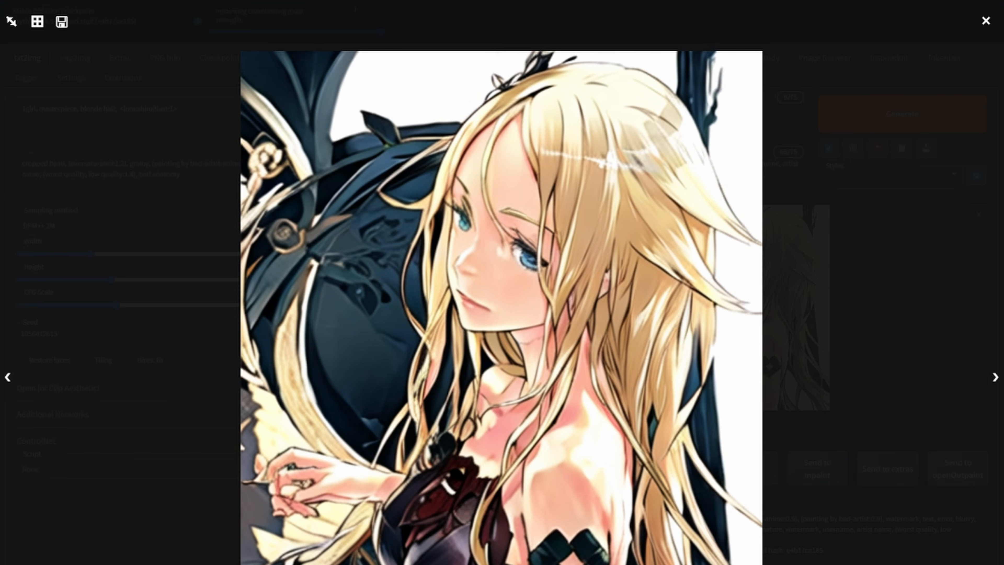
left_click(864, 277)
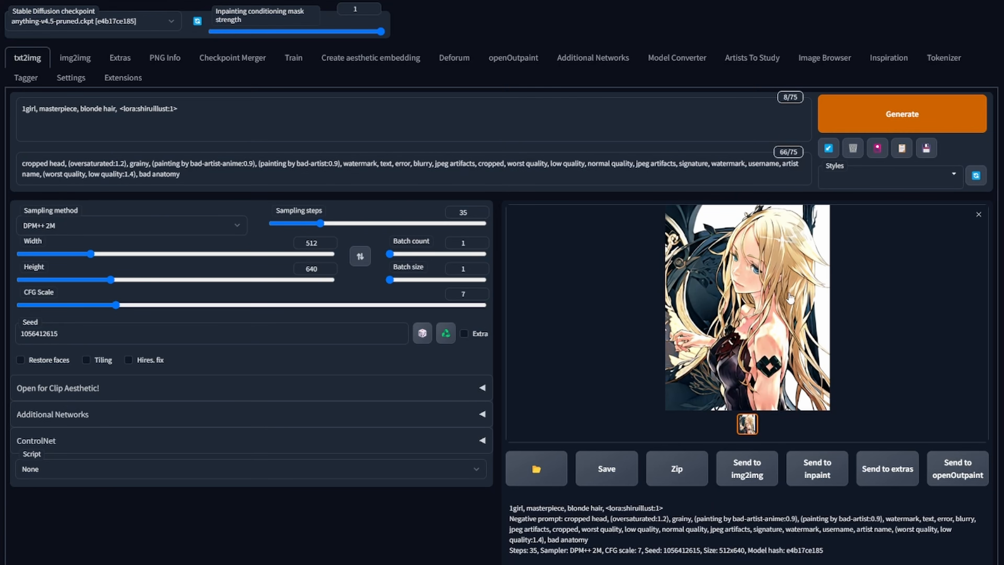
left_click(788, 305)
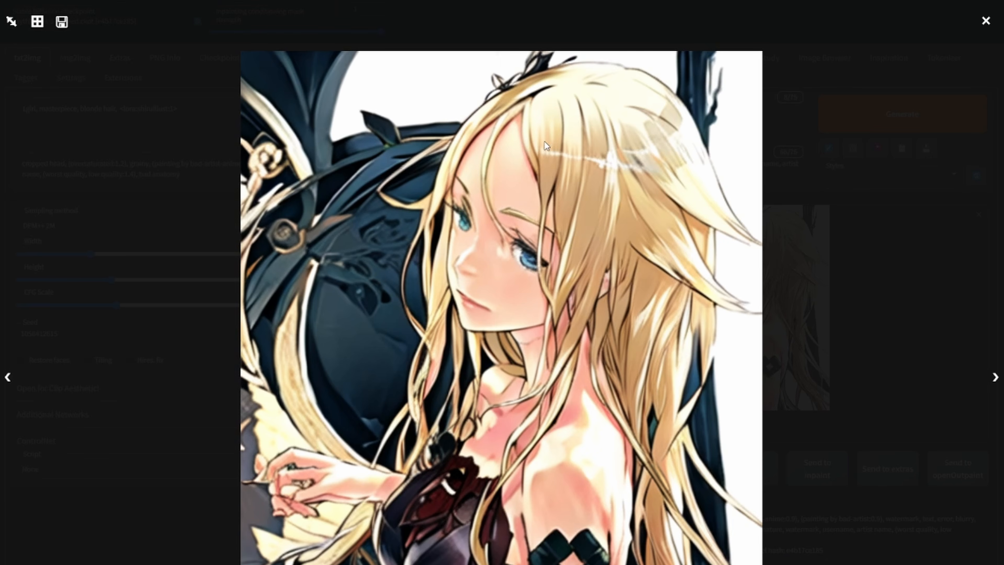
left_click(878, 304)
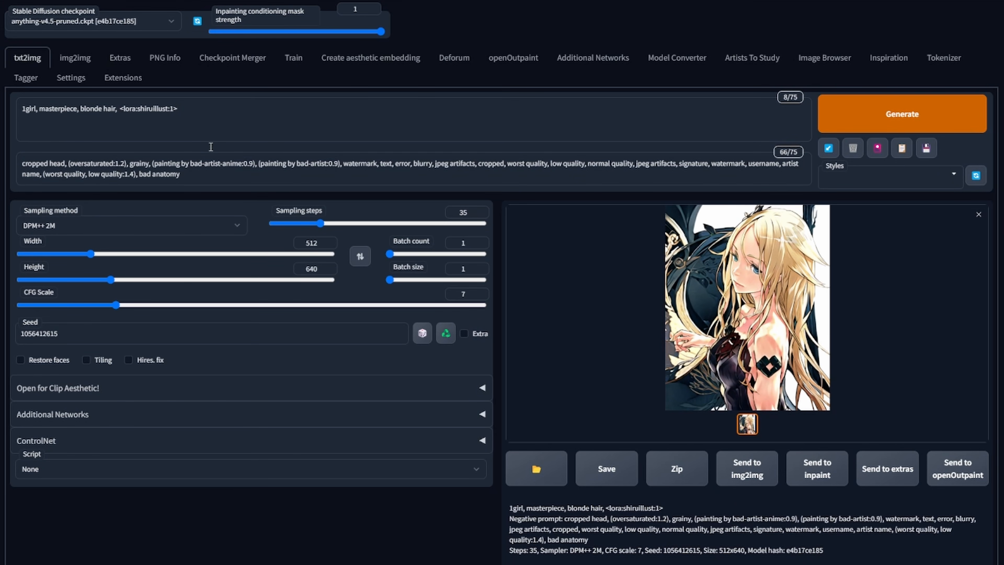
- Set the batch count to 4, reset the seed to -1 and generate a new batch
mouse_move(391, 280)
left_mouse_down()
mouse_move(418, 280)
mouse_move(390, 279)
mouse_move(410, 256)
mouse_move(391, 266)
left_mouse_up()
double_click(32, 333)
key("BackSpace")
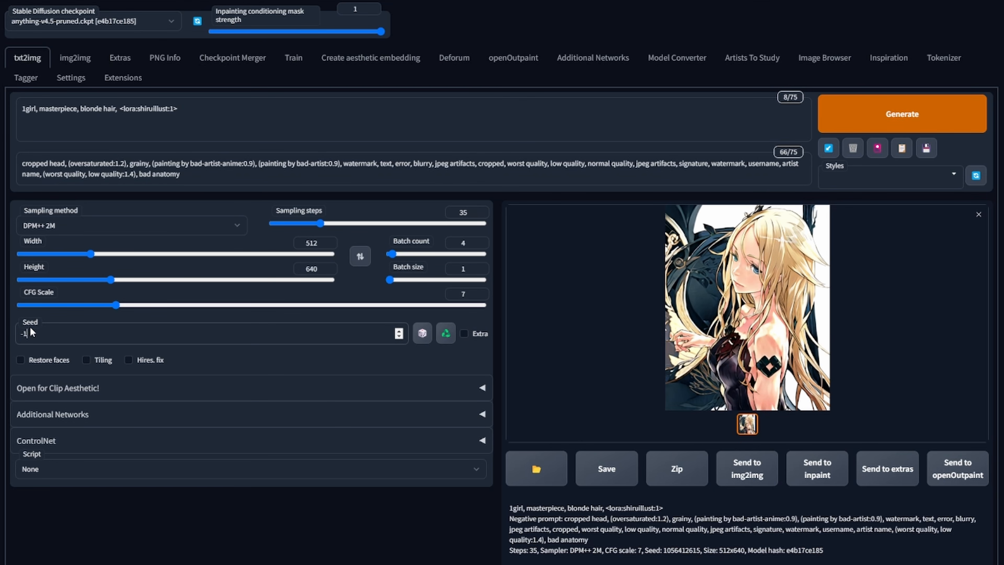
type("-1")
left_click(882, 116)
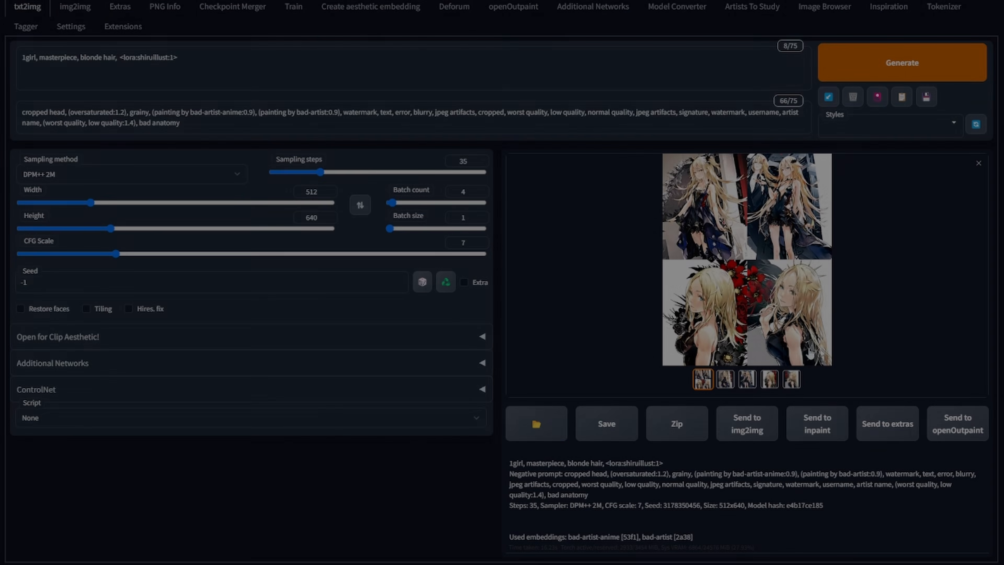
- Browse through the four generated images in the full-screen viewer
left_click(809, 353)
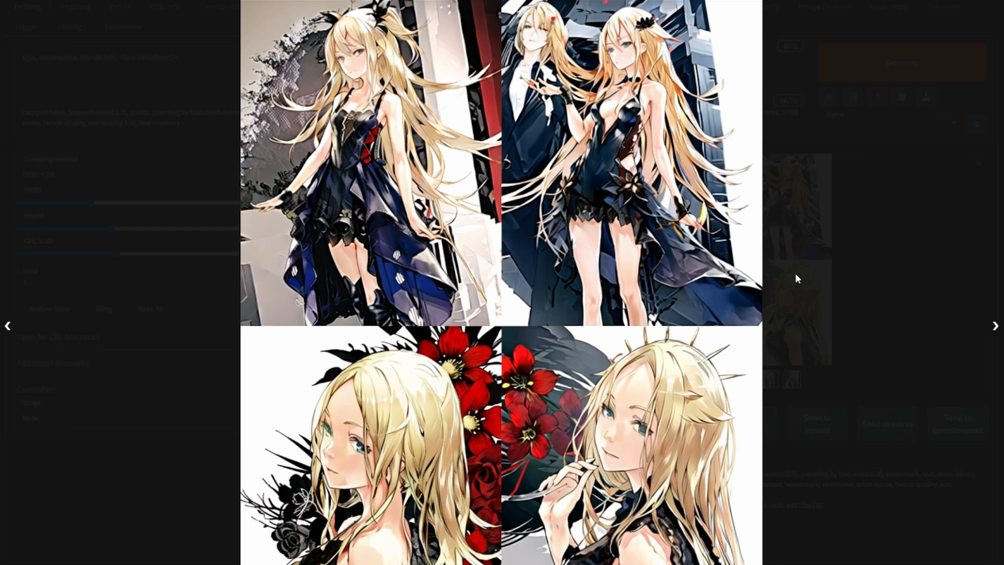
left_click(999, 331)
left_click(999, 331)
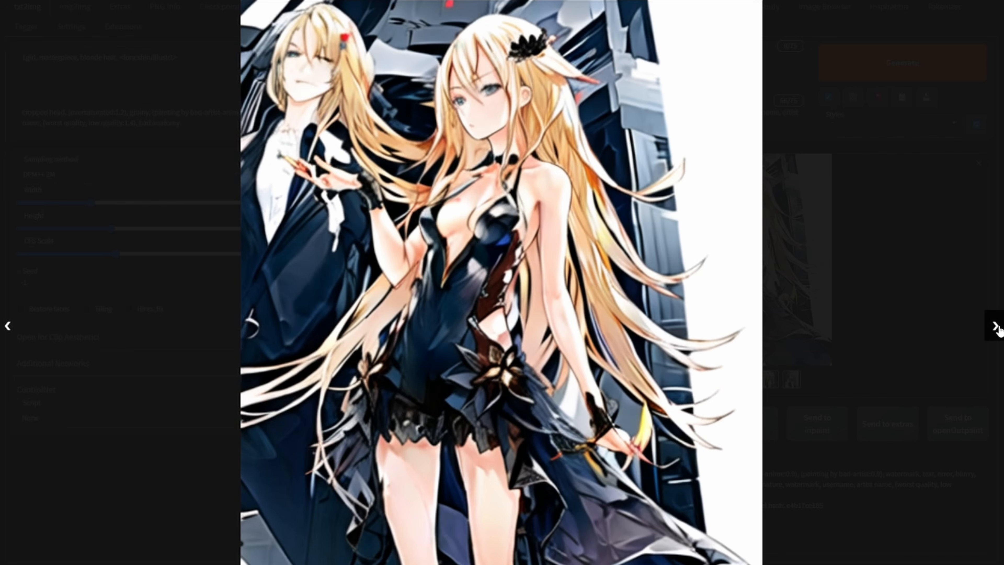
left_click(999, 328)
left_click(999, 328)
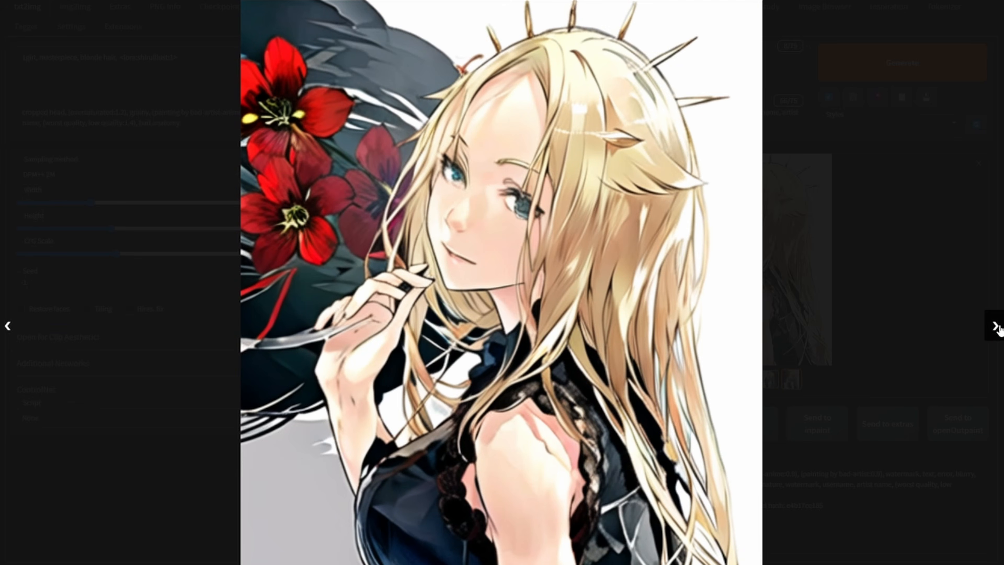
left_click(873, 277)
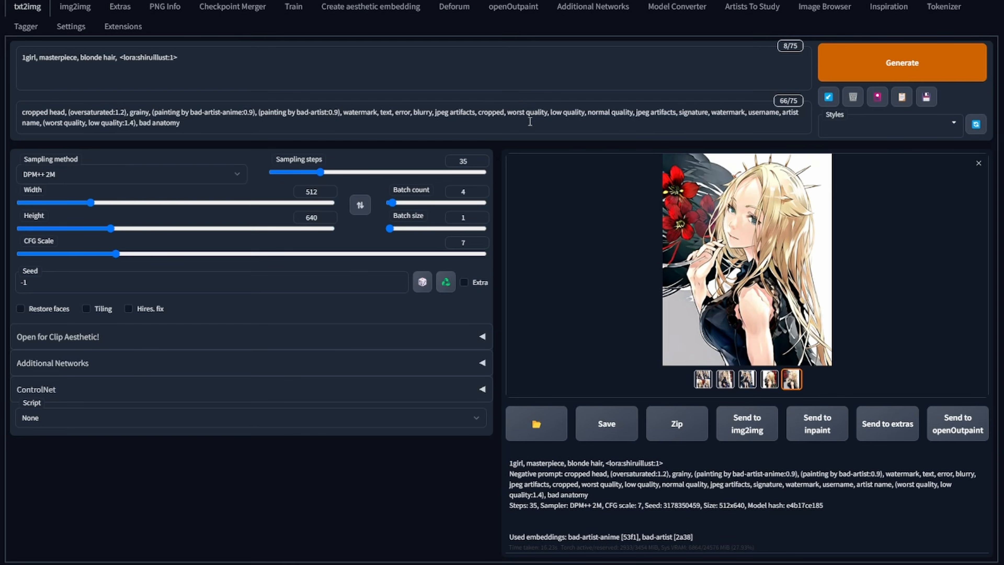
left_click(750, 252)
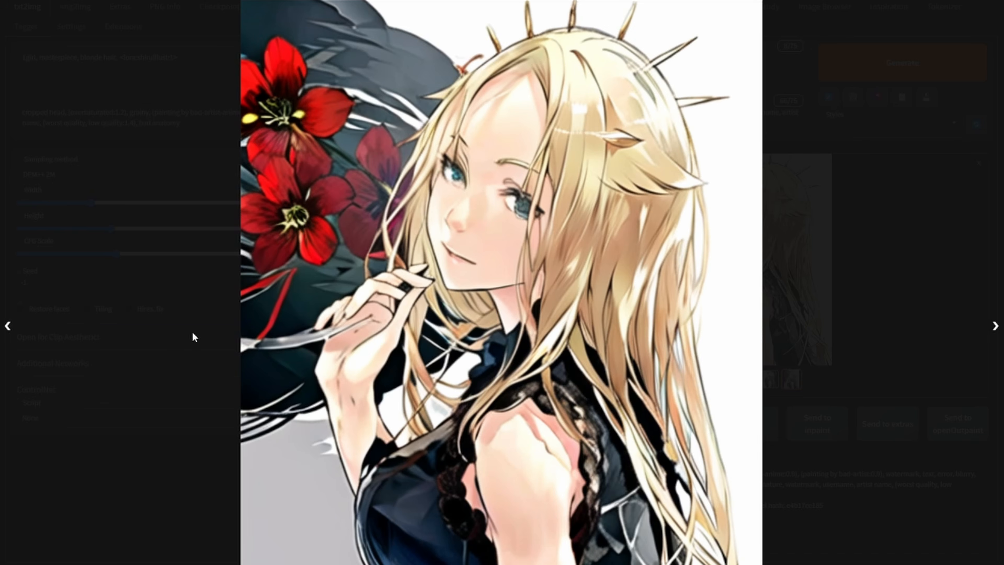
left_click(9, 328)
left_click(10, 327)
left_click(10, 328)
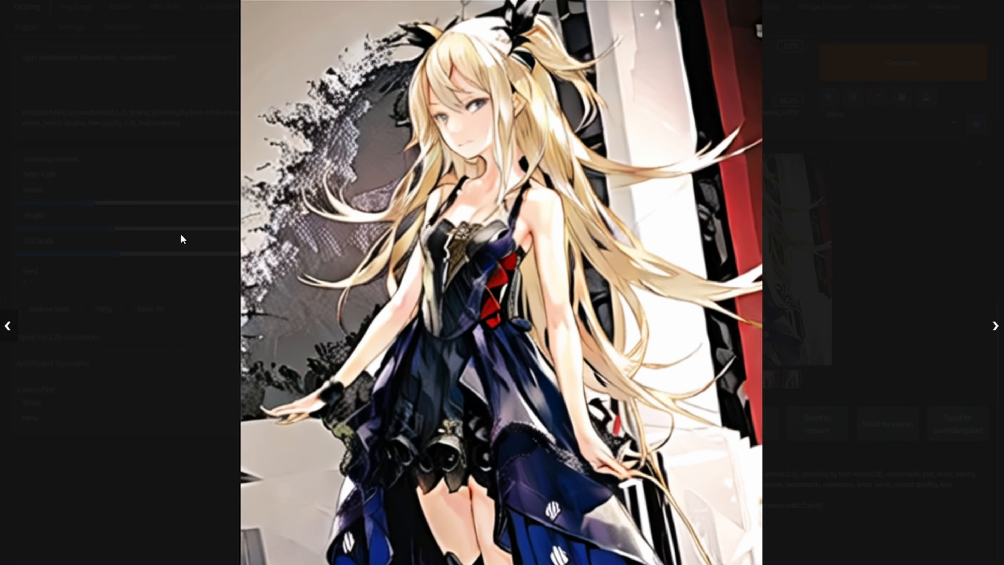
left_click(184, 237)
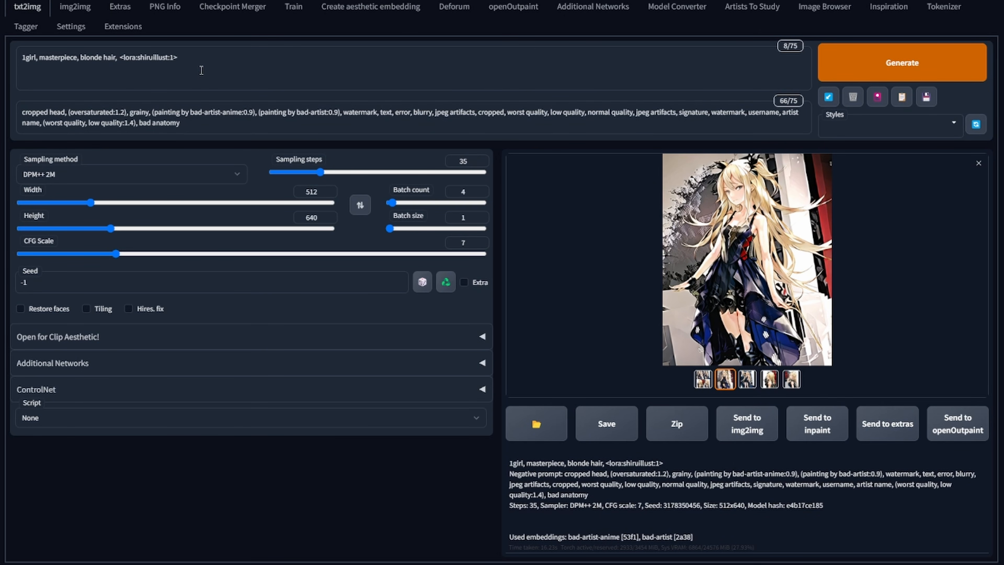
- Change "blonde hair" to "red hair" in the prompt and generate a new batch
double_click(91, 58)
type("red")
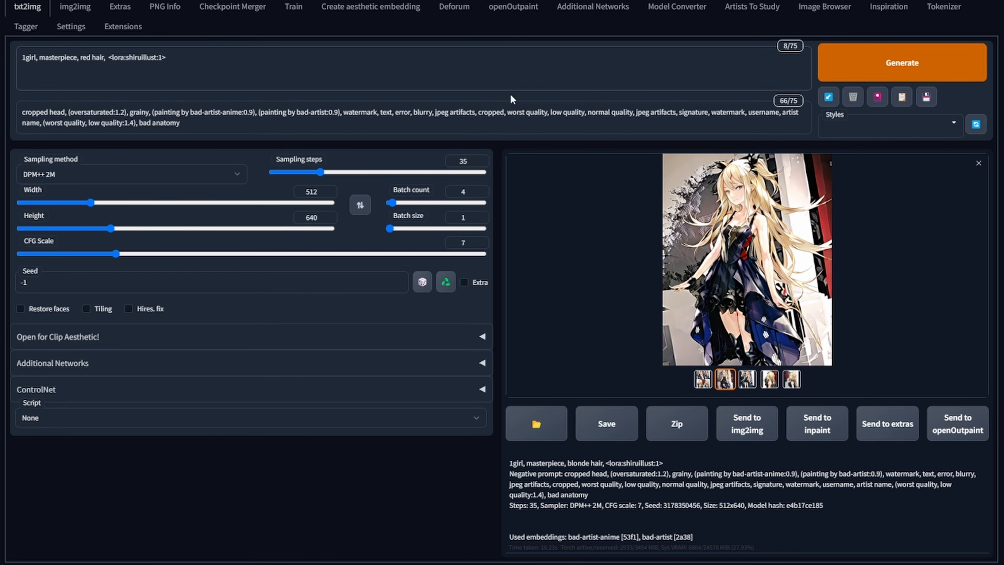
left_click(824, 69)
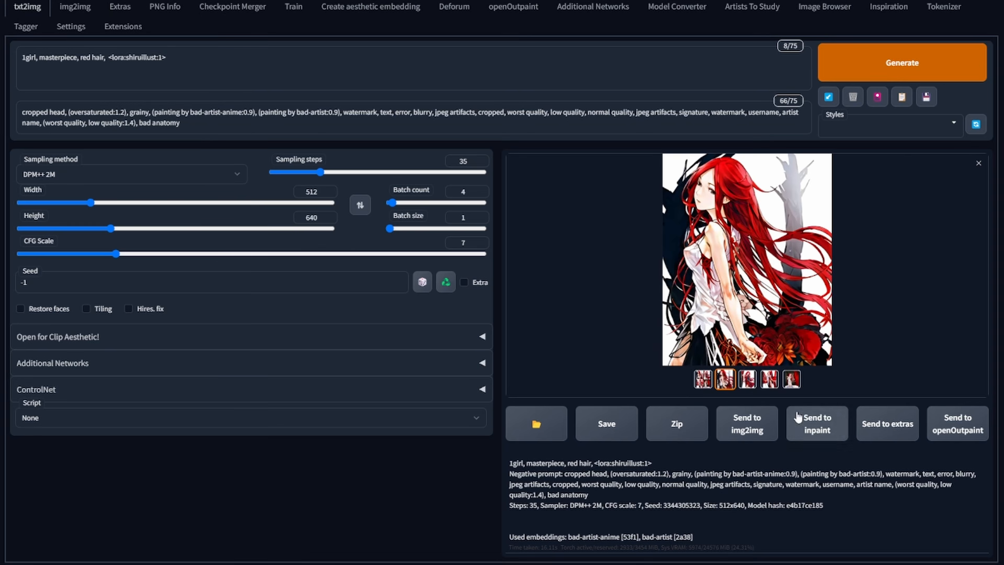
- Browse through the red-hair results in the full-screen viewer
left_click(773, 274)
left_click(915, 266)
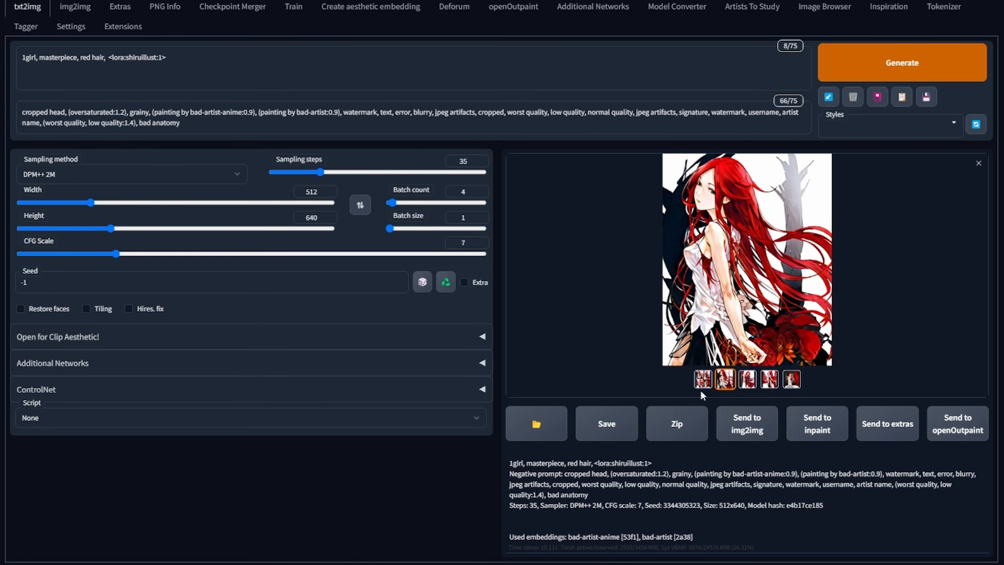
left_click(703, 382)
left_click(731, 250)
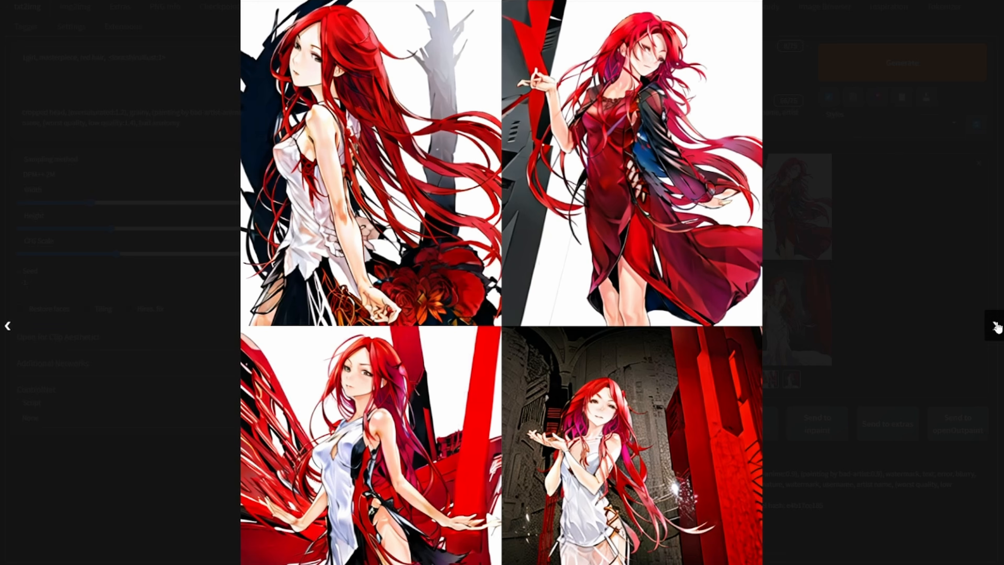
left_click(996, 326)
left_click(996, 327)
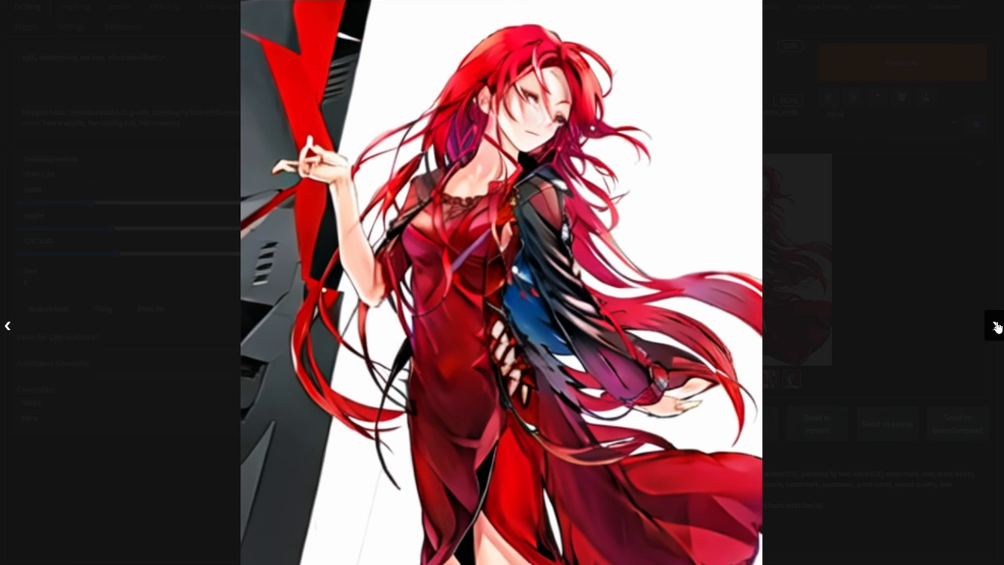
left_click(996, 327)
left_click(996, 327)
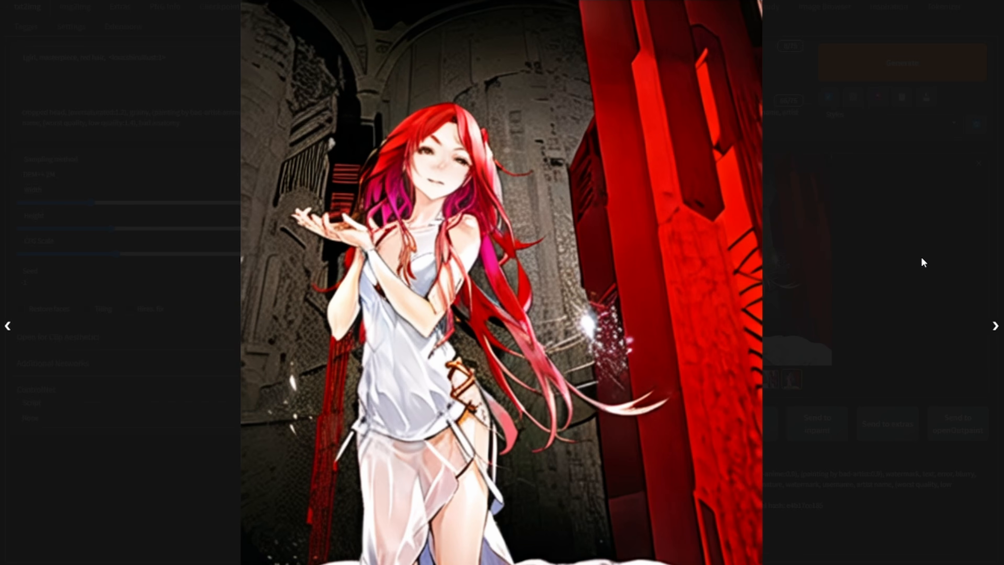
- Pick individual thumbnails of the red-hair batch and close the single-image preview
left_click(922, 262)
left_click(770, 379)
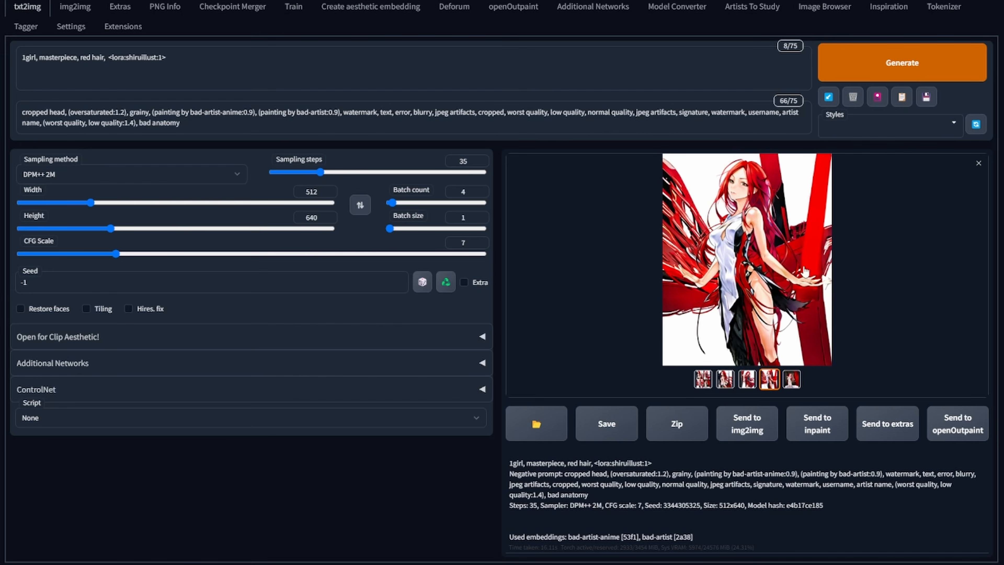
left_click(747, 379)
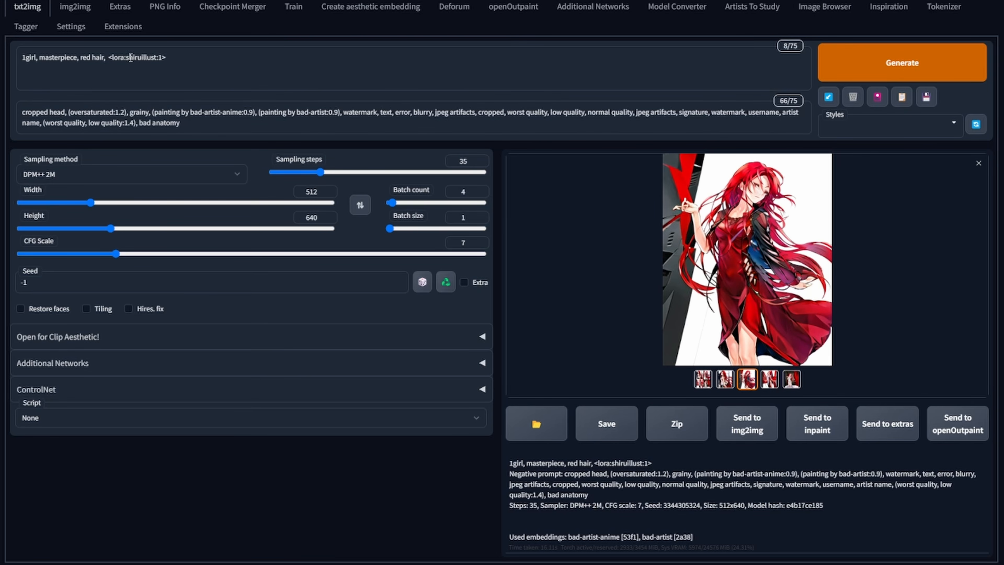
left_click(979, 163)
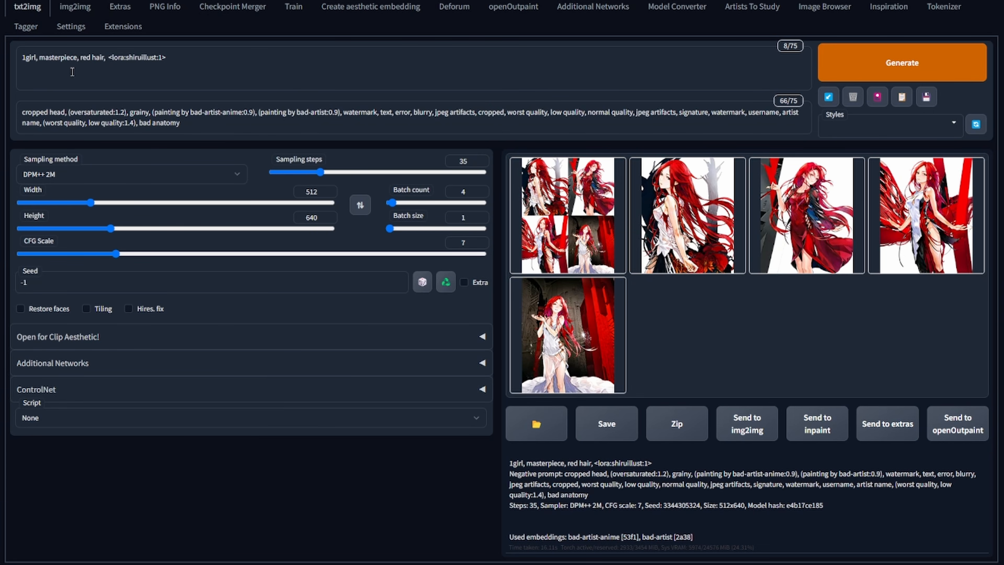
- Undo the prompt edit so it reads "blonde hair" again
left_click(99, 62)
key("ctrl+z")
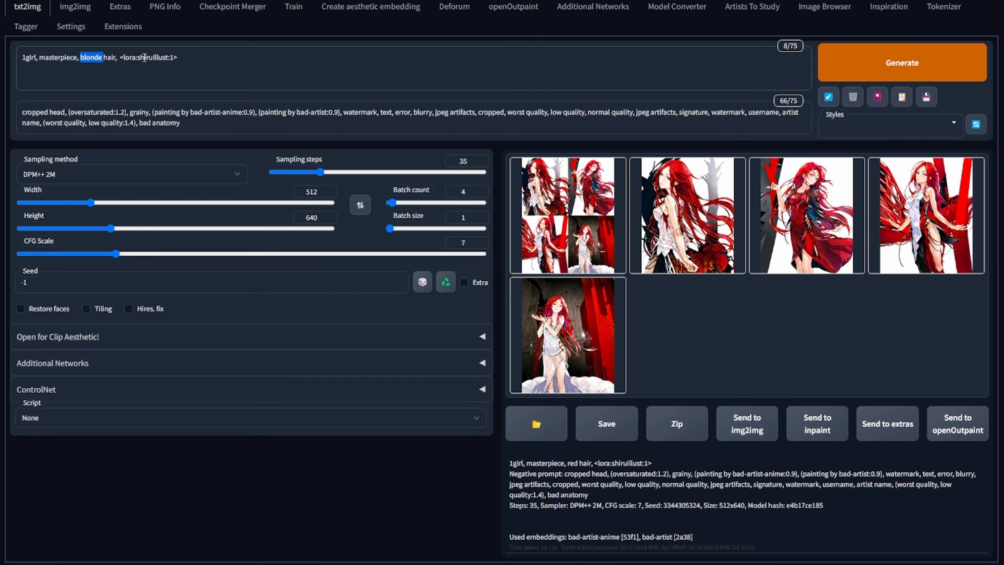
left_click(144, 58)
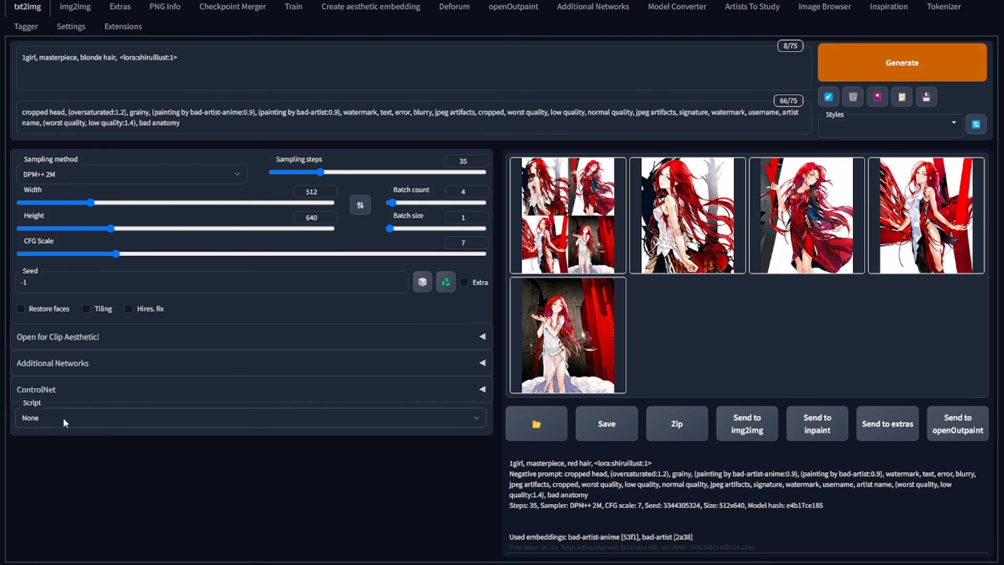
- Choose the X/Y/Z plot script and paste "NUM, 000001, 000002, … 000019" into the X values
left_click(86, 463)
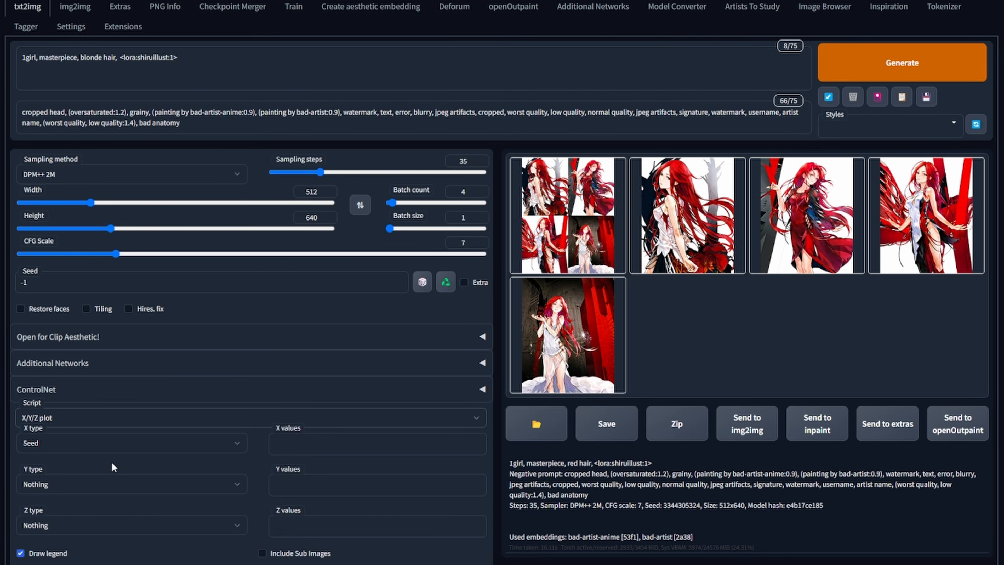
left_click(335, 447)
type("NUM, 000001, 000002, 000003, 000004, 000005, 000006, 000007, 000008, 000009, 000010, 000011, 000012, 000013, 000014")
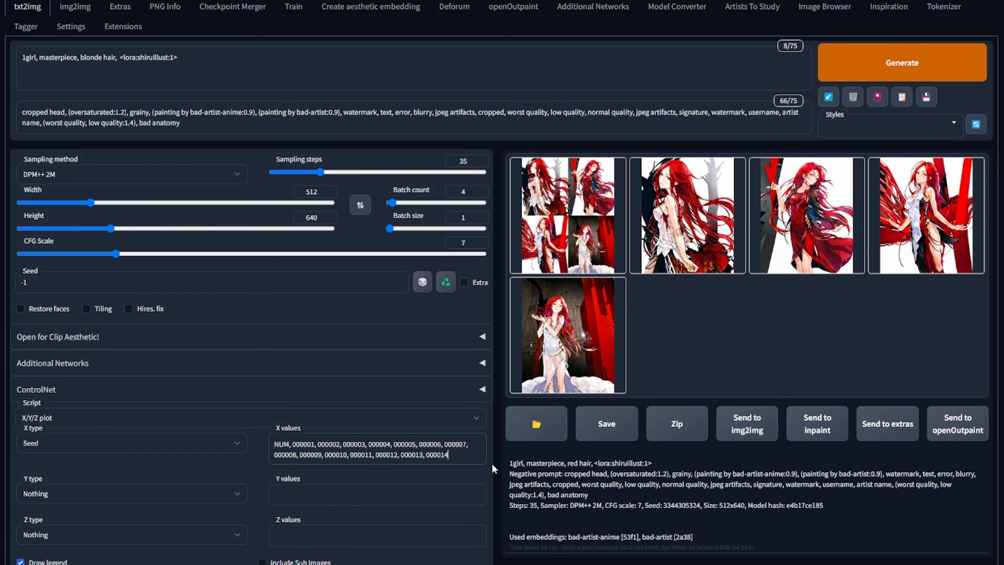
type(",")
key("ctrl+a")
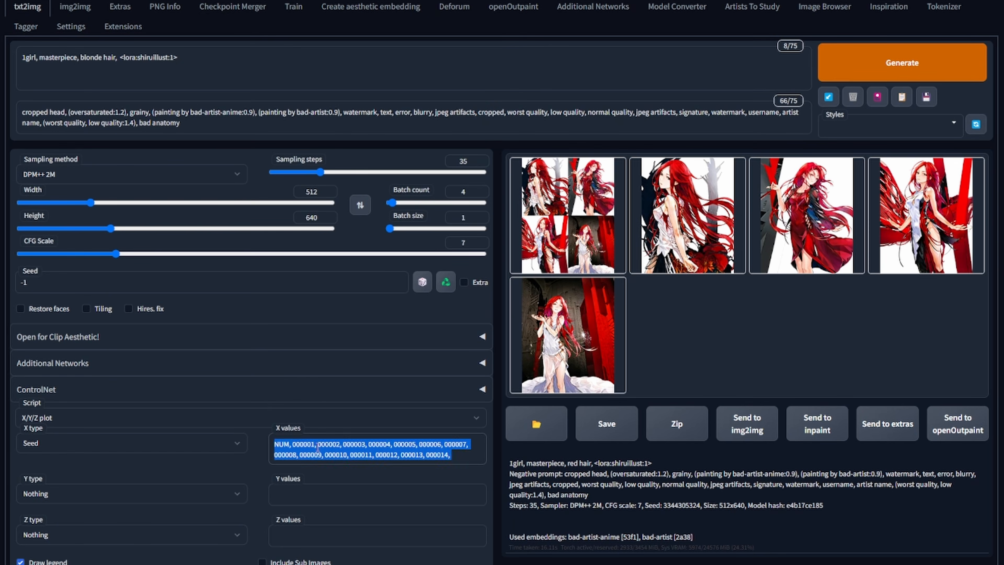
type("NUM, 000001, 000002, 000003, 000004, 000005, 000006, 000007, 000008, 000009, 000010, 000011, 000012, 000013, 000014, 000015, 000016, 000017, 000018, 000019")
- Paste "STRENGTH, 0.1, 0.2, … 0.9, 1" into the Y values and set the batch count to 1
left_click(359, 503)
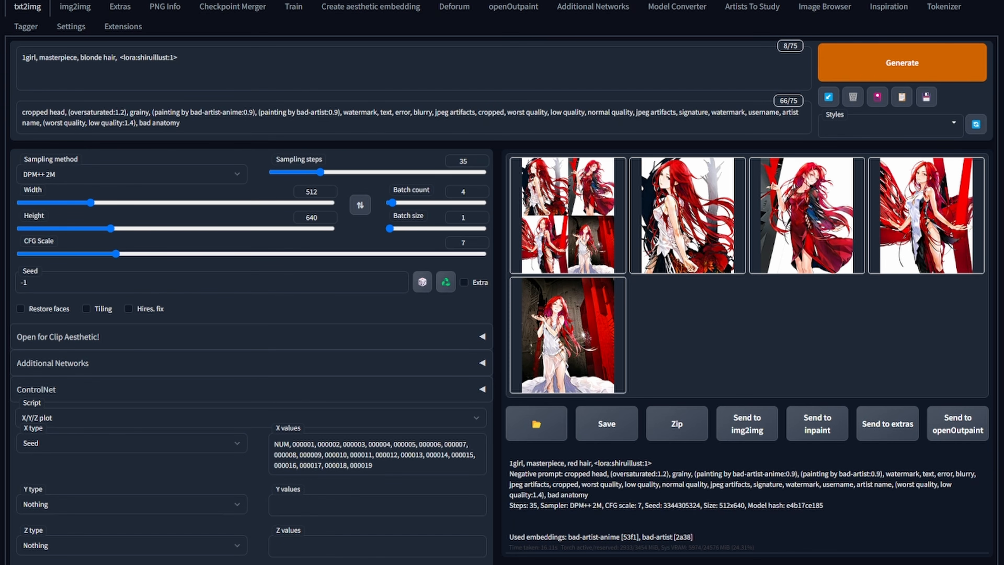
type("STRENGTH, 0.1, 0.2, 0.3, 0.4, 0.5, 0.6, 0.7, 0.8, 0.9, 1")
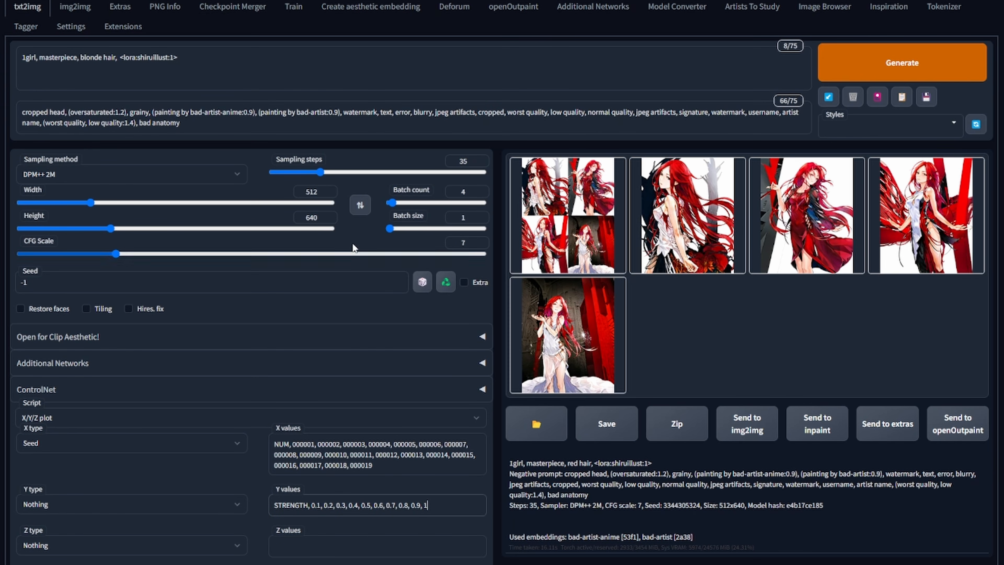
left_click_drag(393, 203, 374, 202)
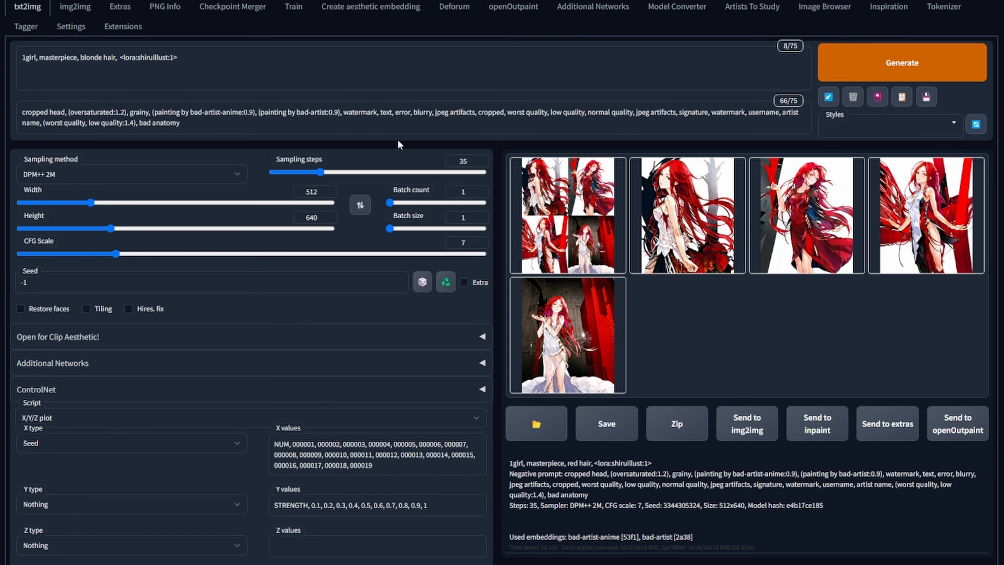
- Change the LoRA tag to <lora:shiruillust-NUM:STRENGTH> and generate the plot grid
left_click(169, 56)
type("-NU")
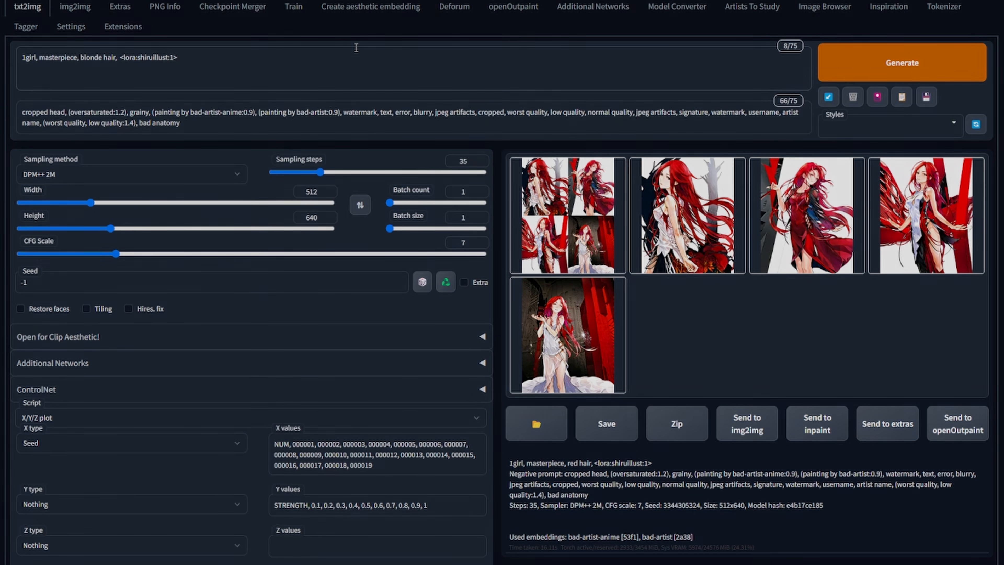
type("M:")
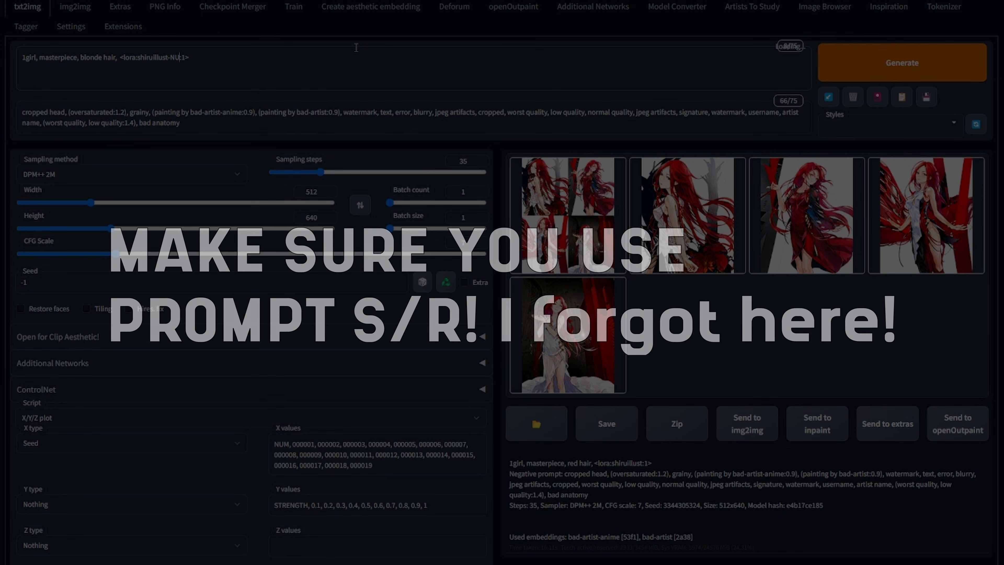
type("STRENGTH")
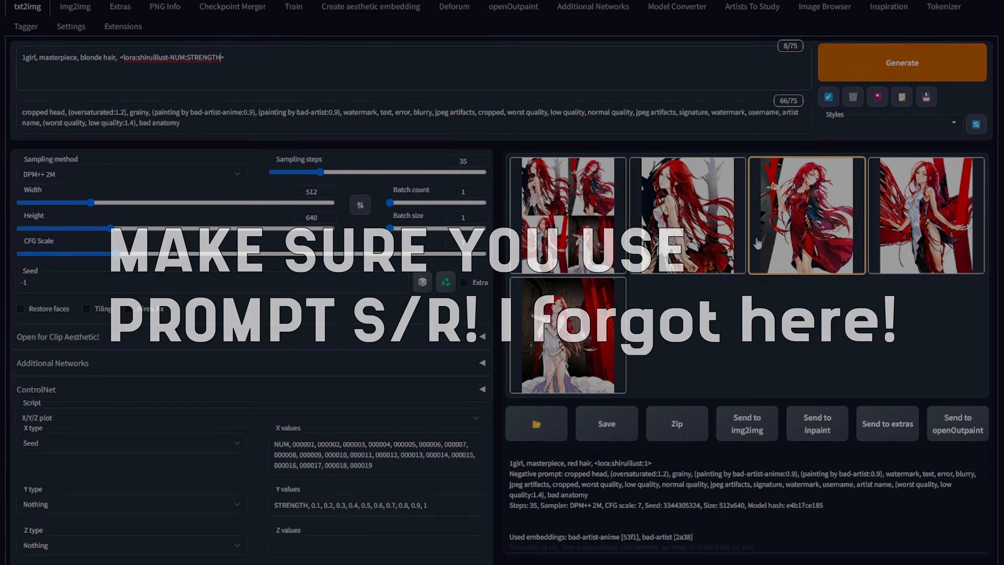
left_click(957, 65)
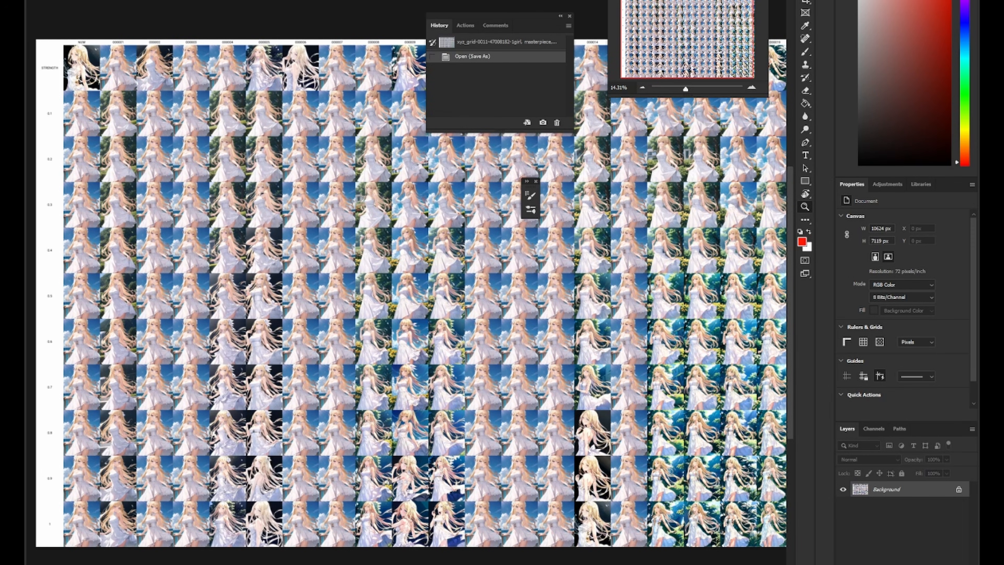
- Zoom and pan across the epoch-versus-strength grid image in Photoshop to compare the results
scroll(143, 240, "up", 8)
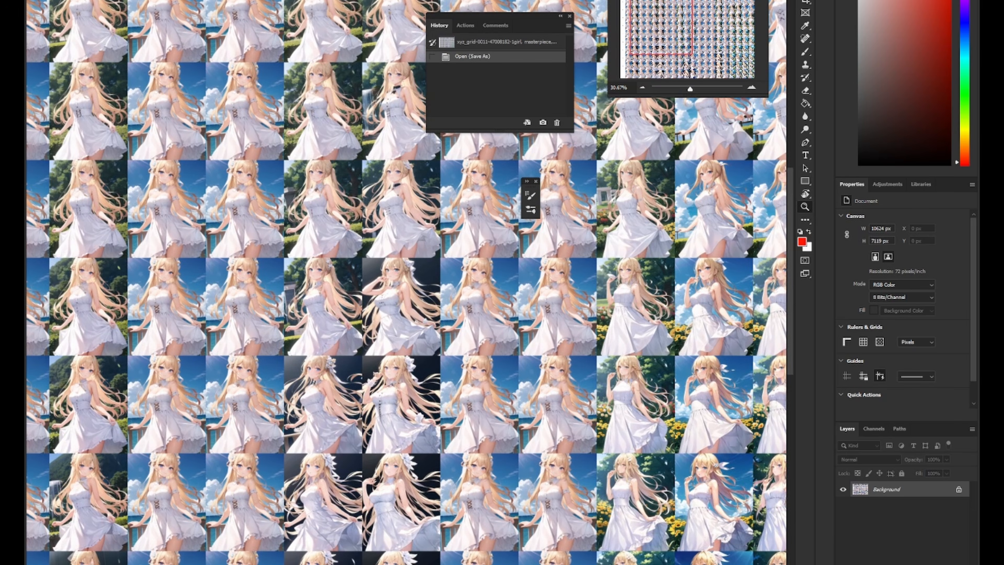
left_click_drag(144, 241, 308, 480)
left_click_drag(336, 552, 317, 11)
scroll(248, 546, "up", 11)
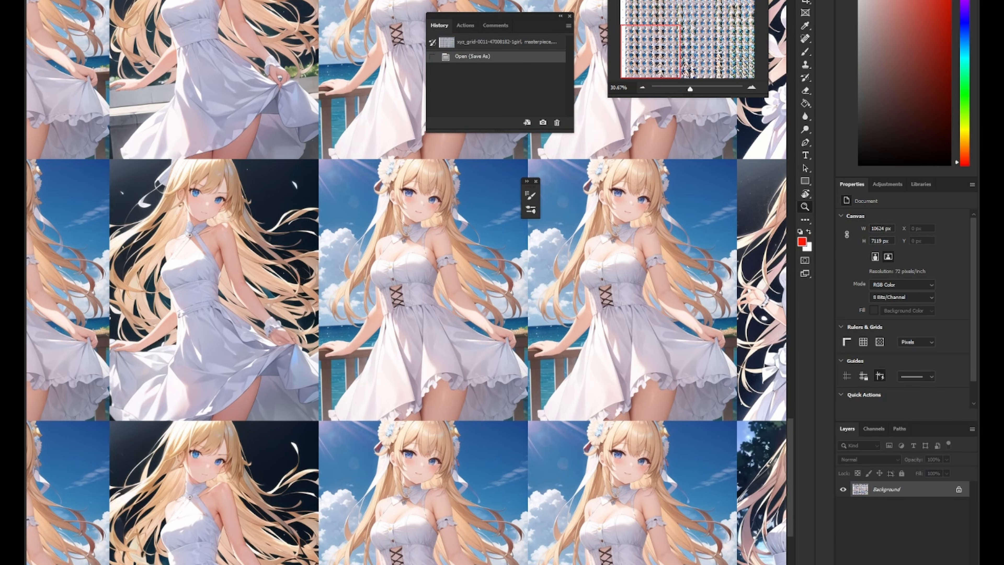
scroll(248, 546, "down", 6)
left_click_drag(656, 396, 135, 248)
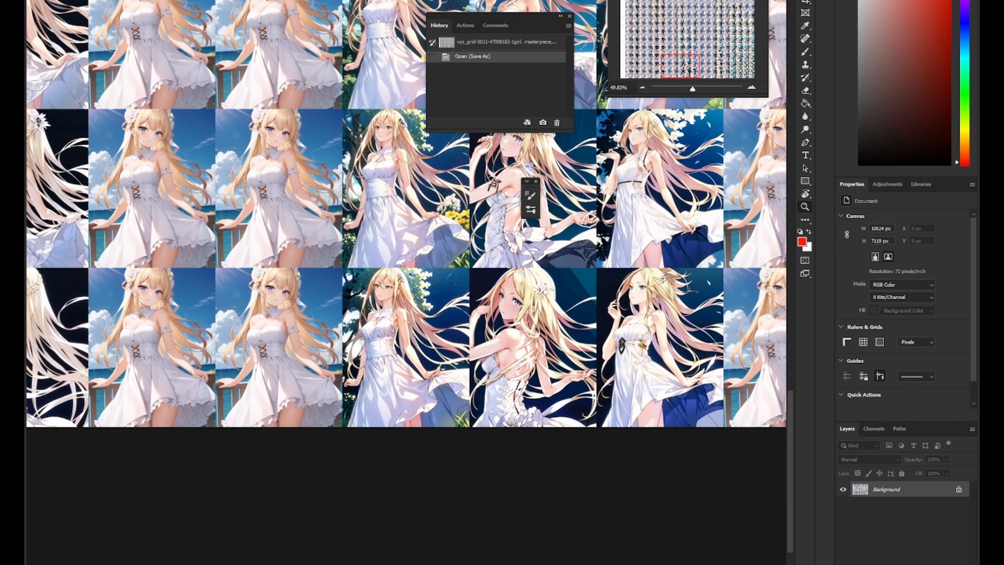
left_click_drag(593, 277, 254, 406)
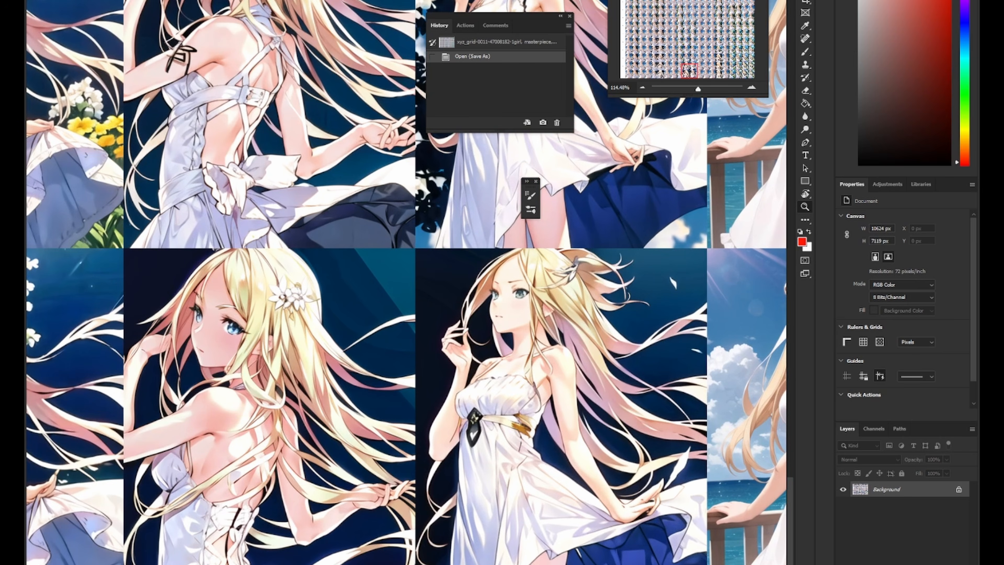
left_click_drag(664, 369, 130, 343)
scroll(451, 379, "down", 5)
left_click_drag(554, 336, 116, 367)
left_click_drag(128, 161, 265, 517)
scroll(258, 213, "down", 3)
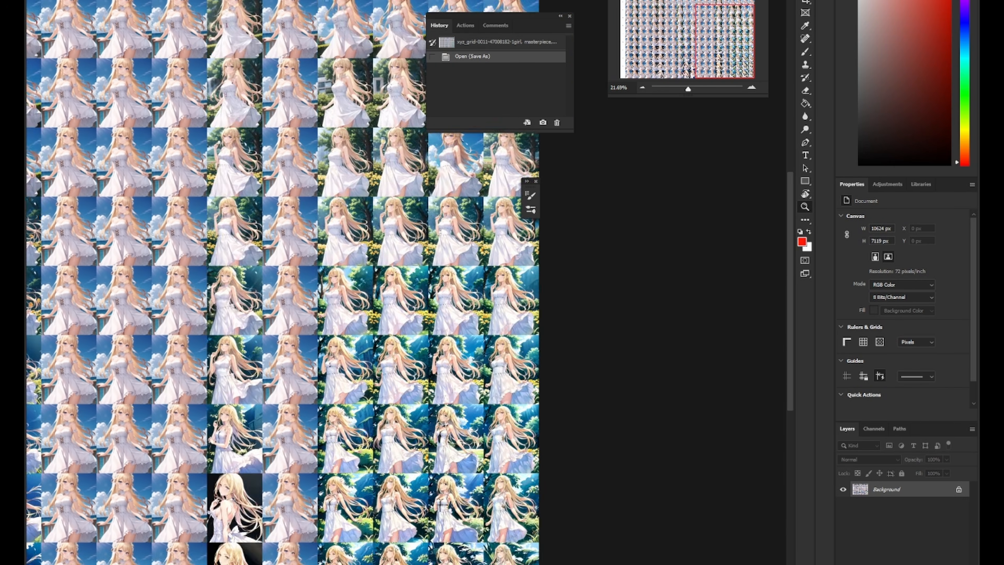
left_click_drag(261, 253, 264, 111)
left_click_drag(245, 463, 245, 316)
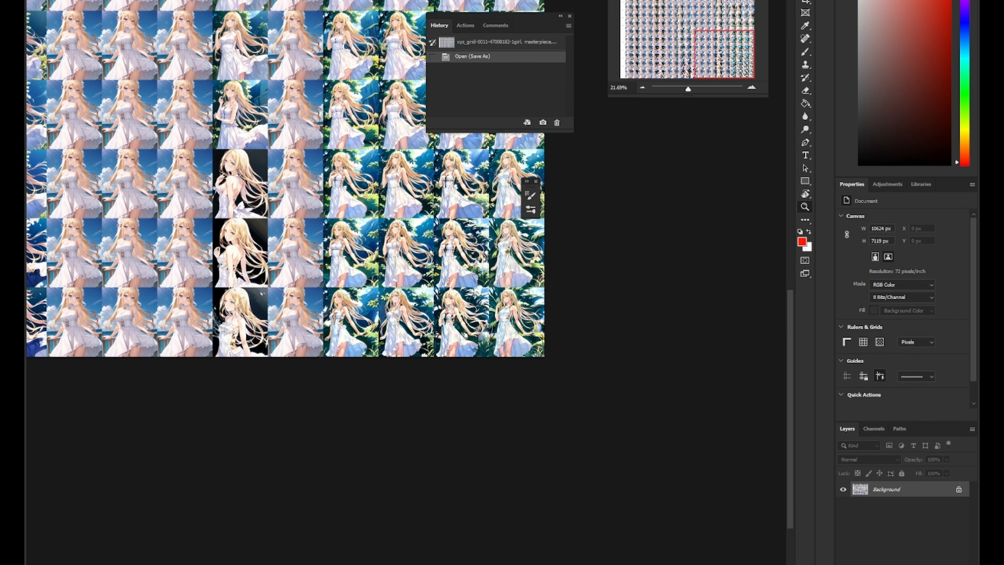
scroll(244, 315, "up", 6)
left_click_drag(486, 297, 250, 475)
scroll(282, 338, "down", 7)
scroll(250, 474, "up", 3)
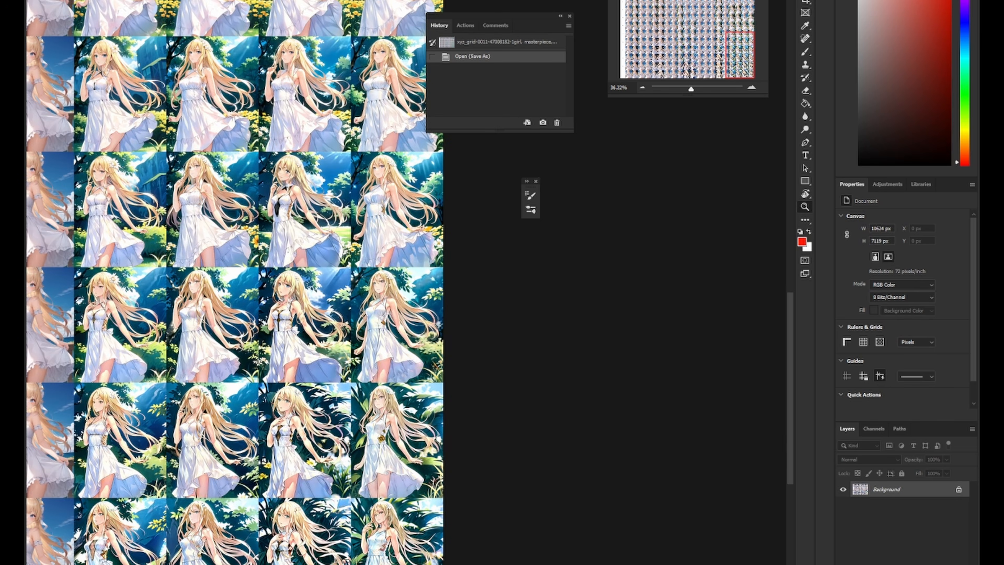
scroll(251, 475, "down", 3)
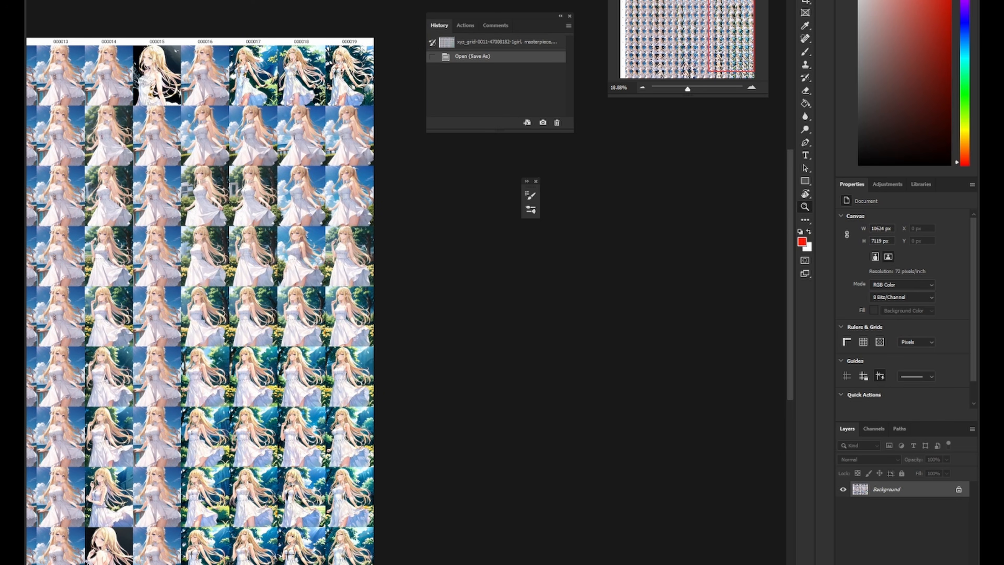
scroll(250, 474, "up", 10)
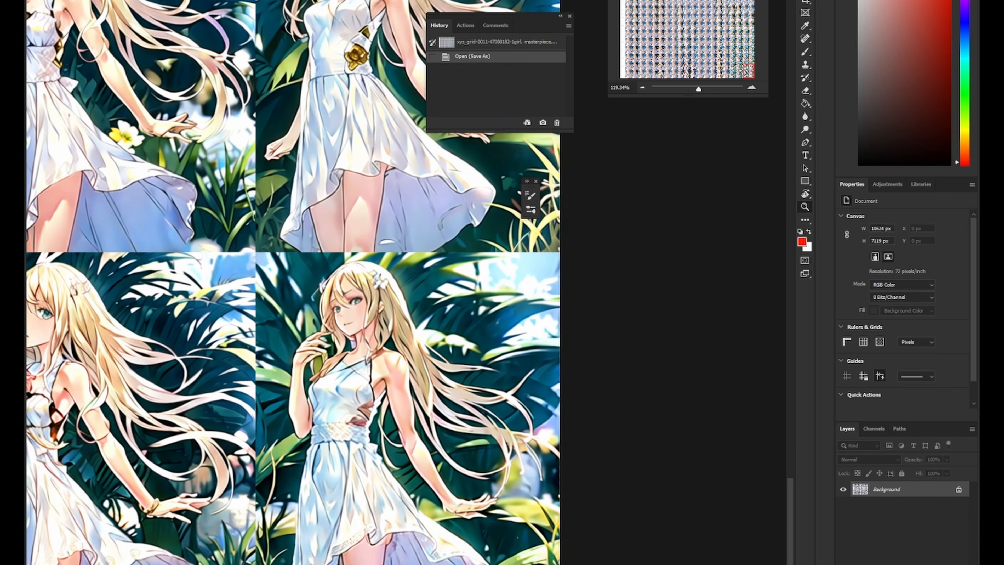
left_click_drag(250, 475, 257, 429)
scroll(383, 358, "down", 3)
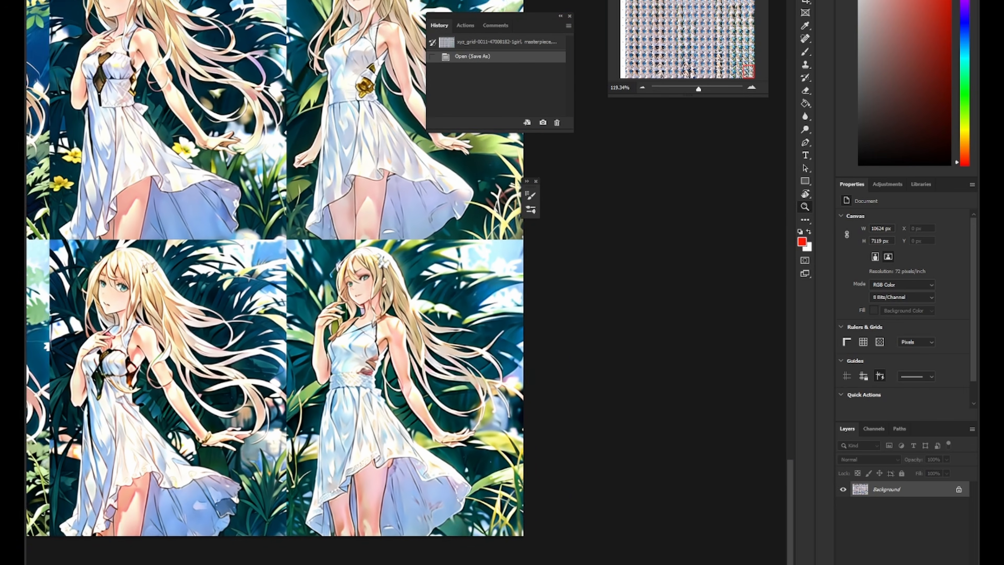
left_click_drag(383, 358, 346, 563)
left_click_drag(363, 280, 358, 313)
left_click_drag(358, 188, 322, 501)
left_click_drag(276, 177, 228, 384)
left_click_drag(273, 554, 386, 332)
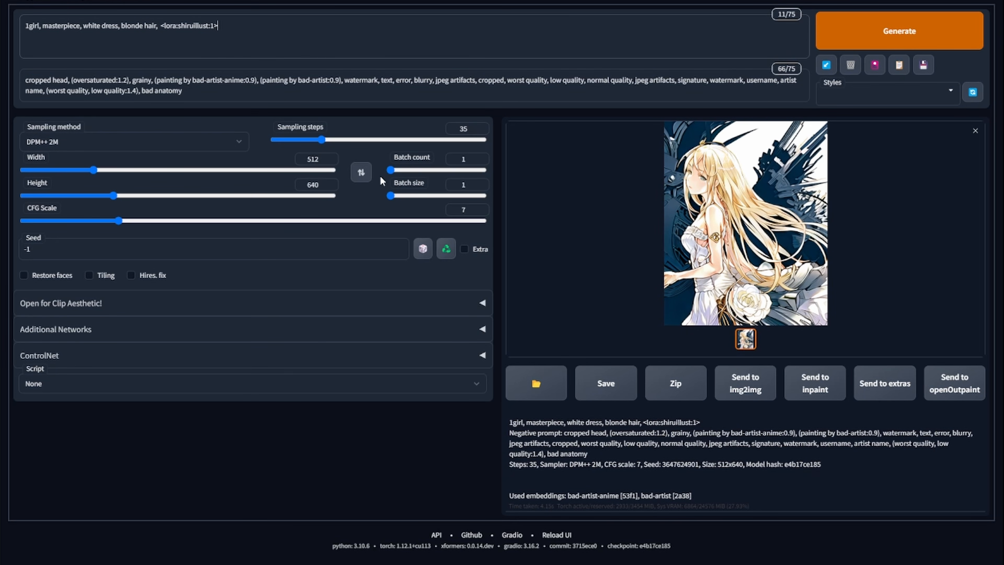
- Generate three single images from the white-dress, blonde-hair prompt, viewing each one full screen
left_click(904, 44)
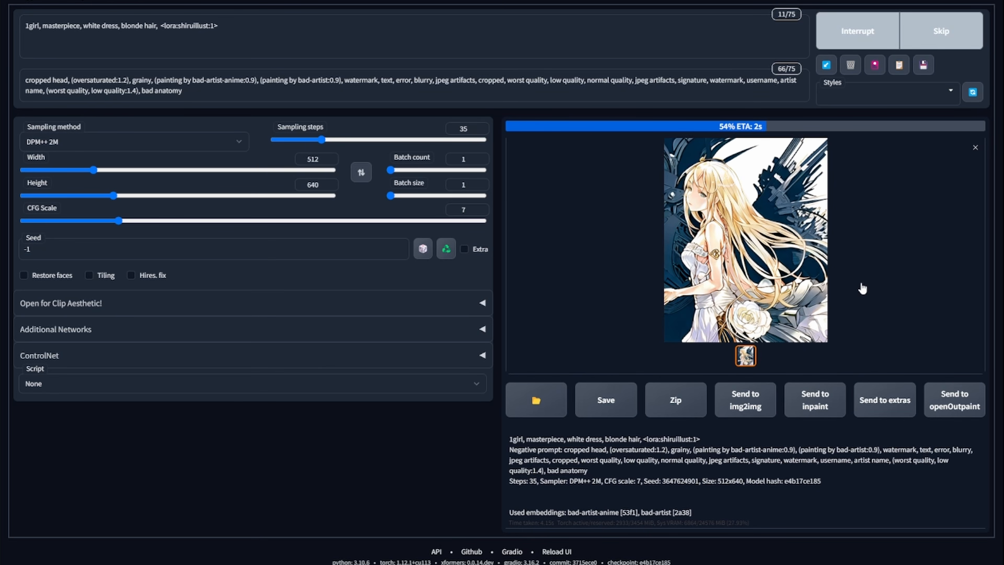
left_click(751, 238)
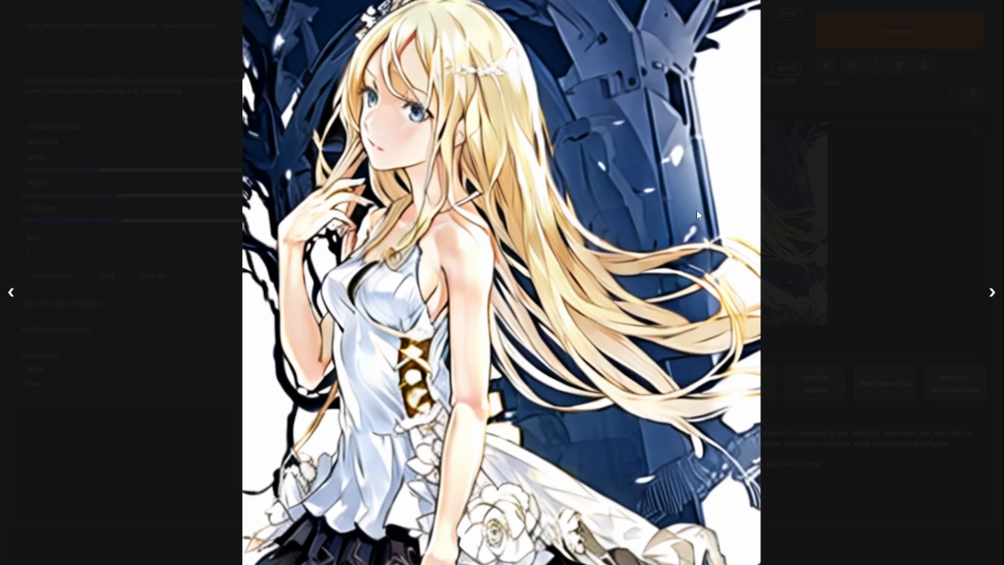
left_click(927, 165)
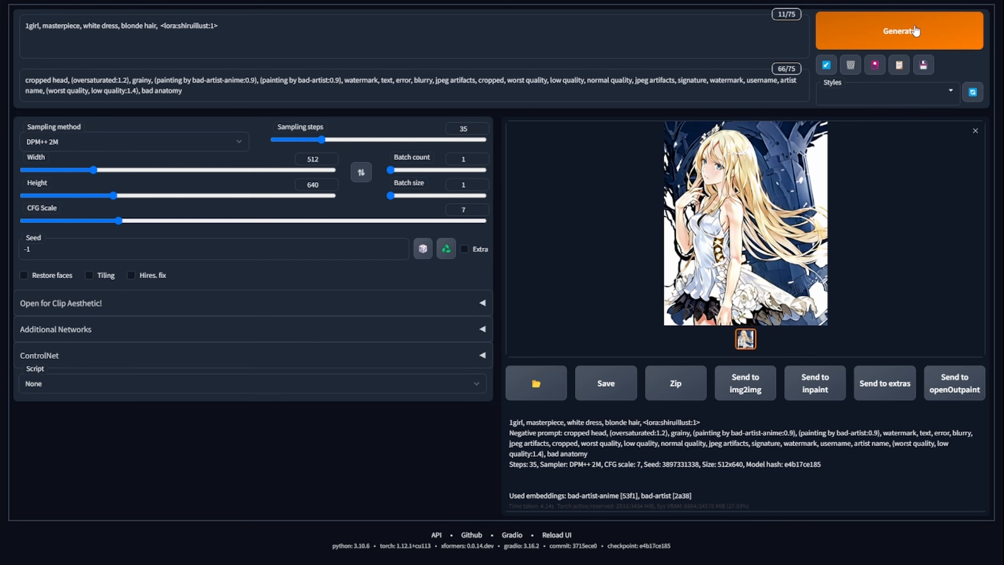
left_click(913, 31)
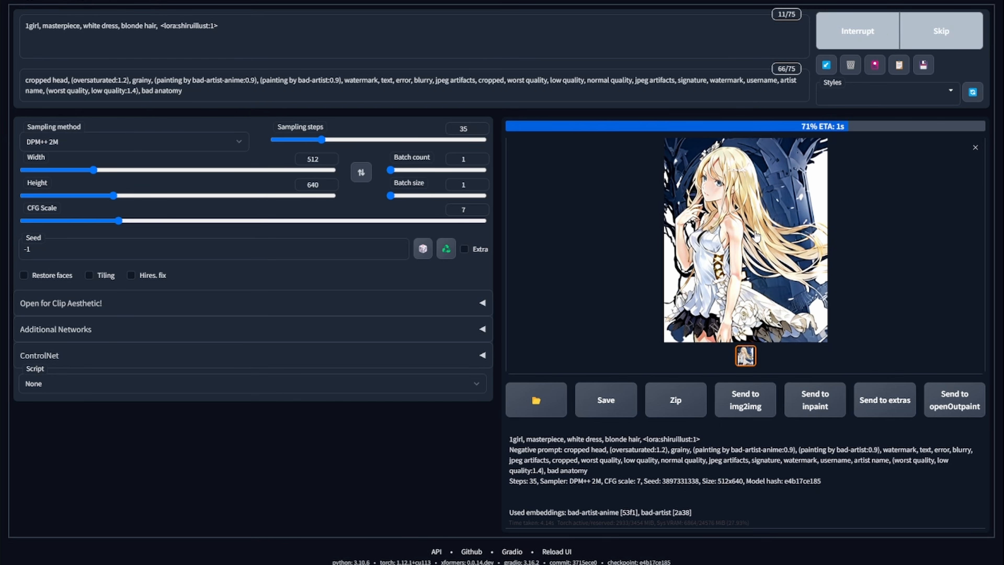
left_click(797, 178)
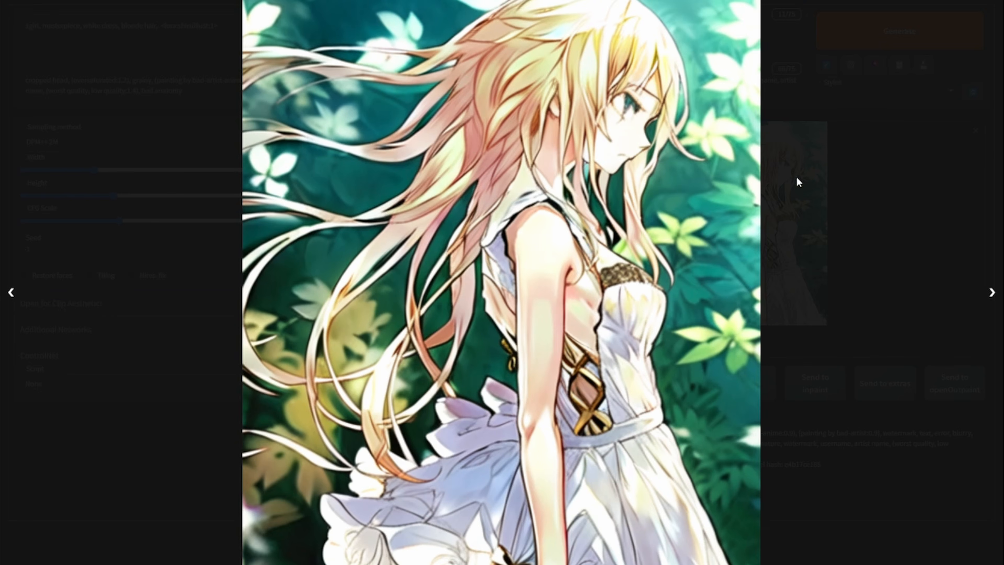
left_click(890, 182)
left_click(885, 32)
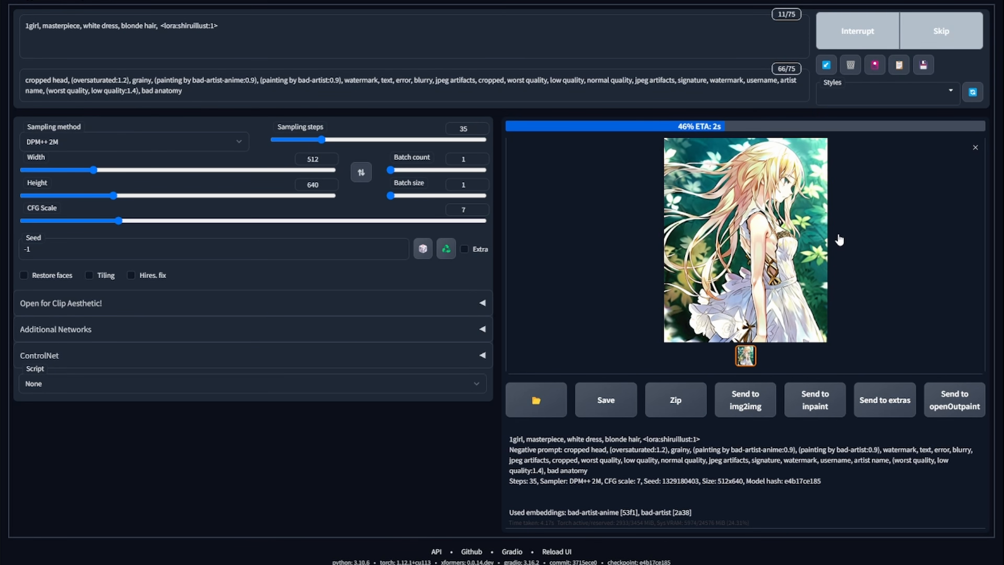
left_click(792, 218)
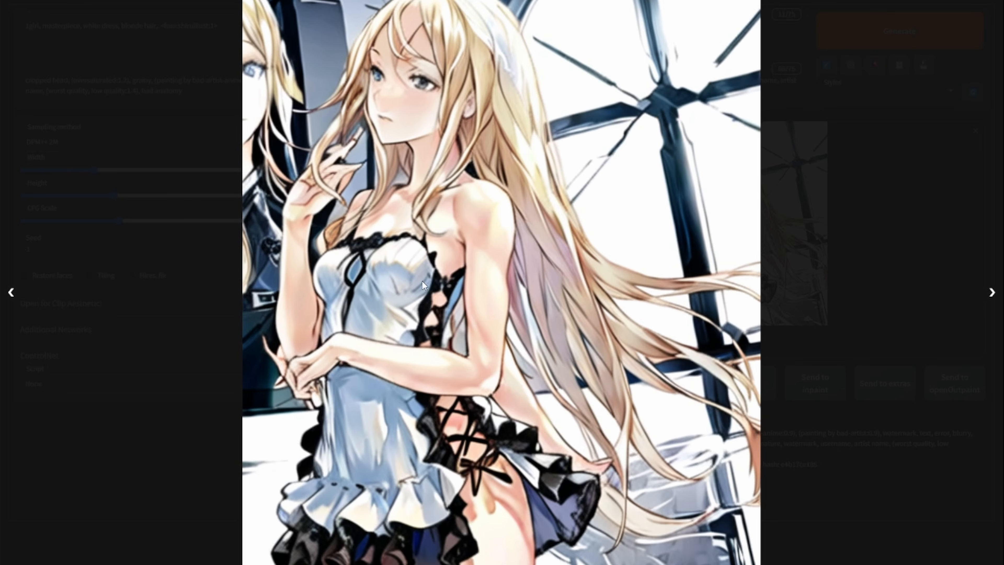
left_click(870, 148)
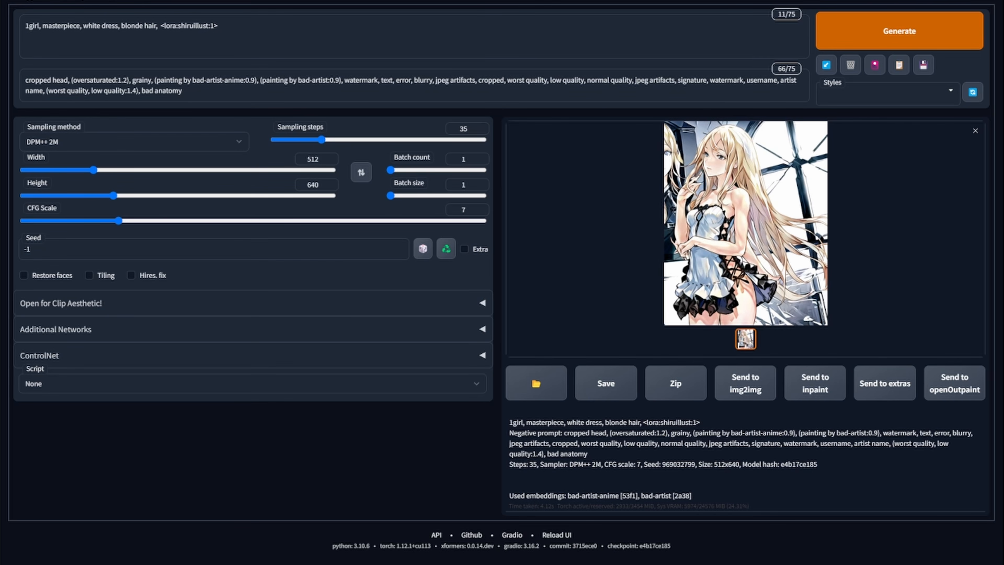
- Replace the prompt's leading tags with a pasted Lucy (cyberpunk) tag list including lucyCyberpunk_35Epochs and shiru_02 LoRAs
left_click_drag(157, 26, 25, 26)
type("lucy \\(cyberpunk\\), 1girl, against railing, arm rest, bangs, bare shoulders, belt, black belt, black leotard, black pants, blurry, bob cut, breasts, building, on the moon, clothing cutout, cropped jacket, cyberpunk, depth of field, from side, gradient eyes, grey eyes, grey hair, holding, holding cigarette, jacket, leotard, lips, long sleeves, looking afar, looking ahead, mechanical parts, medium breasts, multicolored eyes, multicolored hair, night, night sky, off shoulder, open clothes, open jacket, outdoors, pants, parted lips, railing, red eyeliner, science fiction, short hair with long locks, short shorts, shorts, sidelocks, sky, solo, standing, teeth, thigh cutout, upper teeth only, white jacket, white shorts, cyberpunk \\(series\\), cyberpunk edgerunners, <lora:shiru_02:0.65>, <lora:lucyCyberpunk_35Epochs:0.35>")
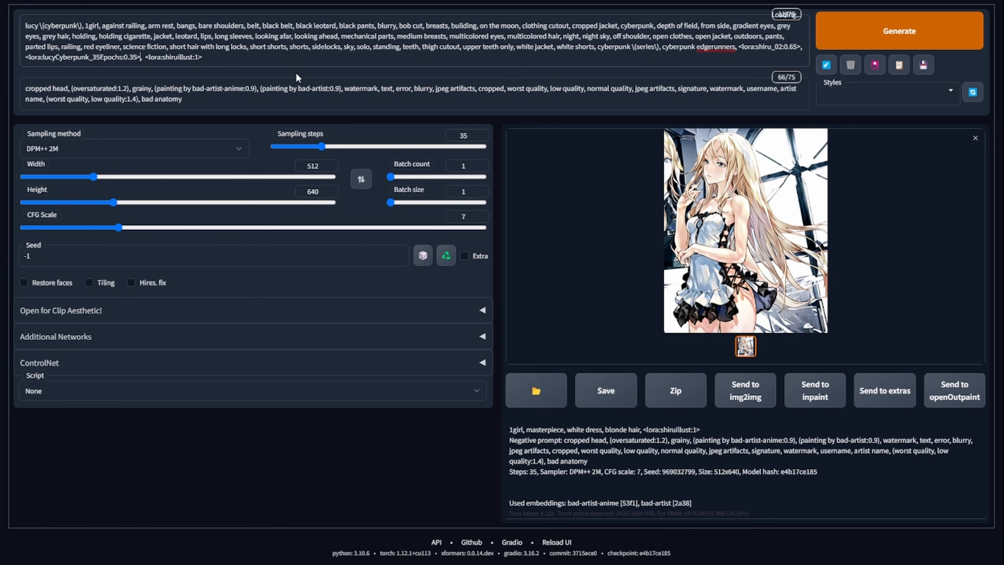
- Replace the shiru_02 LoRA tag in the prompt with <lora:shiruillust:0.65> and generate an image
left_click_drag(224, 59, 145, 62)
key("ctrl+c")
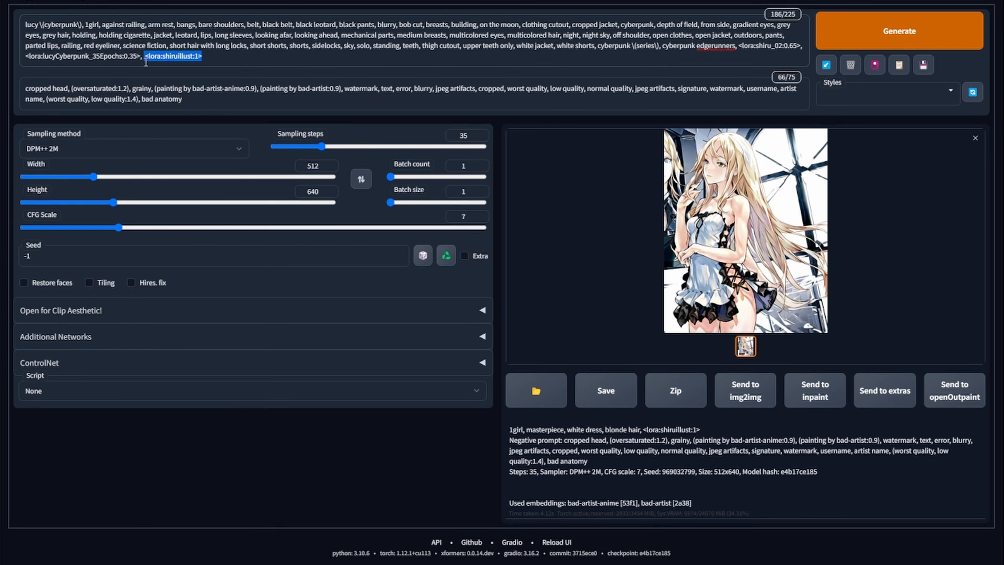
key("BackSpace")
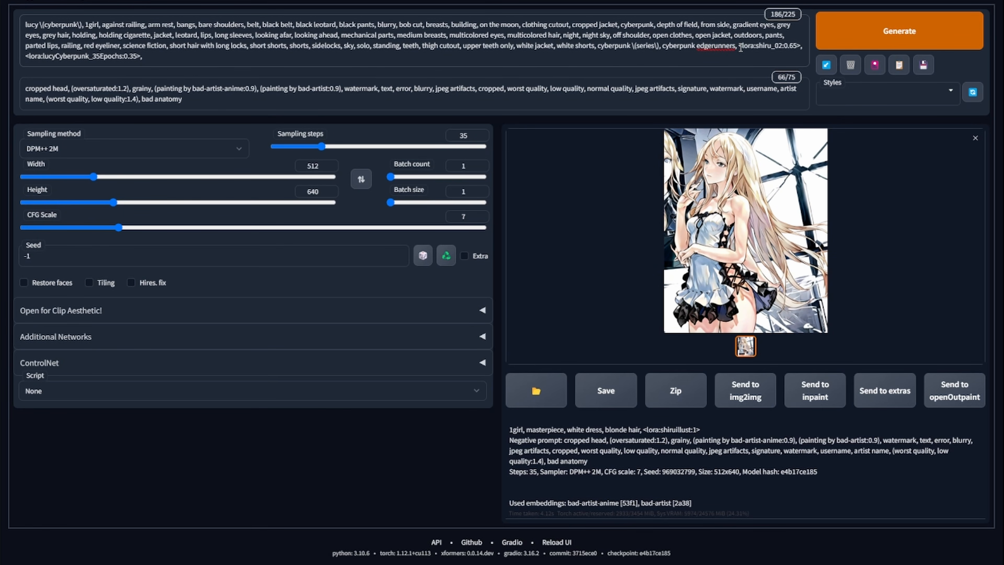
left_click_drag(739, 49, 802, 45)
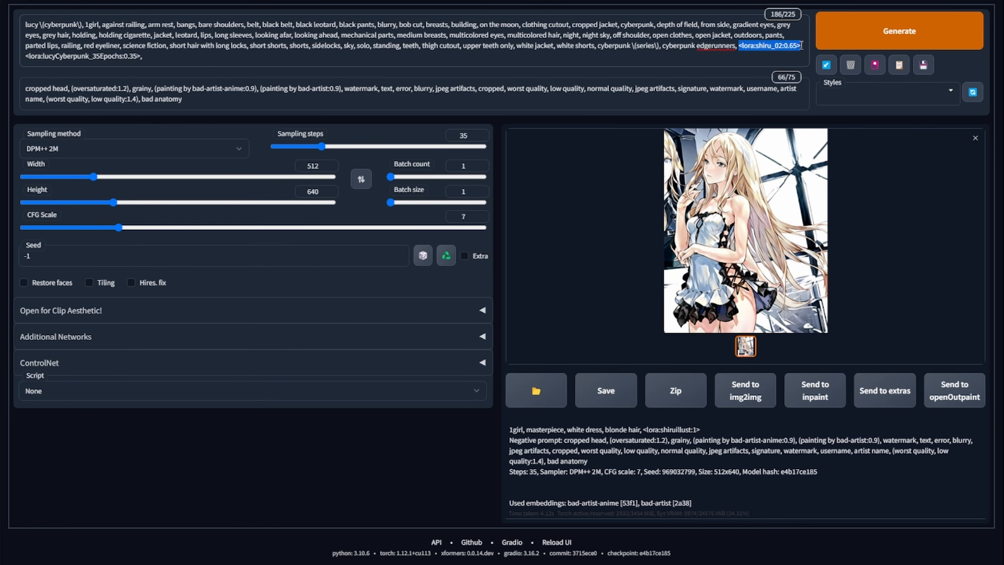
key("ctrl+v")
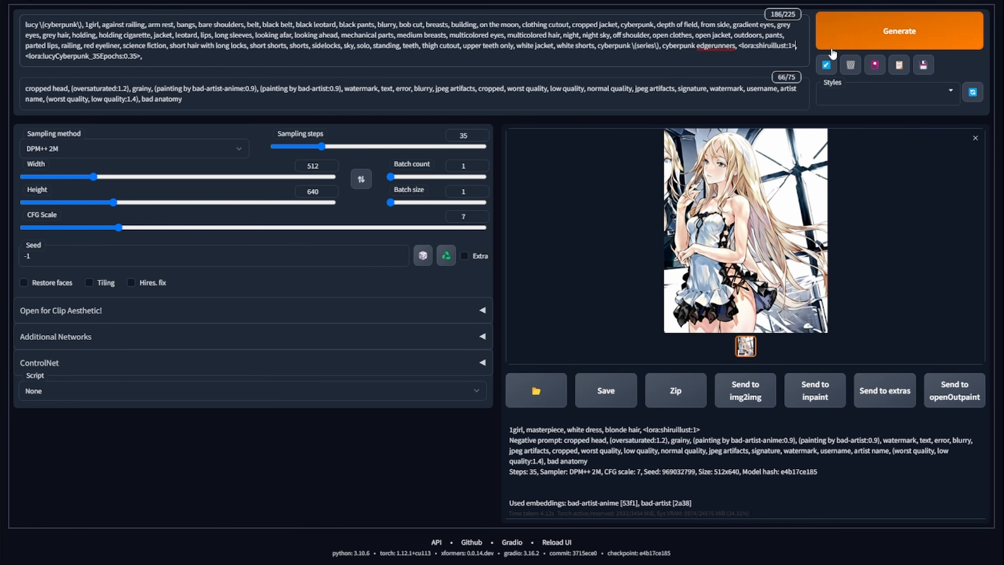
key("BackSpace")
type("90")
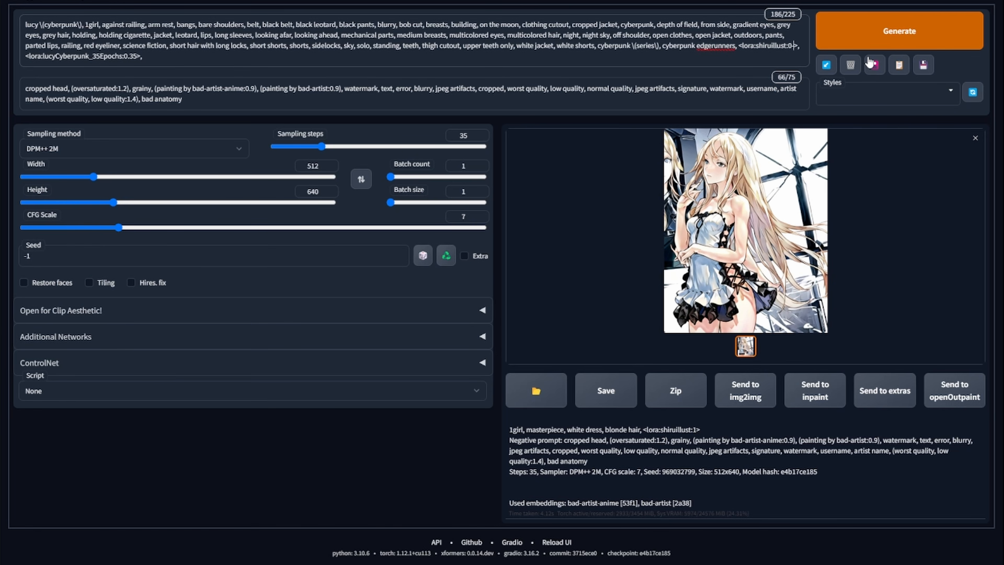
type(".65")
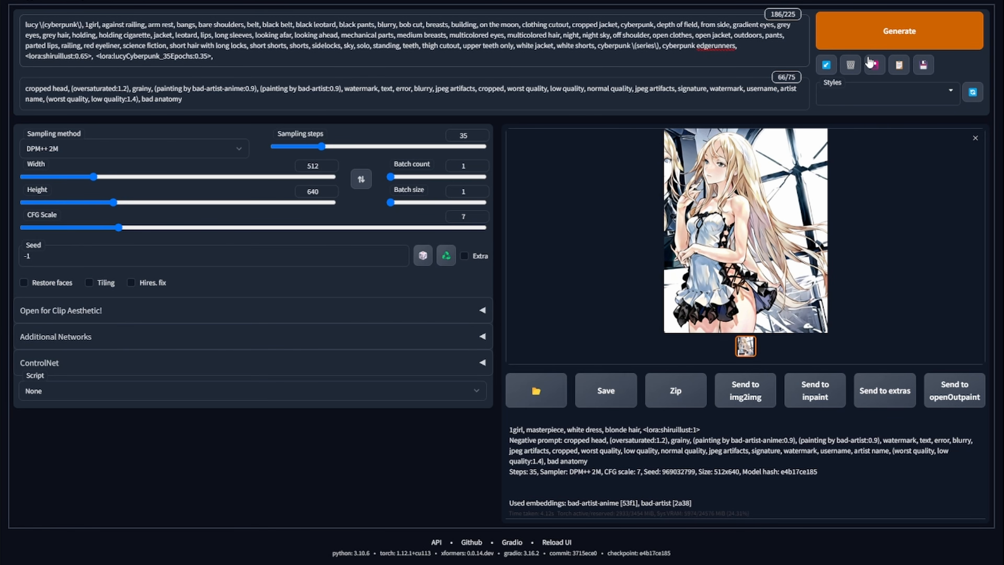
left_click(917, 40)
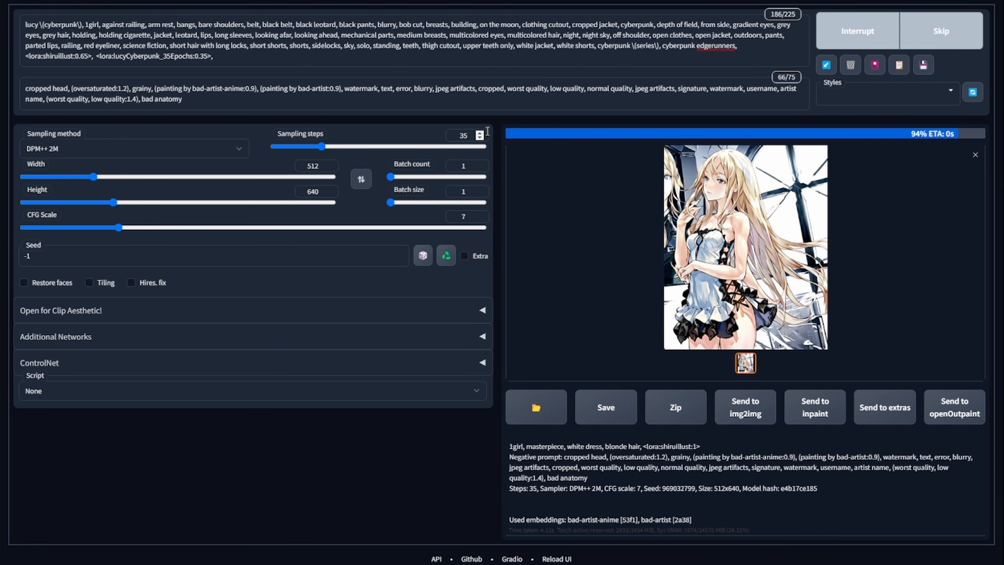
- View the generated Lucy image full screen
left_click(763, 220)
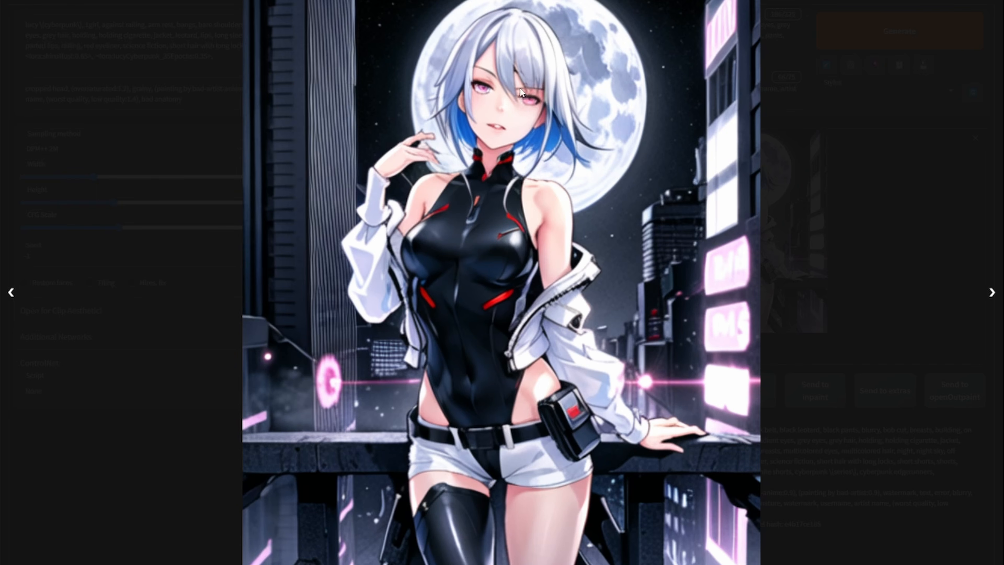
left_click(911, 123)
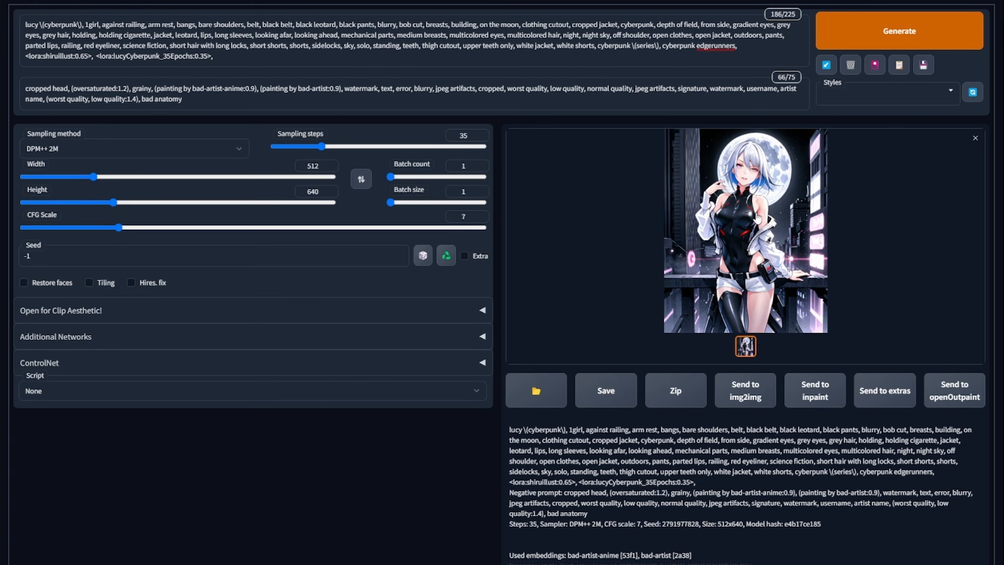
left_click(758, 219)
left_click(826, 216)
- Set the batch count to 4 and generate a new batch
left_click_drag(417, 176, 393, 178)
type("4")
left_click(929, 31)
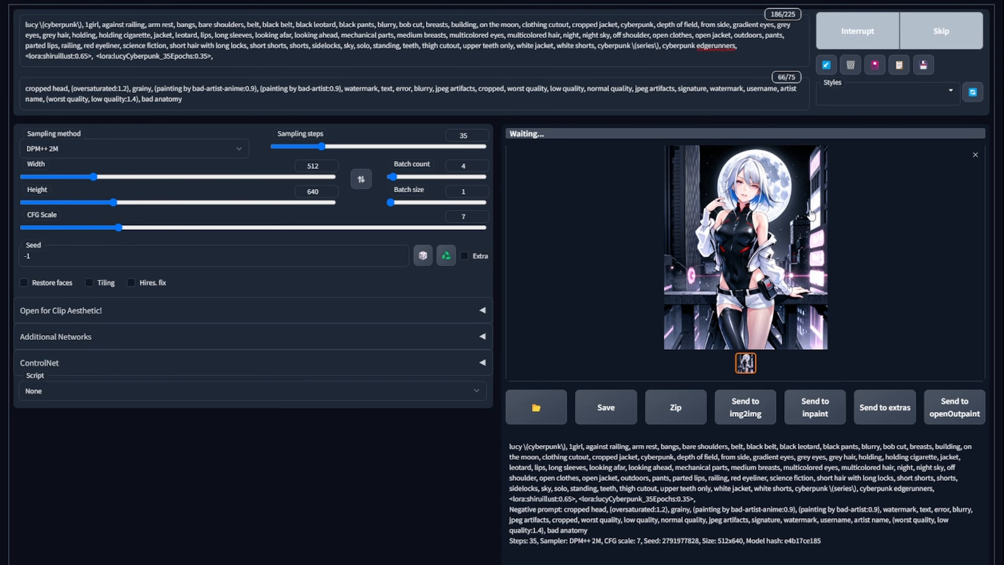
- Browse the four generated Lucy images full screen
left_click(810, 212)
left_click(883, 206)
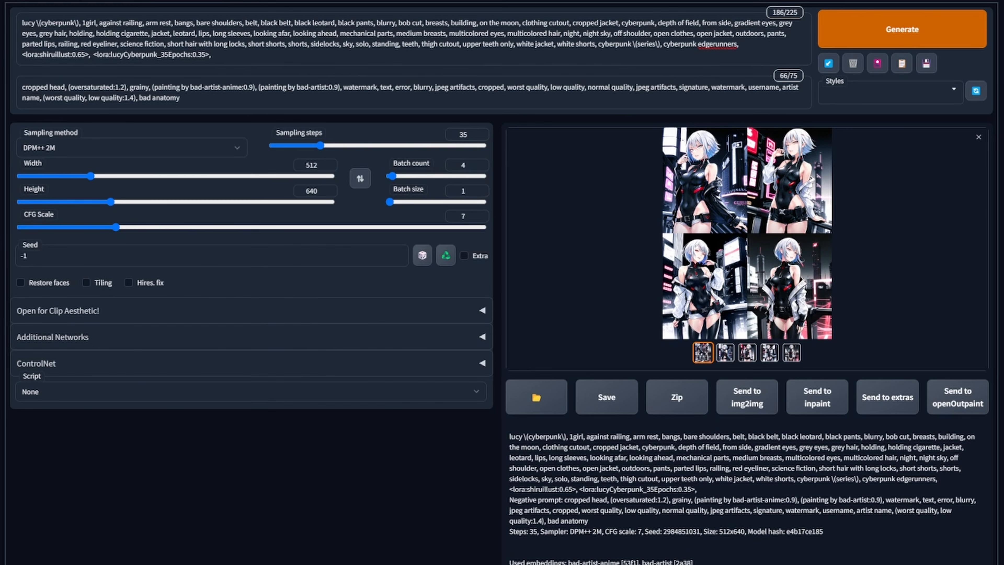
left_click(731, 211)
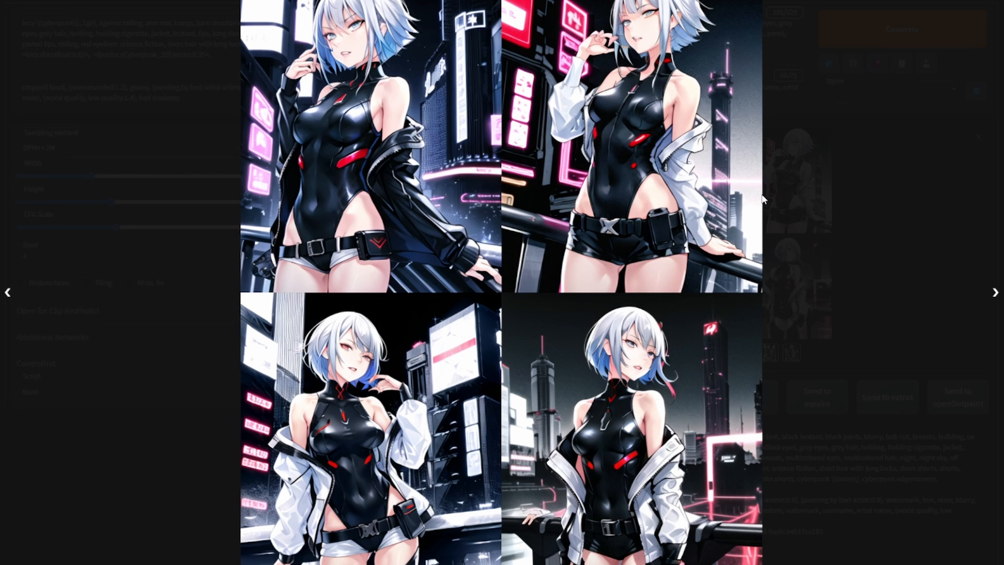
left_click(944, 186)
left_click(808, 256)
left_click(868, 167)
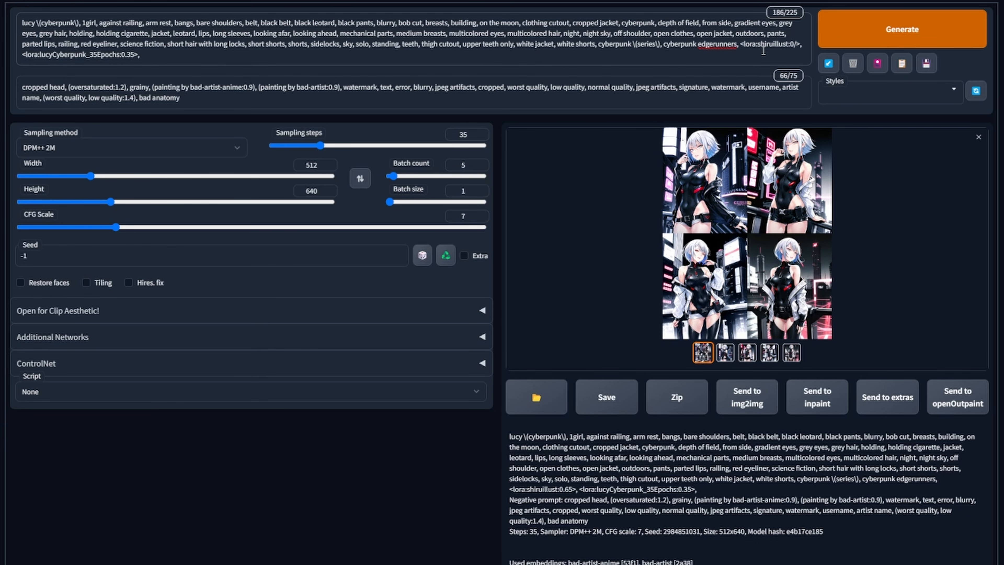
- Put the <lora:shiru_02:0.65> tag back in the prompt in place of the shiruillust tag
key("BackSpace")
type("-.")
key("BackSpace")
key("BackSpace")
key("BackSpace")
type("9.")
key("BackSpace")
key("BackSpace")
key("ctrl+z")
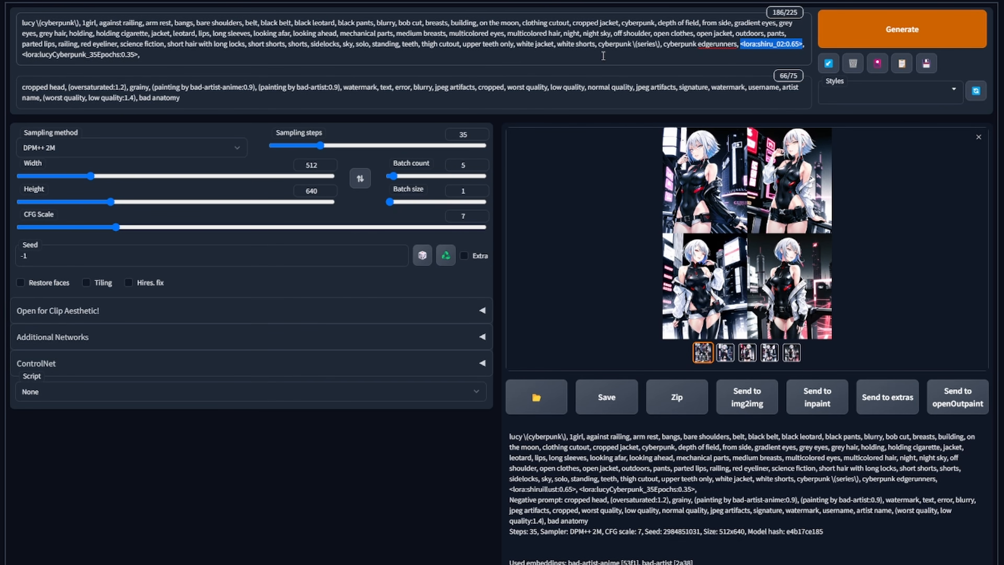
- Set the batch count to 1, generate a single image and view it full screen
left_click(394, 177)
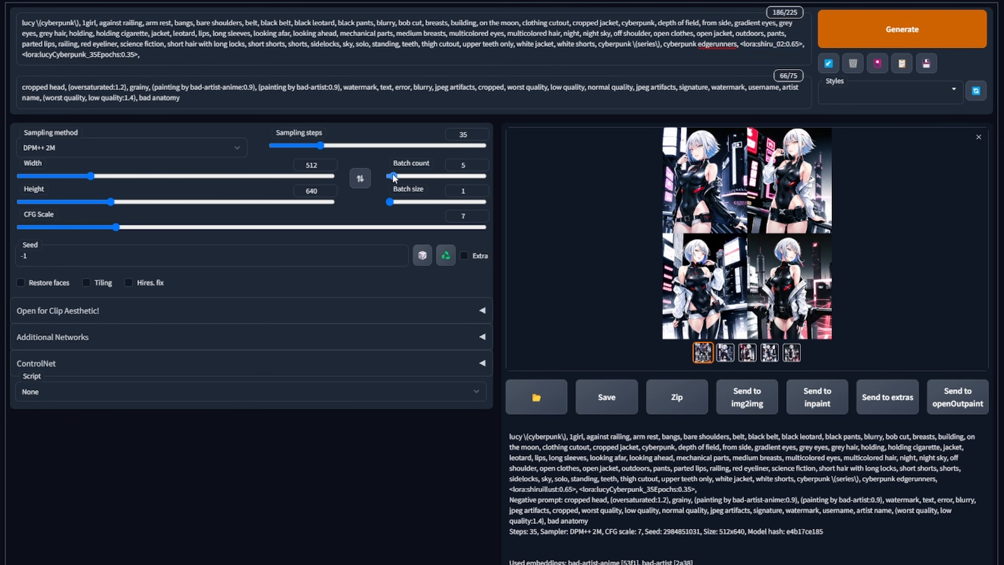
left_click_drag(393, 177, 364, 178)
left_click(824, 40)
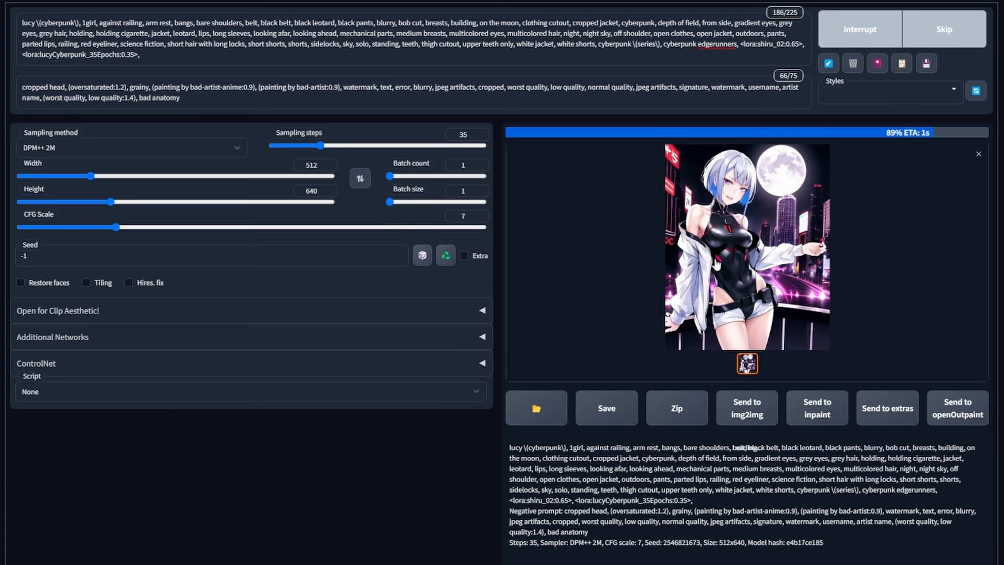
left_click(777, 279)
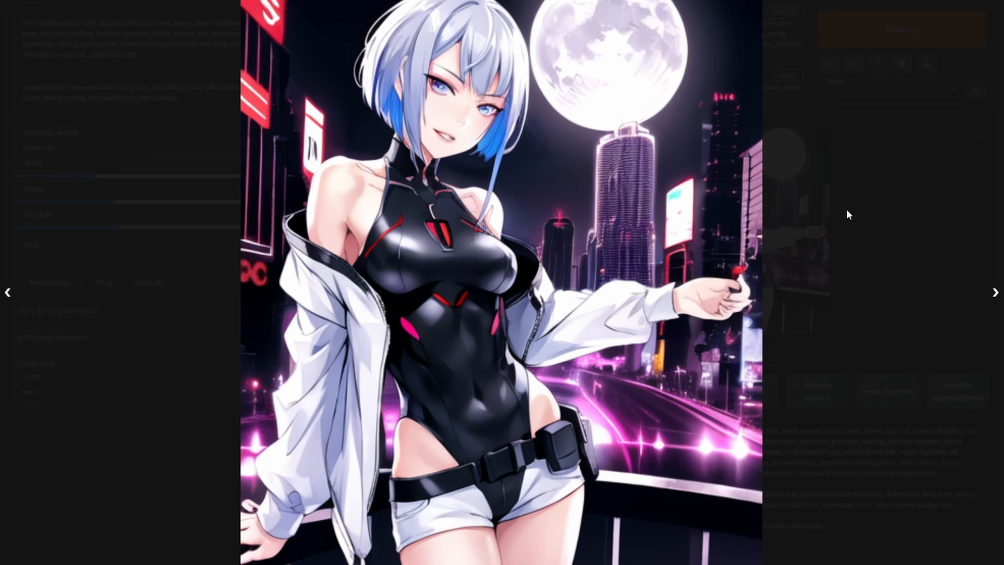
left_click(859, 196)
- Set the batch count to 4 and generate a new batch of images
left_click_drag(391, 175, 394, 180)
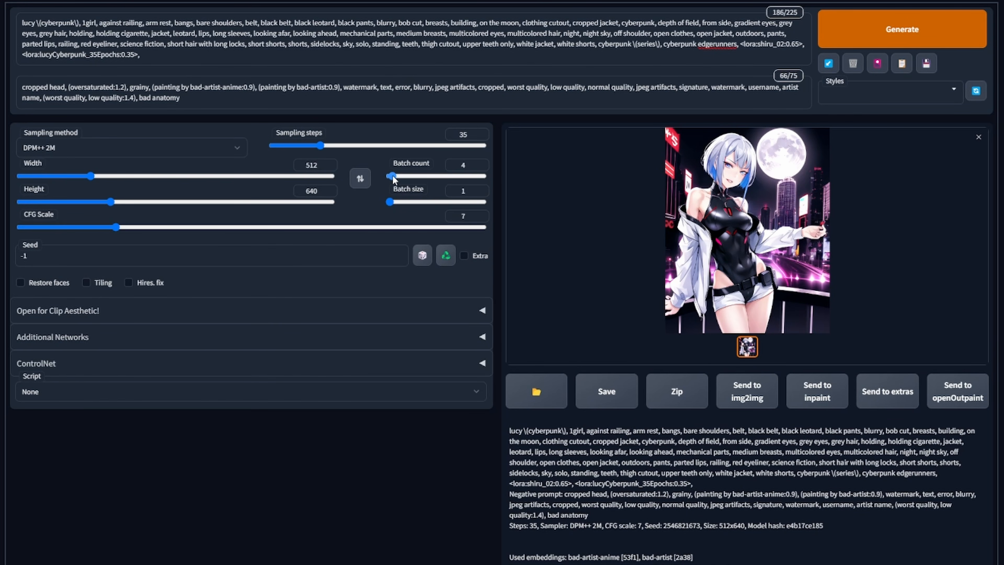
left_click(883, 40)
left_click(780, 257)
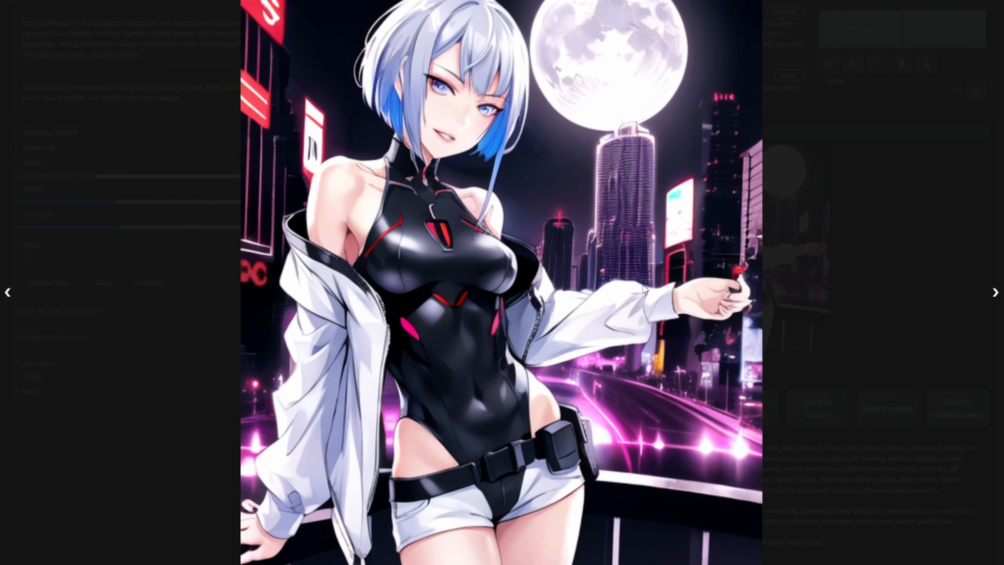
left_click(912, 170)
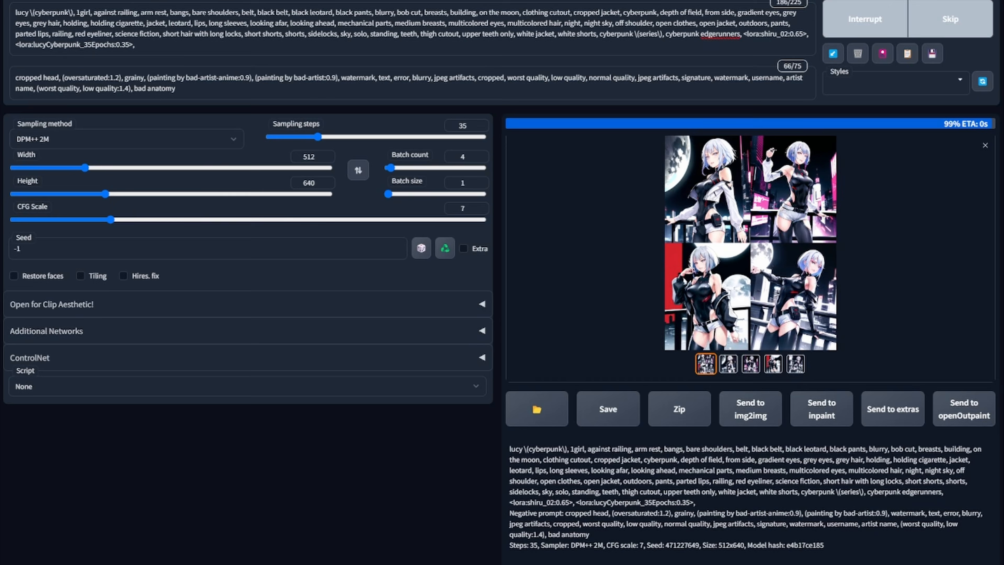
- Browse the four generated images full screen one by one
left_click(806, 250)
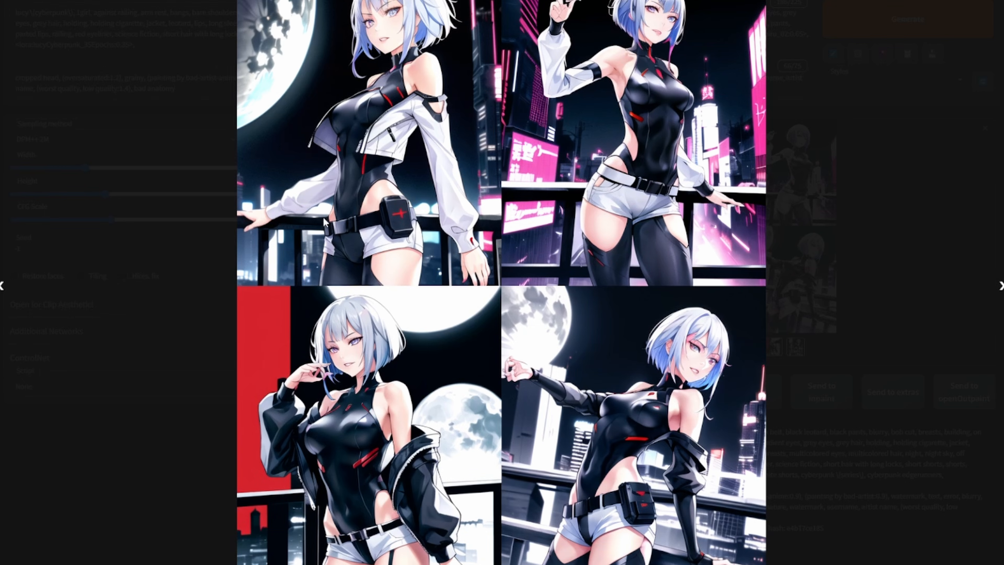
left_click(914, 123)
left_click(764, 184)
left_click(928, 177)
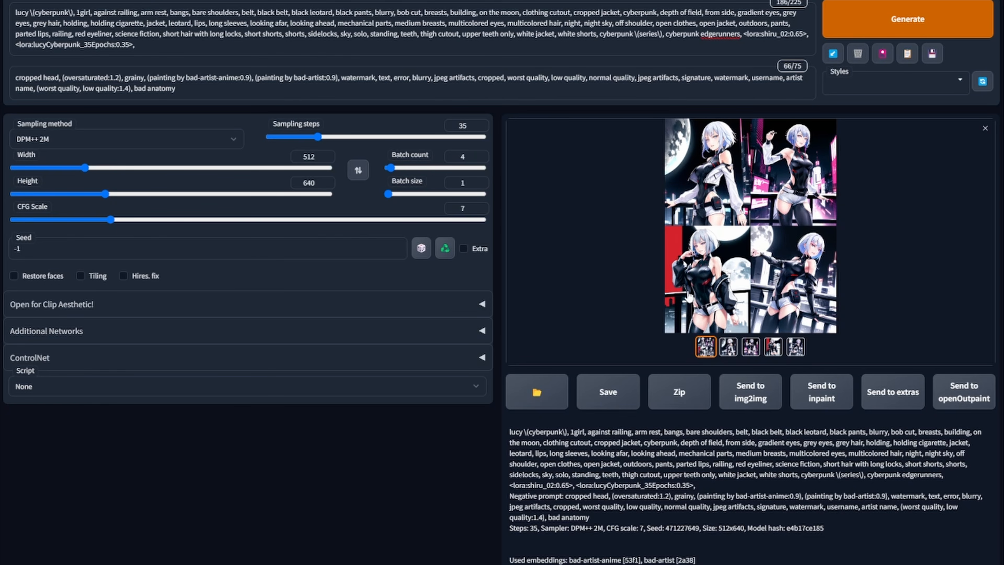
left_click(757, 241)
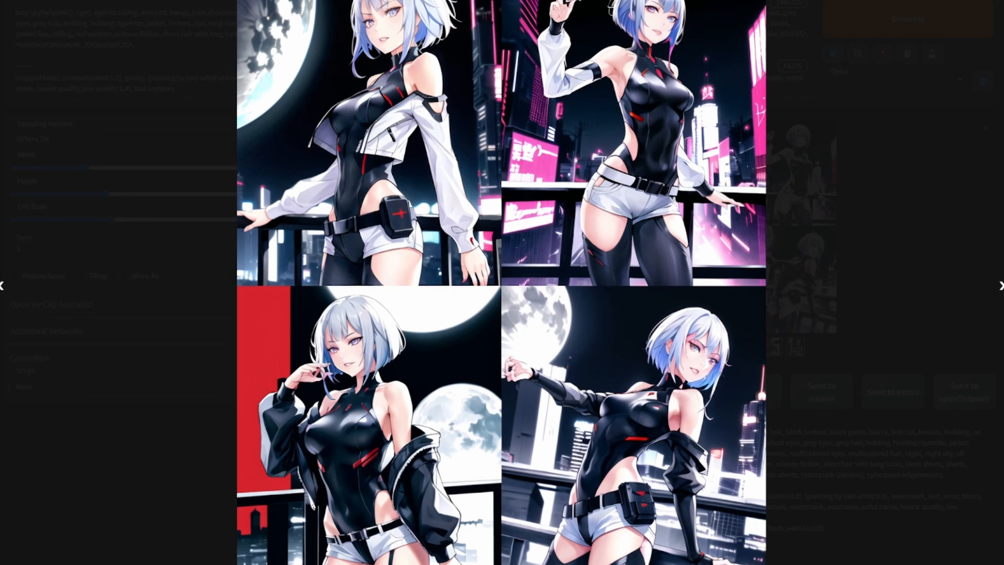
left_click(997, 286)
left_click(996, 291)
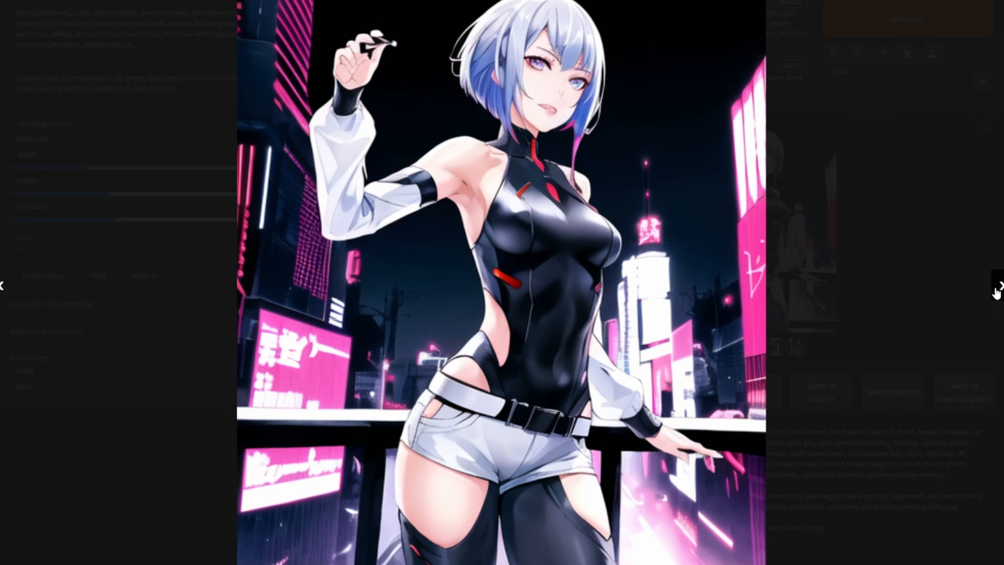
left_click(996, 292)
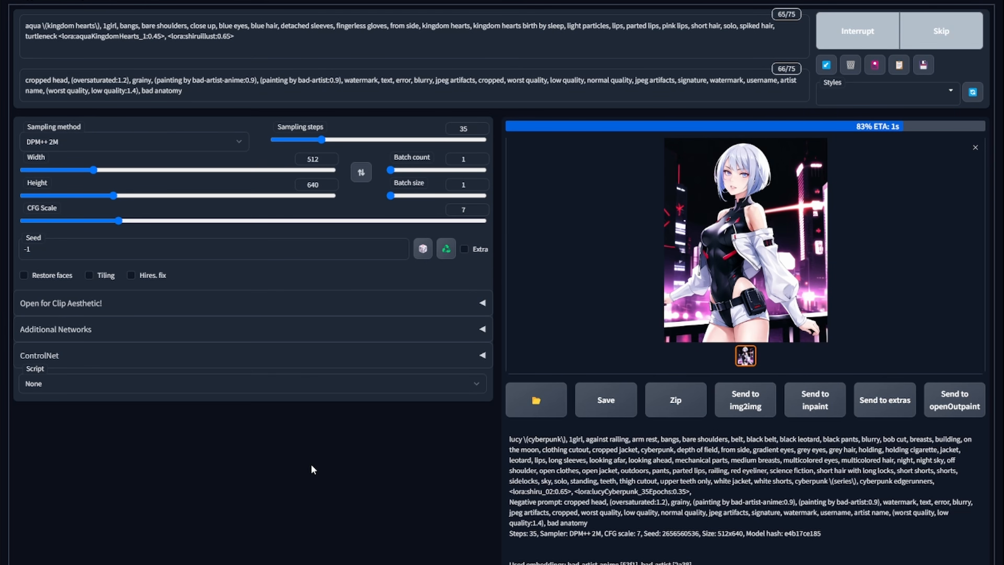
- Remove "cropped head," from the start of the negative prompt
left_click(750, 269)
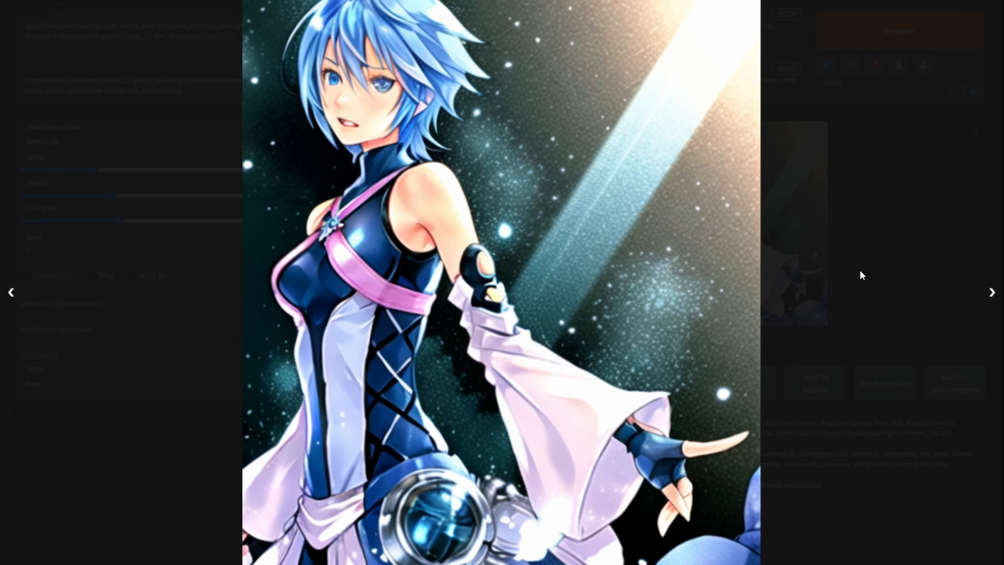
left_click(930, 203)
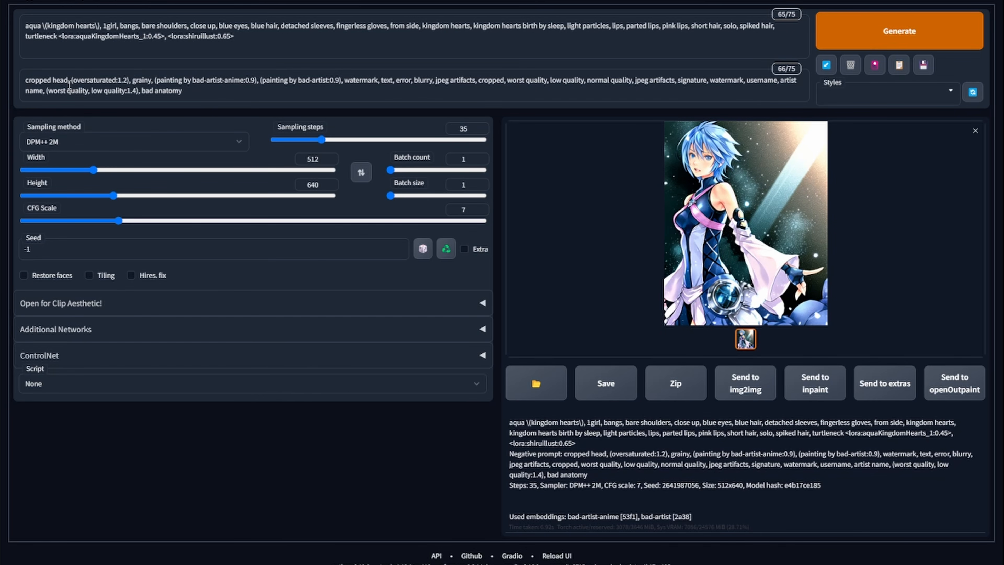
left_click_drag(72, 82, 25, 81)
key("BackSpace")
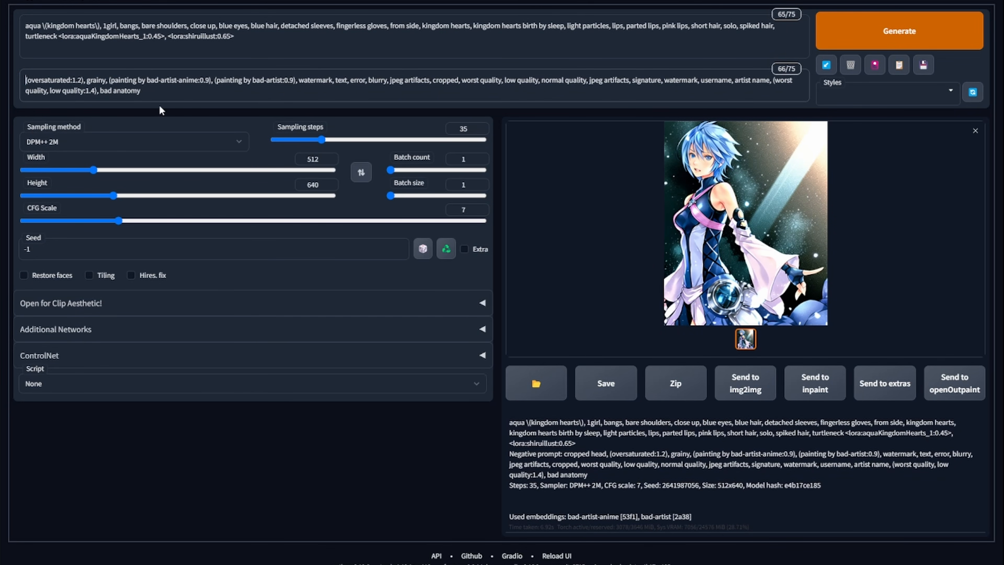
- Set the batch count to 4 and generate a batch of Aqua images
left_click_drag(391, 196, 393, 174)
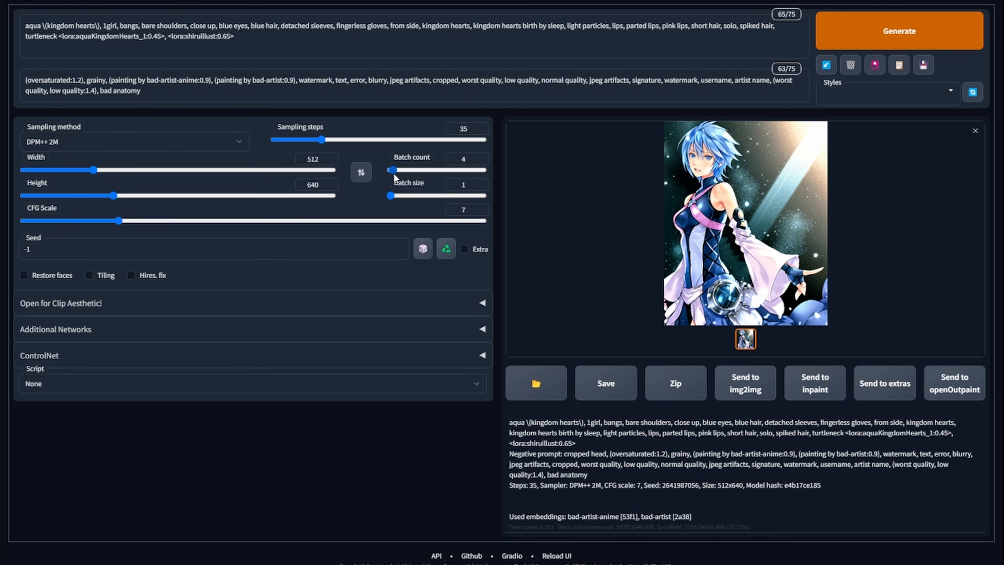
left_click(898, 32)
left_click(773, 269)
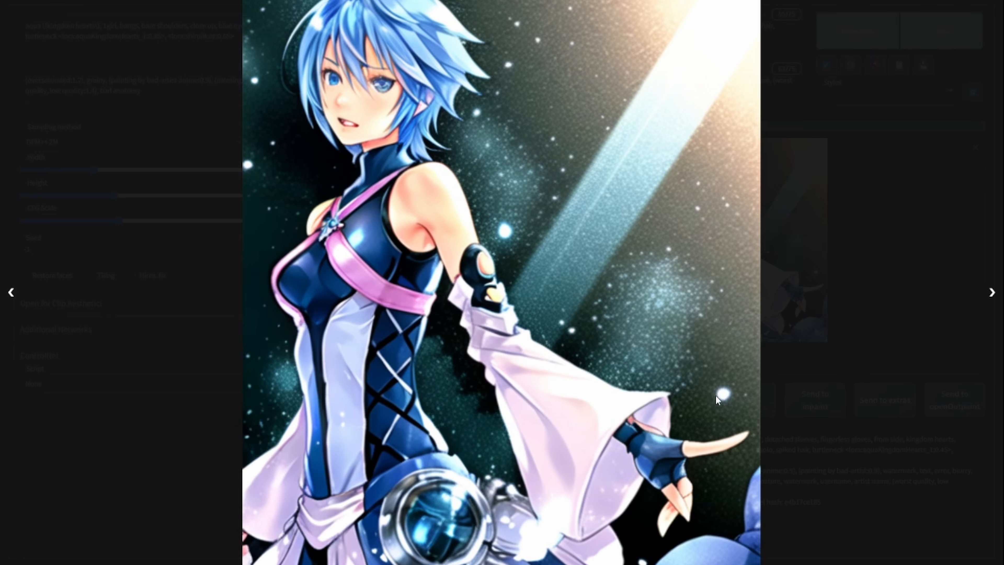
left_click(894, 148)
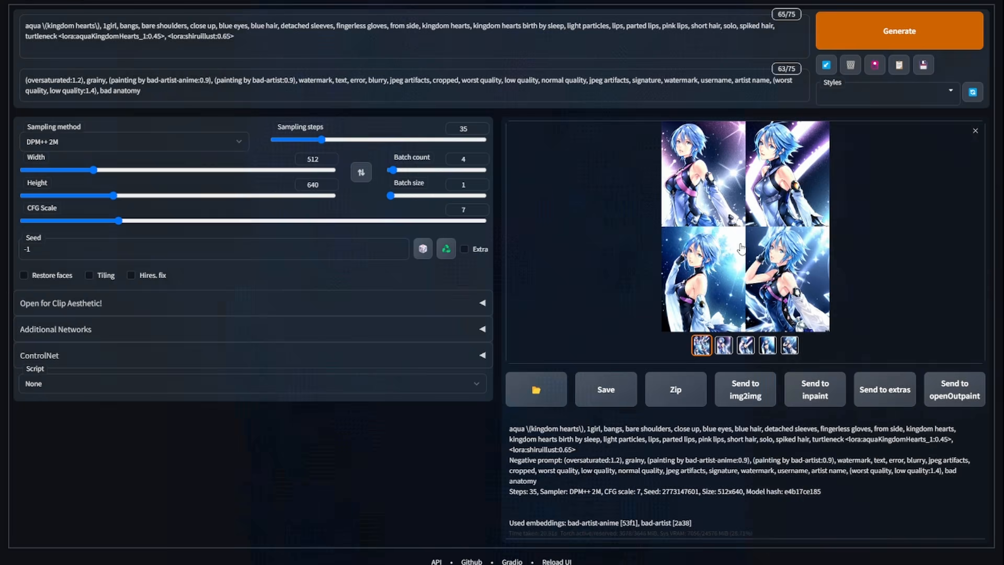
- Browse the four Aqua images full screen one by one
left_click(741, 248)
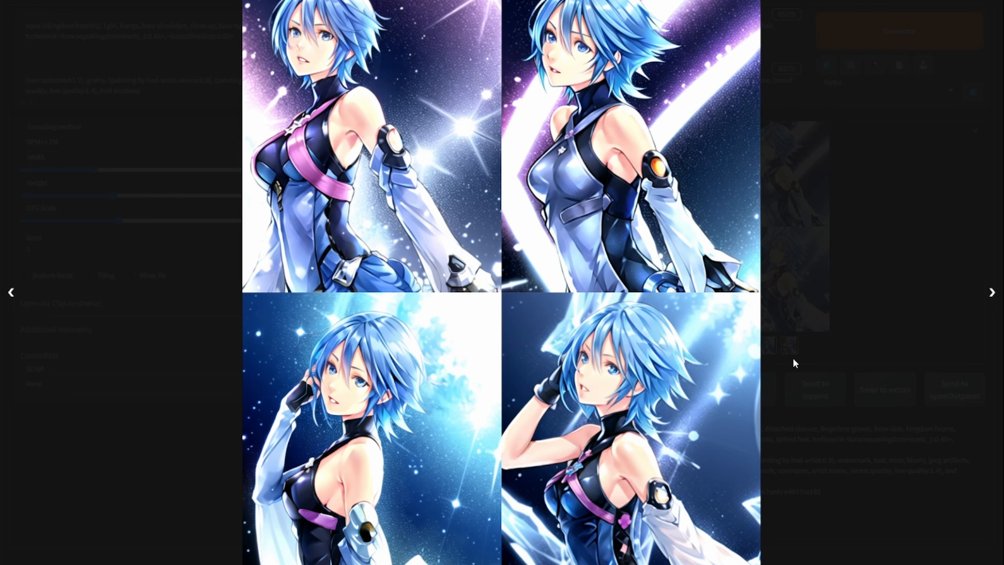
left_click(877, 334)
left_click(789, 345)
left_click(784, 271)
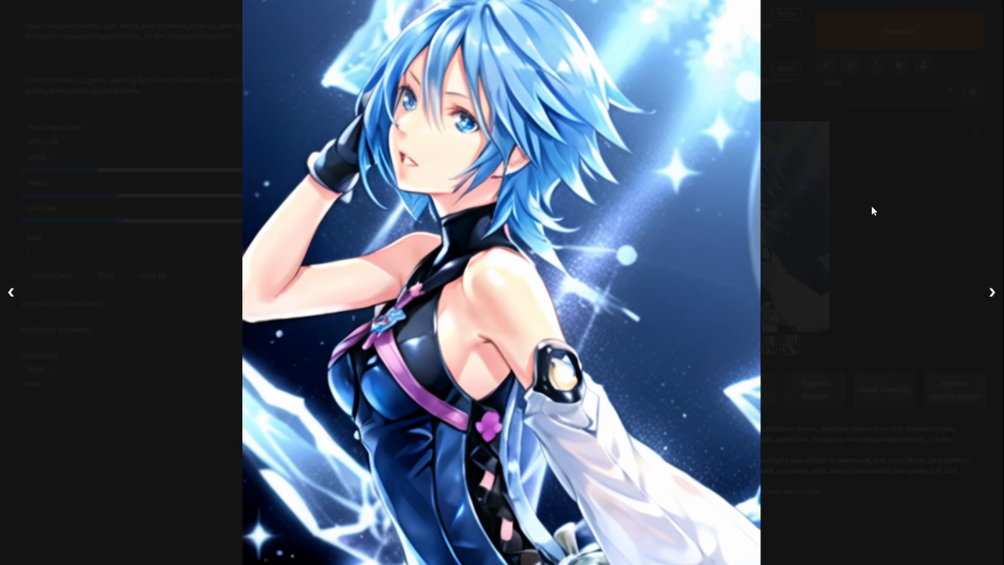
left_click(9, 299)
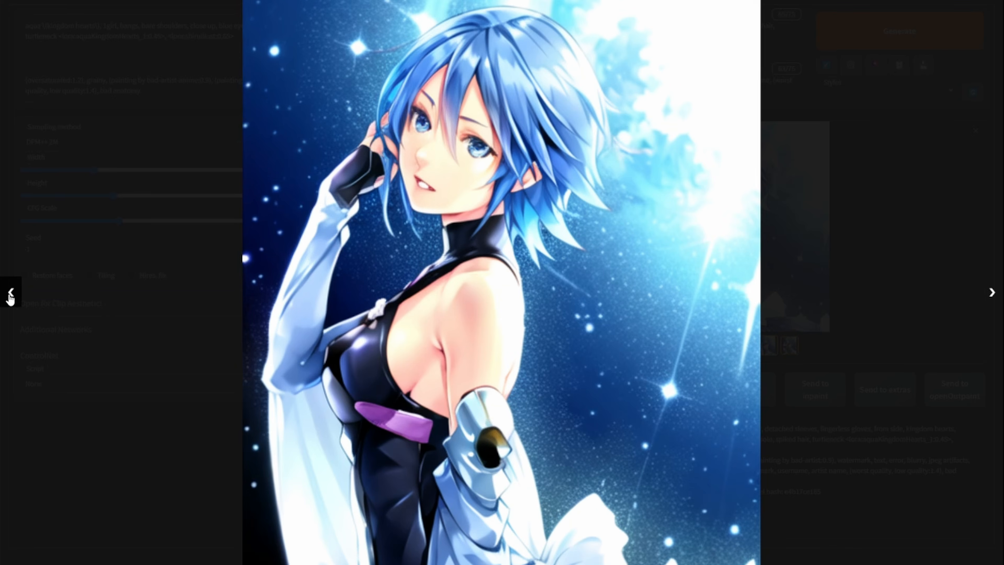
left_click(899, 137)
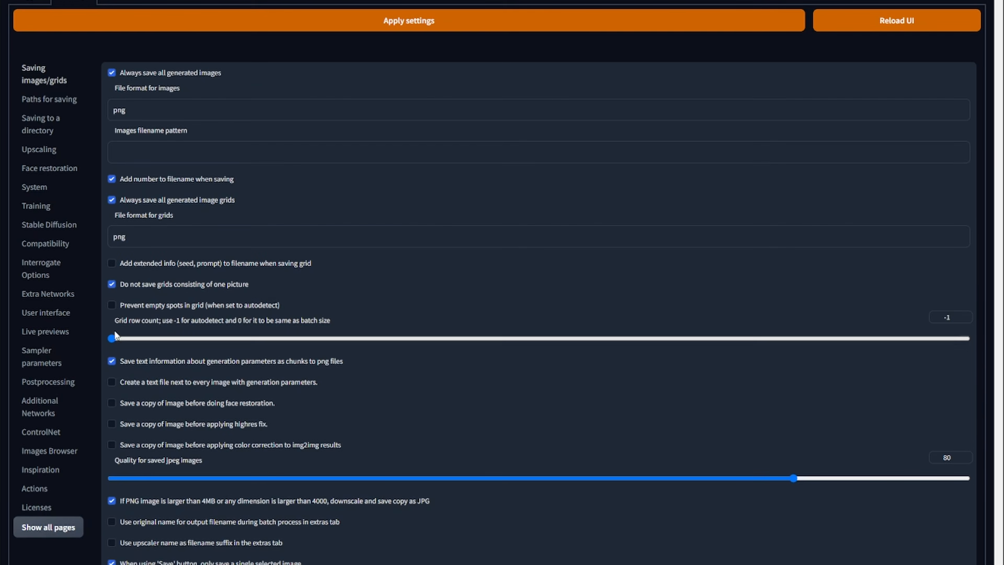
- Examine the output directory options on the settings page
scroll(117, 339, "down", 5)
scroll(119, 341, "down", 5)
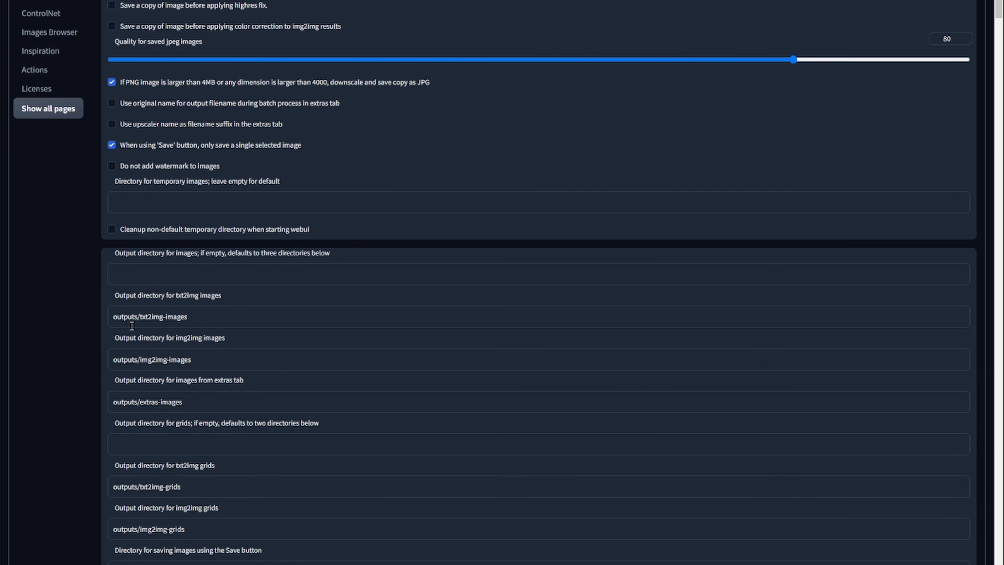
- Switch the SD VAE setting to None and apply the settings
scroll(131, 325, "down", 14)
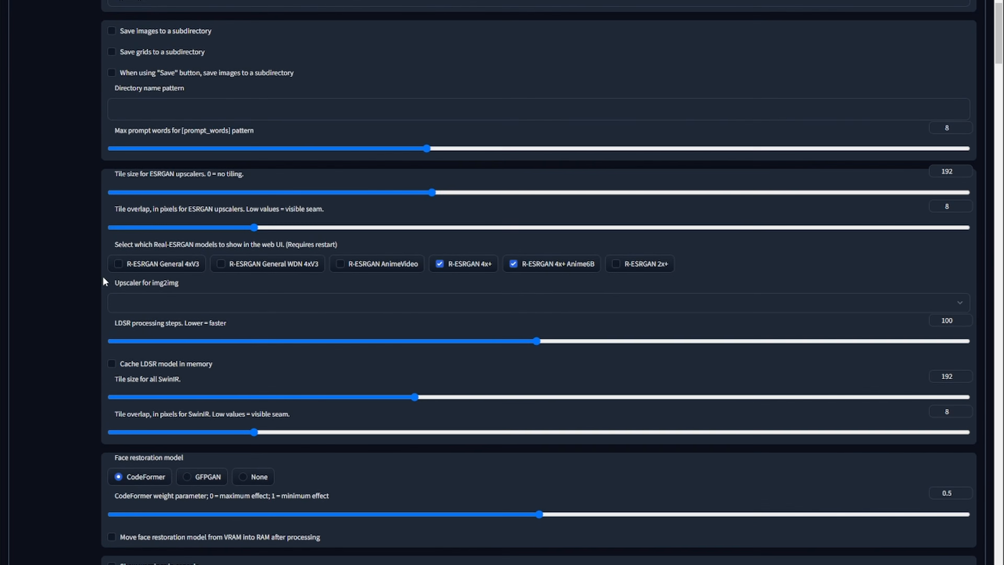
scroll(103, 281, "down", 20)
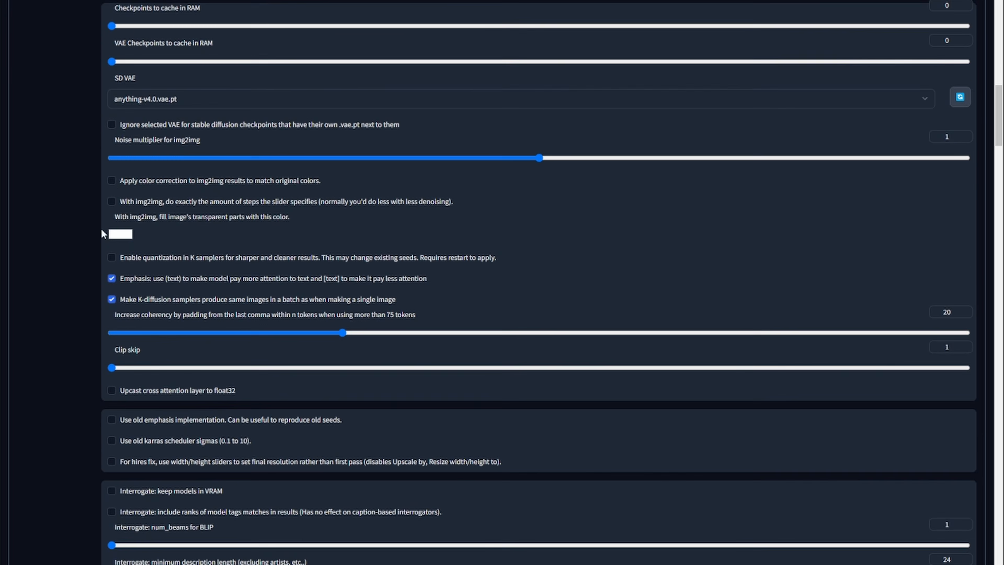
scroll(138, 210, "up", 1)
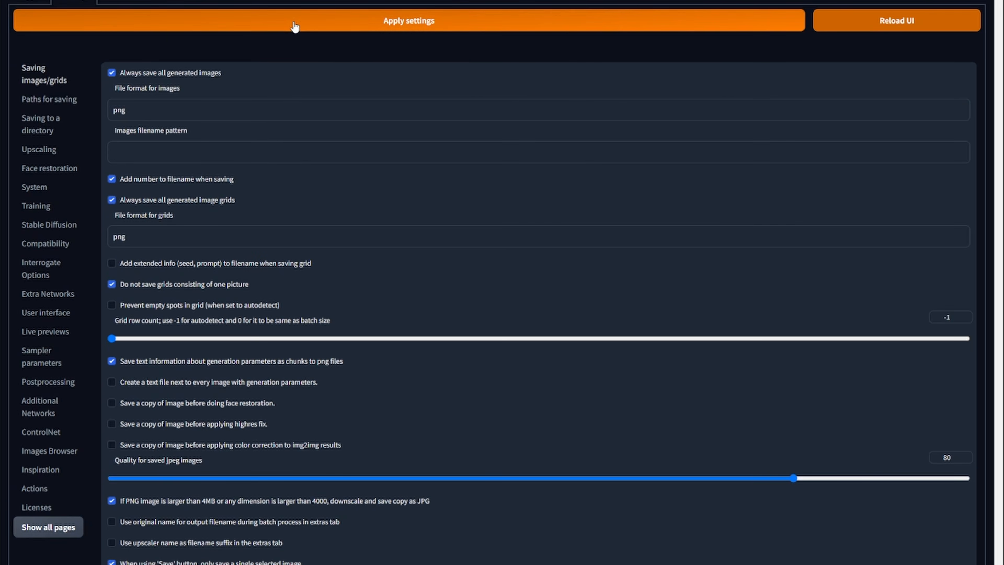
left_click(294, 22)
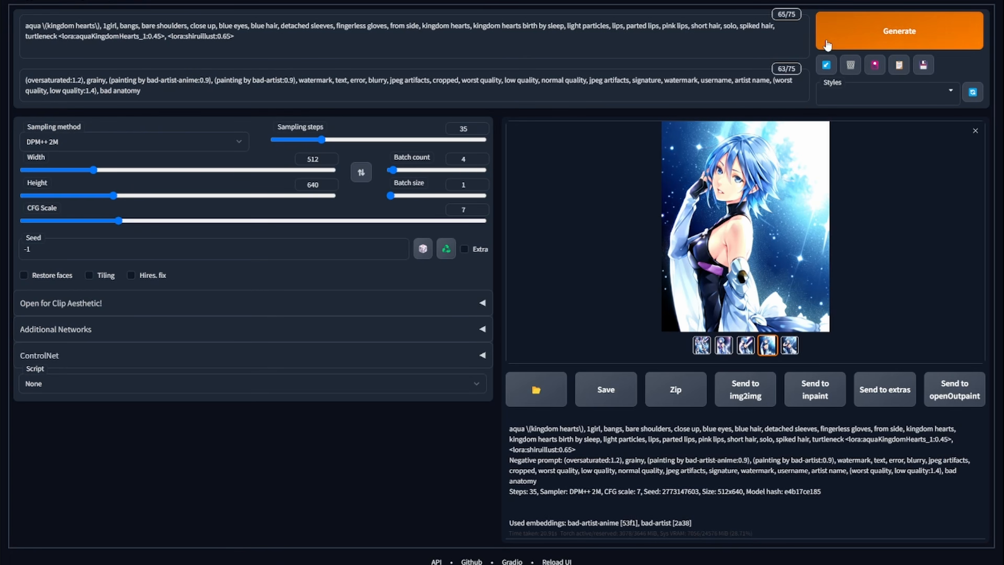
- Generate a new batch of Aqua images and open one image full screen
left_click(897, 27)
left_click(581, 230)
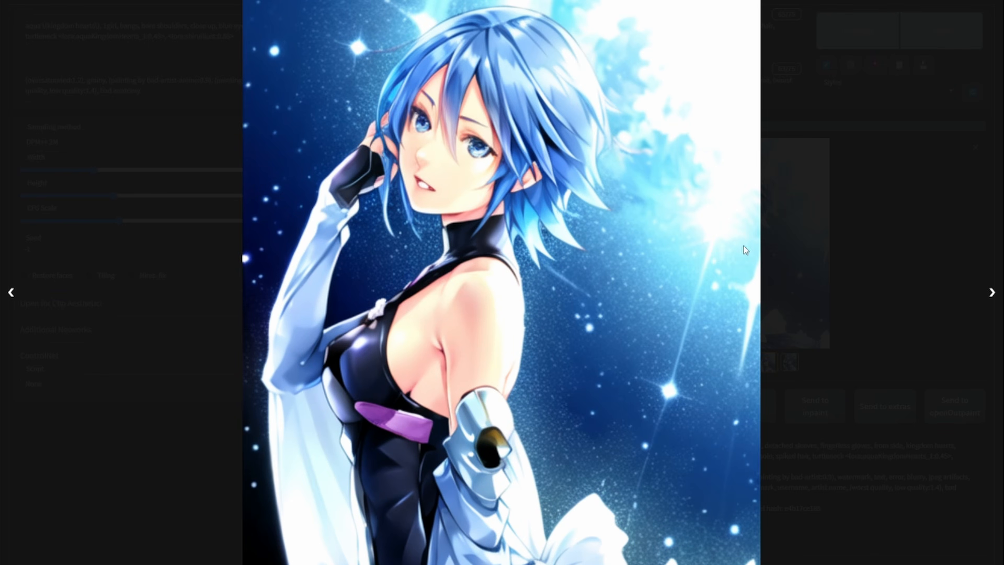
left_click(892, 145)
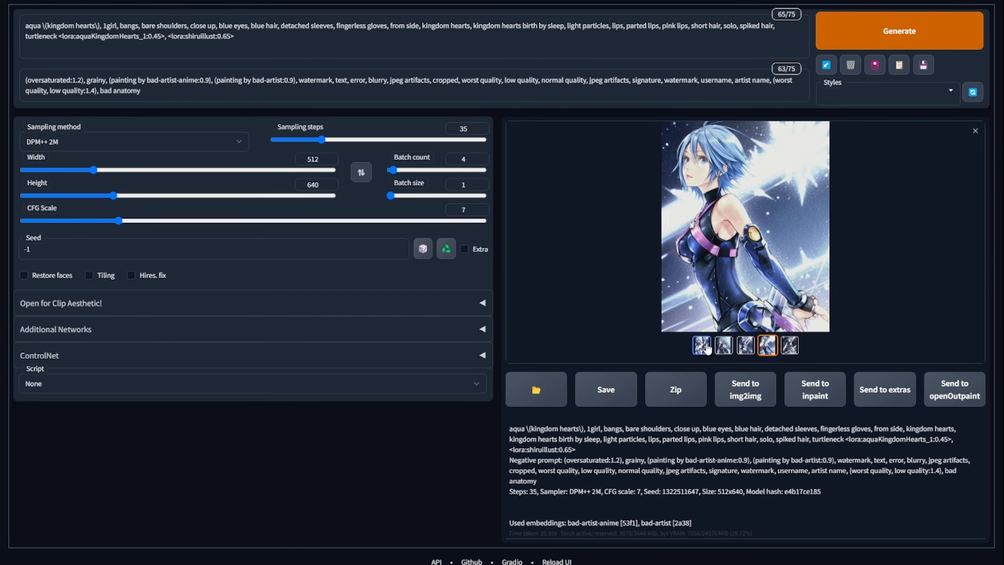
- Open the Aqua image grid full screen to compare the four results
left_click(702, 346)
left_click(733, 243)
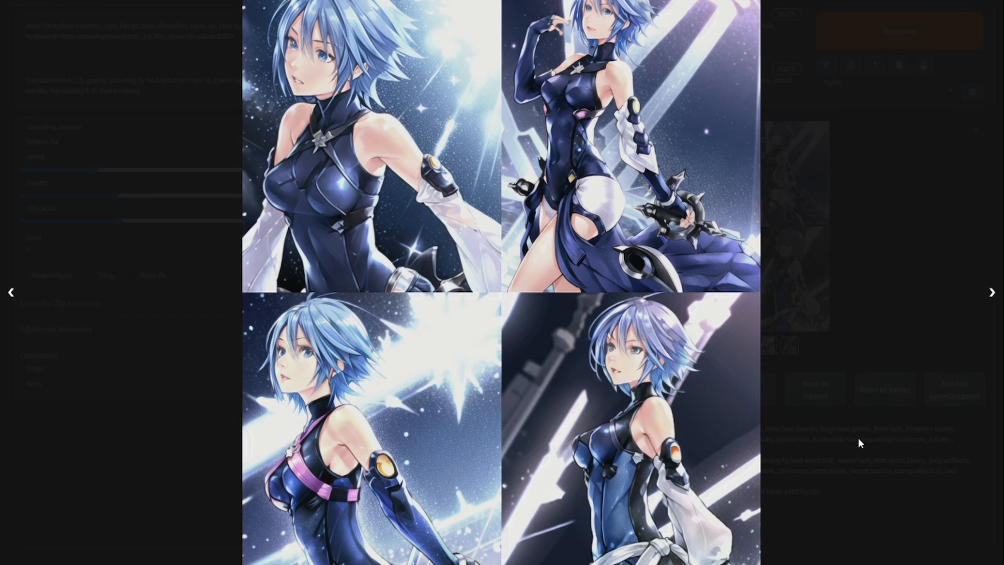
left_click(909, 195)
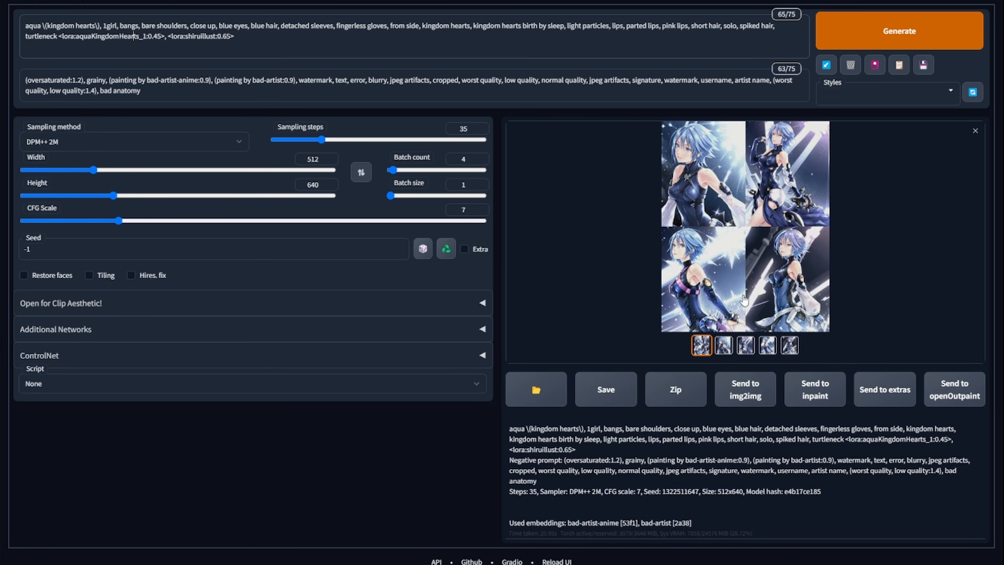
left_click(768, 236)
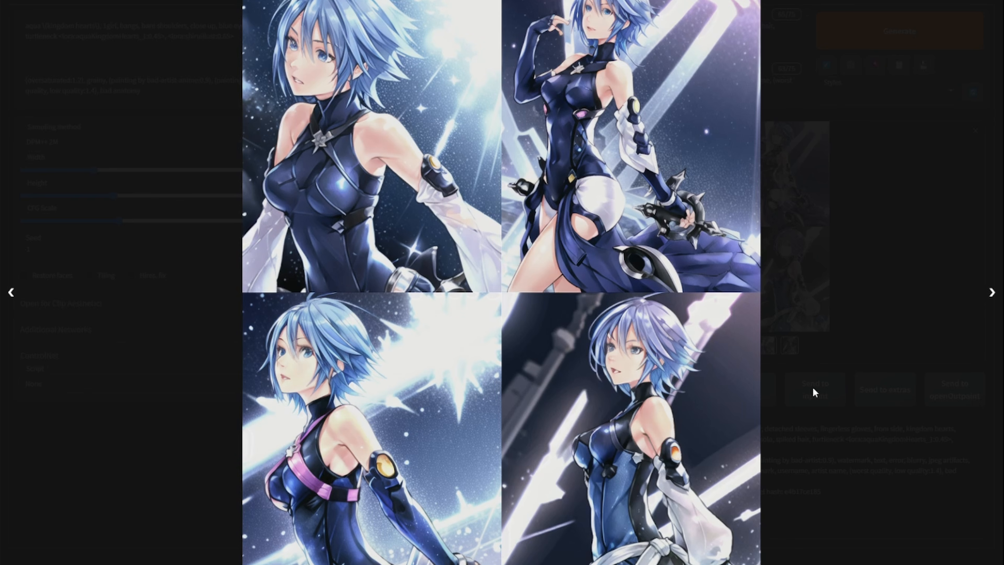
left_click(845, 226)
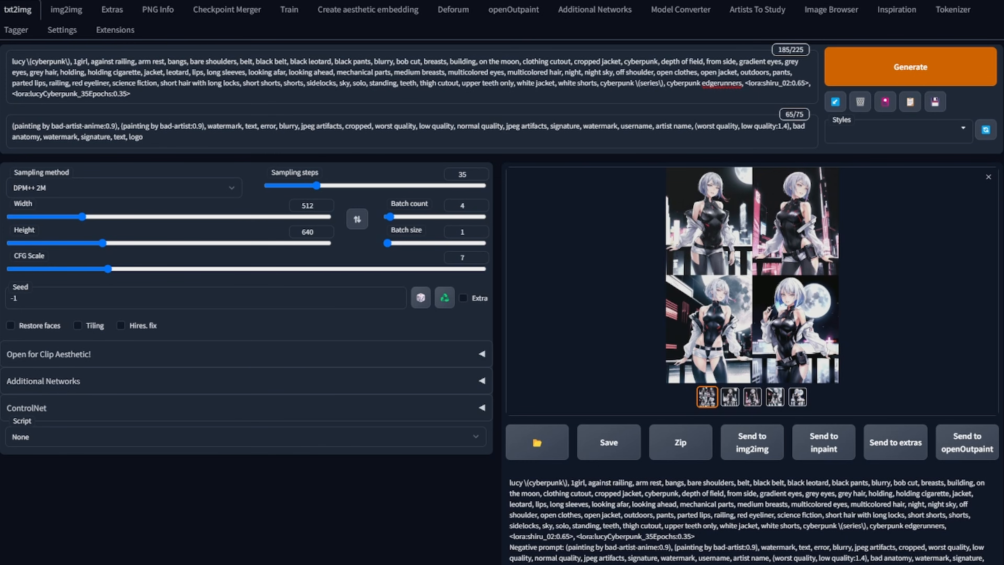
- View the Lucy cyberpunk image grid full screen
left_click(753, 275)
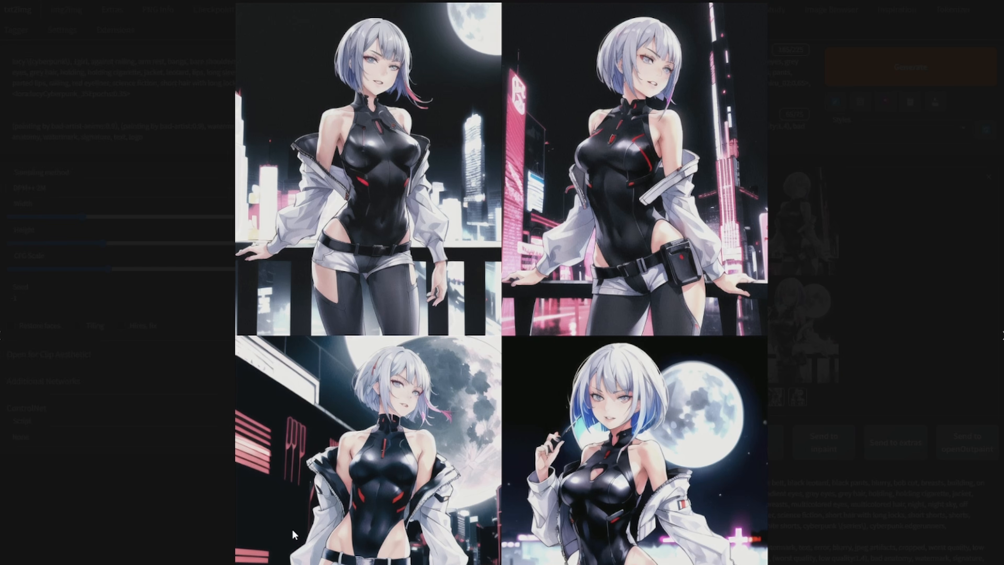
left_click(891, 383)
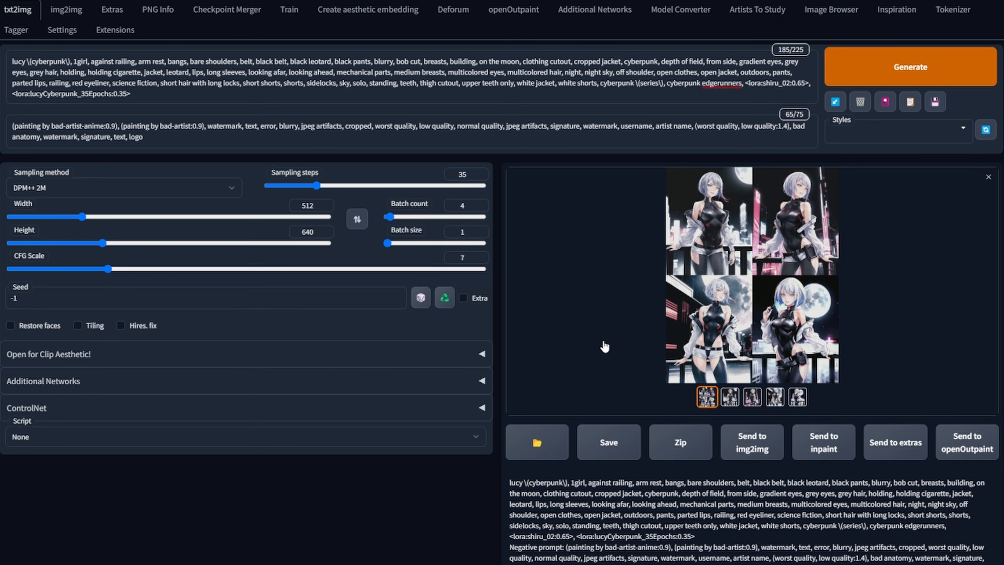
left_click(712, 319)
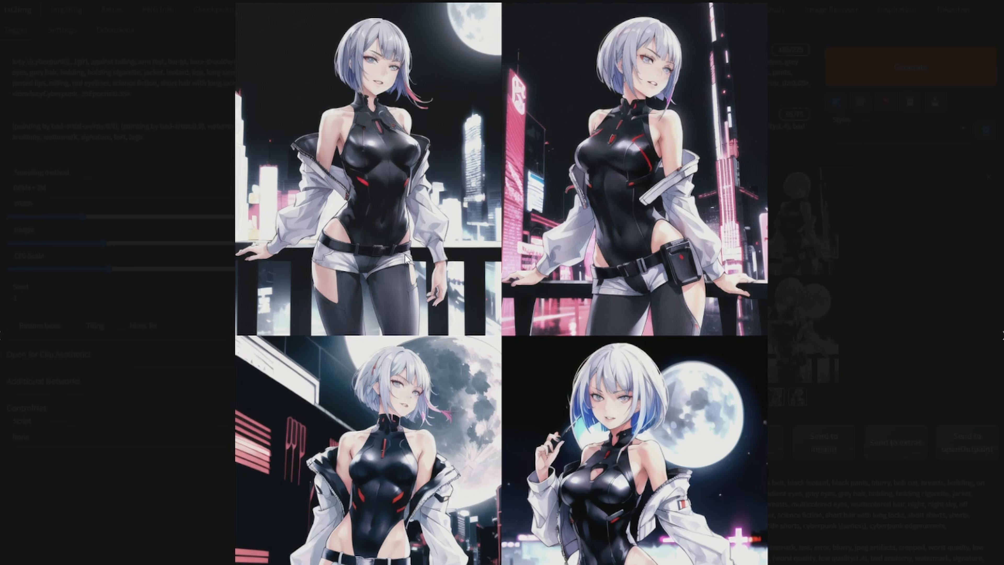